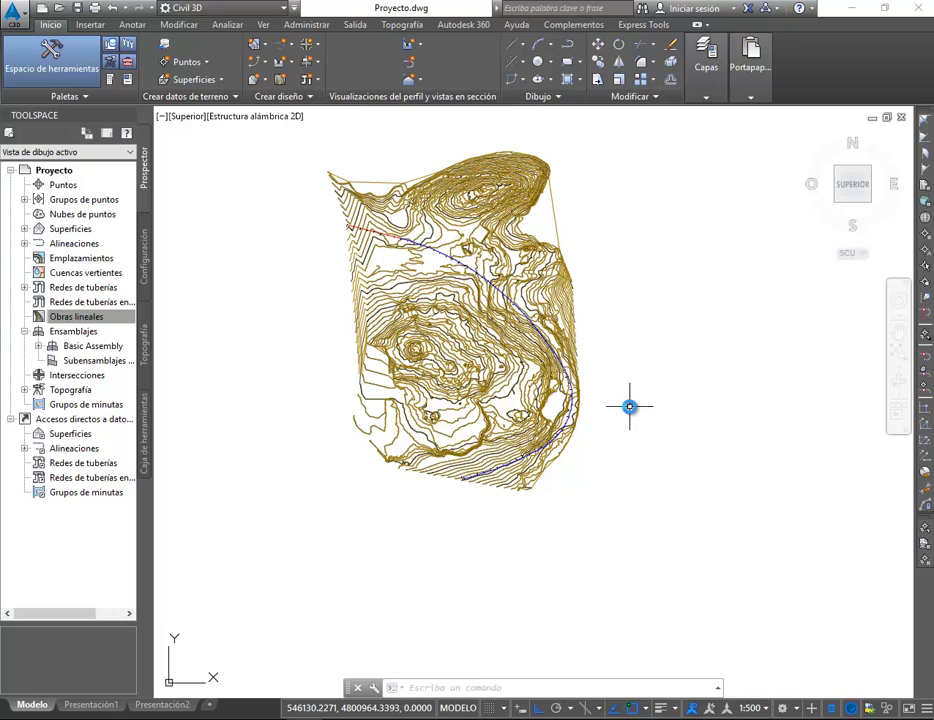
Examine the road alignment on the contour plan, its longitudinal profile view and the typical cross-section assembly
{"action": "scroll", "coordinate": [446, 225], "scroll_direction": "up", "scroll_amount": 5}
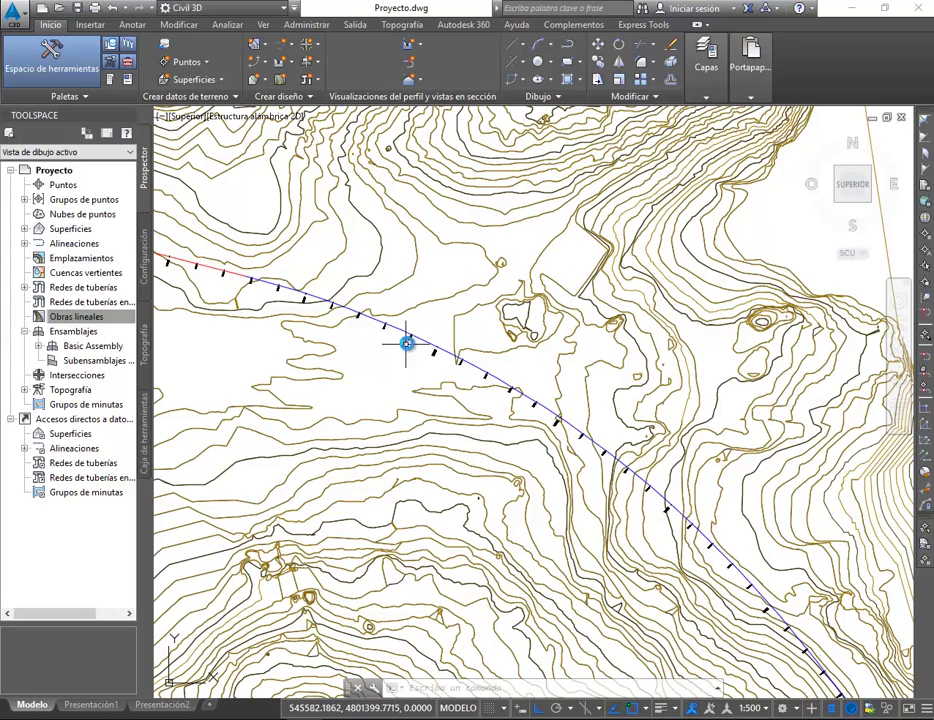
{"action": "scroll", "coordinate": [425, 338], "scroll_direction": "down", "scroll_amount": 10}
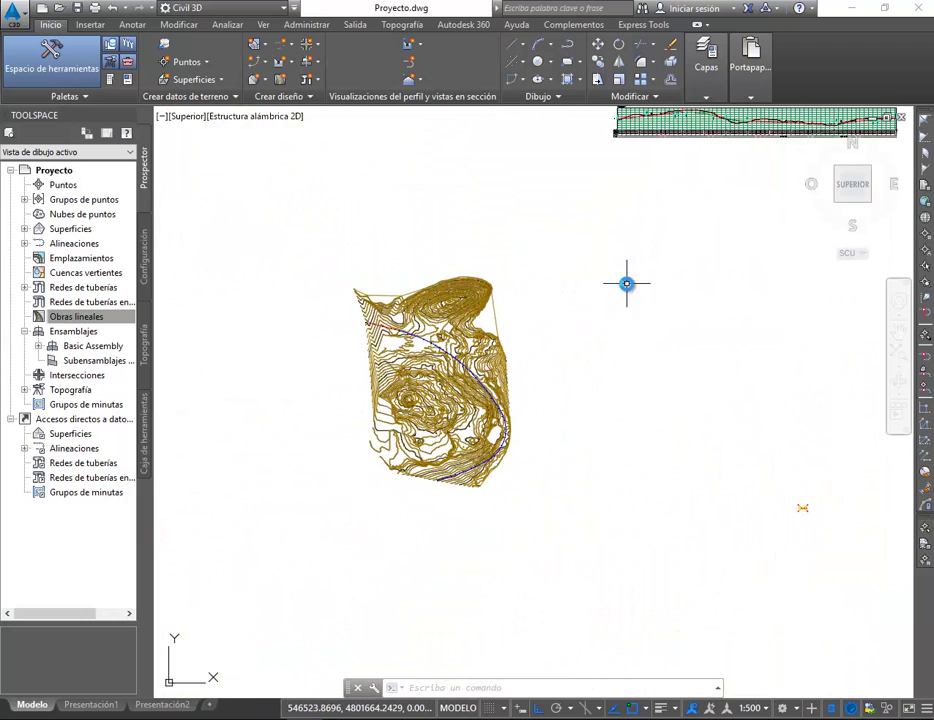
{"action": "middle_click_drag", "start_coordinate": [650, 122], "coordinate": [557, 233]}
{"action": "scroll", "coordinate": [557, 211], "scroll_direction": "up", "scroll_amount": 6}
{"action": "scroll", "coordinate": [508, 273], "scroll_direction": "up", "scroll_amount": 4}
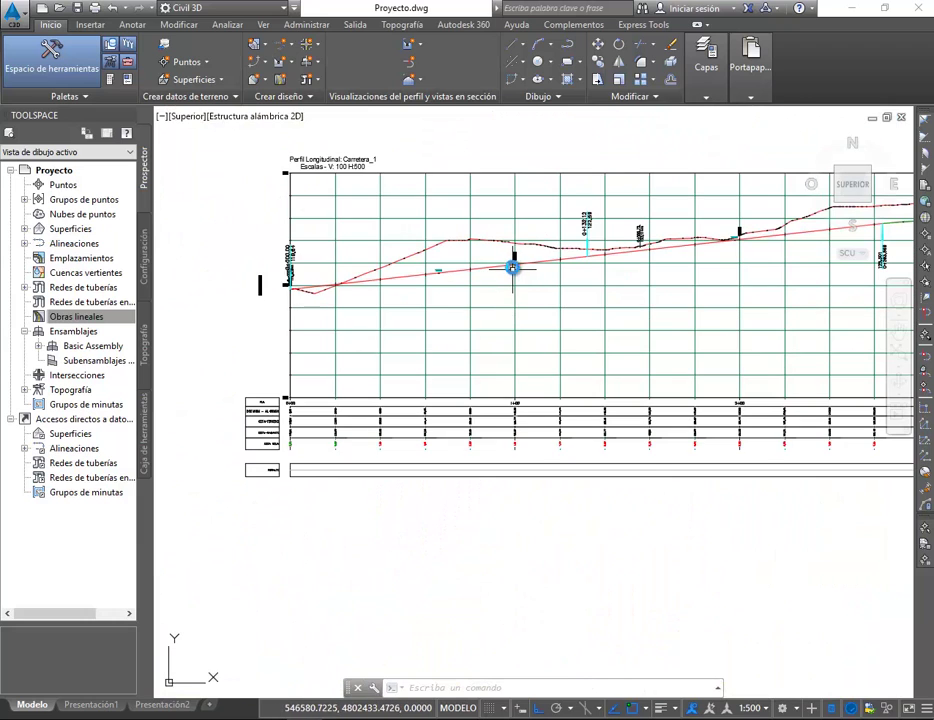
{"action": "scroll", "coordinate": [513, 267], "scroll_direction": "down", "scroll_amount": 8}
{"action": "scroll", "coordinate": [461, 451], "scroll_direction": "down", "scroll_amount": 2}
{"action": "middle_click_drag", "start_coordinate": [503, 613], "coordinate": [565, 363]}
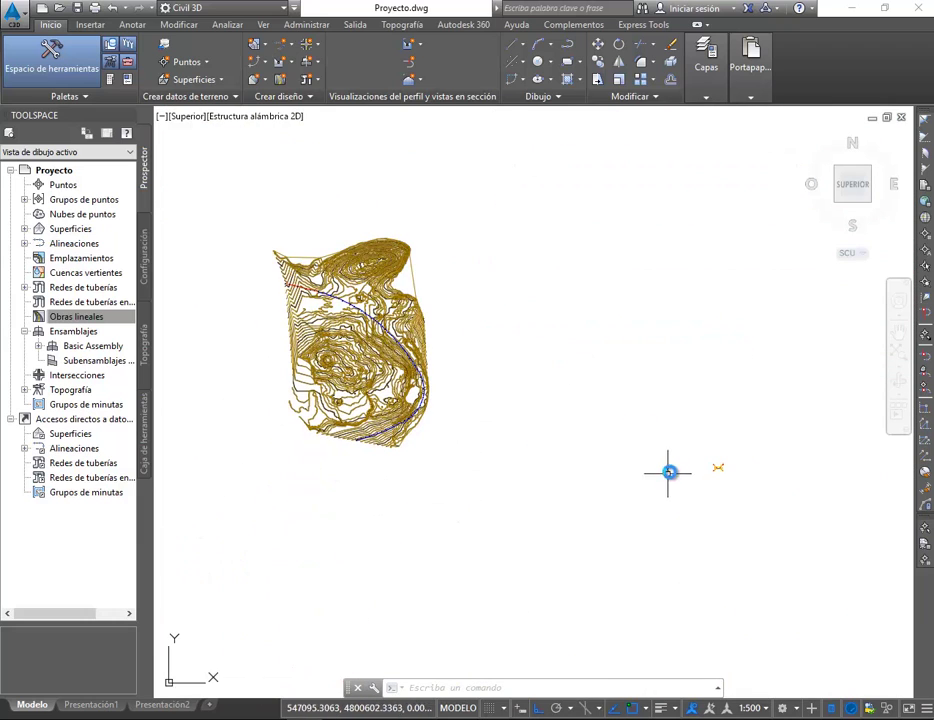
{"action": "scroll", "coordinate": [715, 449], "scroll_direction": "up", "scroll_amount": 6}
{"action": "scroll", "coordinate": [751, 538], "scroll_direction": "up", "scroll_amount": 5}
{"action": "scroll", "coordinate": [681, 432], "scroll_direction": "down", "scroll_amount": 3}
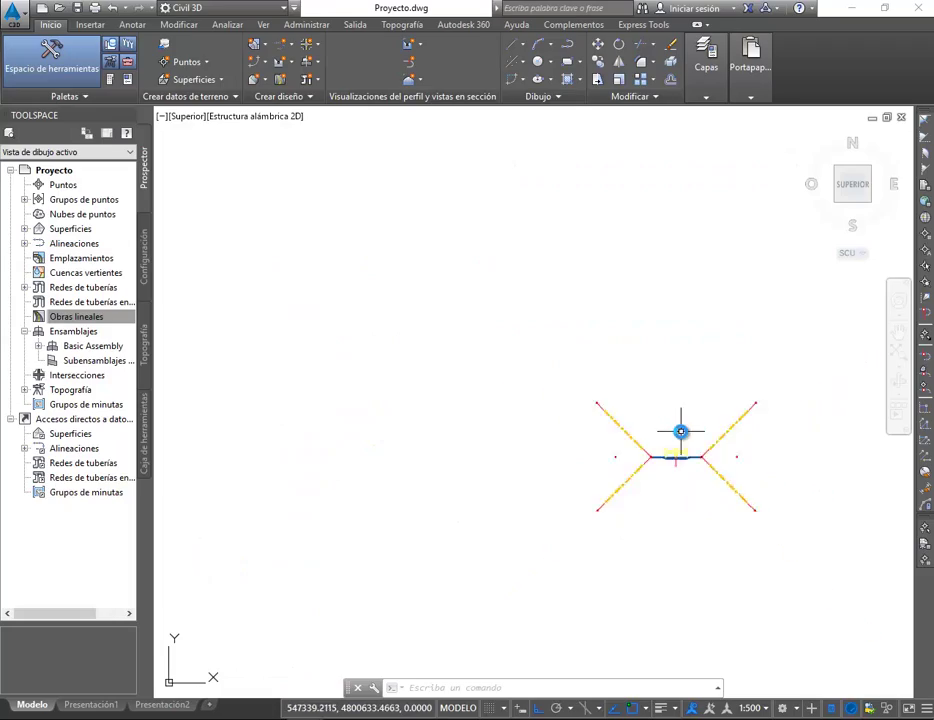
Inspect the station labels at the start of the alignment and the overall layout of plan, profile and assembly
{"action": "scroll", "coordinate": [673, 421], "scroll_direction": "down", "scroll_amount": 8}
{"action": "middle_click_drag", "start_coordinate": [490, 330], "coordinate": [834, 466]}
{"action": "scroll", "coordinate": [402, 284], "scroll_direction": "up", "scroll_amount": 6}
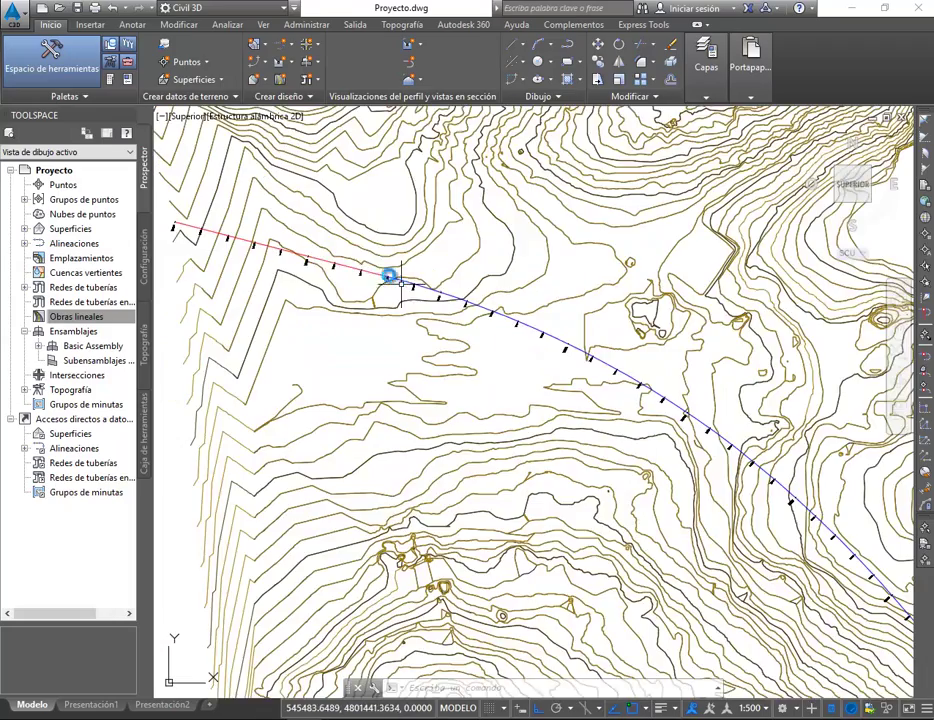
{"action": "middle_click_drag", "start_coordinate": [400, 283], "coordinate": [500, 313]}
{"action": "scroll", "coordinate": [367, 350], "scroll_direction": "up", "scroll_amount": 5}
{"action": "scroll", "coordinate": [480, 277], "scroll_direction": "up", "scroll_amount": 2}
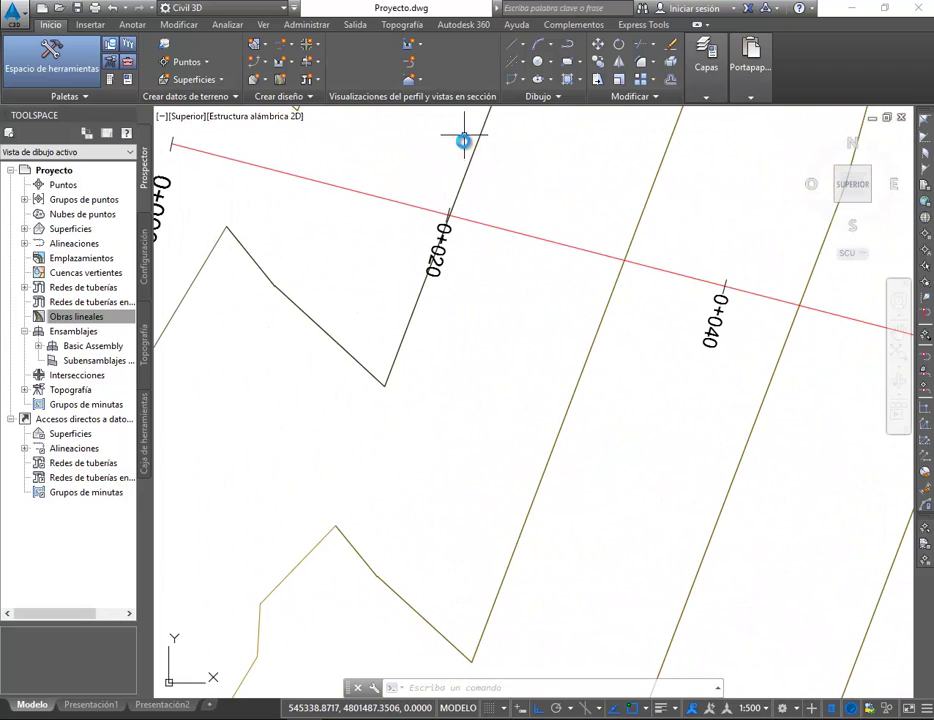
{"action": "scroll", "coordinate": [411, 313], "scroll_direction": "down", "scroll_amount": 5}
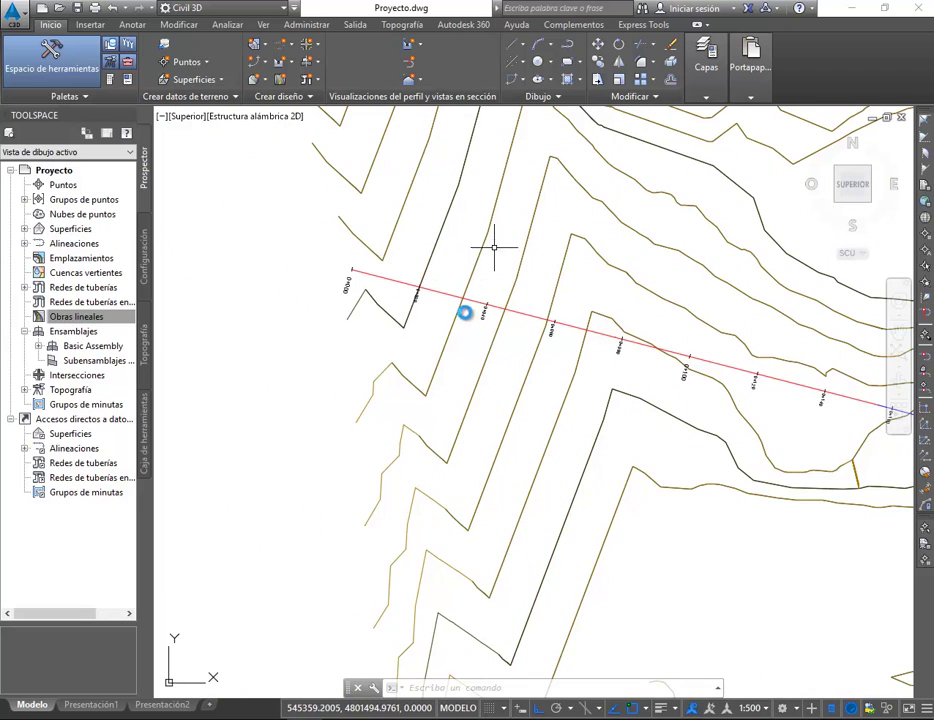
{"action": "scroll", "coordinate": [559, 273], "scroll_direction": "down", "scroll_amount": 10}
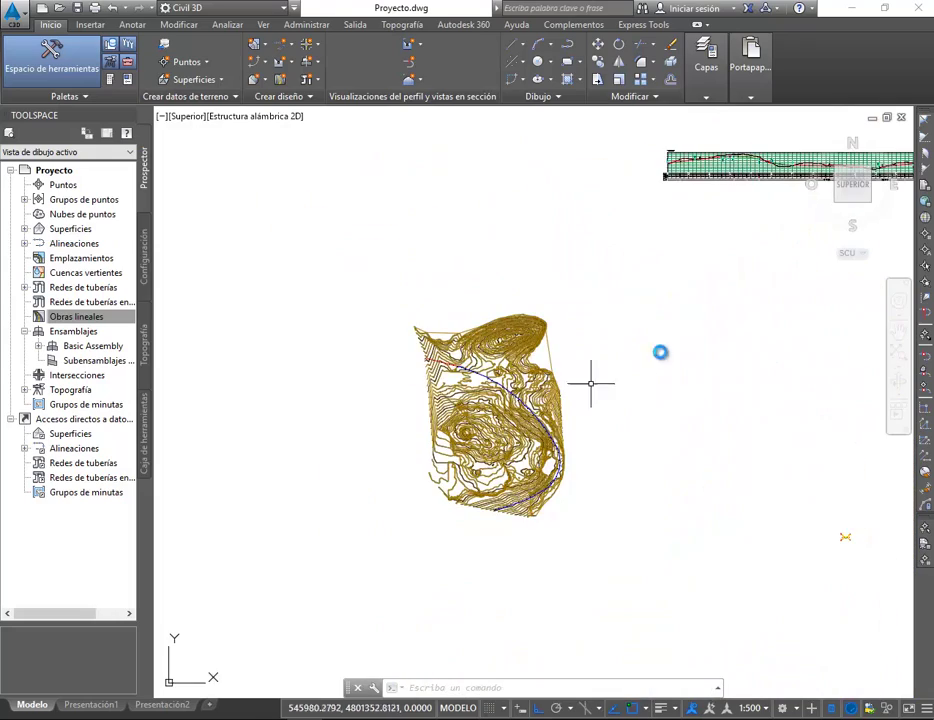
{"action": "middle_click_drag", "start_coordinate": [754, 297], "coordinate": [563, 373]}
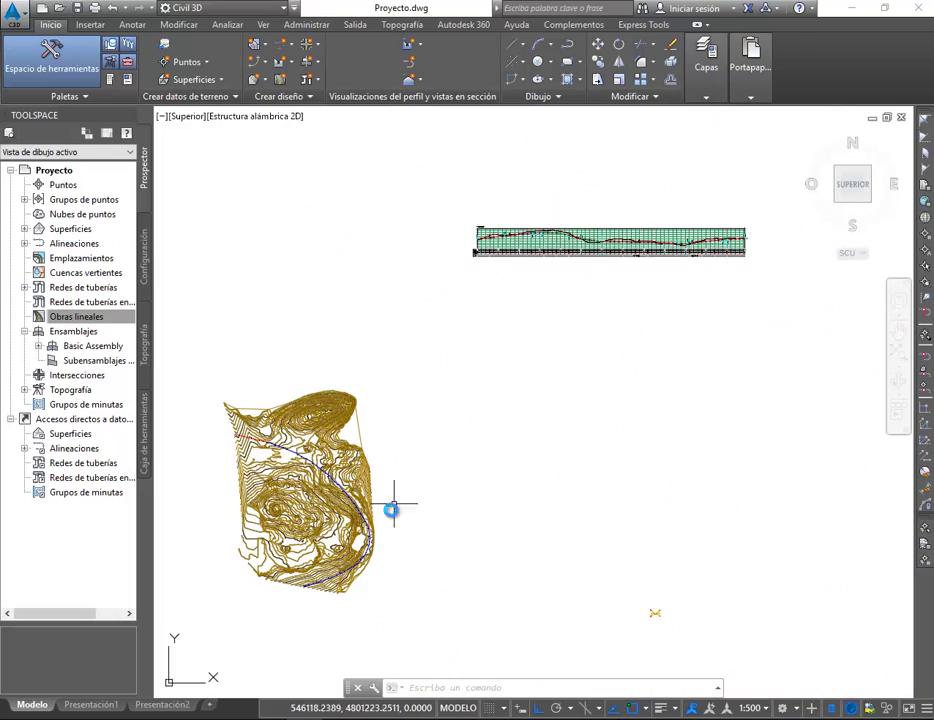
{"action": "scroll", "coordinate": [233, 446], "scroll_direction": "up", "scroll_amount": 8}
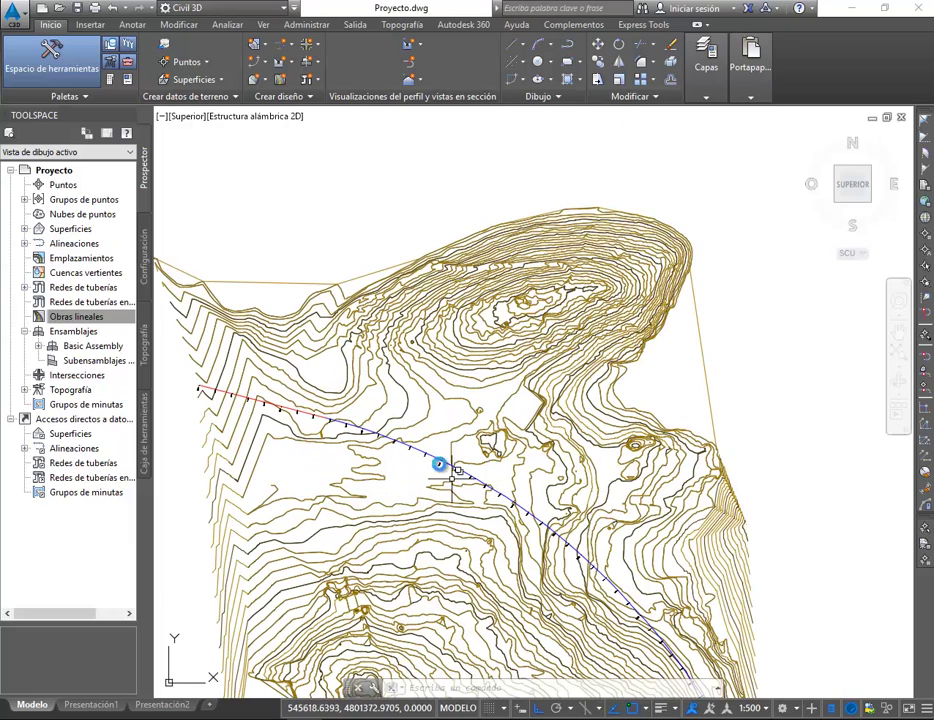
{"action": "middle_click_drag", "start_coordinate": [338, 559], "coordinate": [401, 471]}
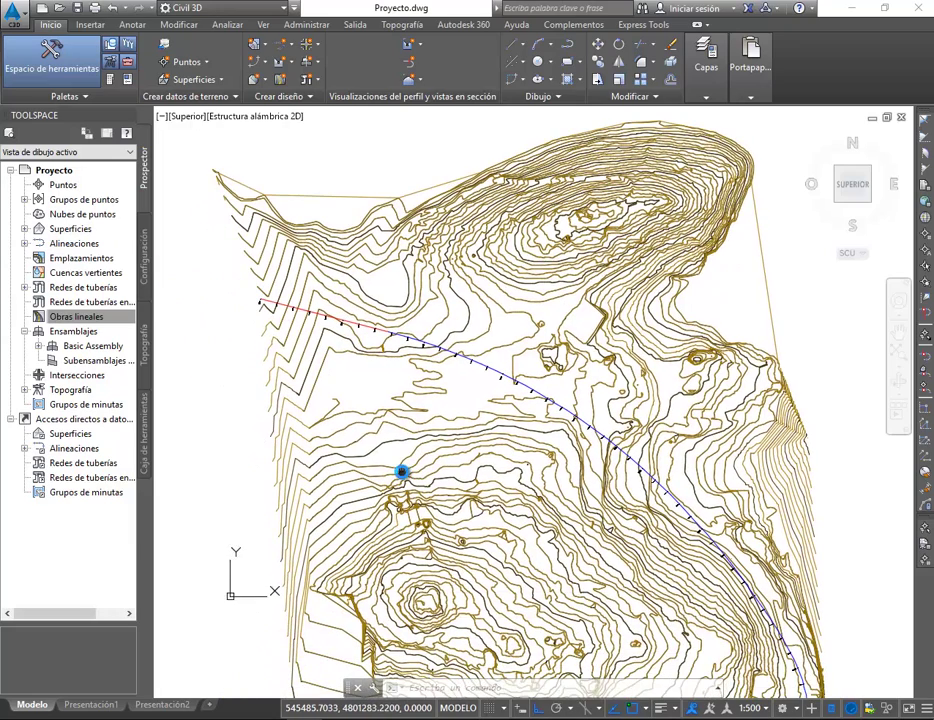
Start a new corridor named Carretera_1 and pick the Carretera_1 alignment in the drawing as its baseline
{"action": "left_click", "coordinate": [281, 80]}
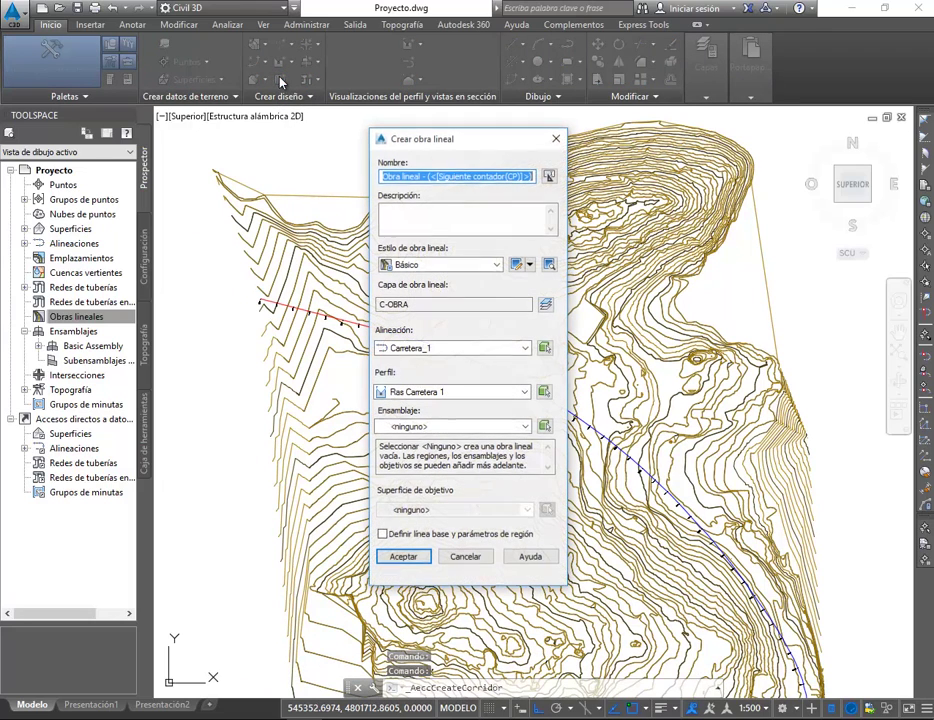
{"action": "type", "text": "Carre"}
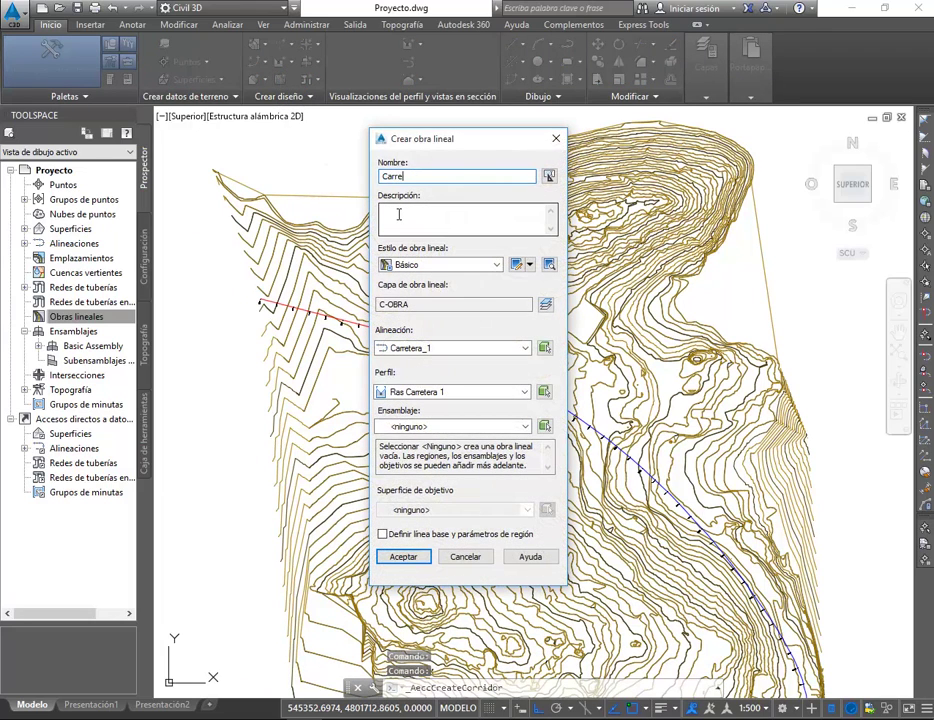
{"action": "type", "text": "tera_1"}
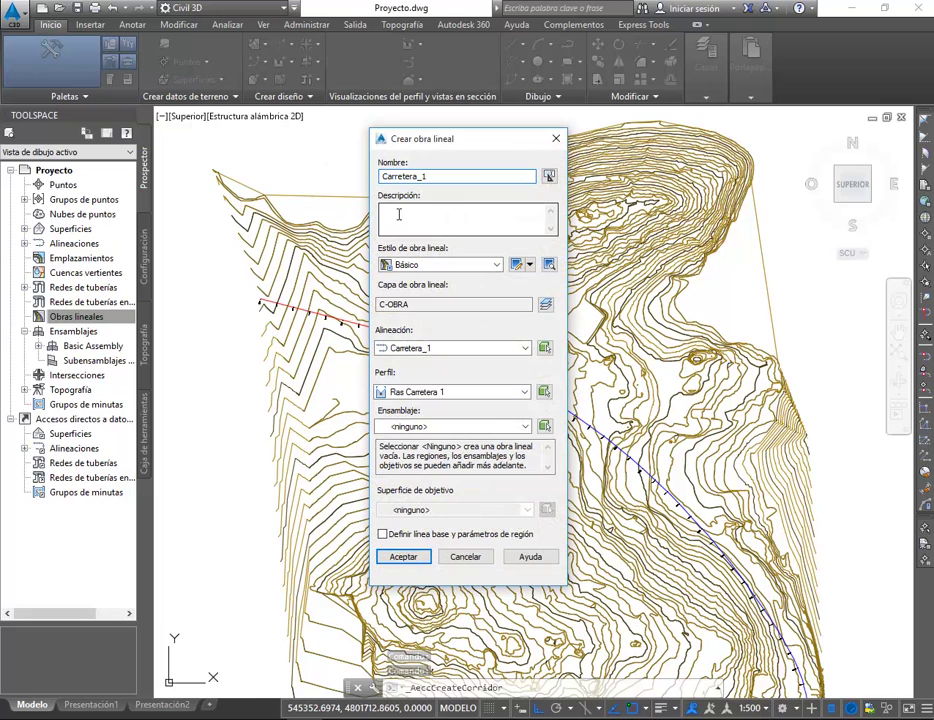
{"action": "left_click", "coordinate": [427, 351]}
{"action": "left_click", "coordinate": [428, 351]}
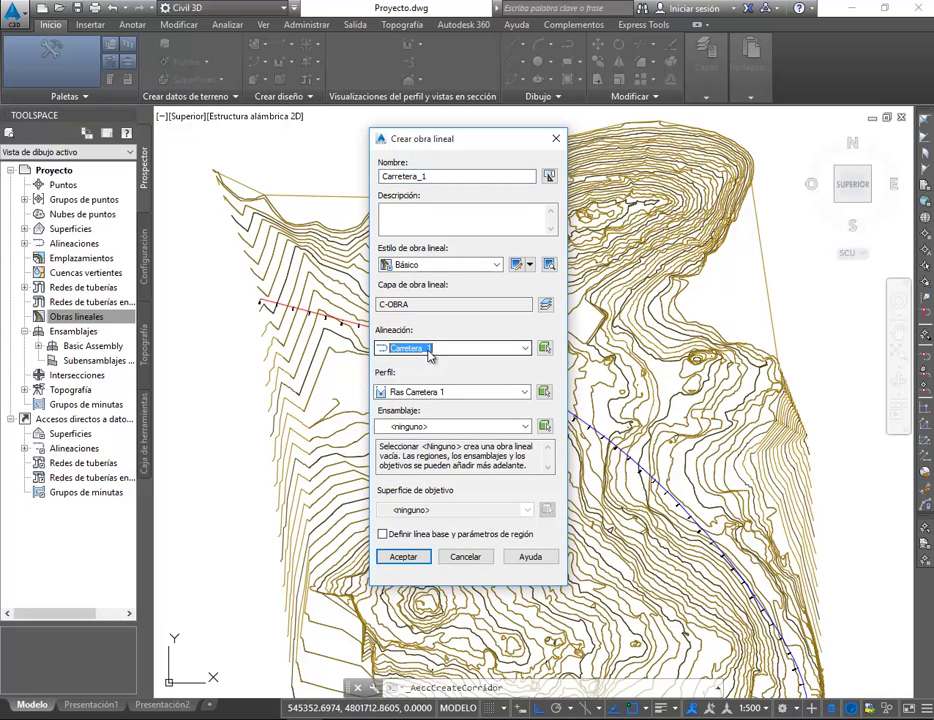
{"action": "left_click", "coordinate": [545, 348]}
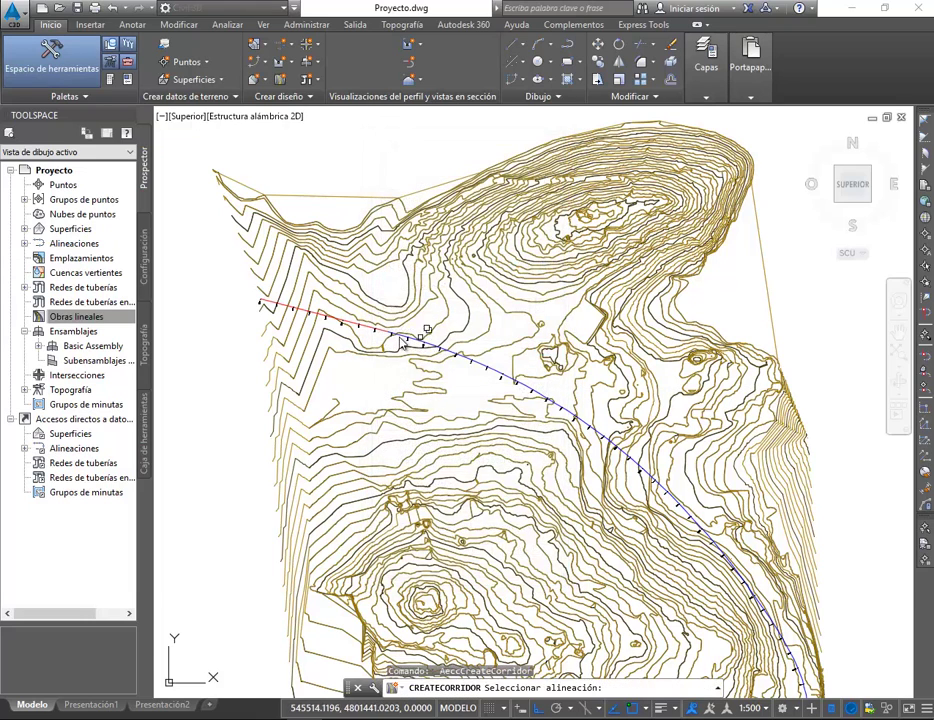
{"action": "scroll", "coordinate": [405, 335], "scroll_direction": "up", "scroll_amount": 5}
{"action": "left_click", "coordinate": [399, 336]}
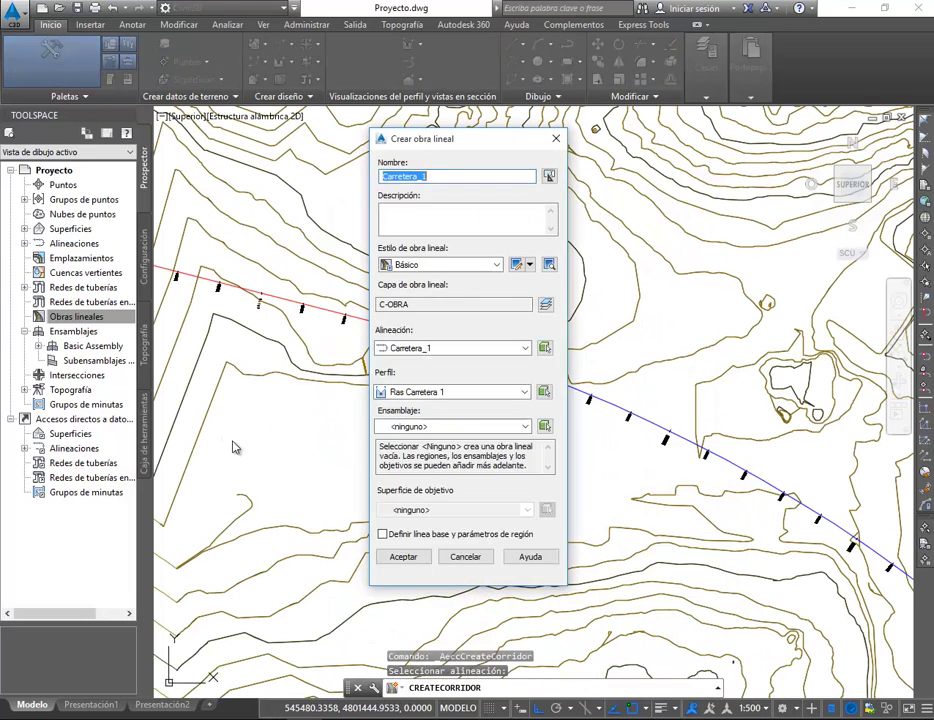
Assign the Ras Carretera 1 profile and the Basic Assembly to the corridor
{"action": "left_click", "coordinate": [440, 392]}
{"action": "left_click", "coordinate": [441, 407]}
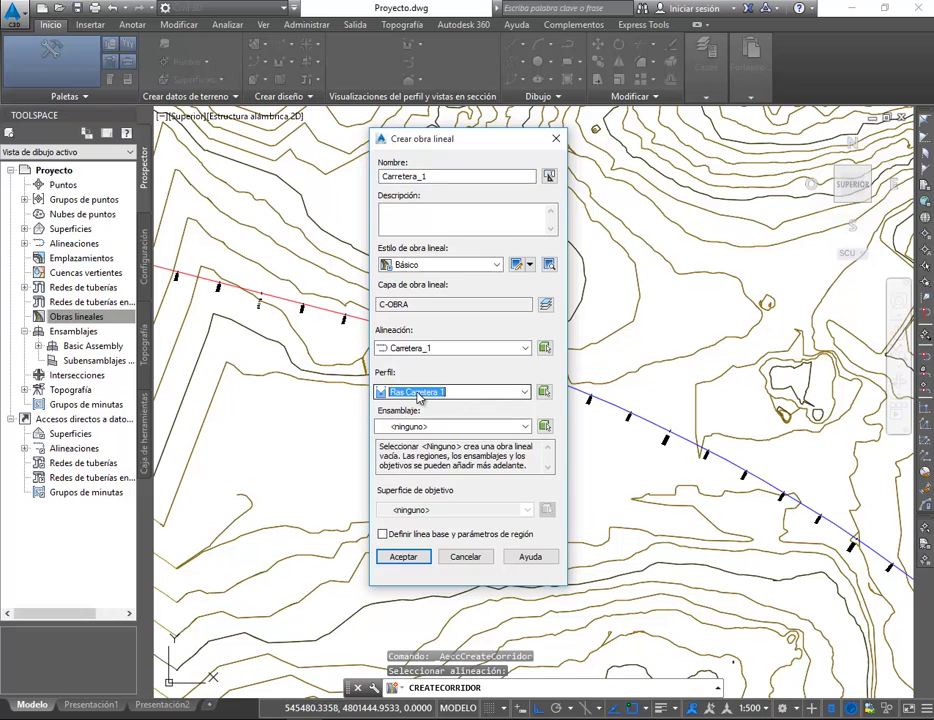
{"action": "left_click", "coordinate": [442, 393]}
{"action": "left_click", "coordinate": [433, 408]}
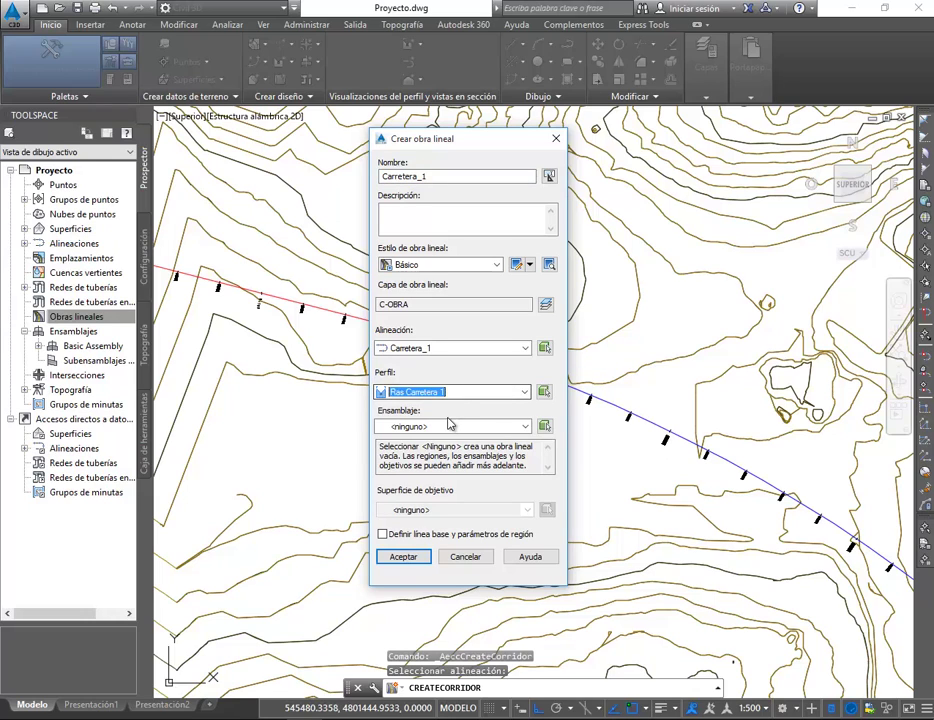
{"action": "left_click", "coordinate": [455, 427]}
{"action": "left_click", "coordinate": [437, 453]}
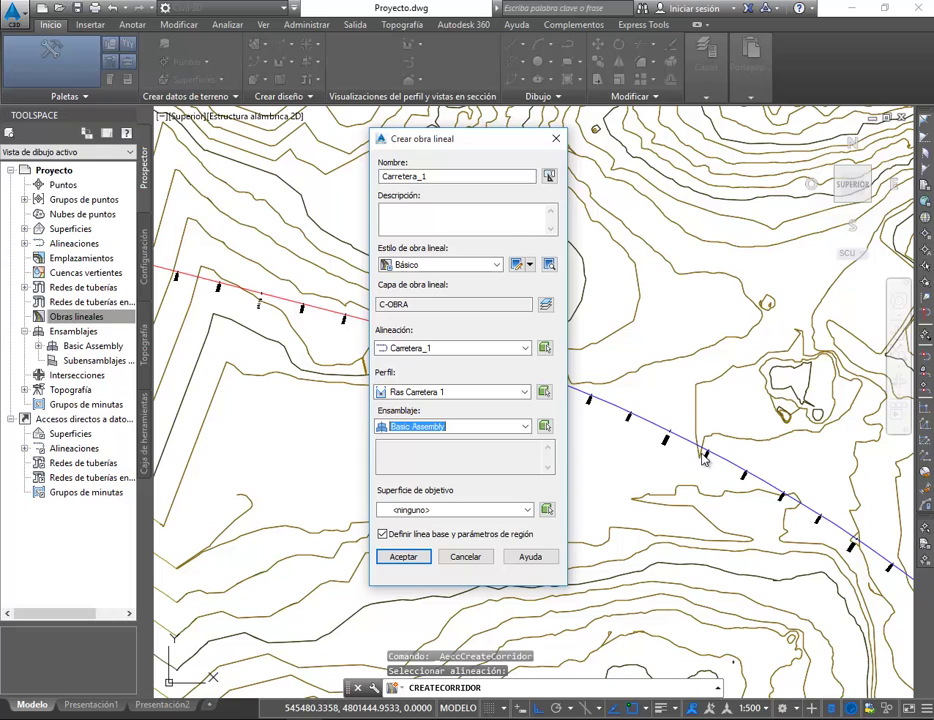
Target the corridor to the Terreno surface and build it with the default baseline and region parameters, dismissing the event log
{"action": "left_click", "coordinate": [417, 511]}
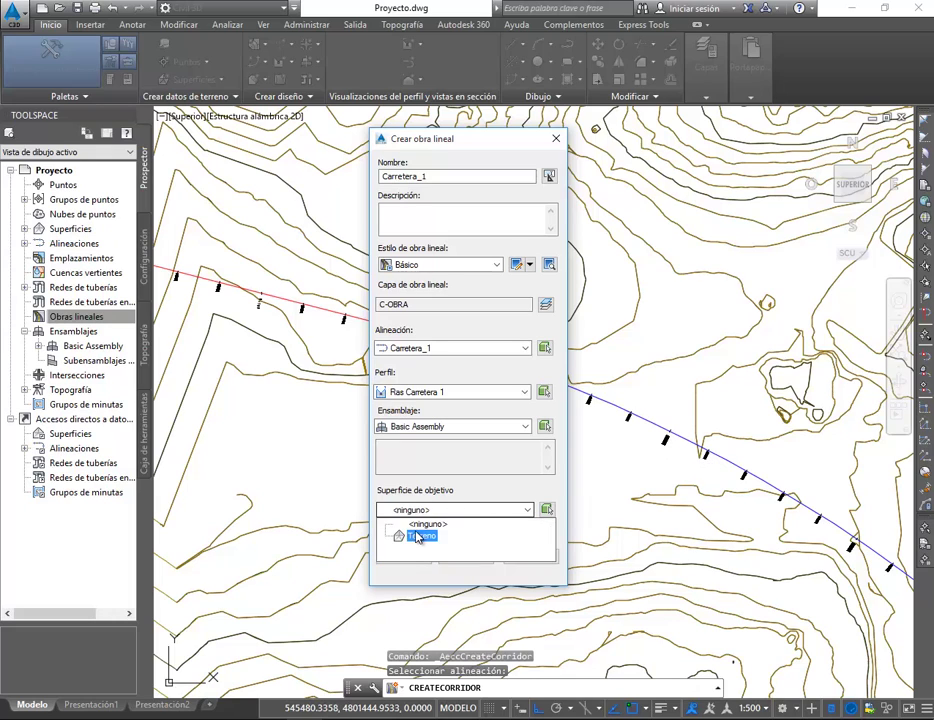
{"action": "left_click", "coordinate": [417, 537]}
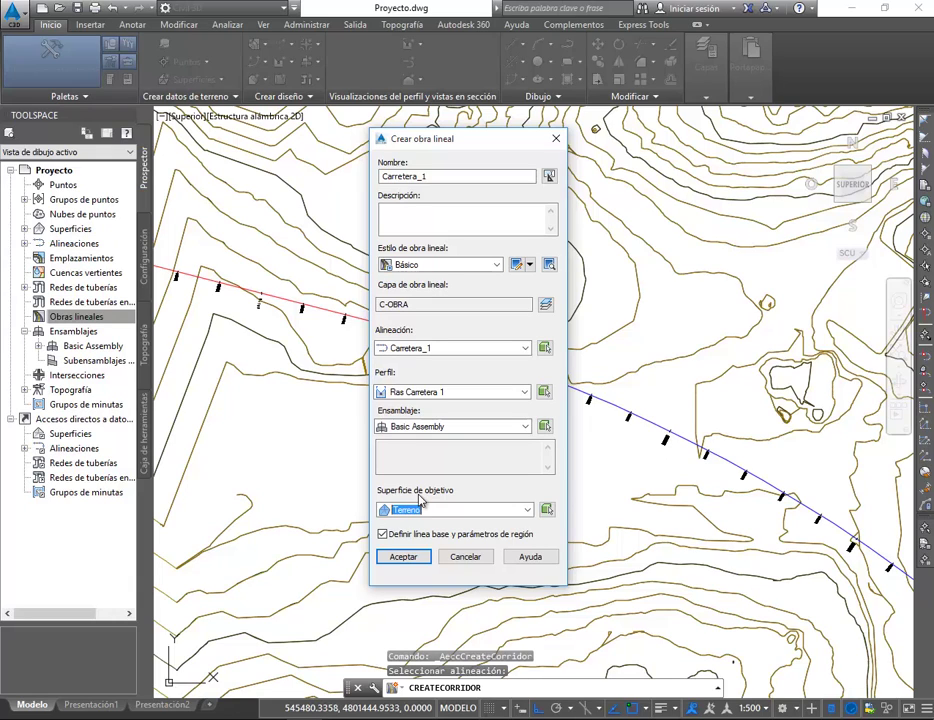
{"action": "left_click", "coordinate": [409, 556]}
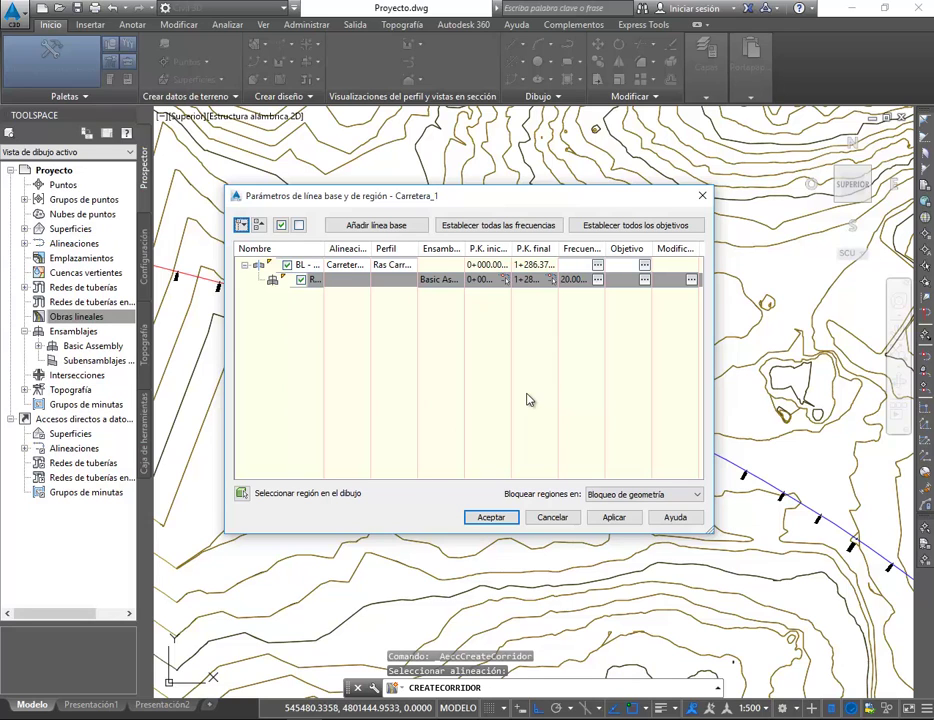
{"action": "left_click", "coordinate": [487, 516]}
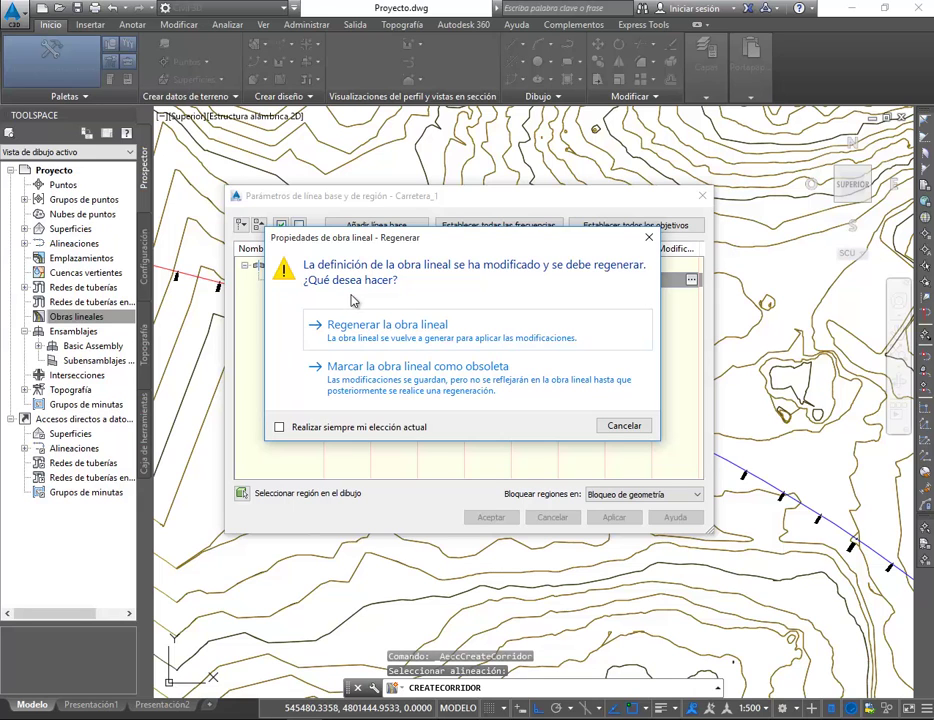
{"action": "left_click", "coordinate": [373, 325]}
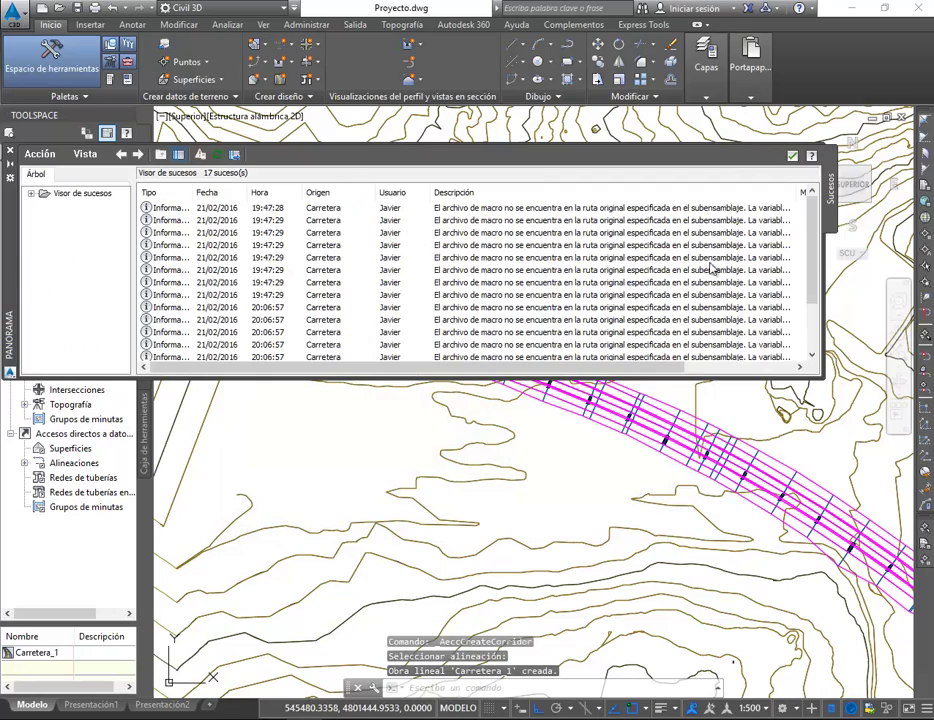
{"action": "left_click", "coordinate": [792, 156]}
Examine the generated corridor in plan along its route over the contours
{"action": "middle_click_drag", "start_coordinate": [384, 365], "coordinate": [390, 367]}
{"action": "scroll", "coordinate": [538, 417], "scroll_direction": "up", "scroll_amount": 3}
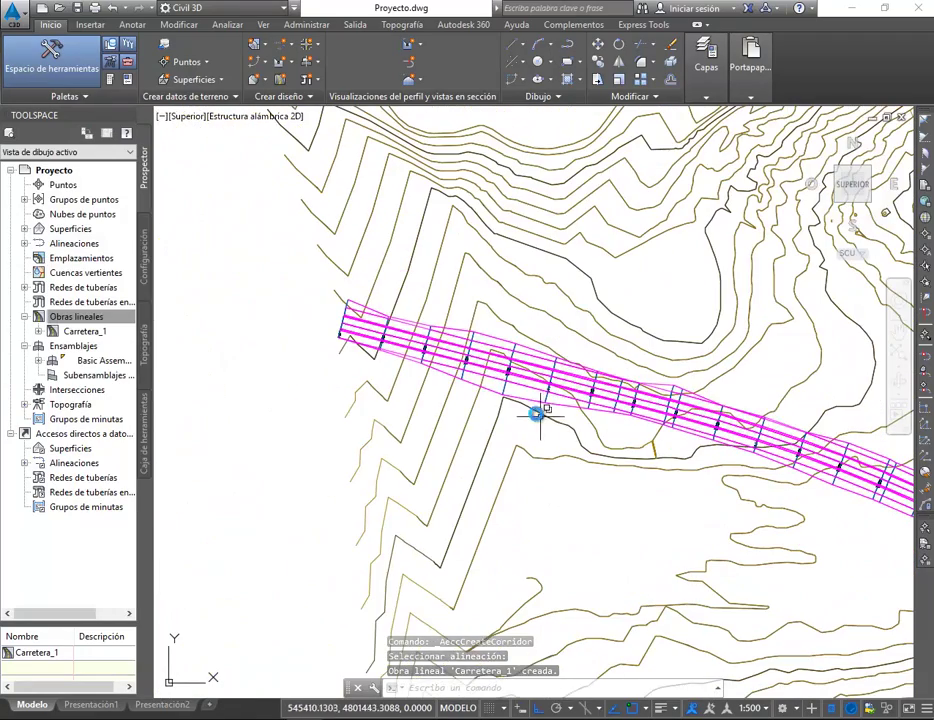
{"action": "scroll", "coordinate": [436, 358], "scroll_direction": "up", "scroll_amount": 2}
{"action": "key", "text": "Escape"}
{"action": "scroll", "coordinate": [436, 359], "scroll_direction": "down", "scroll_amount": 5}
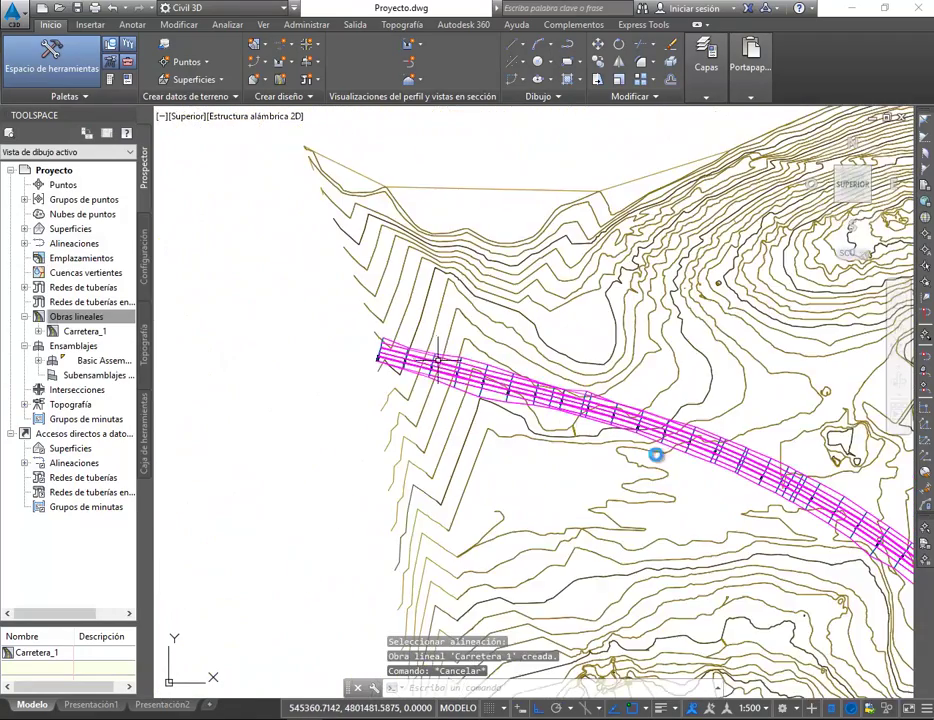
{"action": "middle_click_drag", "start_coordinate": [738, 495], "coordinate": [319, 229]}
{"action": "mouse_move", "coordinate": [714, 526]}
{"action": "middle_mouse_down"}
{"action": "mouse_move", "coordinate": [453, 272]}
{"action": "mouse_move", "coordinate": [765, 580]}
{"action": "mouse_move", "coordinate": [795, 643]}
{"action": "middle_mouse_up"}
{"action": "middle_click_drag", "start_coordinate": [412, 362], "coordinate": [798, 548]}
Inspect the Carretera_1 corridor in 3D in the object viewer from several angles, and return to the plan view
{"action": "scroll", "coordinate": [463, 409], "scroll_direction": "up", "scroll_amount": 8}
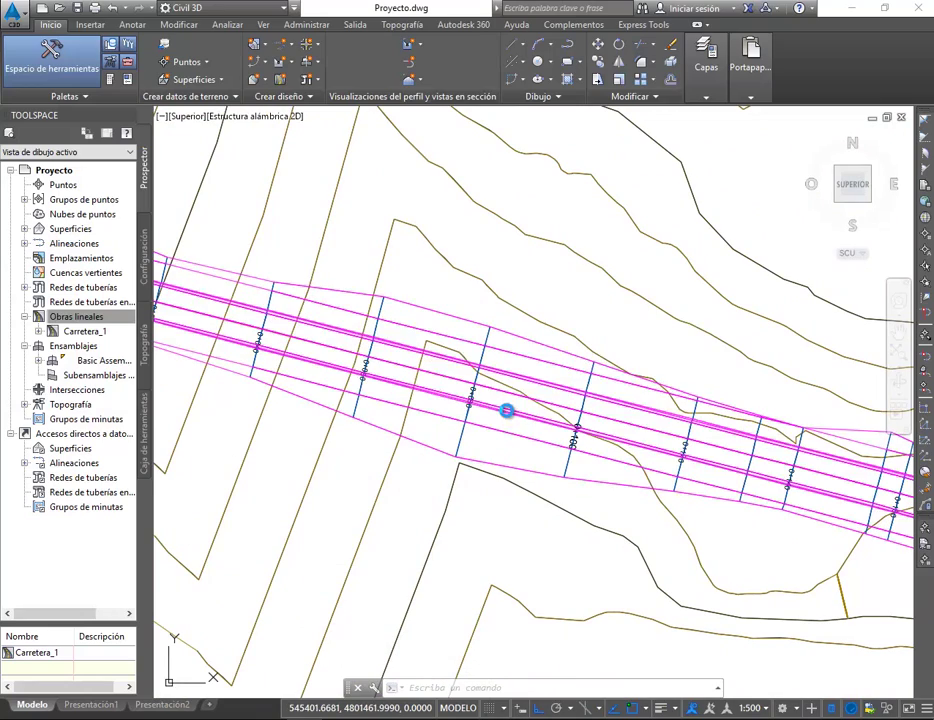
{"action": "left_click", "coordinate": [505, 425]}
{"action": "right_click", "coordinate": [379, 478]}
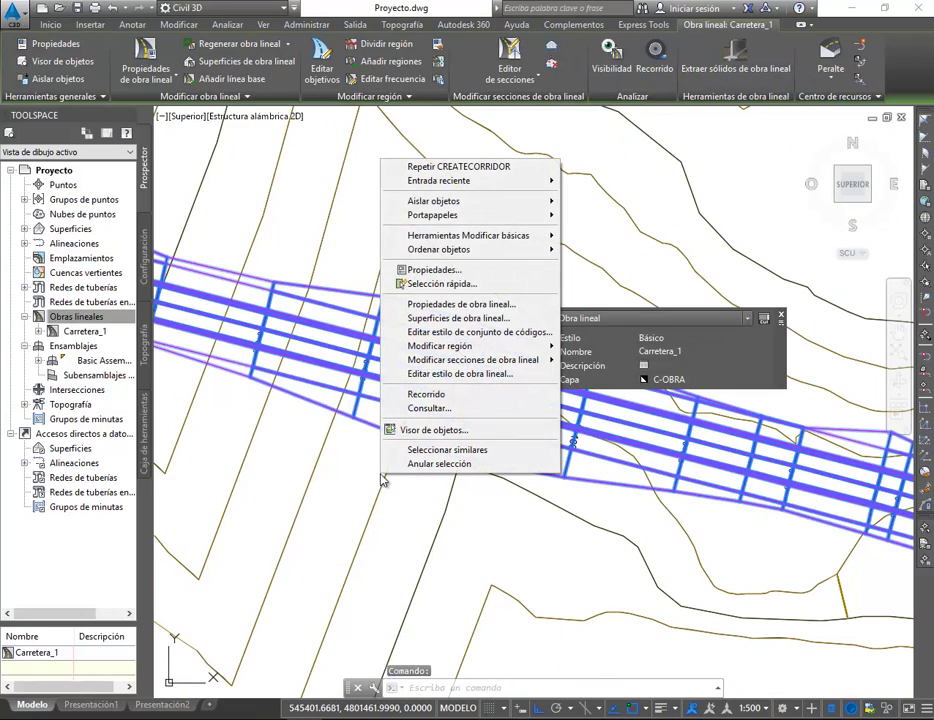
{"action": "left_click", "coordinate": [410, 430]}
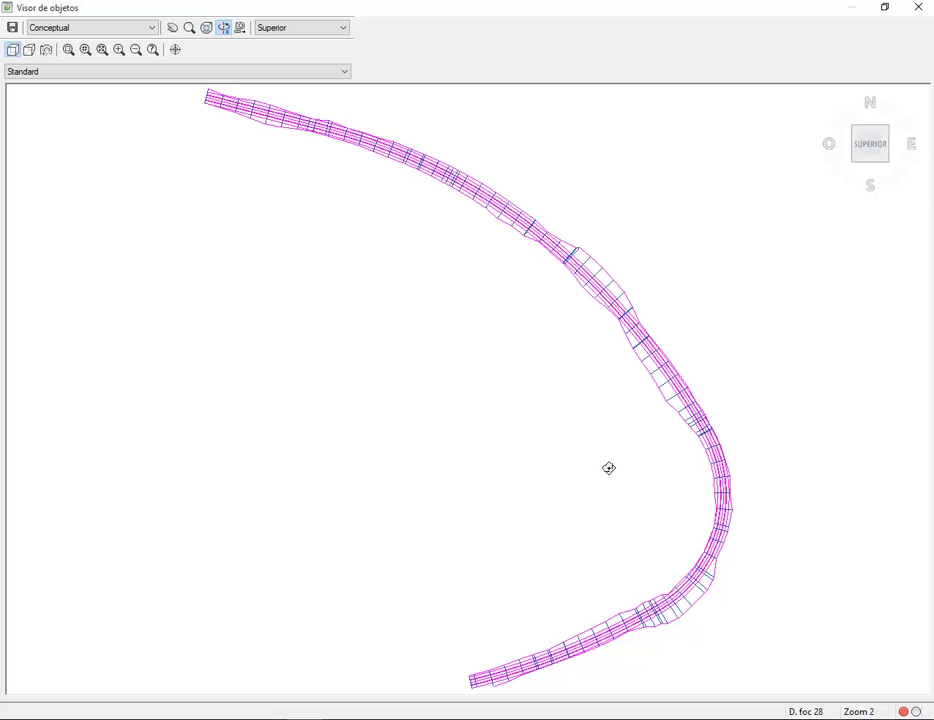
{"action": "left_click_drag", "start_coordinate": [609, 468], "coordinate": [436, 288]}
{"action": "left_click_drag", "start_coordinate": [533, 352], "coordinate": [296, 267]}
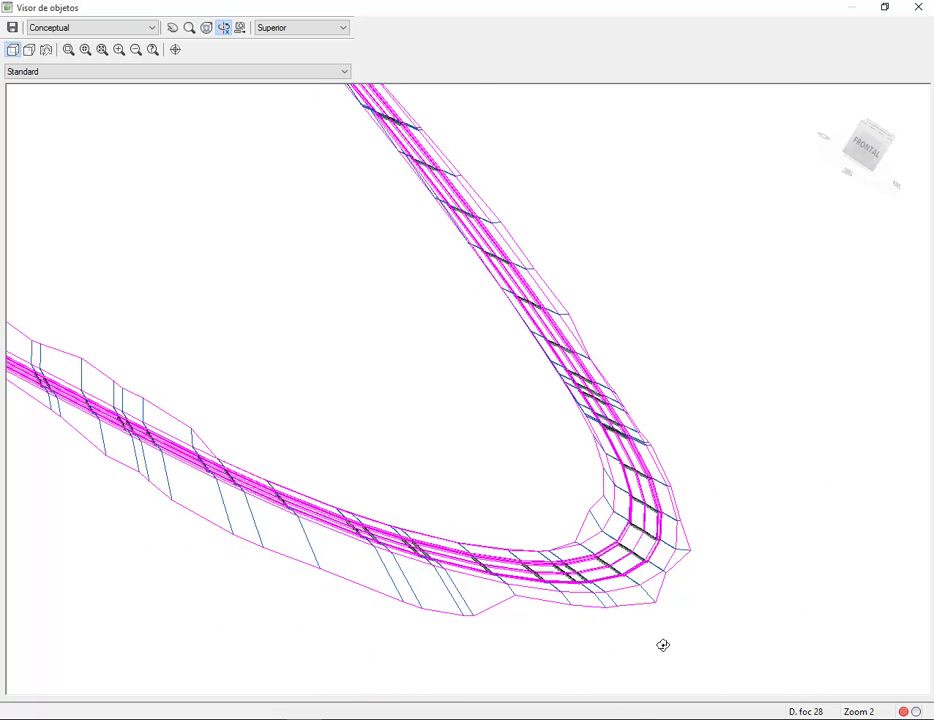
{"action": "left_click_drag", "start_coordinate": [695, 611], "coordinate": [585, 542]}
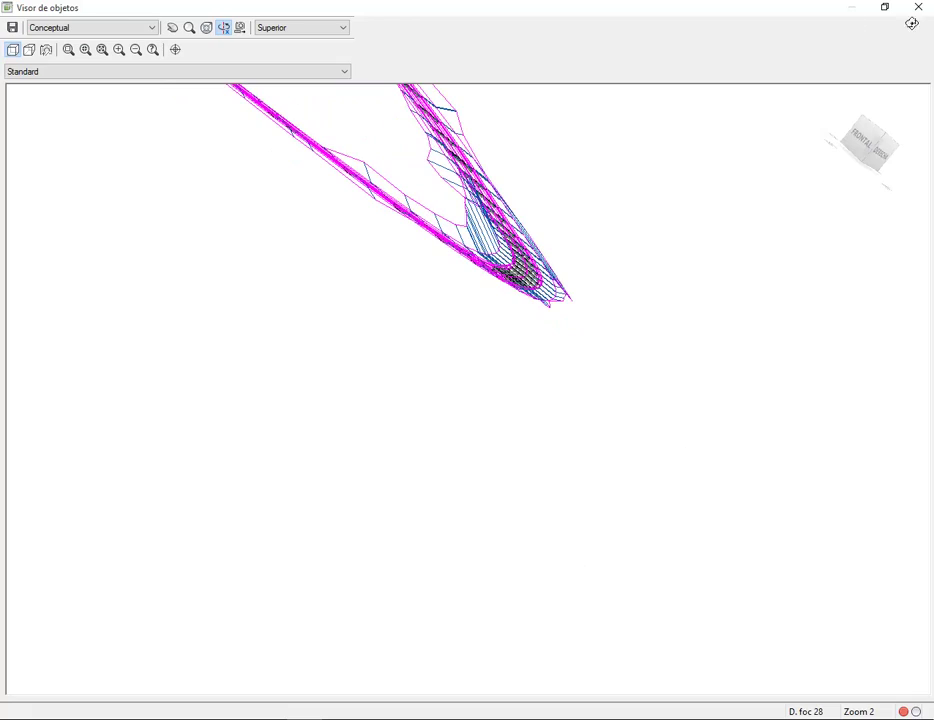
{"action": "left_click", "coordinate": [922, 7]}
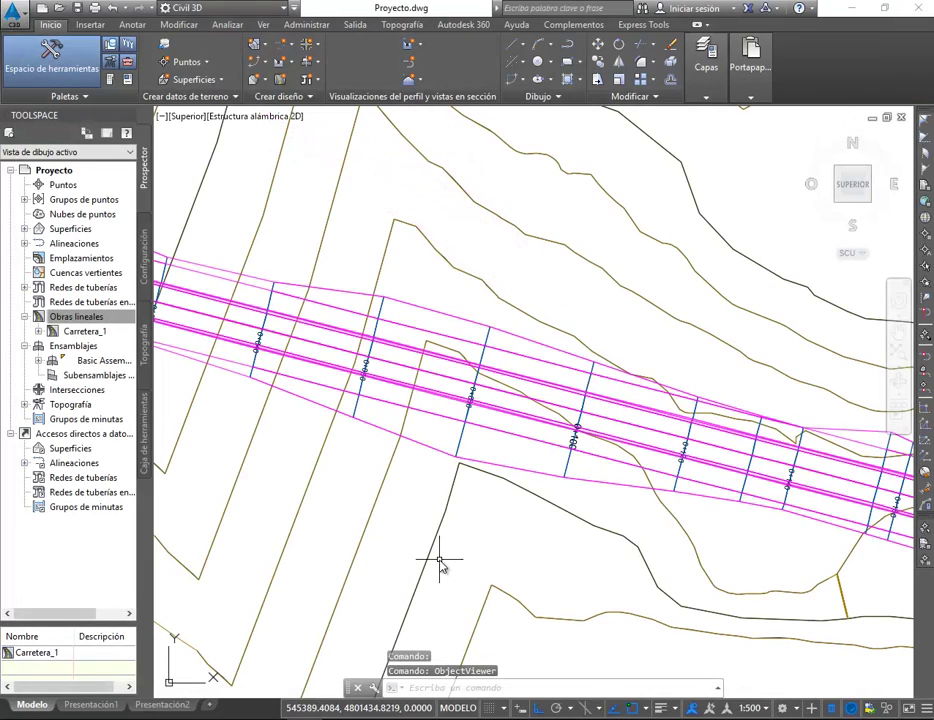
{"action": "scroll", "coordinate": [438, 554], "scroll_direction": "down", "scroll_amount": 4}
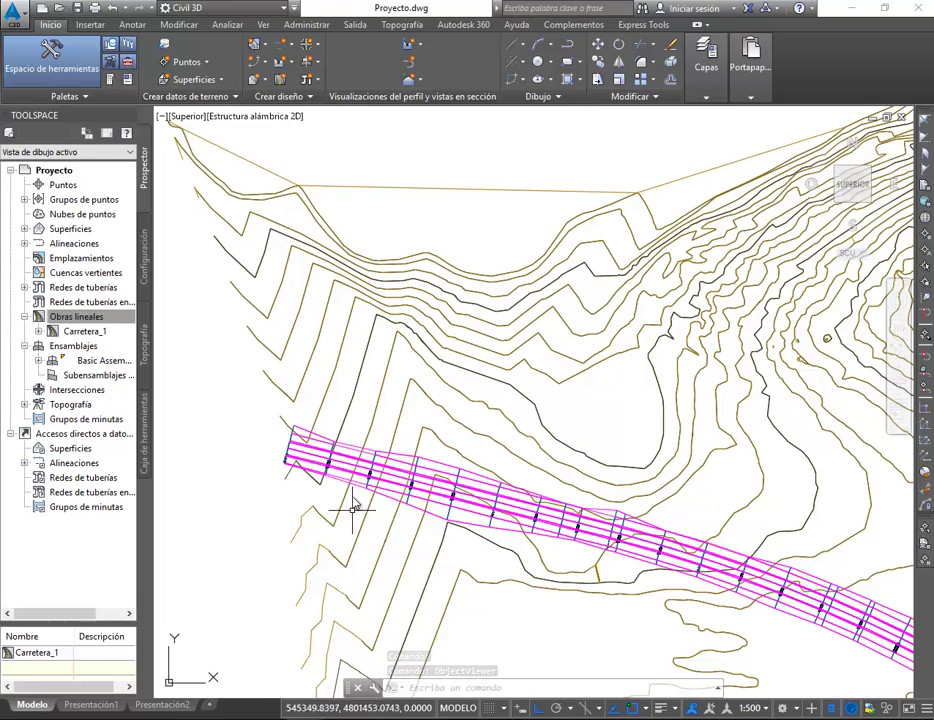
Pick out the Carretera_1 alignment among the overlapping objects at station 0+000 to check its location, and clear the selection
{"action": "scroll", "coordinate": [411, 502], "scroll_direction": "up", "scroll_amount": 3}
{"action": "middle_click_drag", "start_coordinate": [411, 502], "coordinate": [646, 599]}
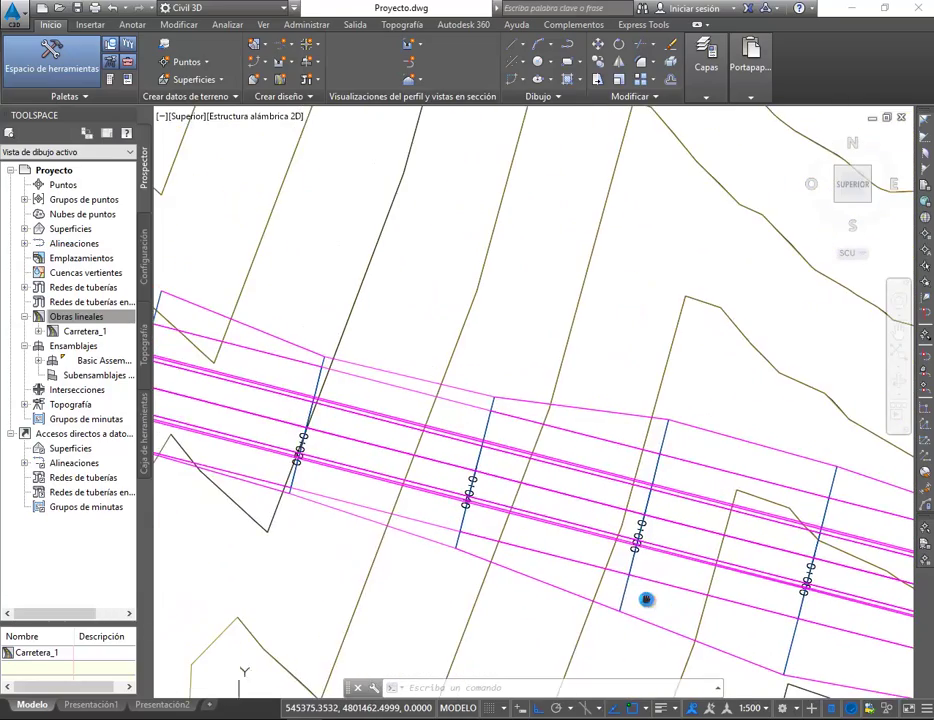
{"action": "scroll", "coordinate": [367, 532], "scroll_direction": "down", "scroll_amount": 2}
{"action": "middle_click_drag", "start_coordinate": [367, 532], "coordinate": [546, 567]}
{"action": "scroll", "coordinate": [430, 496], "scroll_direction": "up", "scroll_amount": 4}
{"action": "middle_click_drag", "start_coordinate": [398, 430], "coordinate": [422, 452]}
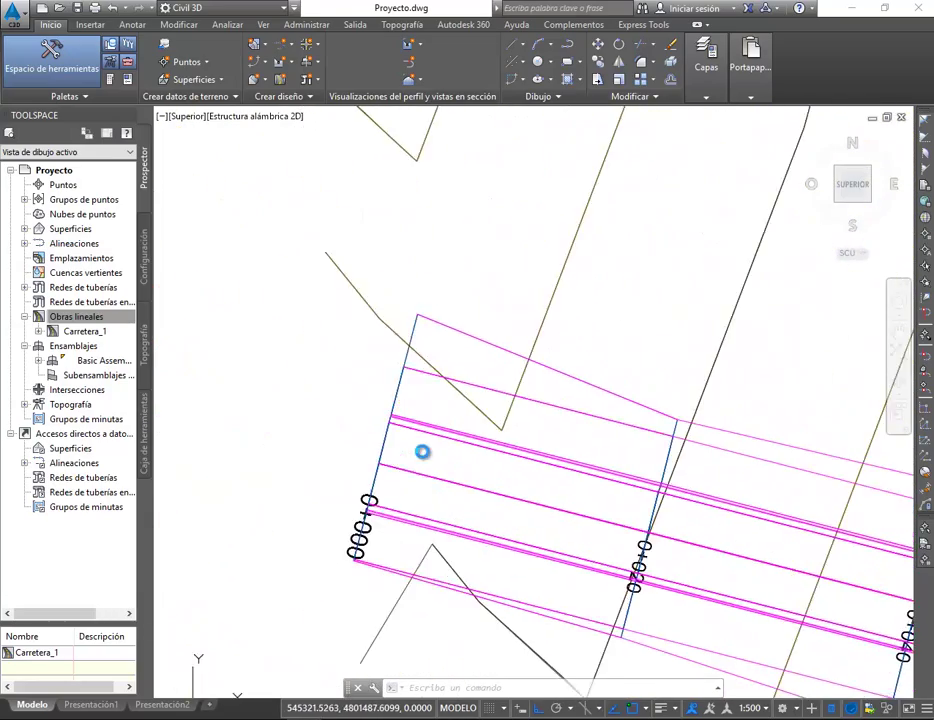
{"action": "left_click", "coordinate": [427, 475]}
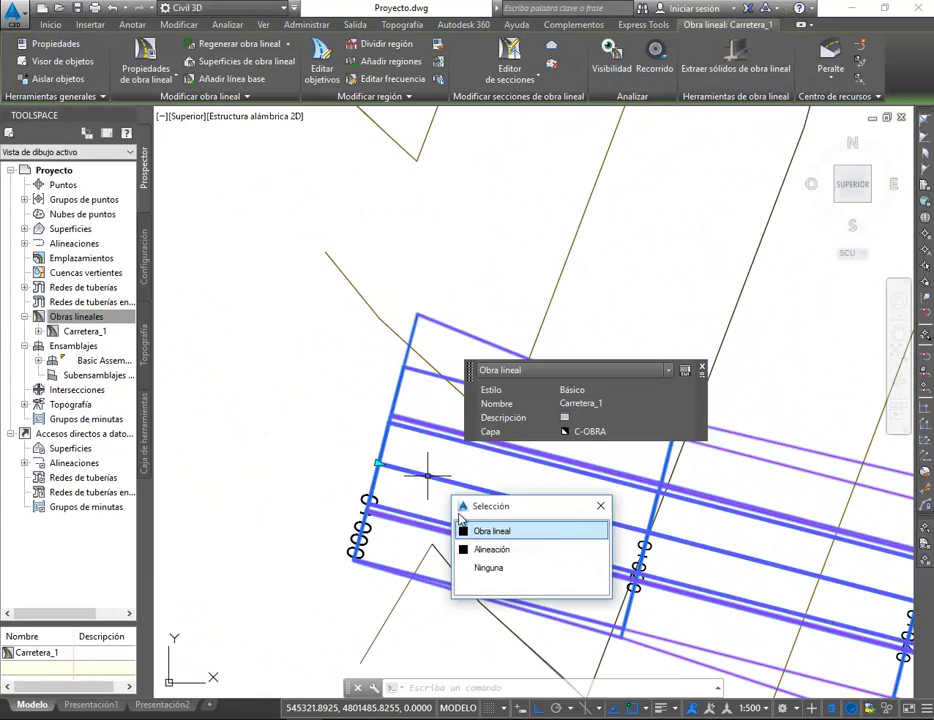
{"action": "left_click", "coordinate": [530, 549]}
{"action": "scroll", "coordinate": [640, 585], "scroll_direction": "down", "scroll_amount": 2}
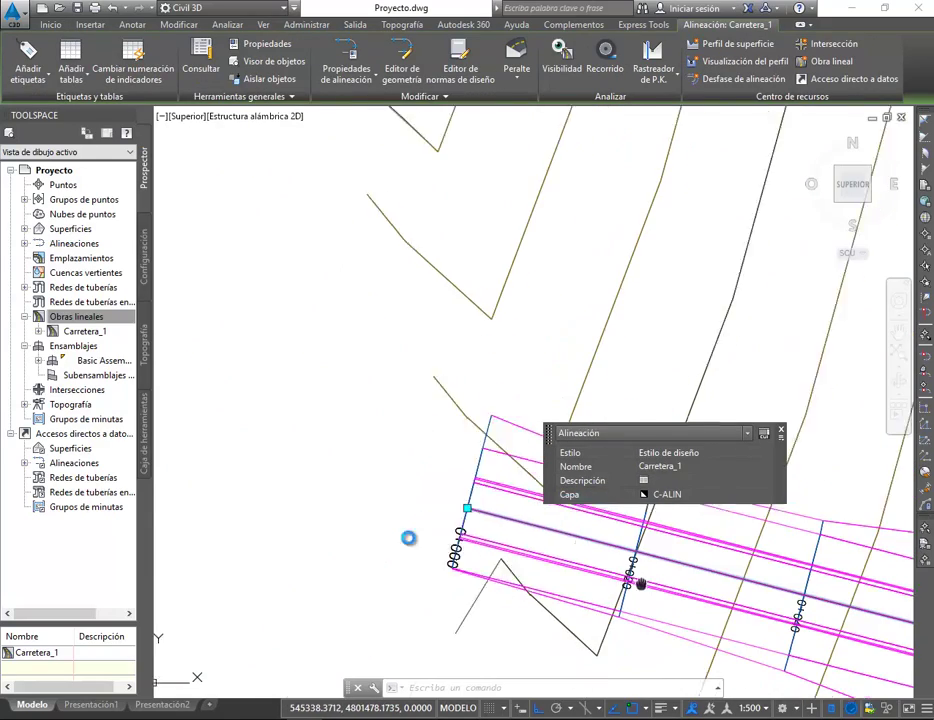
{"action": "middle_click_drag", "start_coordinate": [641, 584], "coordinate": [344, 538]}
{"action": "scroll", "coordinate": [306, 442], "scroll_direction": "up", "scroll_amount": 5}
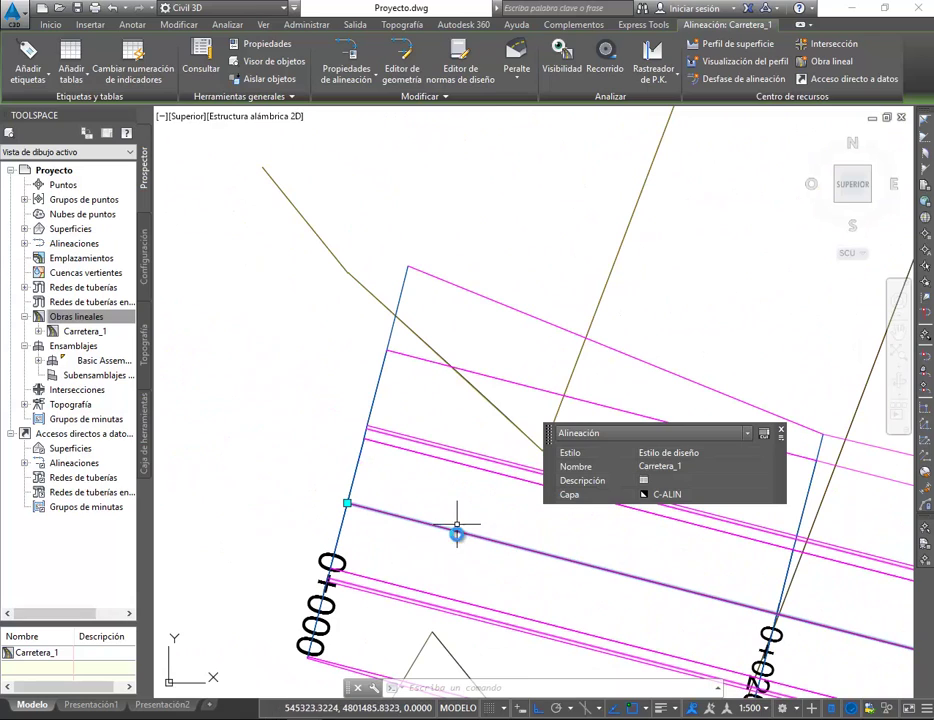
{"action": "key", "text": "Escape"}
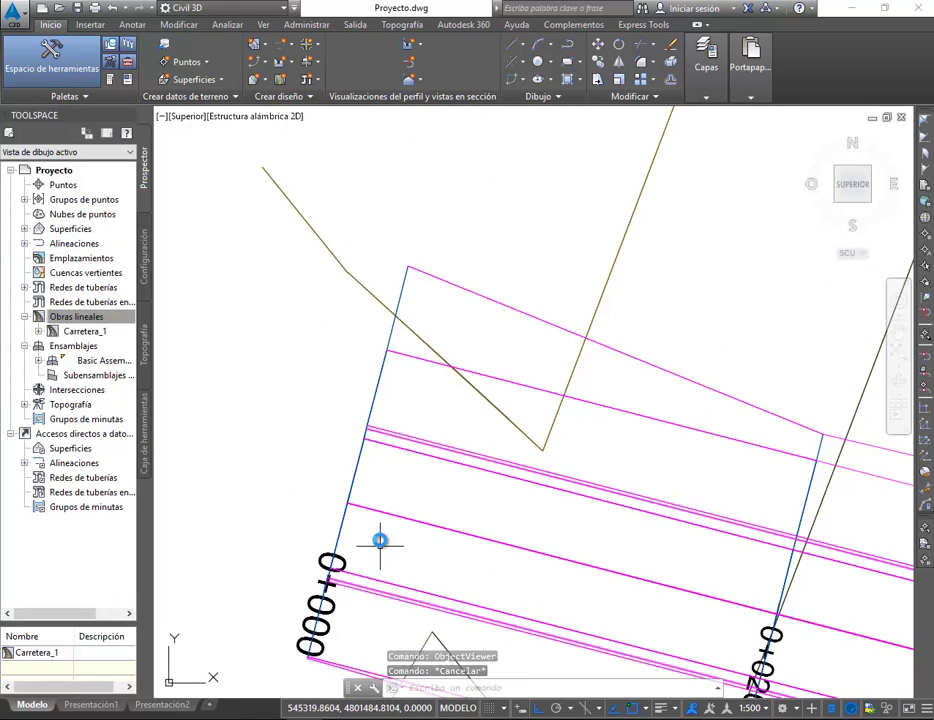
Examine the corridor's feature lines between stations 0+000 and 0+020, from the centerline out to the Daylight line
{"action": "middle_click_drag", "start_coordinate": [380, 604], "coordinate": [379, 511]}
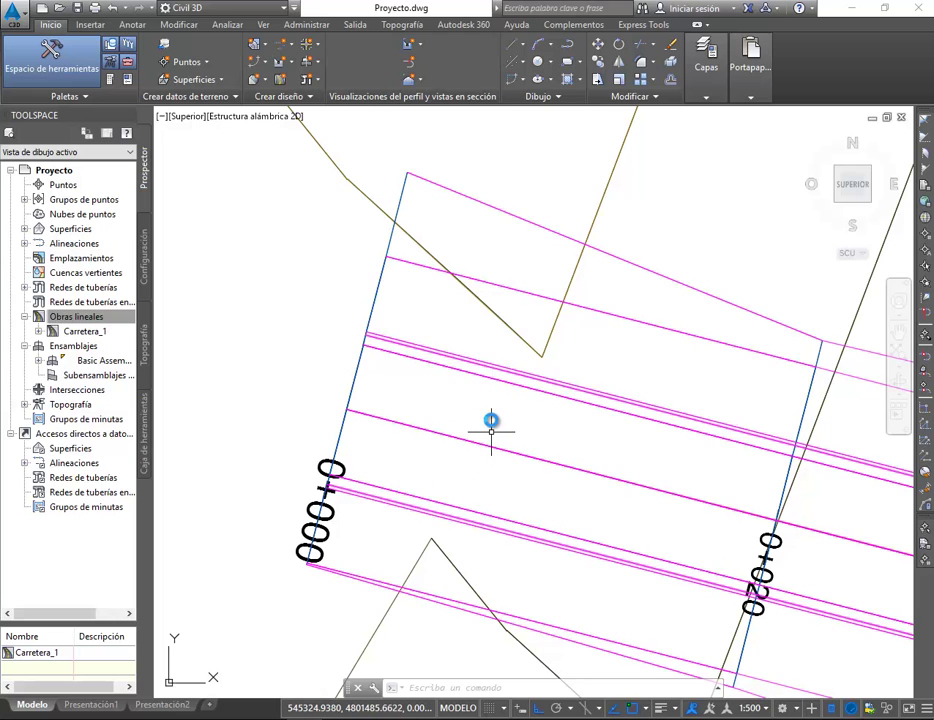
{"action": "scroll", "coordinate": [482, 377], "scroll_direction": "up", "scroll_amount": 4}
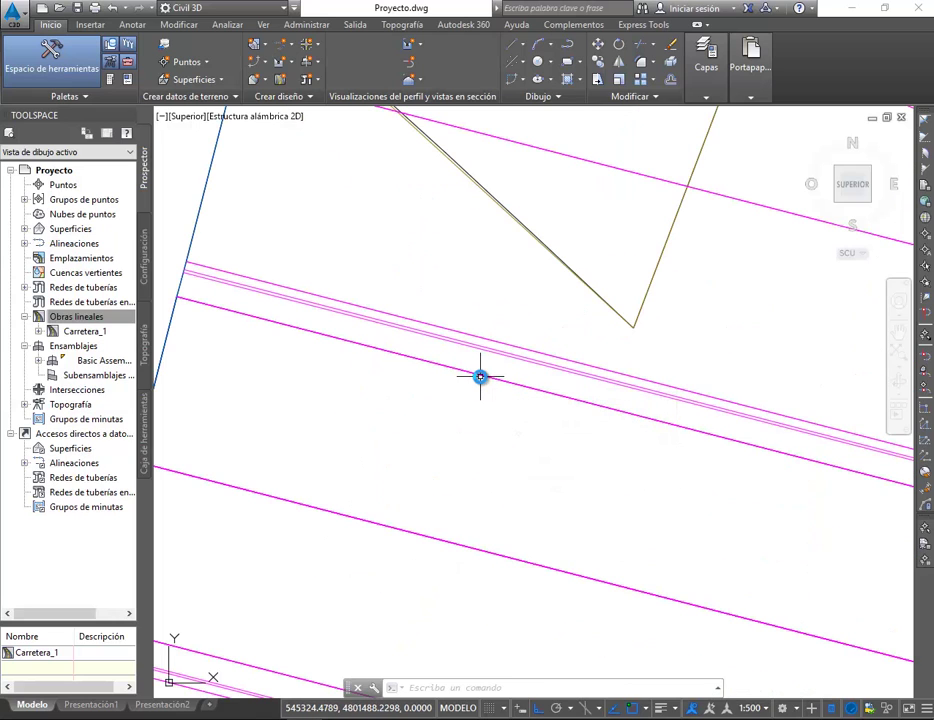
{"action": "mouse_move", "coordinate": [481, 377]}
{"action": "middle_click_drag", "start_coordinate": [353, 428], "coordinate": [456, 500]}
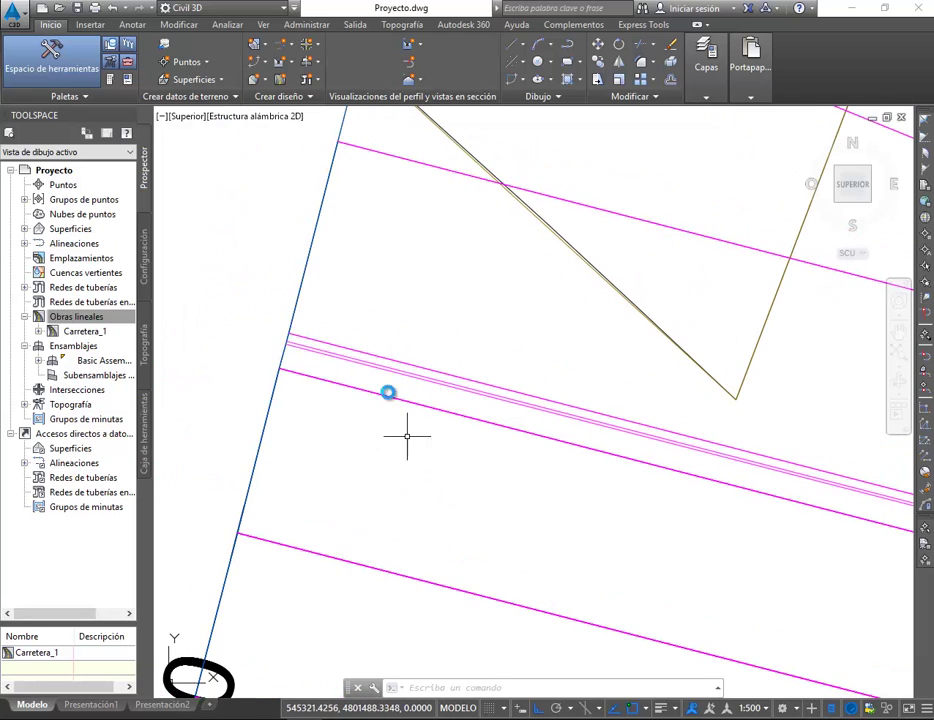
{"action": "mouse_move", "coordinate": [375, 366]}
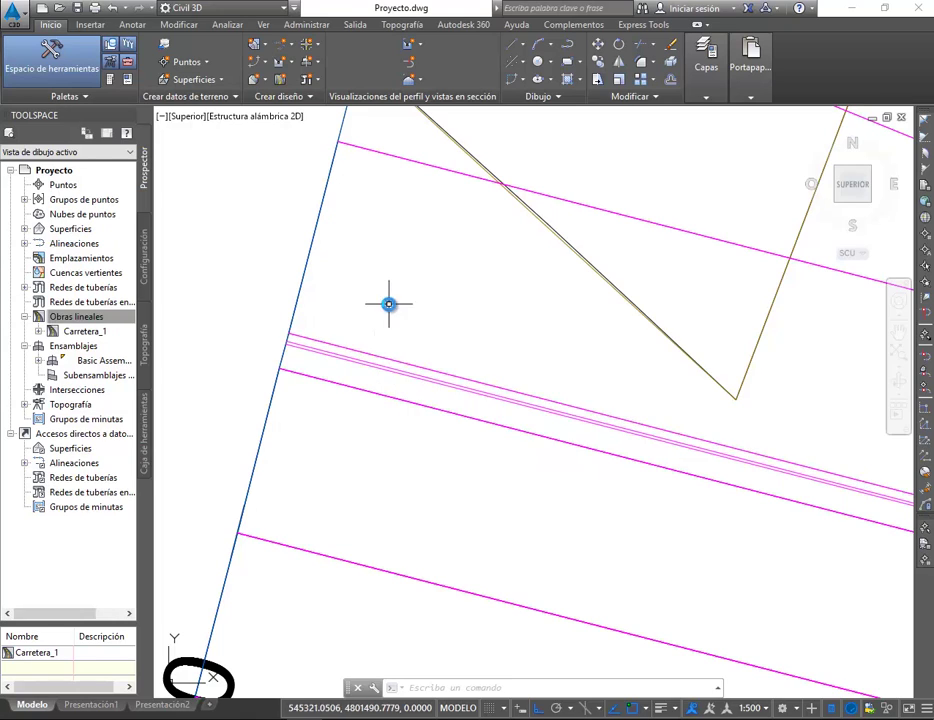
{"action": "middle_click_drag", "start_coordinate": [388, 304], "coordinate": [402, 417]}
{"action": "mouse_move", "coordinate": [413, 273]}
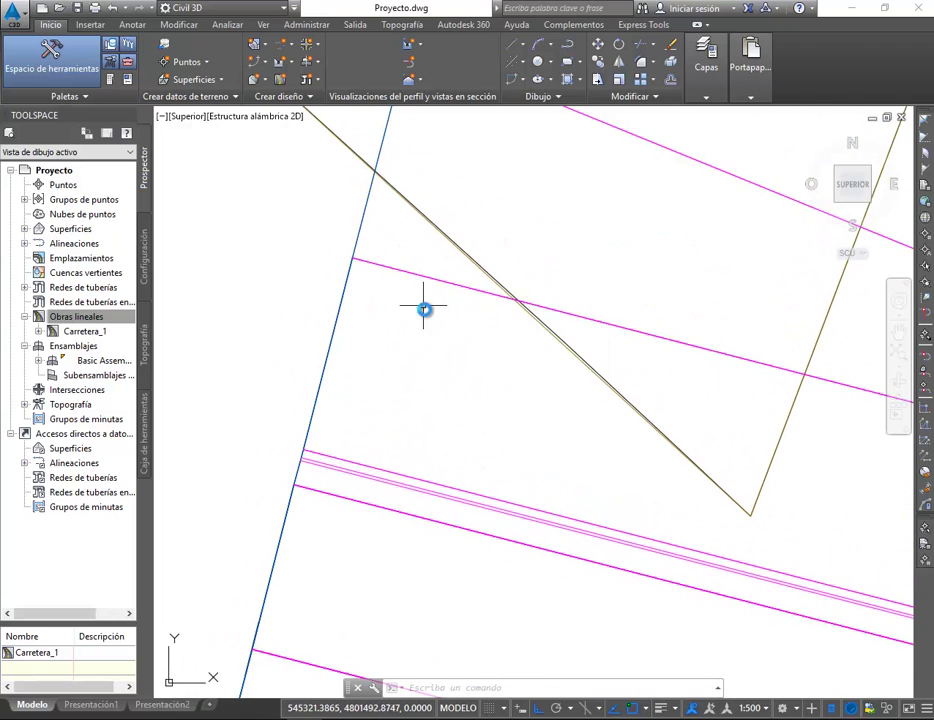
{"action": "scroll", "coordinate": [425, 312], "scroll_direction": "down", "scroll_amount": 4}
{"action": "mouse_move", "coordinate": [642, 402]}
{"action": "middle_mouse_down"}
{"action": "mouse_move", "coordinate": [520, 393]}
{"action": "mouse_move", "coordinate": [533, 397]}
{"action": "middle_mouse_up"}
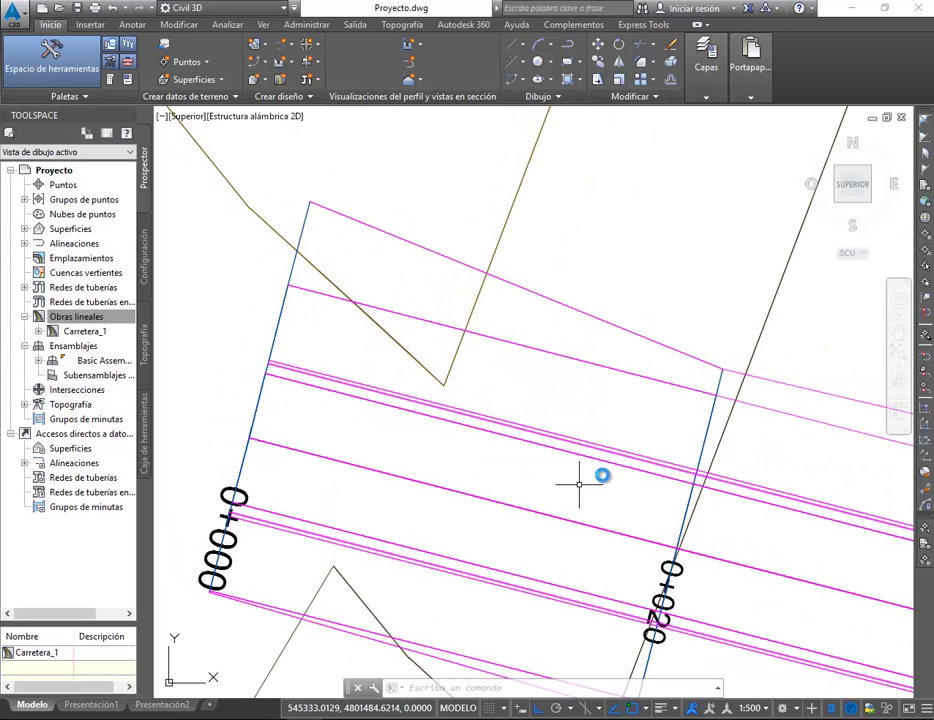
{"action": "middle_click_drag", "start_coordinate": [598, 484], "coordinate": [537, 458]}
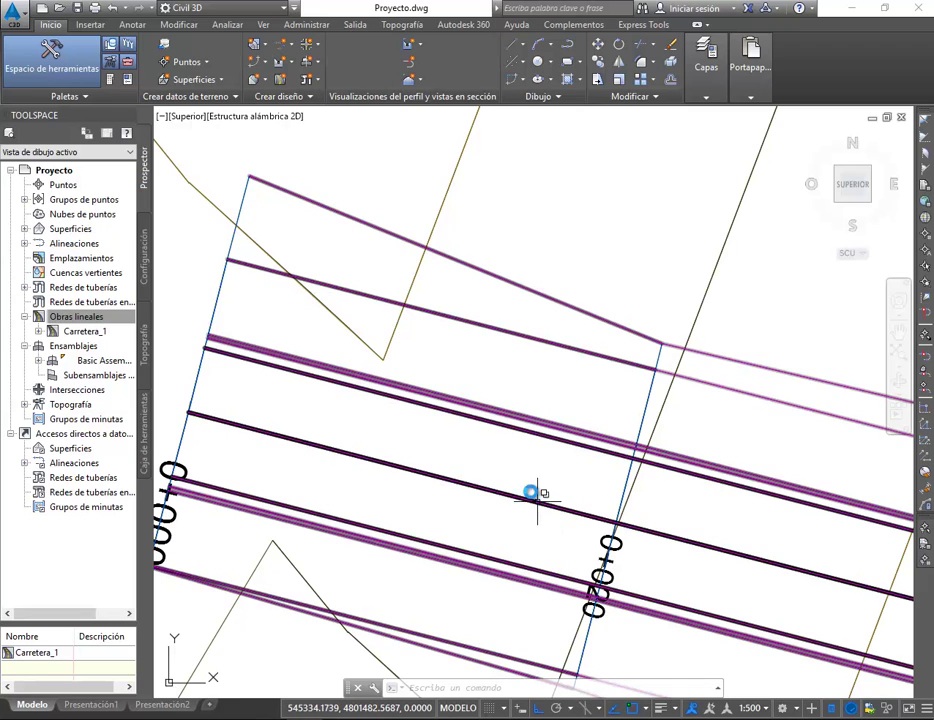
{"action": "scroll", "coordinate": [402, 407], "scroll_direction": "up", "scroll_amount": 4}
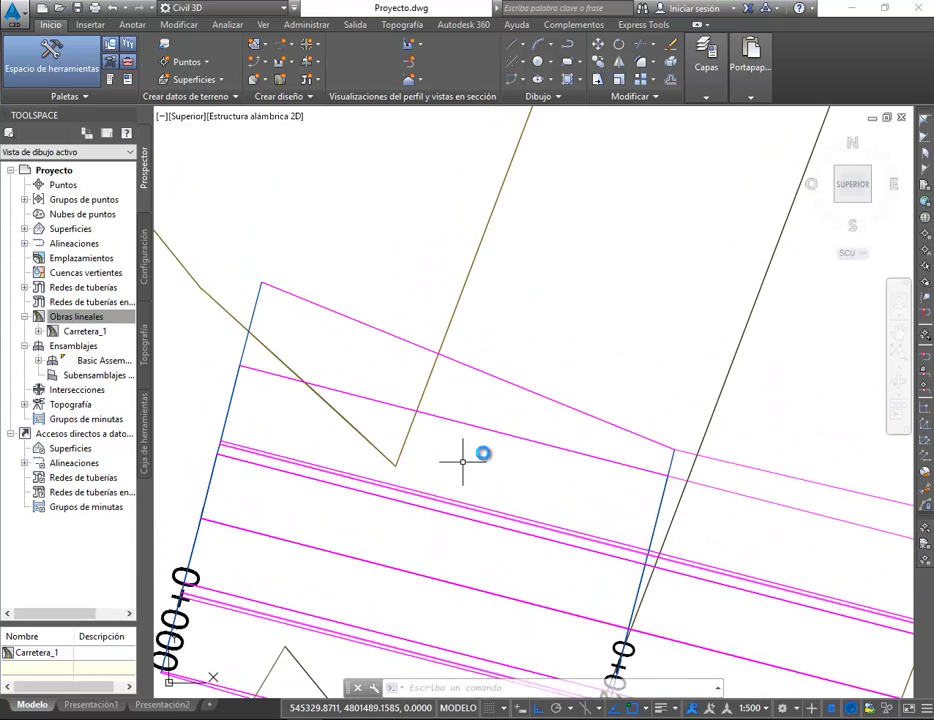
{"action": "scroll", "coordinate": [594, 296], "scroll_direction": "down", "scroll_amount": 4}
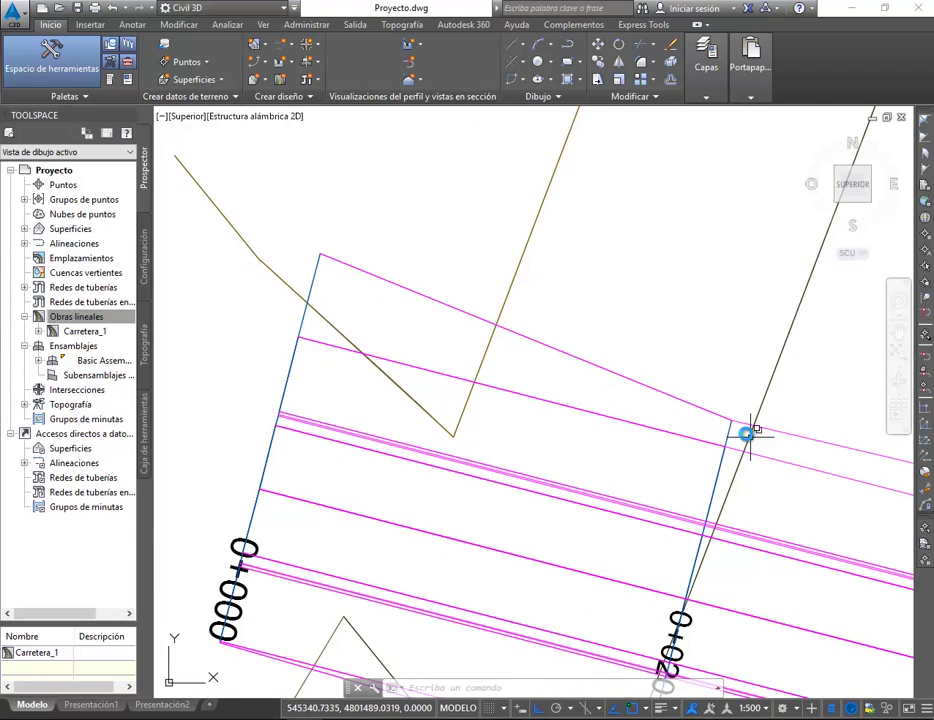
{"action": "mouse_move", "coordinate": [679, 400]}
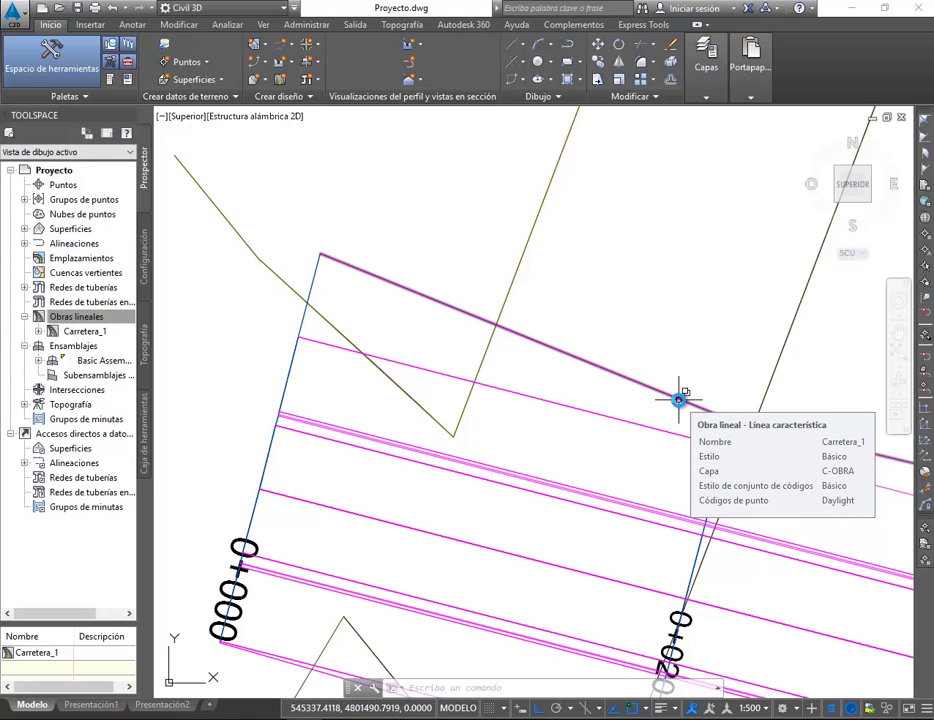
{"action": "mouse_move", "coordinate": [663, 325]}
{"action": "middle_mouse_down"}
{"action": "mouse_move", "coordinate": [594, 340]}
{"action": "mouse_move", "coordinate": [528, 337]}
{"action": "middle_mouse_up"}
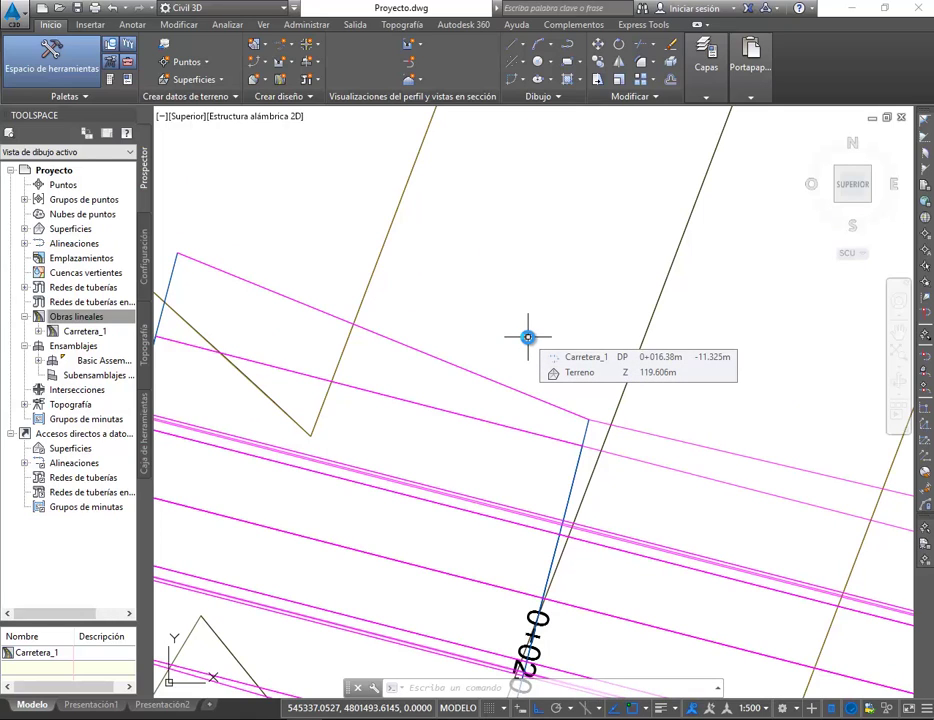
Examine how the corridor's outer slope limits vary from station to station against the terrain contours along the route
{"action": "scroll", "coordinate": [528, 337], "scroll_direction": "down", "scroll_amount": 5}
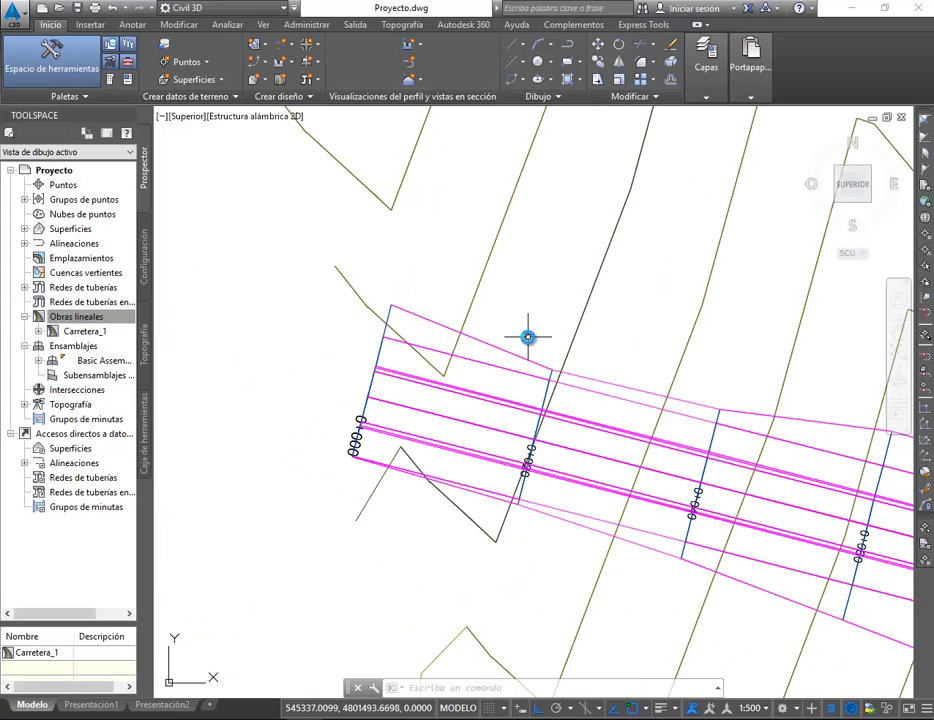
{"action": "middle_click_drag", "start_coordinate": [507, 338], "coordinate": [375, 312]}
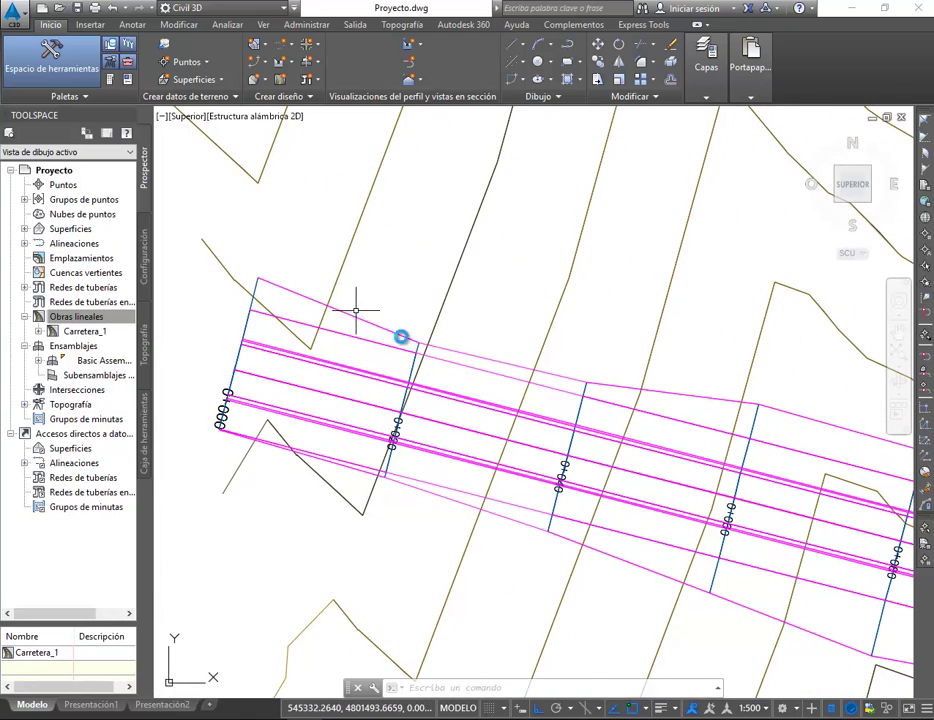
{"action": "middle_click_drag", "start_coordinate": [557, 377], "coordinate": [443, 357]}
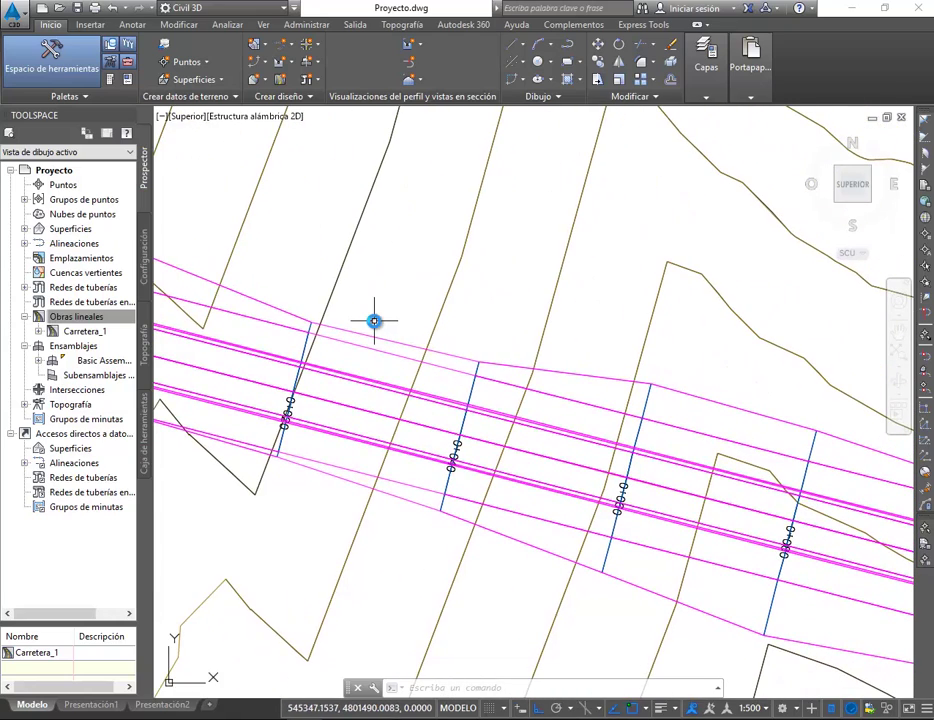
{"action": "middle_click_drag", "start_coordinate": [374, 321], "coordinate": [319, 329]}
{"action": "middle_click_drag", "start_coordinate": [698, 419], "coordinate": [349, 311]}
{"action": "scroll", "coordinate": [404, 341], "scroll_direction": "down", "scroll_amount": 2}
{"action": "mouse_move", "coordinate": [705, 453]}
{"action": "middle_mouse_down"}
{"action": "mouse_move", "coordinate": [623, 459]}
{"action": "mouse_move", "coordinate": [325, 351]}
{"action": "middle_mouse_up"}
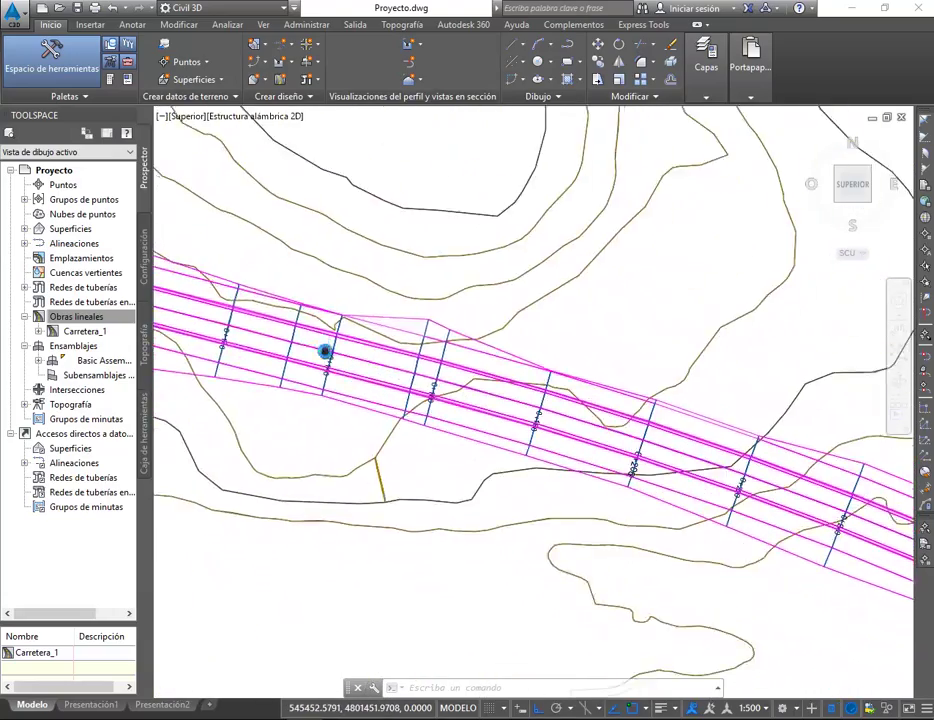
{"action": "middle_click_drag", "start_coordinate": [696, 594], "coordinate": [265, 442]}
{"action": "mouse_move", "coordinate": [690, 630]}
{"action": "middle_mouse_down"}
{"action": "mouse_move", "coordinate": [377, 475]}
{"action": "mouse_move", "coordinate": [738, 632]}
{"action": "mouse_move", "coordinate": [742, 557]}
{"action": "mouse_move", "coordinate": [427, 434]}
{"action": "mouse_move", "coordinate": [530, 336]}
{"action": "middle_mouse_up"}
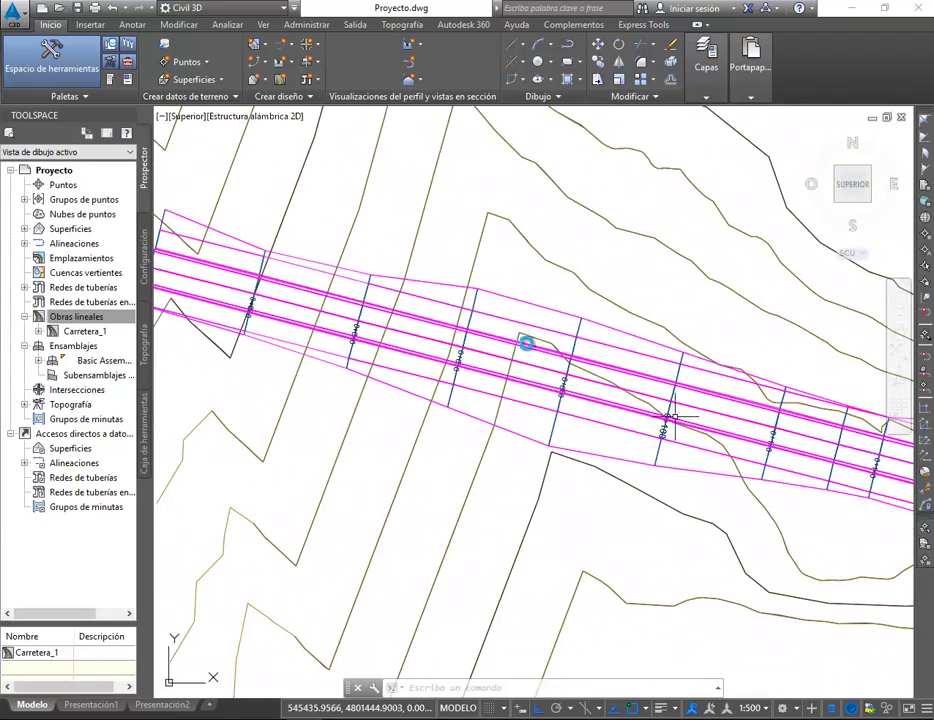
{"action": "mouse_move", "coordinate": [305, 246]}
{"action": "middle_mouse_down"}
{"action": "mouse_move", "coordinate": [600, 429]}
{"action": "mouse_move", "coordinate": [497, 328]}
{"action": "middle_mouse_up"}
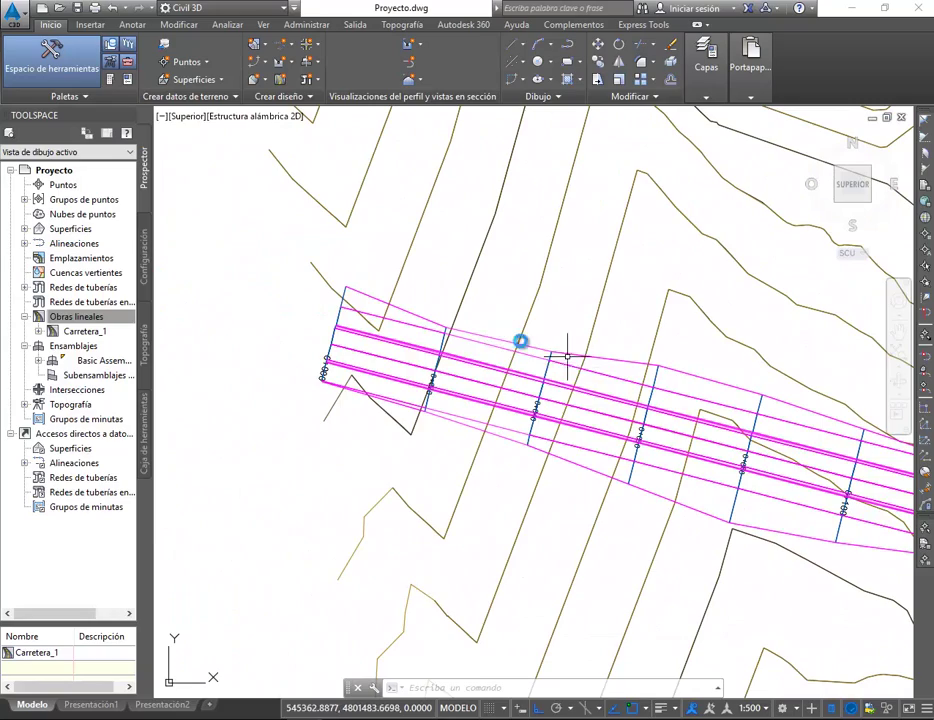
{"action": "scroll", "coordinate": [438, 330], "scroll_direction": "up", "scroll_amount": 4}
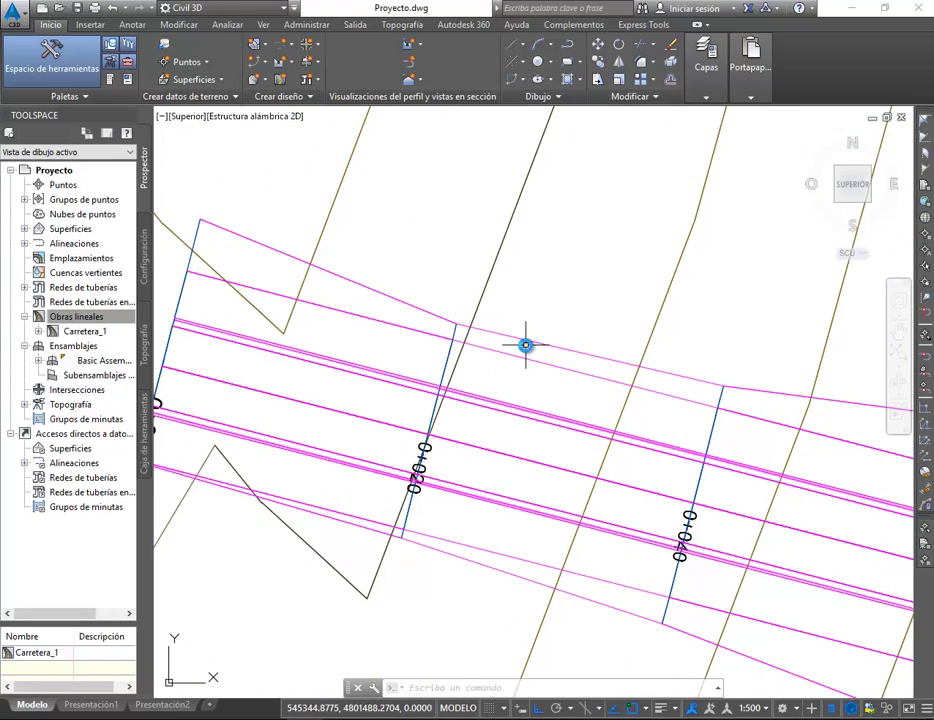
{"action": "scroll", "coordinate": [448, 298], "scroll_direction": "down", "scroll_amount": 6}
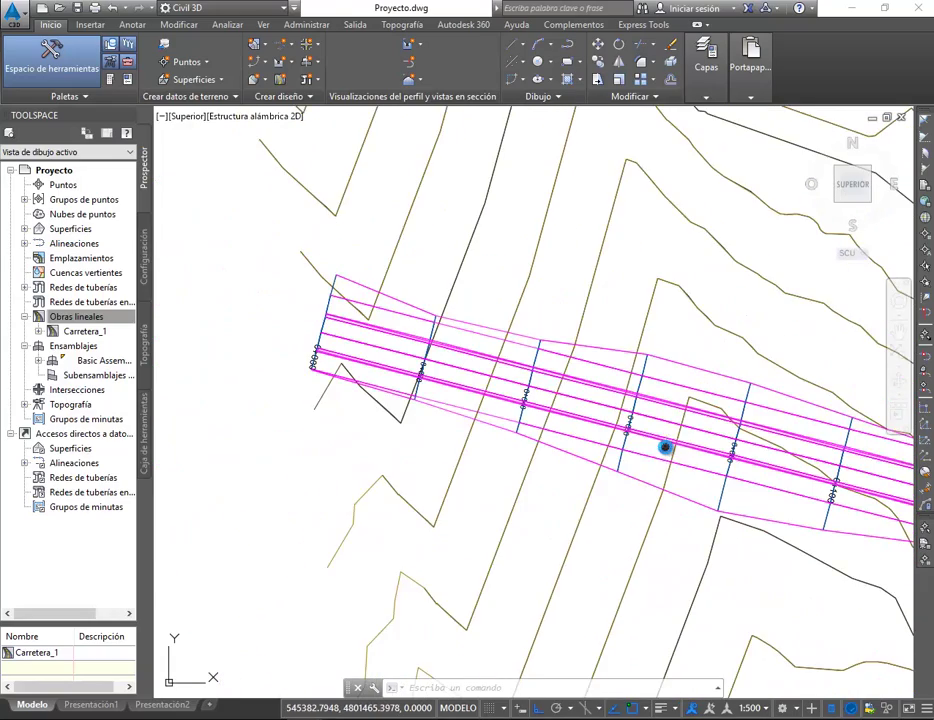
{"action": "scroll", "coordinate": [406, 370], "scroll_direction": "up", "scroll_amount": 2}
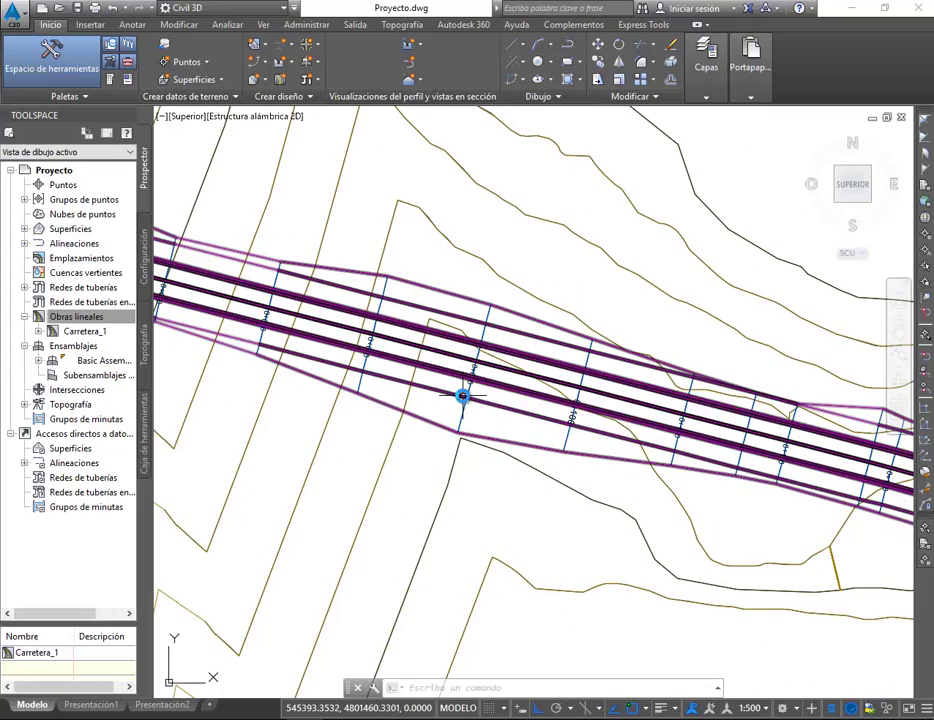
{"action": "mouse_move", "coordinate": [462, 396]}
{"action": "scroll", "coordinate": [396, 469], "scroll_direction": "down", "scroll_amount": 5}
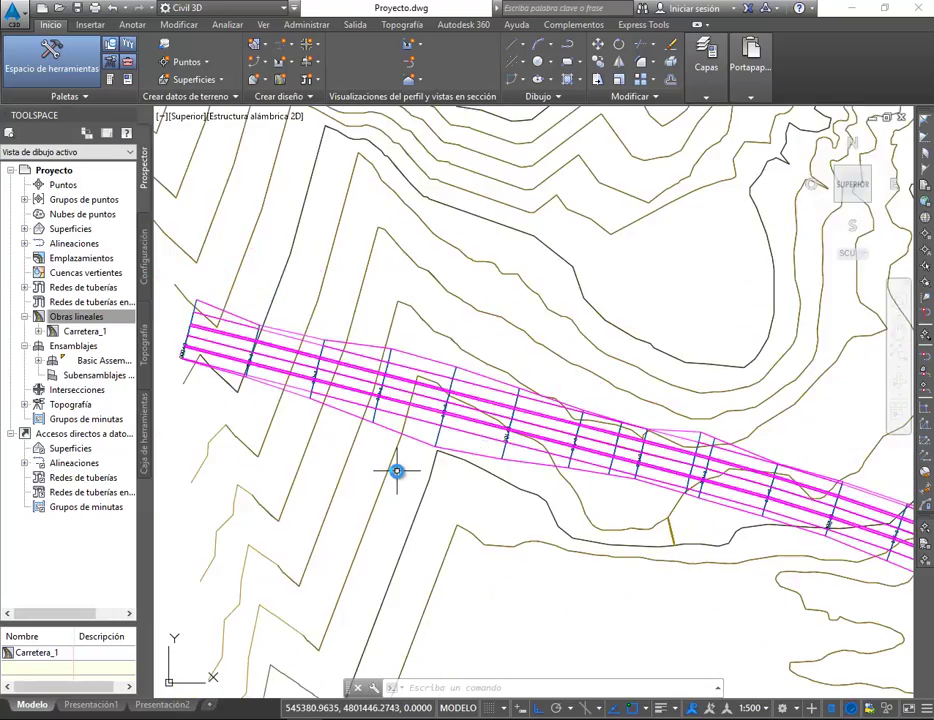
{"action": "middle_click_drag", "start_coordinate": [664, 595], "coordinate": [200, 290]}
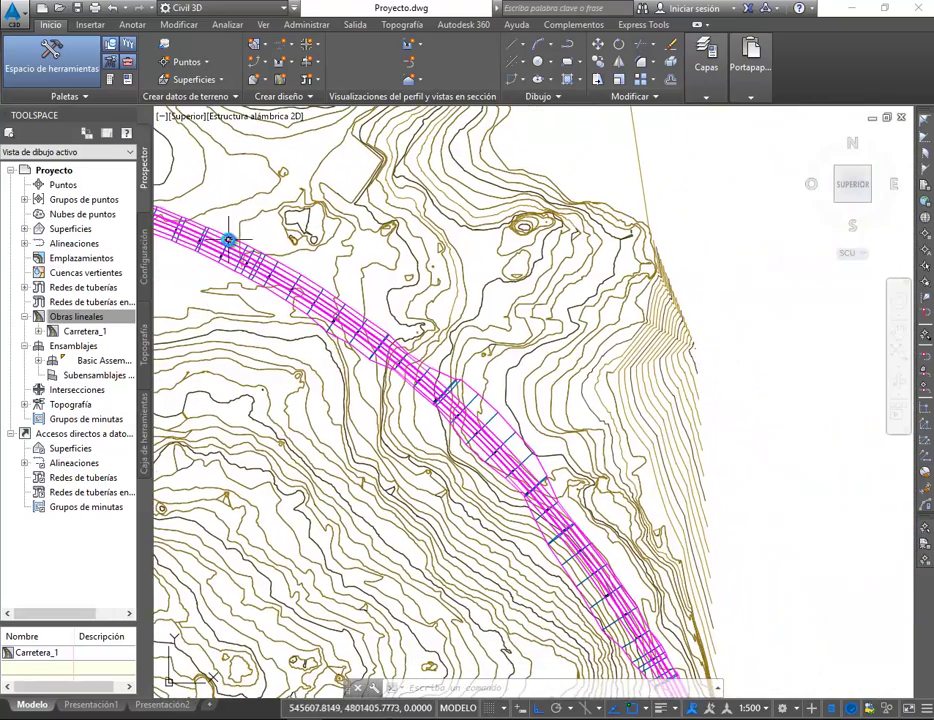
Select the Carretera_1 corridor near its start and open its corridor properties
{"action": "scroll", "coordinate": [228, 240], "scroll_direction": "up", "scroll_amount": 4}
{"action": "mouse_move", "coordinate": [228, 240]}
{"action": "middle_mouse_down"}
{"action": "mouse_move", "coordinate": [469, 342]}
{"action": "mouse_move", "coordinate": [732, 485]}
{"action": "middle_mouse_up"}
{"action": "scroll", "coordinate": [320, 407], "scroll_direction": "up", "scroll_amount": 3}
{"action": "middle_click_drag", "start_coordinate": [320, 407], "coordinate": [776, 567]}
{"action": "scroll", "coordinate": [355, 420], "scroll_direction": "up", "scroll_amount": 4}
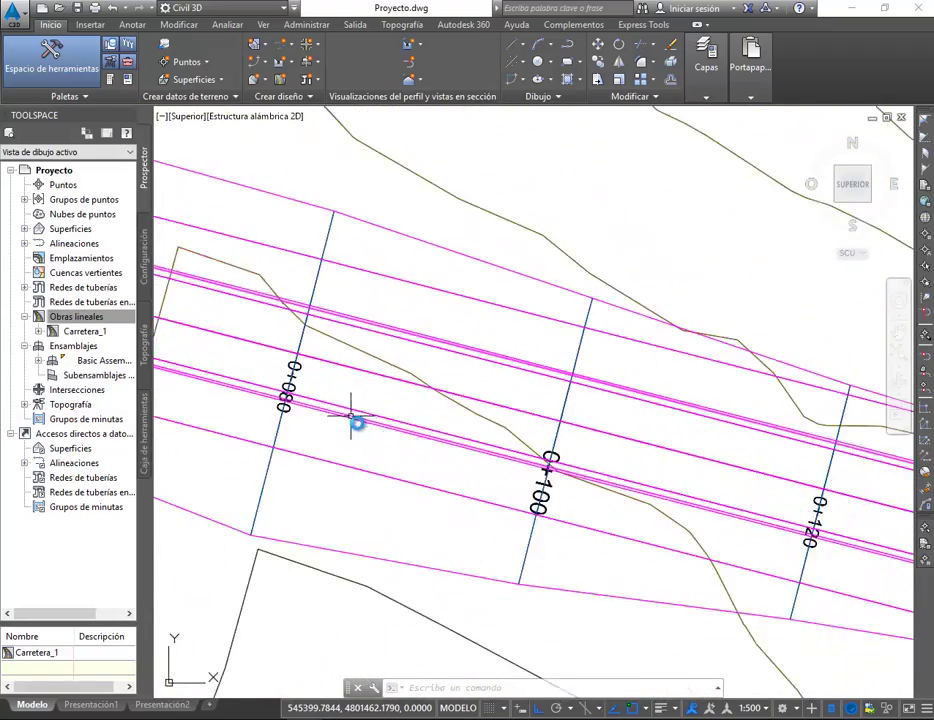
{"action": "middle_click_drag", "start_coordinate": [355, 420], "coordinate": [605, 495]}
{"action": "left_click", "coordinate": [371, 449]}
{"action": "scroll", "coordinate": [448, 463], "scroll_direction": "down", "scroll_amount": 3}
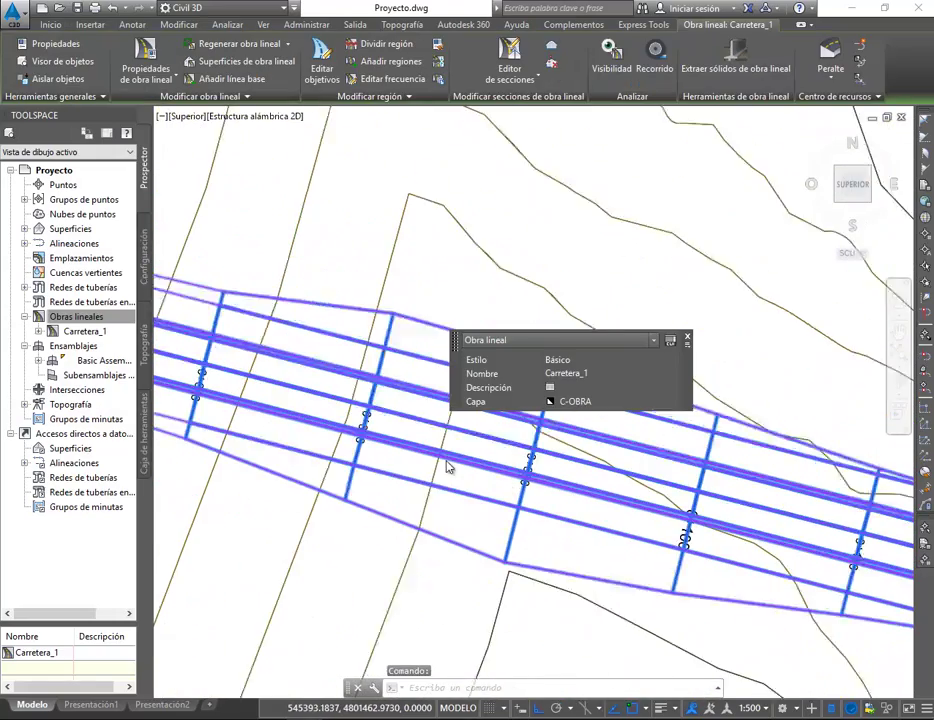
{"action": "mouse_move", "coordinate": [448, 463]}
{"action": "middle_mouse_down"}
{"action": "mouse_move", "coordinate": [417, 465]}
{"action": "mouse_move", "coordinate": [513, 486]}
{"action": "middle_mouse_up"}
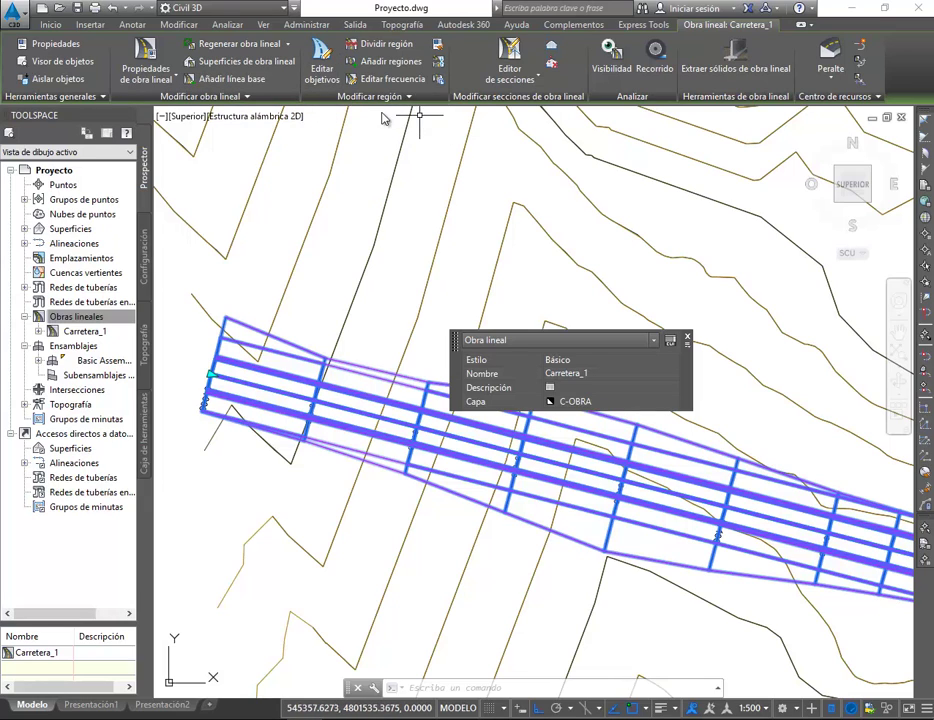
{"action": "left_click", "coordinate": [141, 52]}
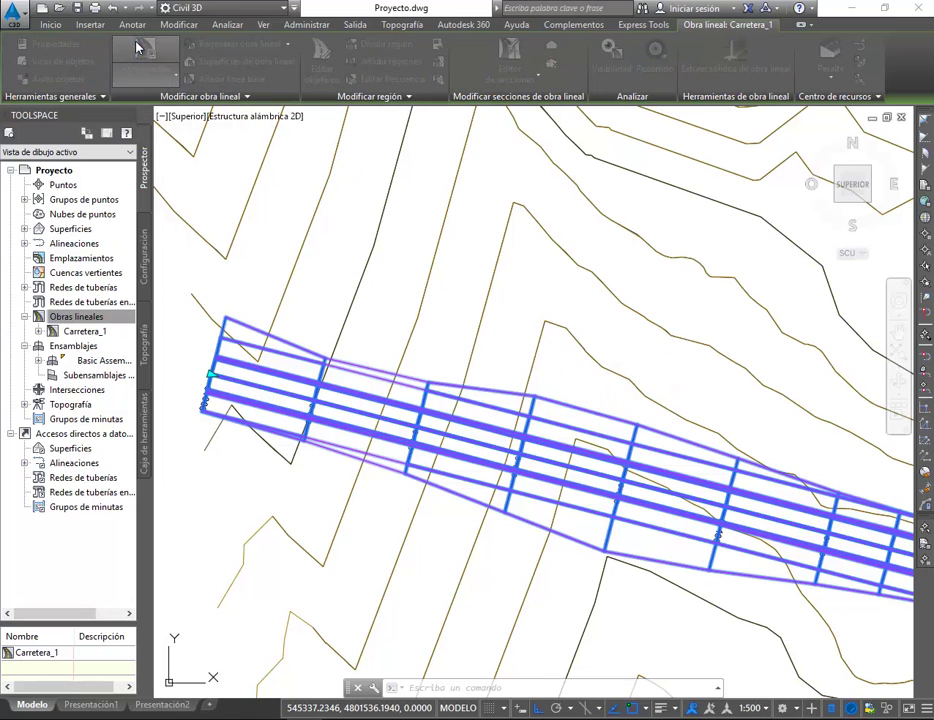
Review the corridor's parameters, codes, feature lines, surfaces, boundaries and slope patterns in its properties, close them without changes and clear the selection
{"action": "left_click", "coordinate": [303, 220]}
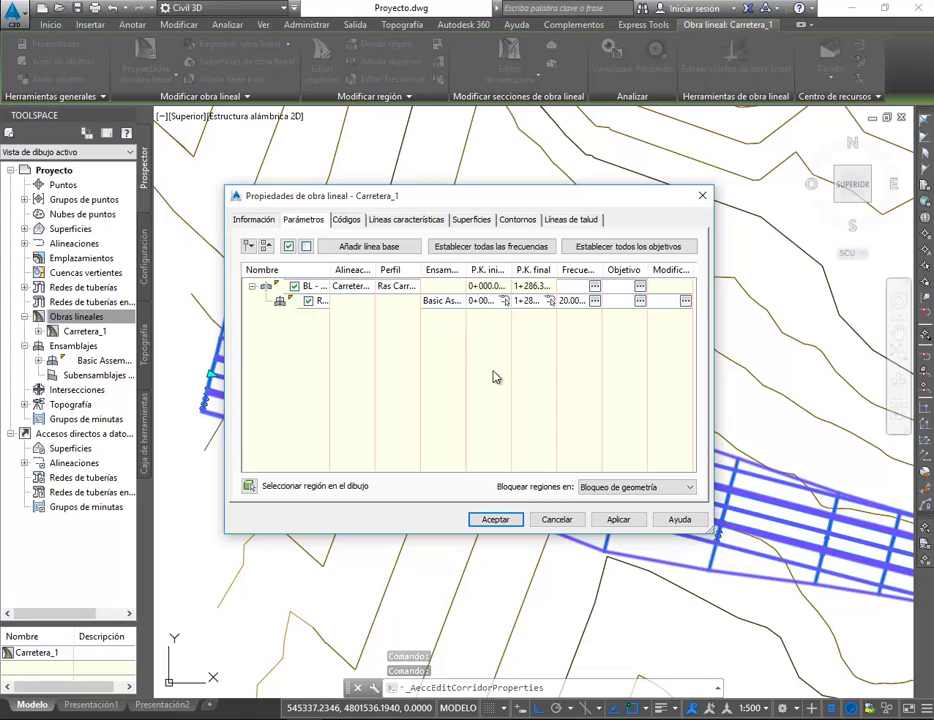
{"action": "left_click", "coordinate": [358, 221]}
{"action": "left_click", "coordinate": [388, 222]}
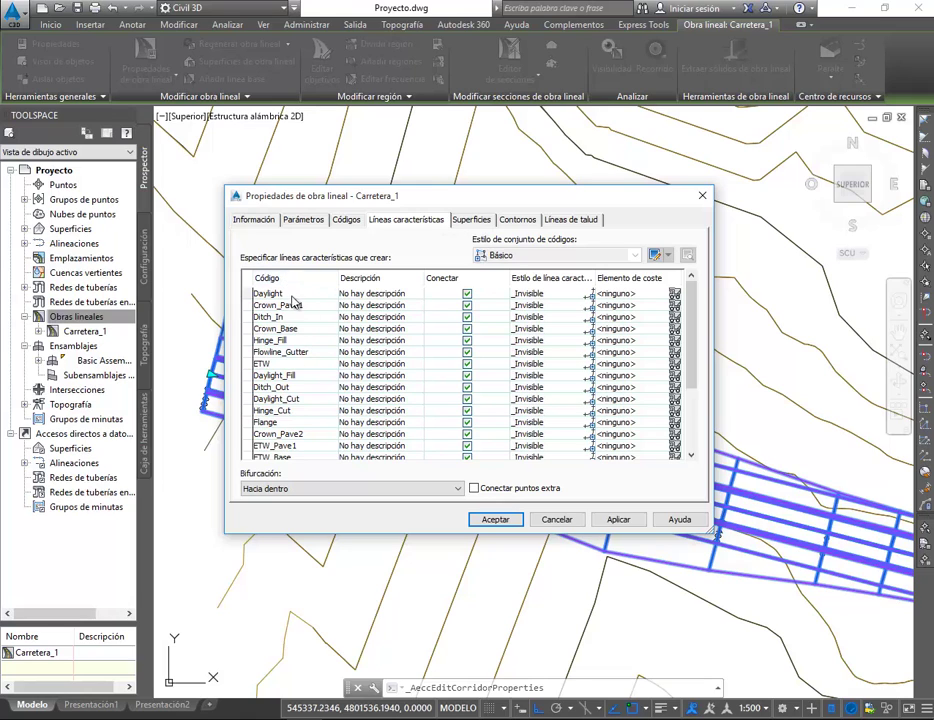
{"action": "scroll", "coordinate": [285, 392], "scroll_direction": "down", "scroll_amount": 3}
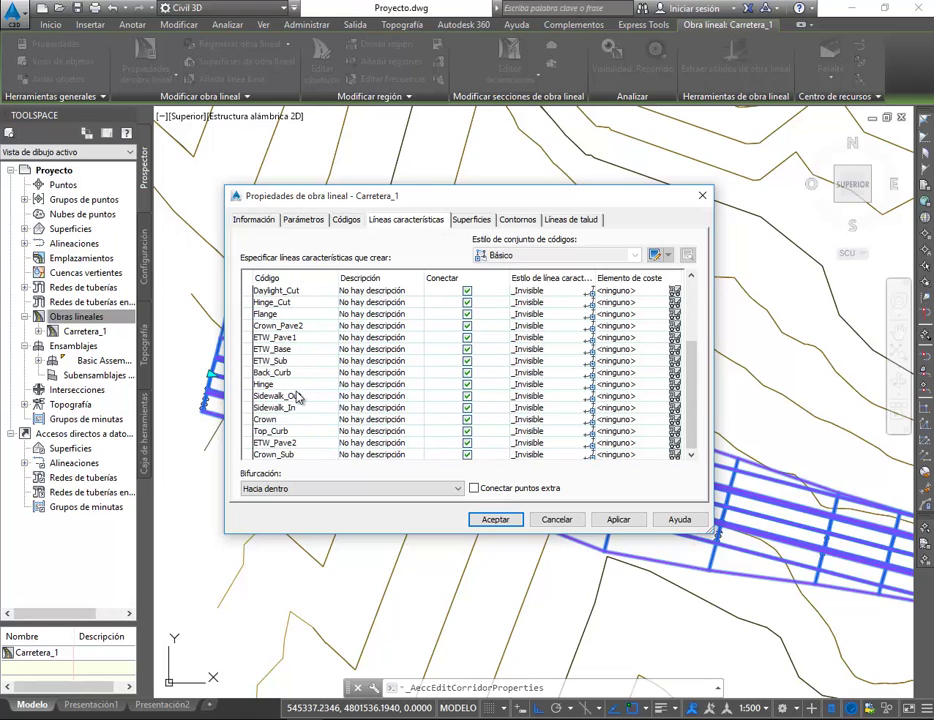
{"action": "scroll", "coordinate": [300, 392], "scroll_direction": "up", "scroll_amount": 3}
{"action": "left_click", "coordinate": [469, 220]}
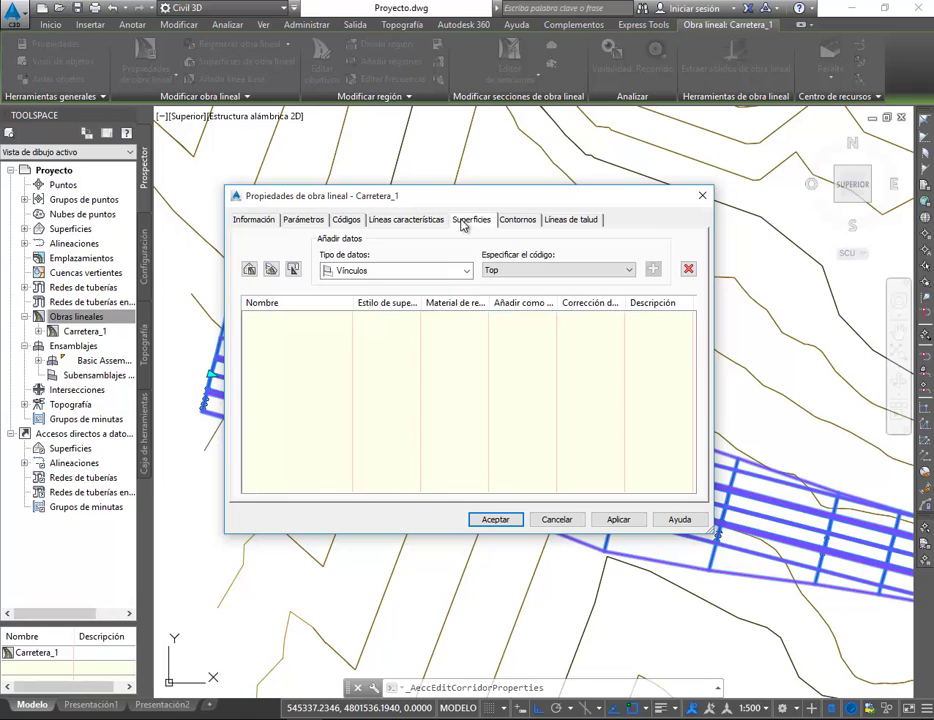
{"action": "left_click", "coordinate": [514, 223]}
{"action": "left_click", "coordinate": [566, 224]}
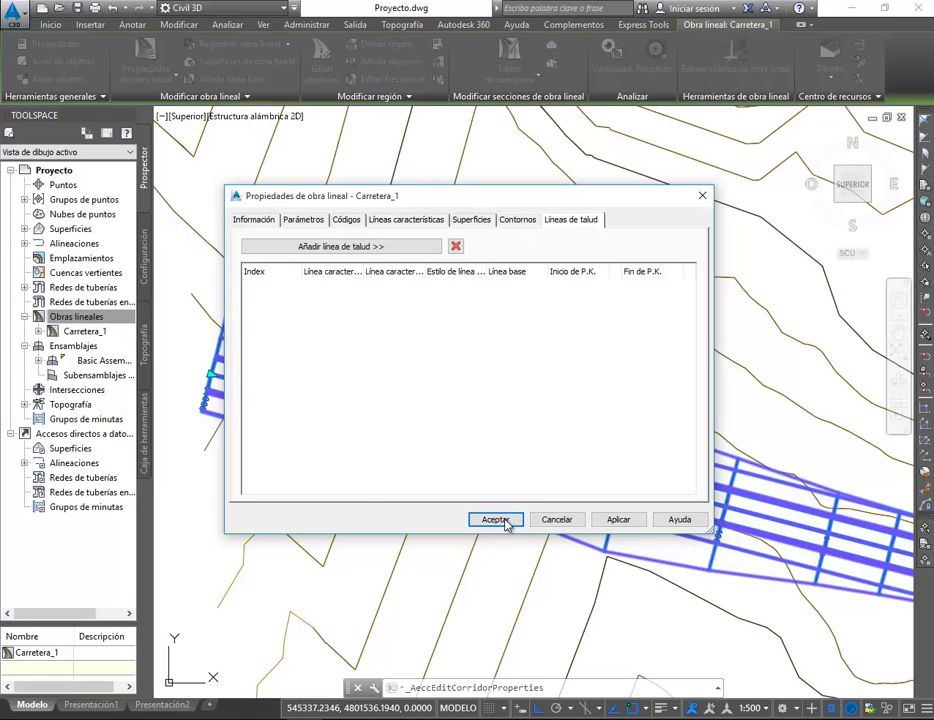
{"action": "left_click", "coordinate": [556, 519]}
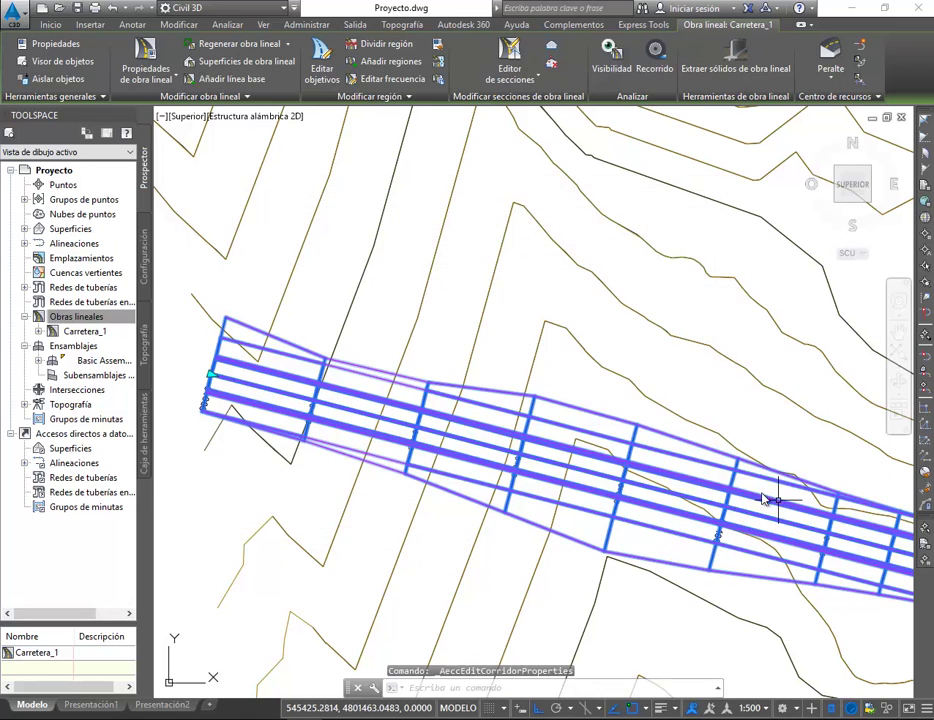
{"action": "scroll", "coordinate": [655, 442], "scroll_direction": "down", "scroll_amount": 3}
{"action": "key", "text": "Escape"}
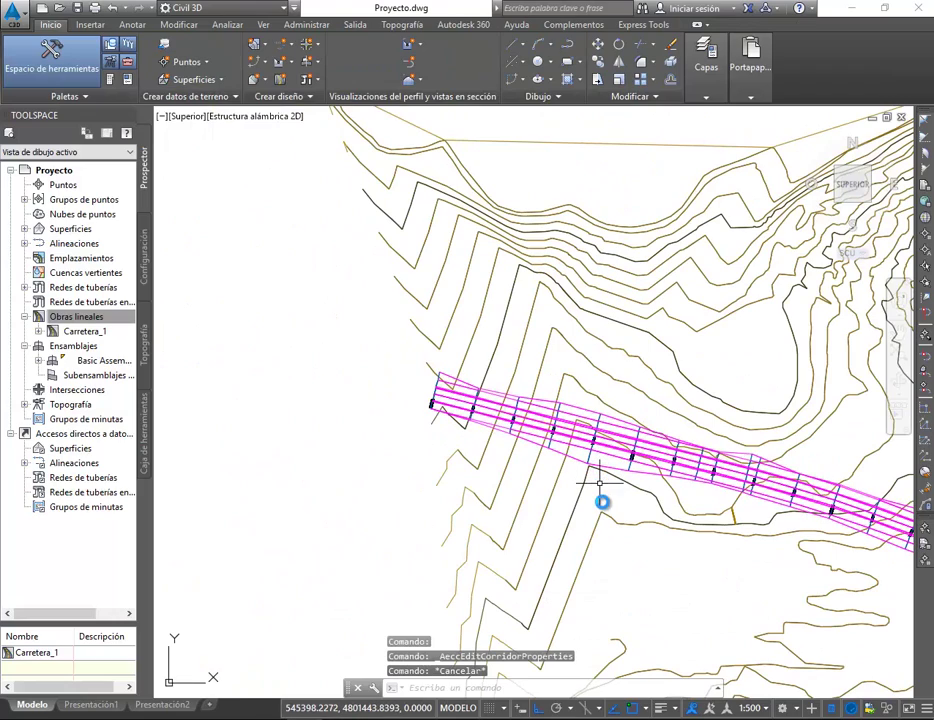
Examine the corridor's station lines and outer limits near its start against the surrounding terrain contours
{"action": "middle_click_drag", "start_coordinate": [602, 500], "coordinate": [485, 487]}
{"action": "scroll", "coordinate": [469, 427], "scroll_direction": "up", "scroll_amount": 5}
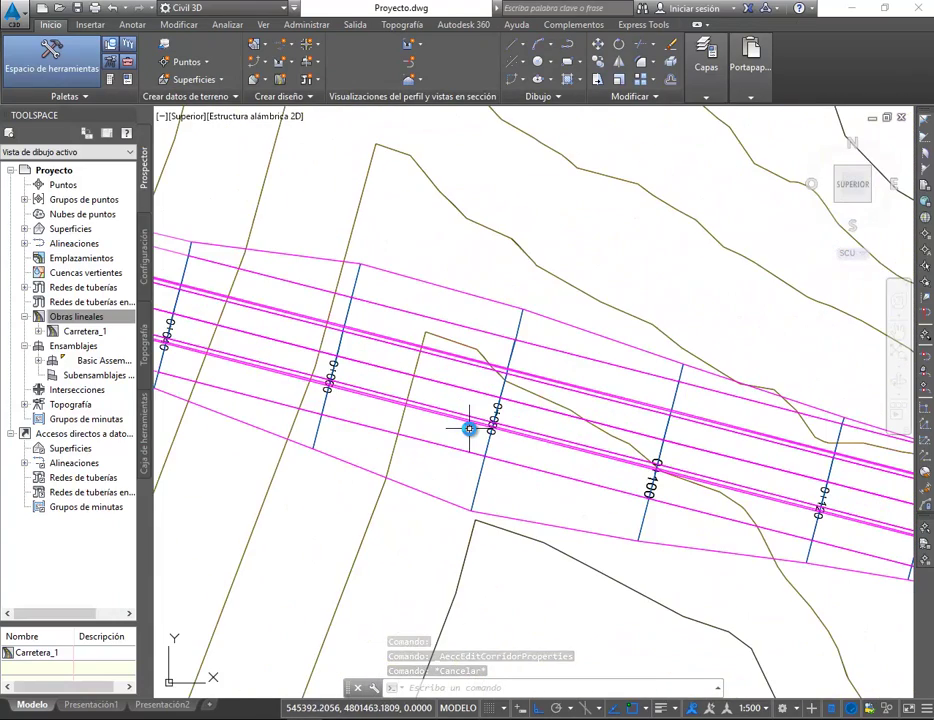
{"action": "scroll", "coordinate": [470, 427], "scroll_direction": "down", "scroll_amount": 5}
{"action": "scroll", "coordinate": [469, 428], "scroll_direction": "up", "scroll_amount": 1}
{"action": "mouse_move", "coordinate": [469, 428]}
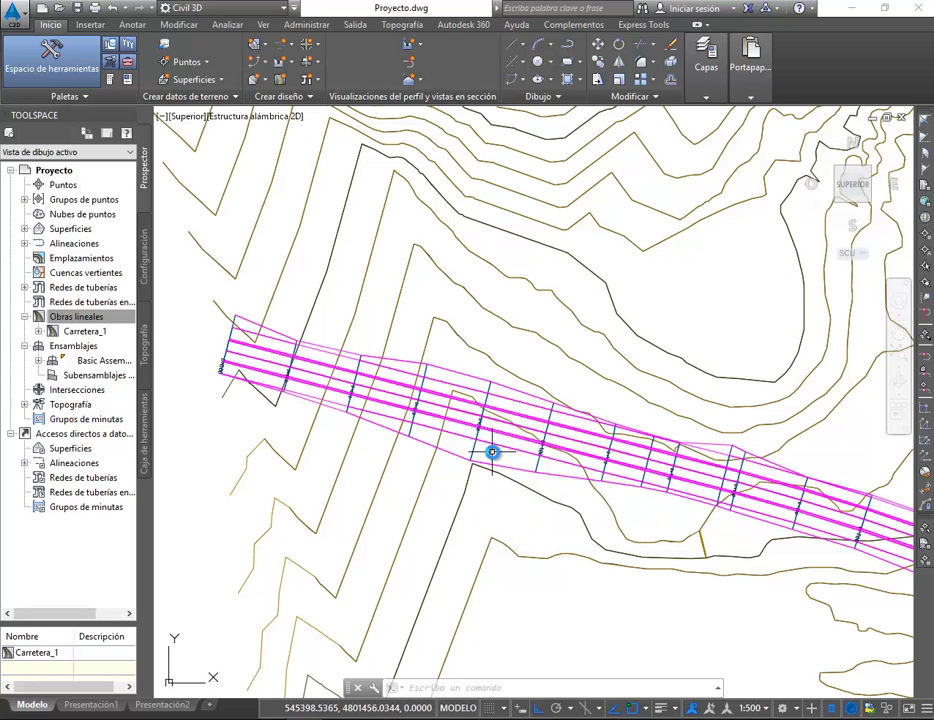
{"action": "scroll", "coordinate": [521, 444], "scroll_direction": "down", "scroll_amount": 3}
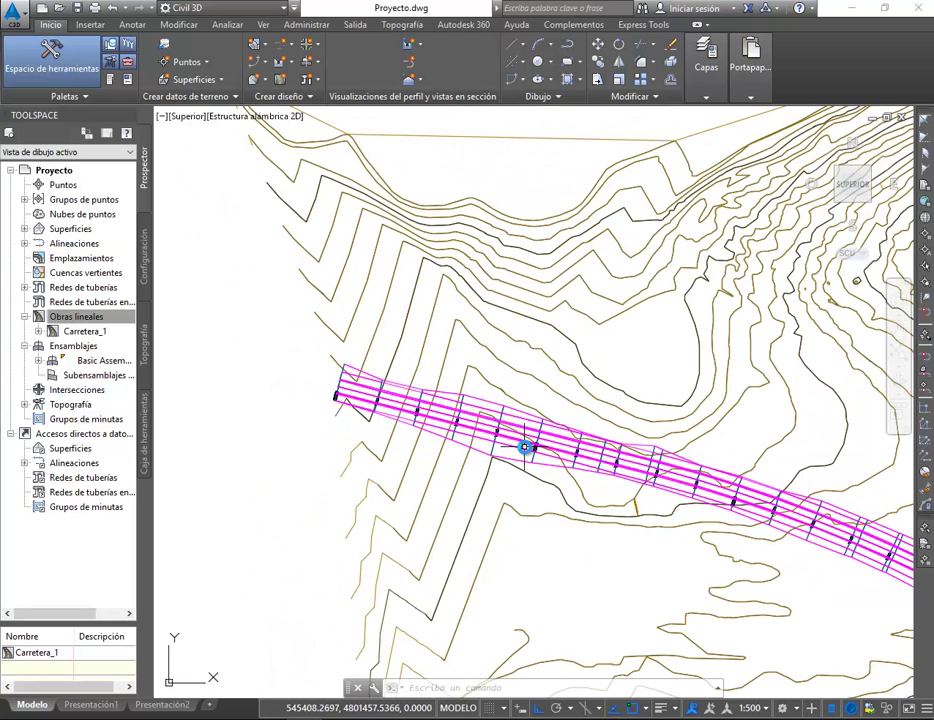
{"action": "scroll", "coordinate": [525, 446], "scroll_direction": "up", "scroll_amount": 2}
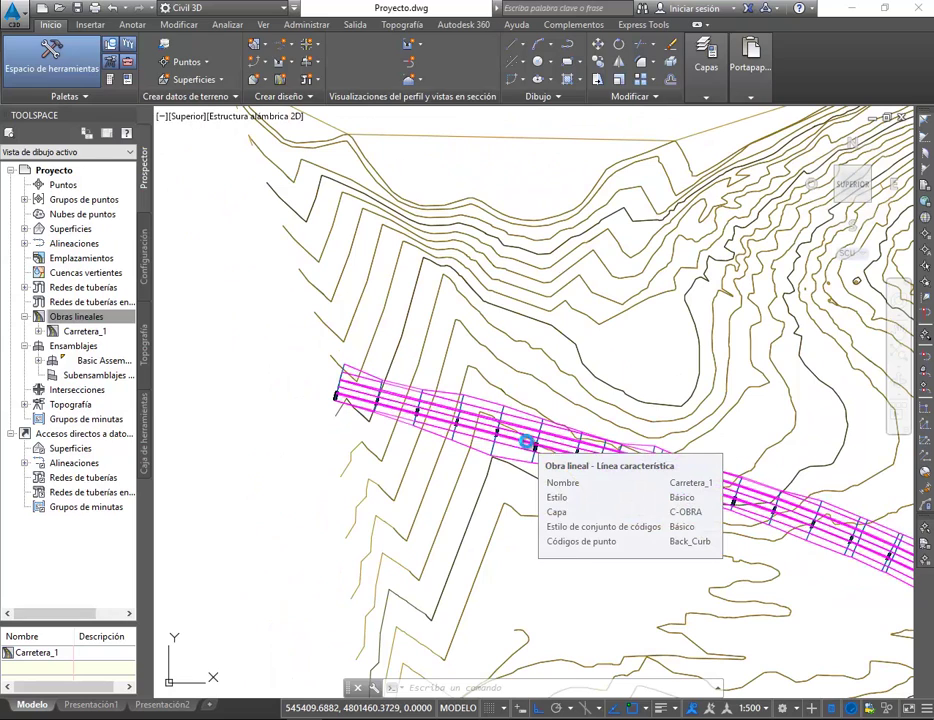
{"action": "left_click", "coordinate": [522, 441]}
{"action": "key", "text": "Escape"}
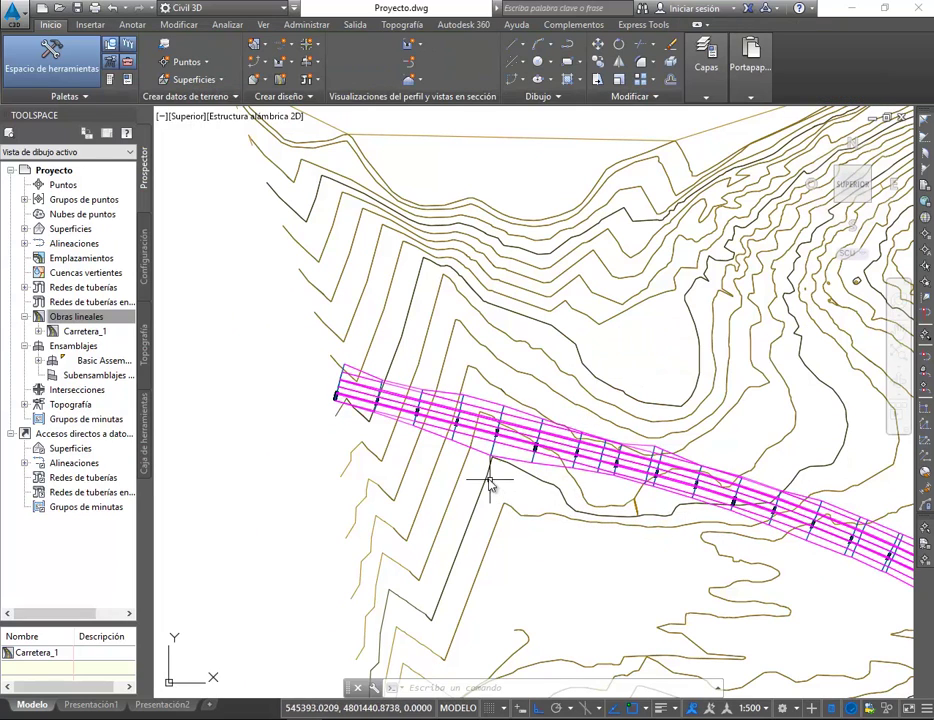
Reopen the Carretera_1 corridor properties at the surface settings and check the link codes available for a corridor surface
{"action": "mouse_move", "coordinate": [519, 446]}
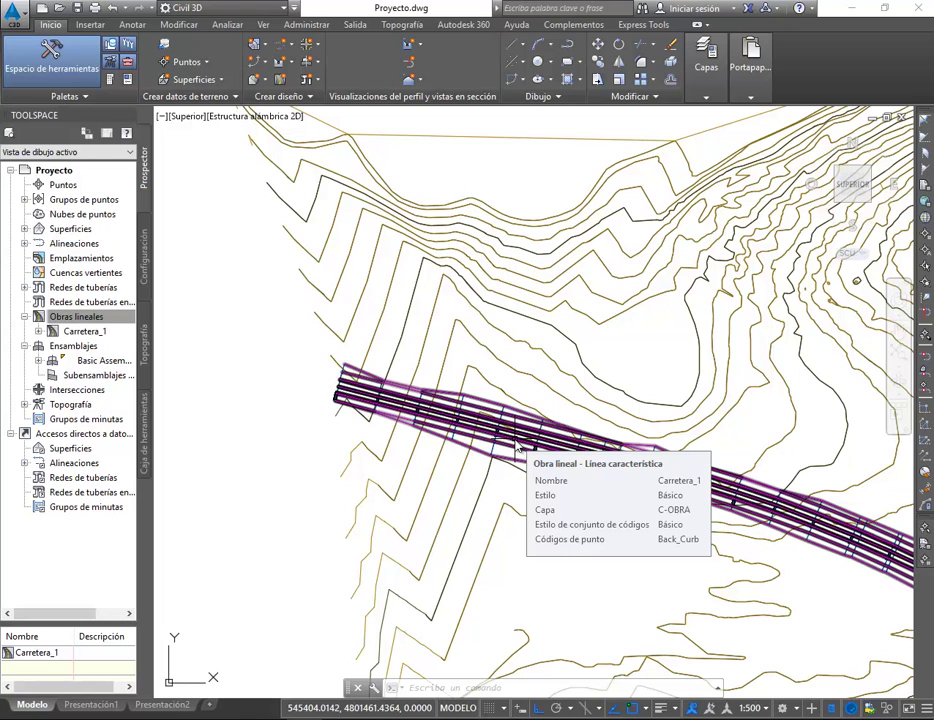
{"action": "left_click", "coordinate": [517, 444]}
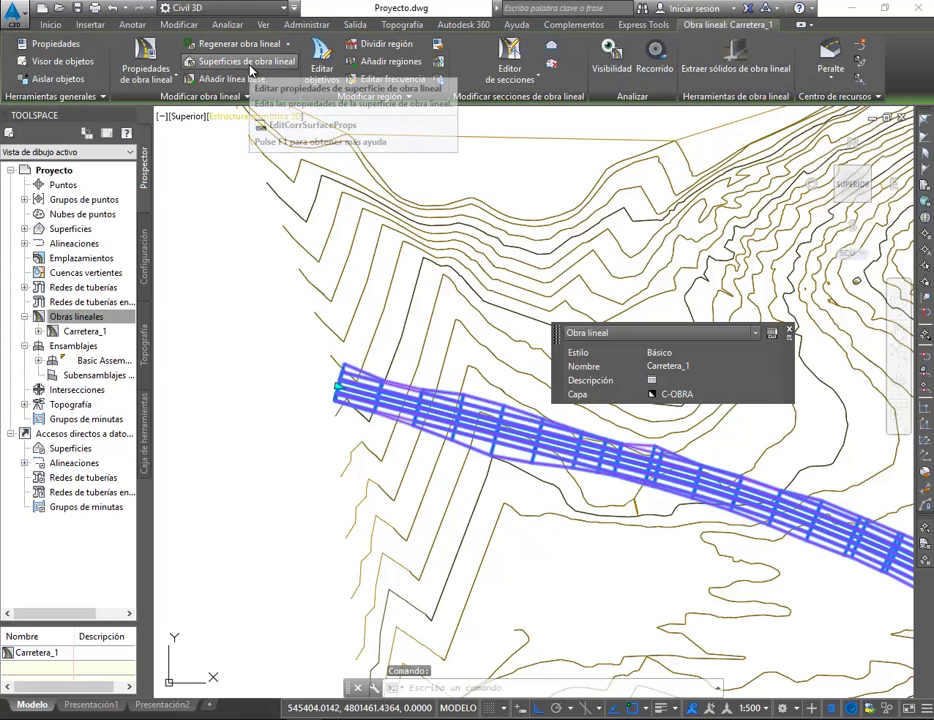
{"action": "left_click", "coordinate": [150, 63]}
{"action": "left_click", "coordinate": [185, 103]}
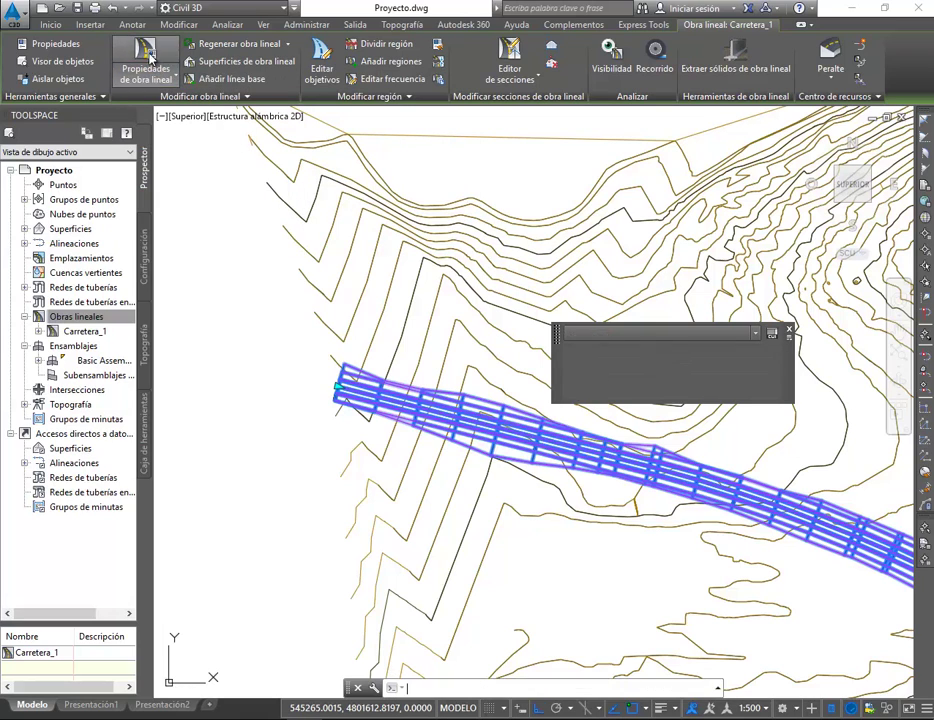
{"action": "left_click", "coordinate": [457, 219]}
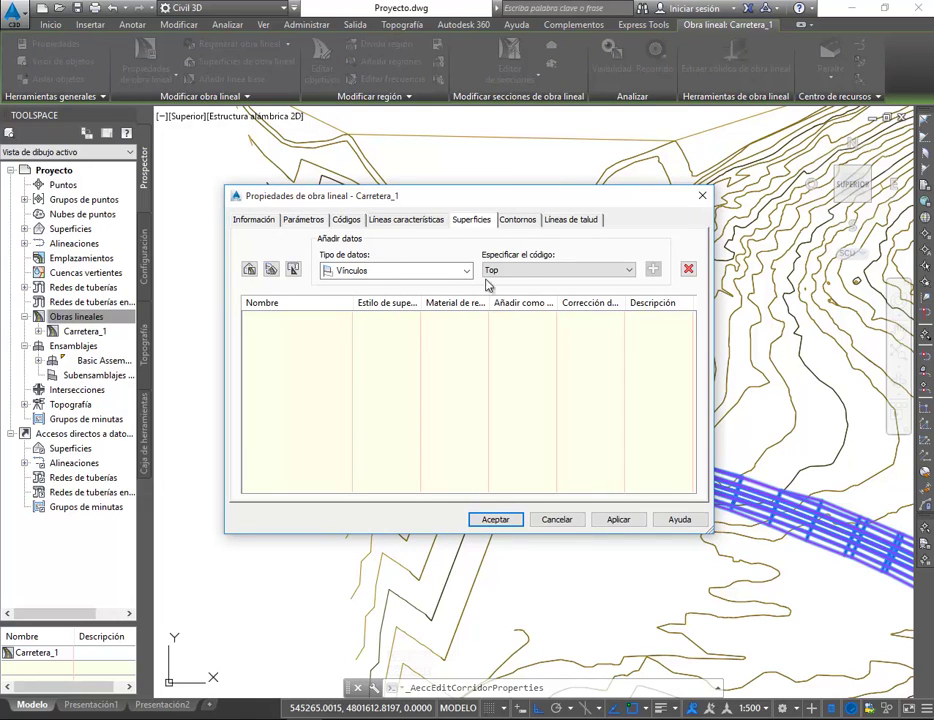
{"action": "left_click", "coordinate": [524, 270]}
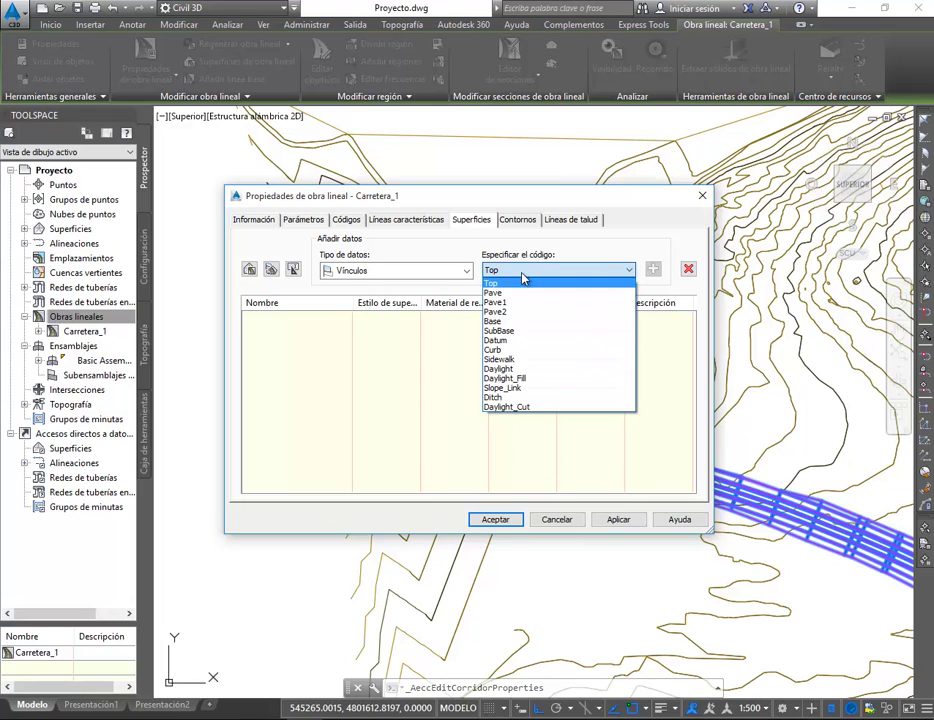
{"action": "left_click", "coordinate": [525, 270]}
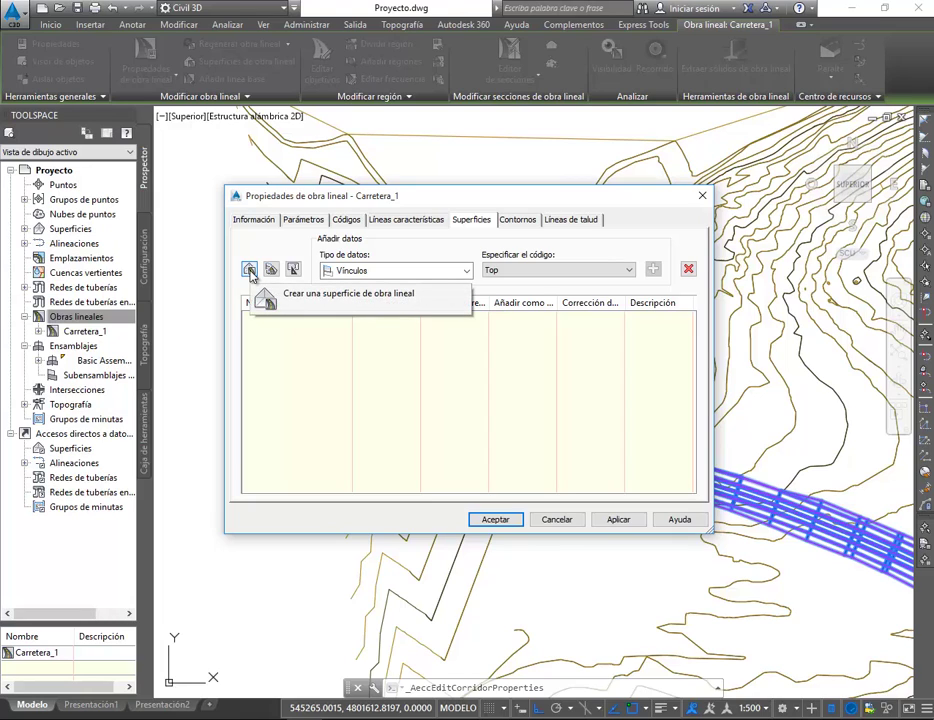
Create a corridor surface for Carretera_1, keeping its default name, and add the Top link code to it
{"action": "left_click", "coordinate": [250, 270]}
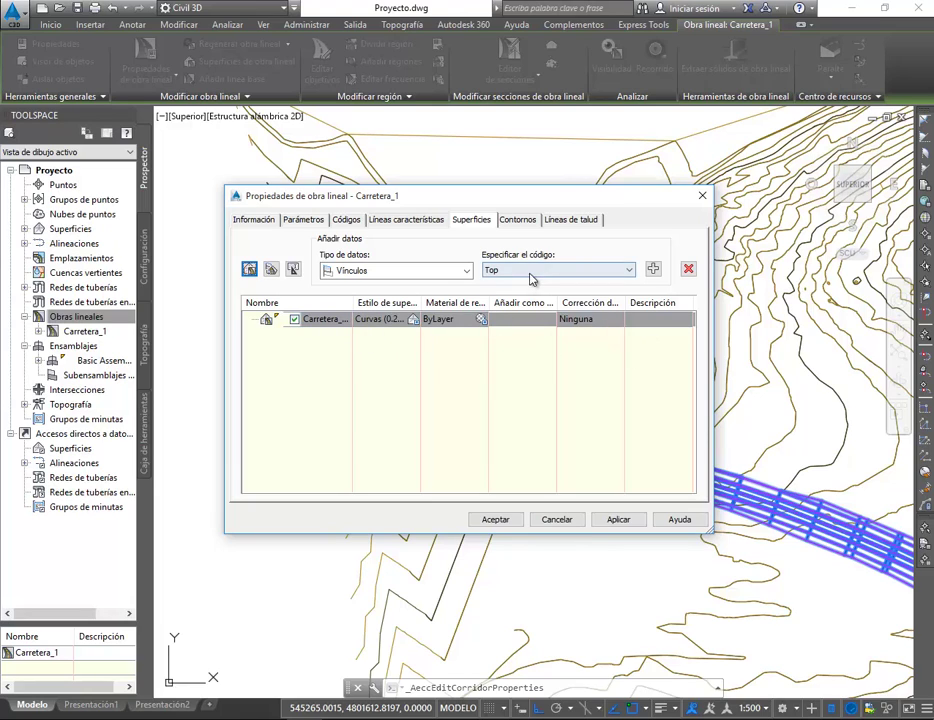
{"action": "left_click", "coordinate": [500, 275]}
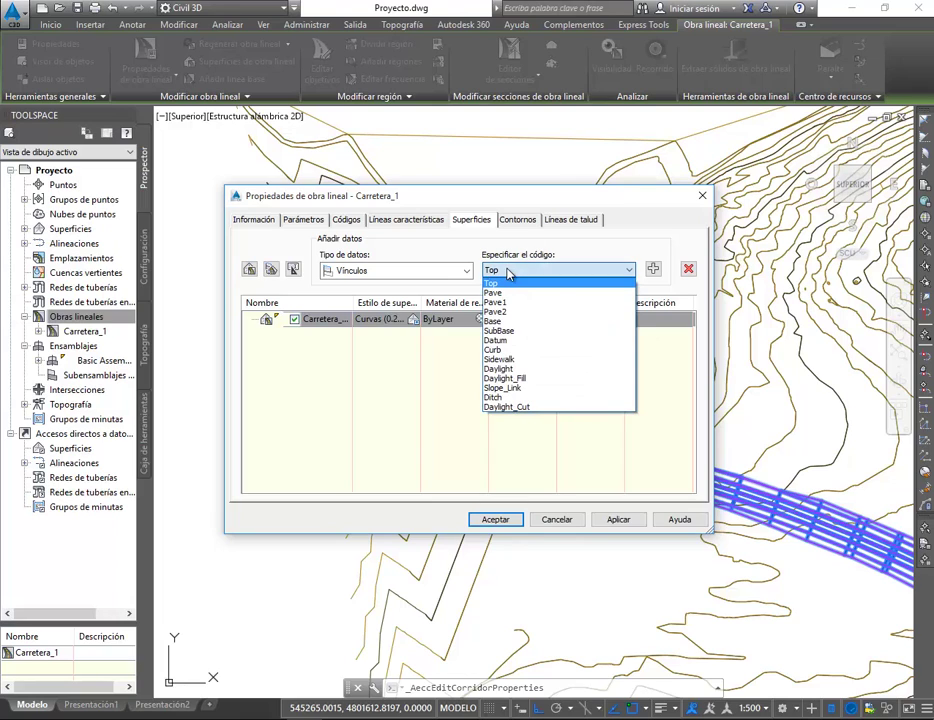
{"action": "left_click", "coordinate": [450, 271]}
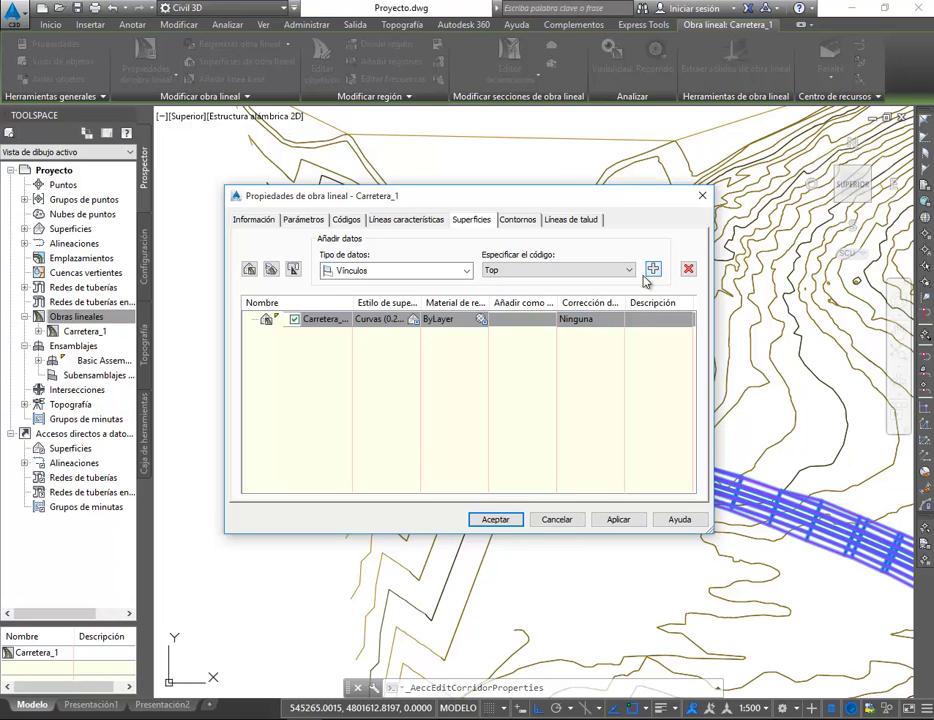
{"action": "left_click", "coordinate": [309, 320]}
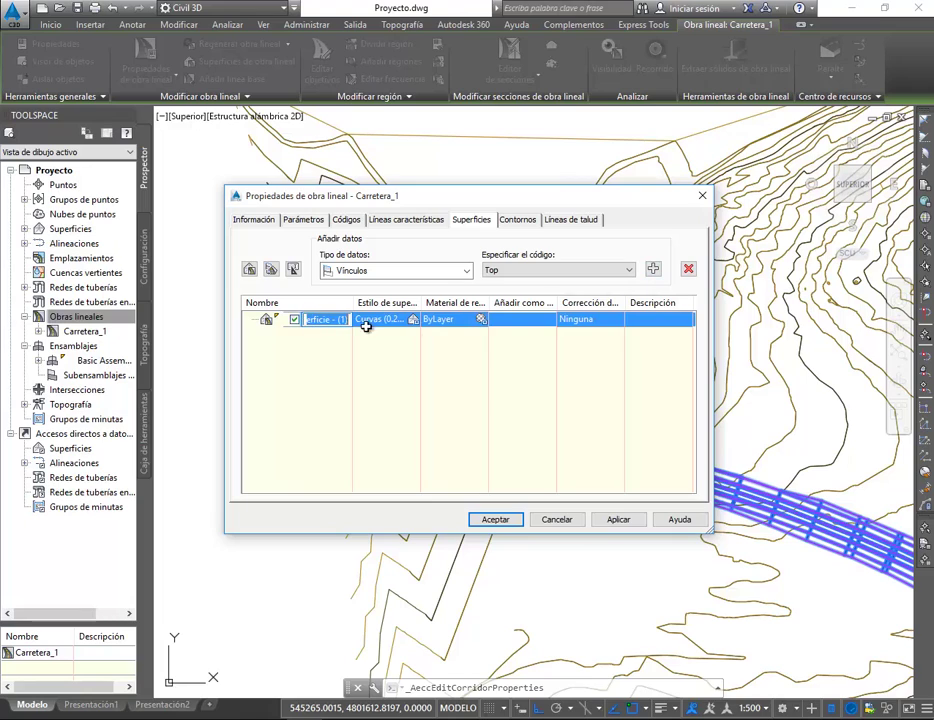
{"action": "left_click", "coordinate": [514, 320]}
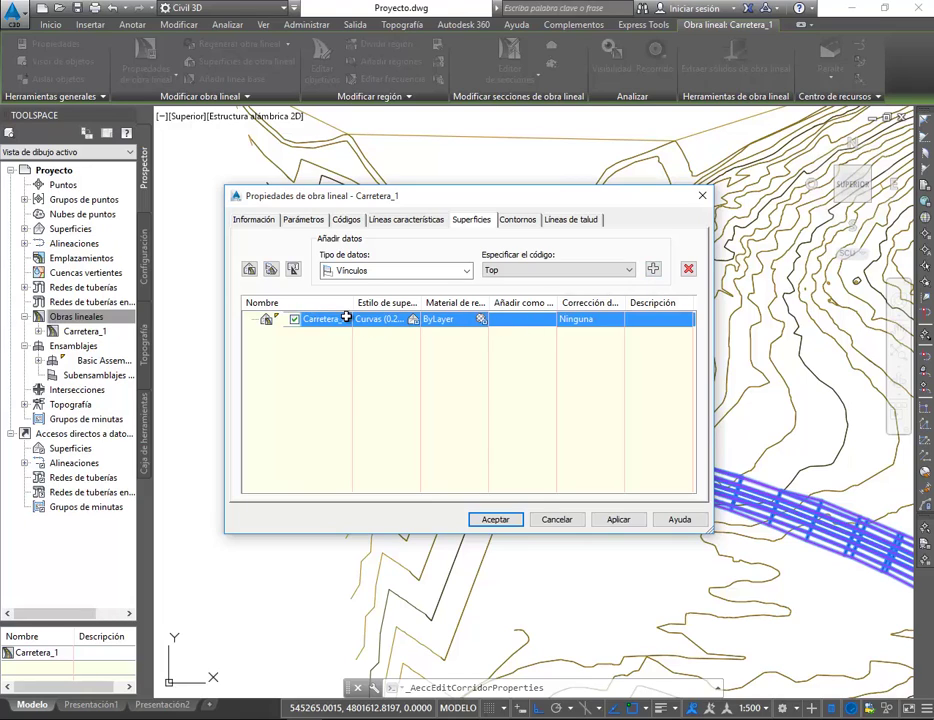
{"action": "left_click", "coordinate": [653, 270]}
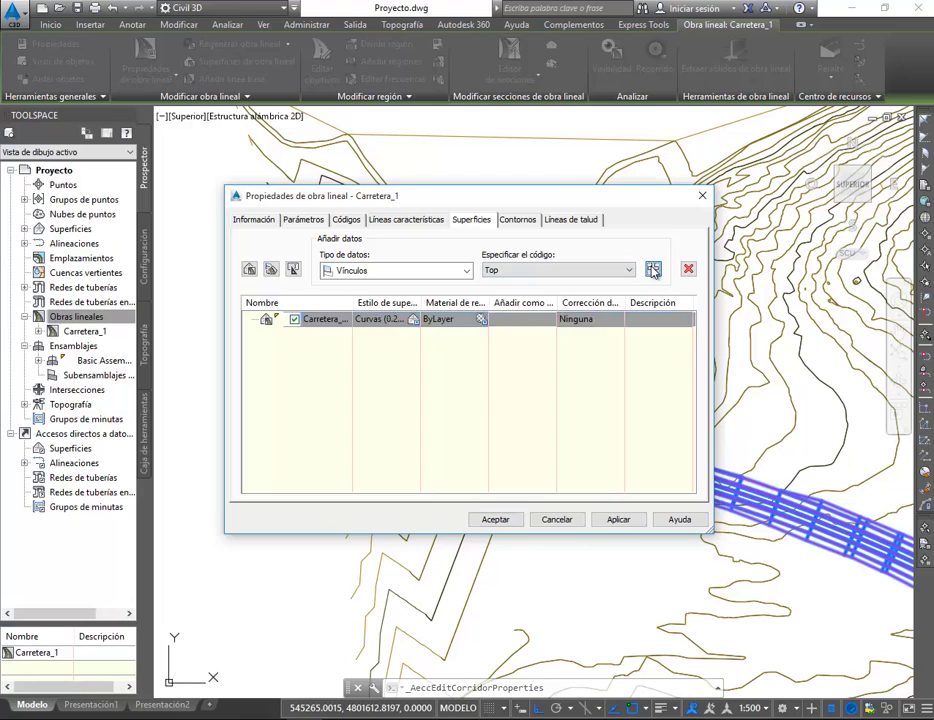
Add the Daylight_Fill and Daylight_Cut link codes to the corridor surface
{"action": "left_click", "coordinate": [515, 273]}
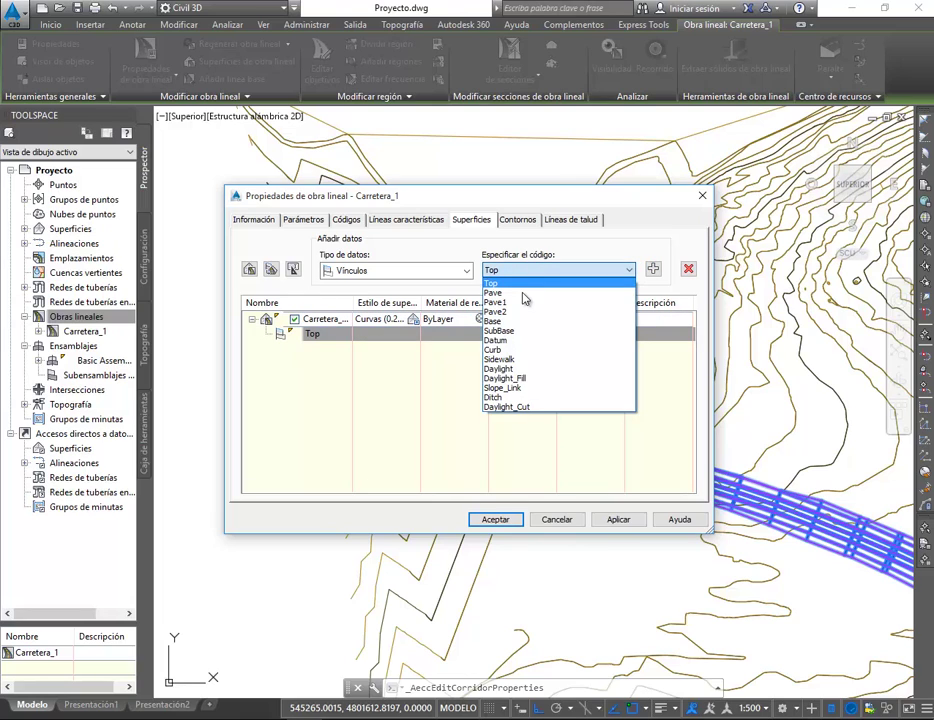
{"action": "left_click", "coordinate": [541, 378]}
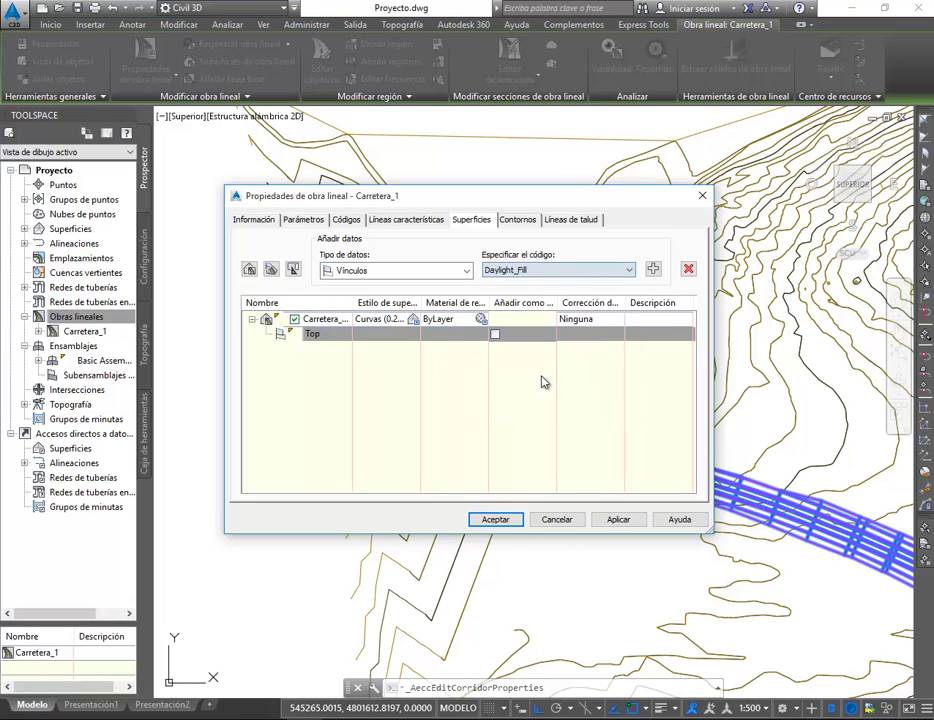
{"action": "left_click", "coordinate": [653, 270]}
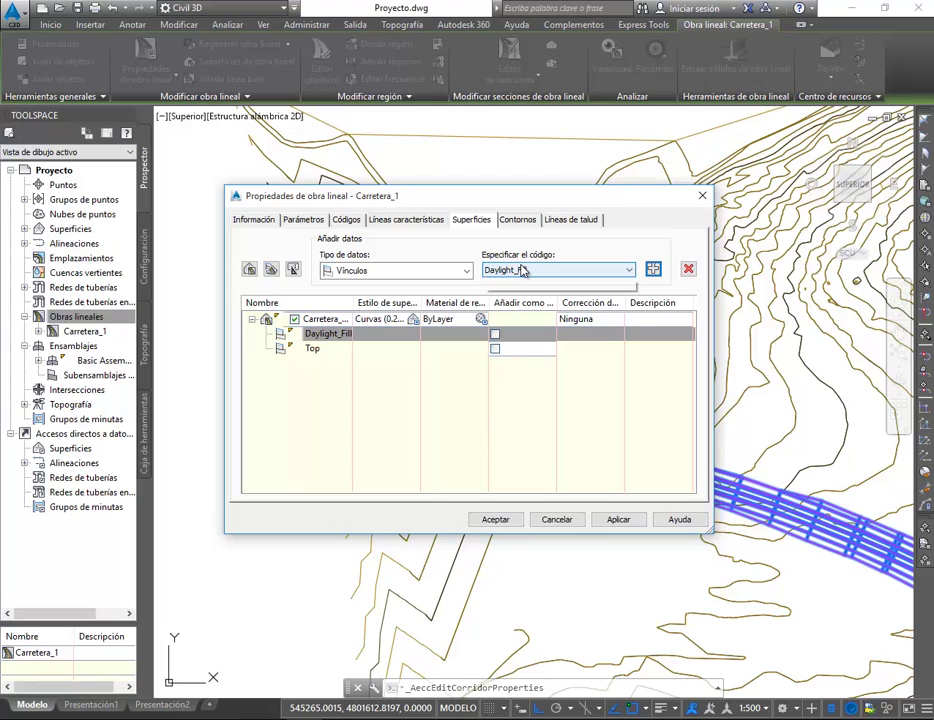
{"action": "left_click", "coordinate": [521, 270]}
{"action": "left_click", "coordinate": [530, 463]}
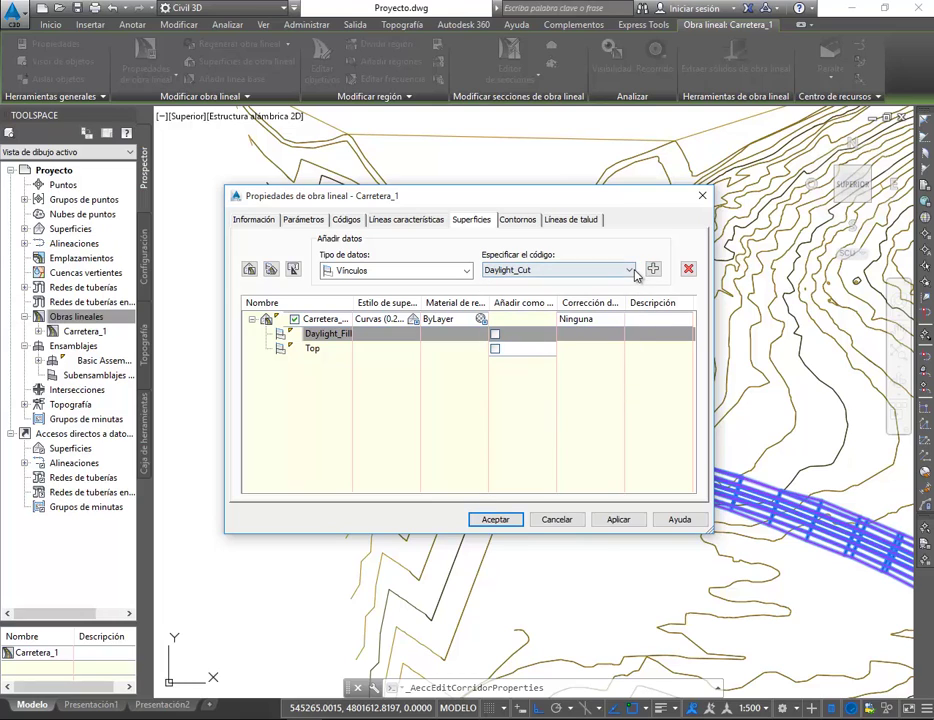
{"action": "left_click", "coordinate": [653, 270]}
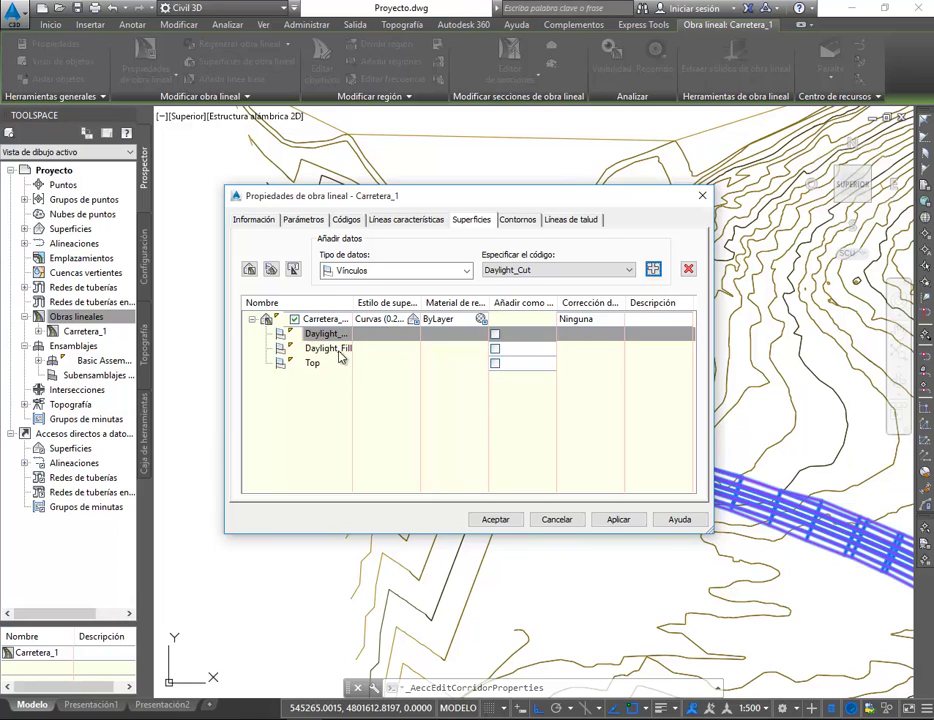
Apply the new surface definition, regenerate the corridor and accept its properties
{"action": "left_click", "coordinate": [605, 519]}
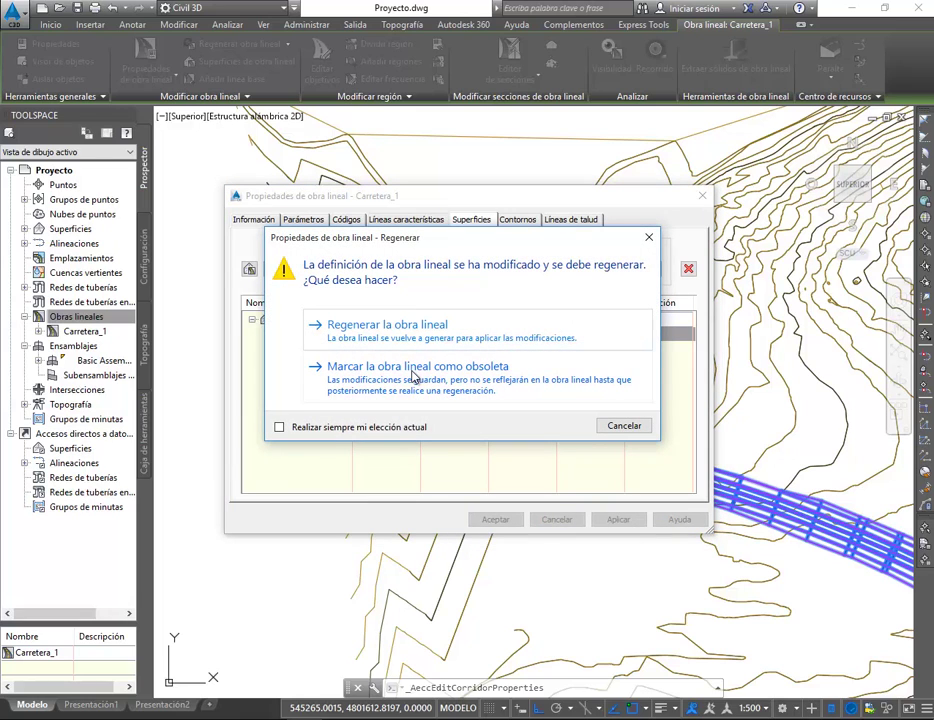
{"action": "left_click", "coordinate": [387, 326]}
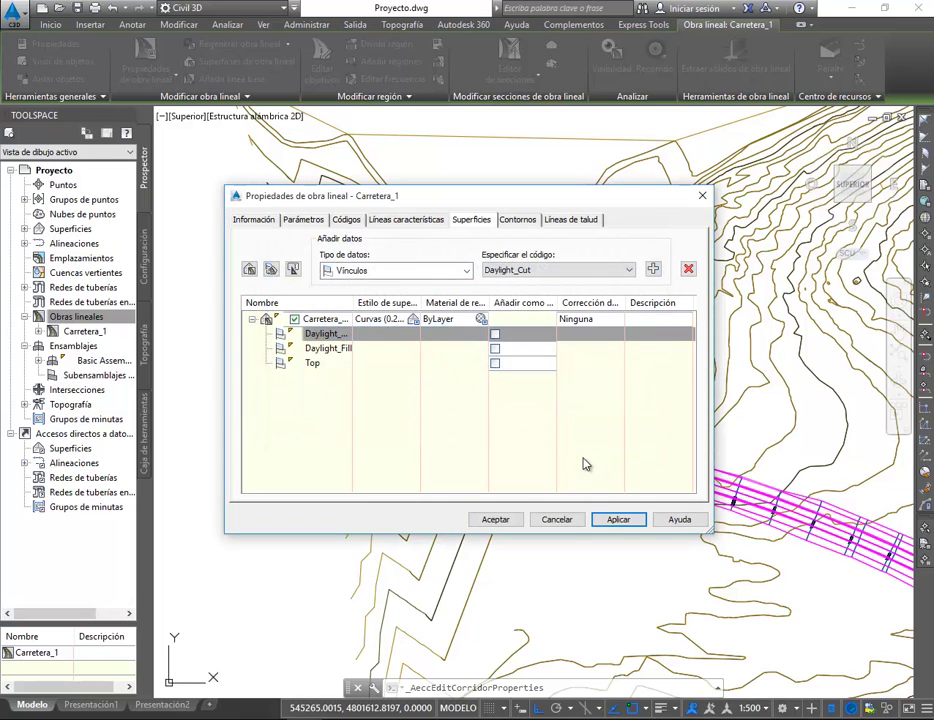
{"action": "left_click", "coordinate": [497, 519]}
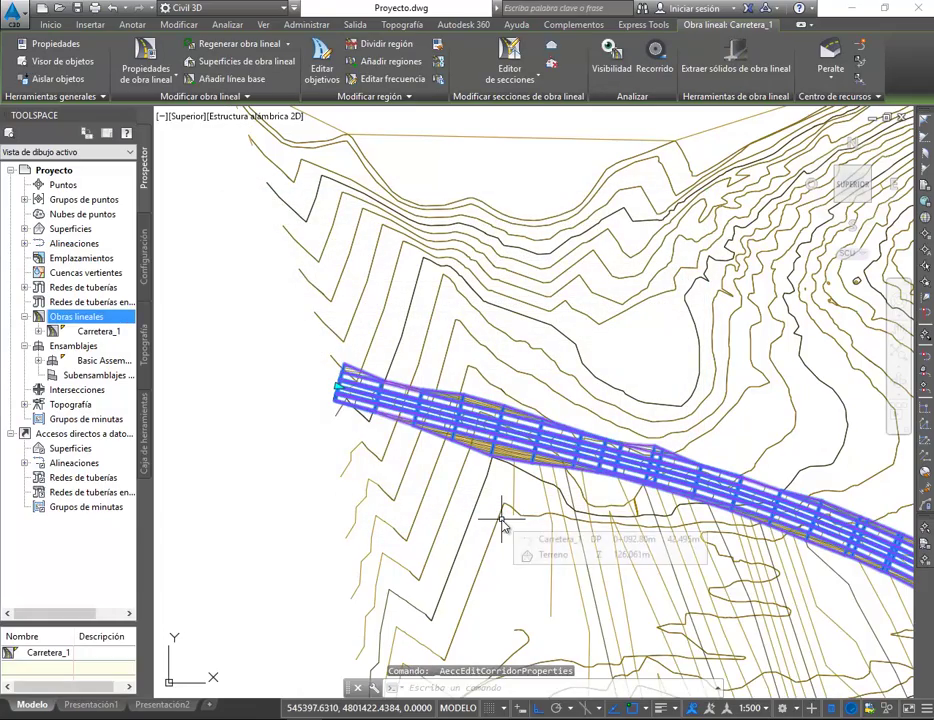
Examine the new corridor surface along the whole Carretera_1 road and check its extent relative to the corridor edges
{"action": "middle_click_drag", "start_coordinate": [632, 509], "coordinate": [394, 309]}
{"action": "scroll", "coordinate": [457, 365], "scroll_direction": "down", "scroll_amount": 4}
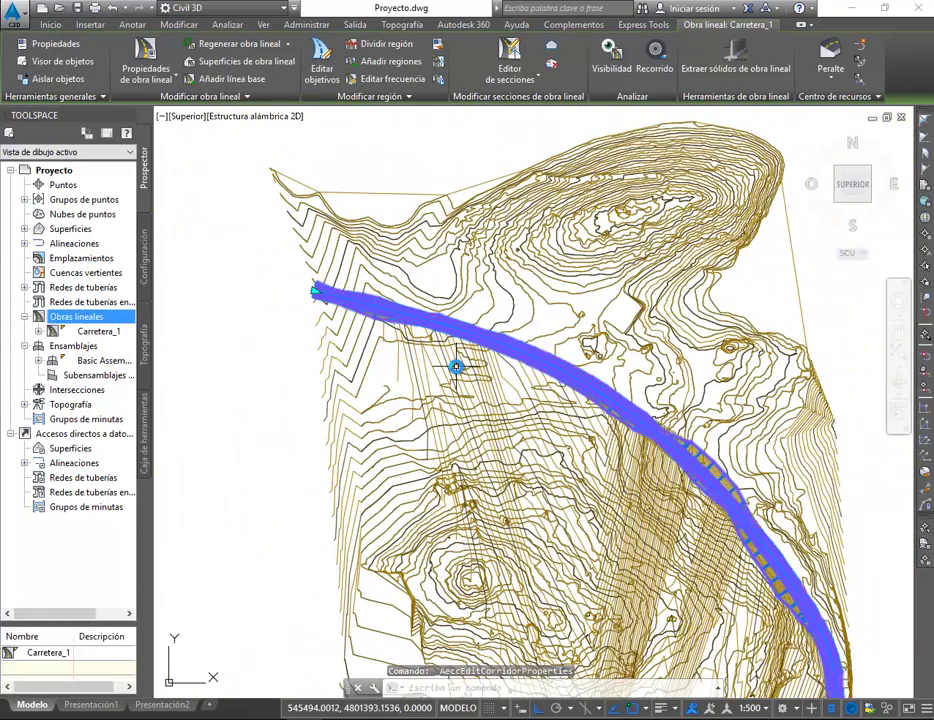
{"action": "key", "text": "Escape"}
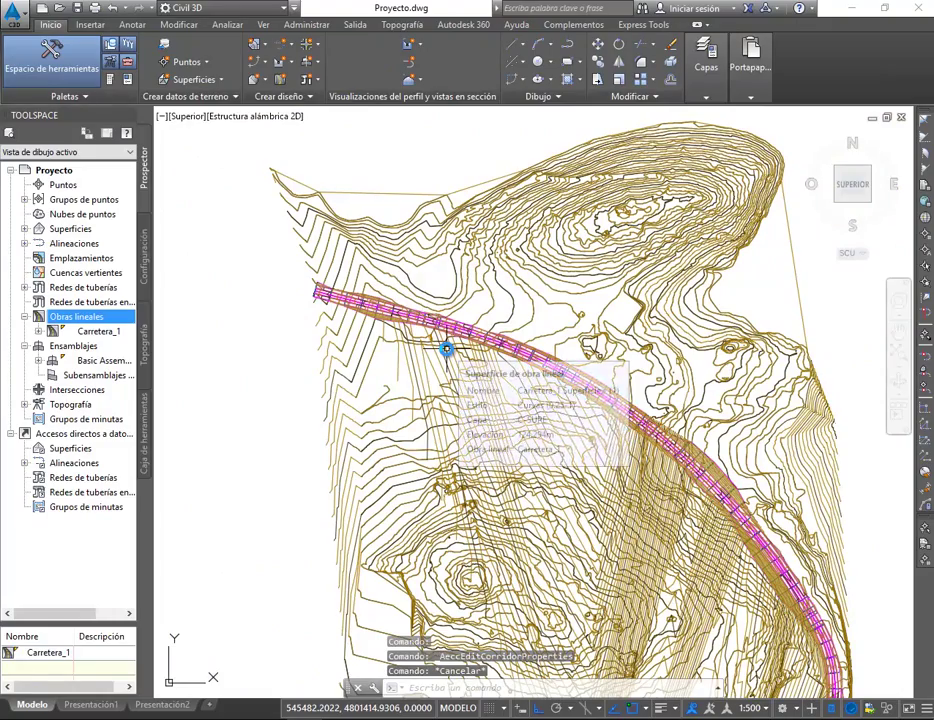
{"action": "scroll", "coordinate": [430, 335], "scroll_direction": "up", "scroll_amount": 6}
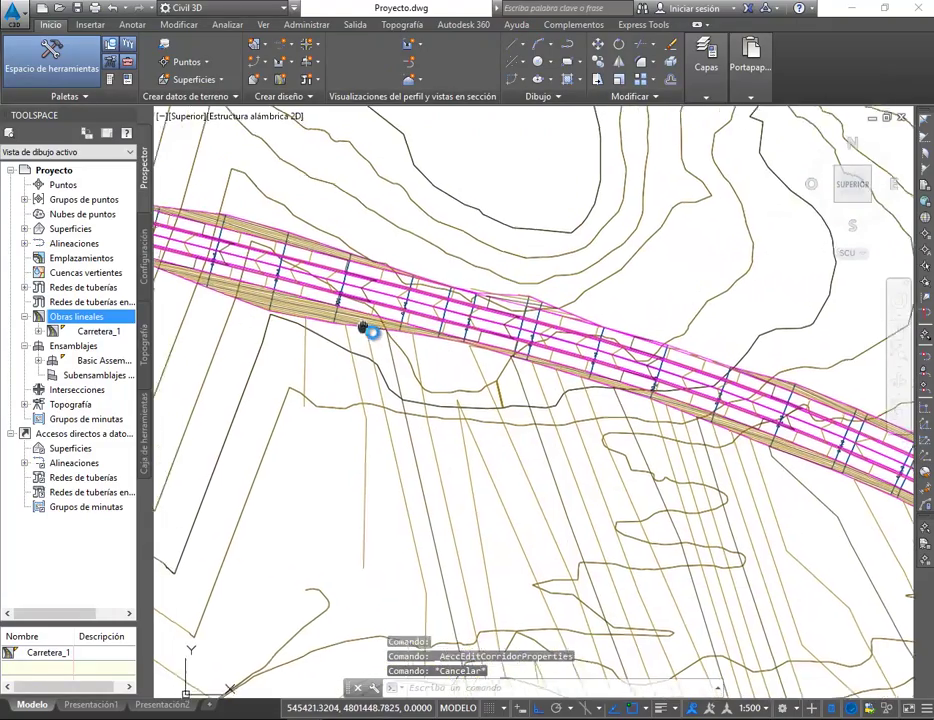
{"action": "middle_click_drag", "start_coordinate": [365, 328], "coordinate": [395, 350]}
{"action": "left_click", "coordinate": [374, 503]}
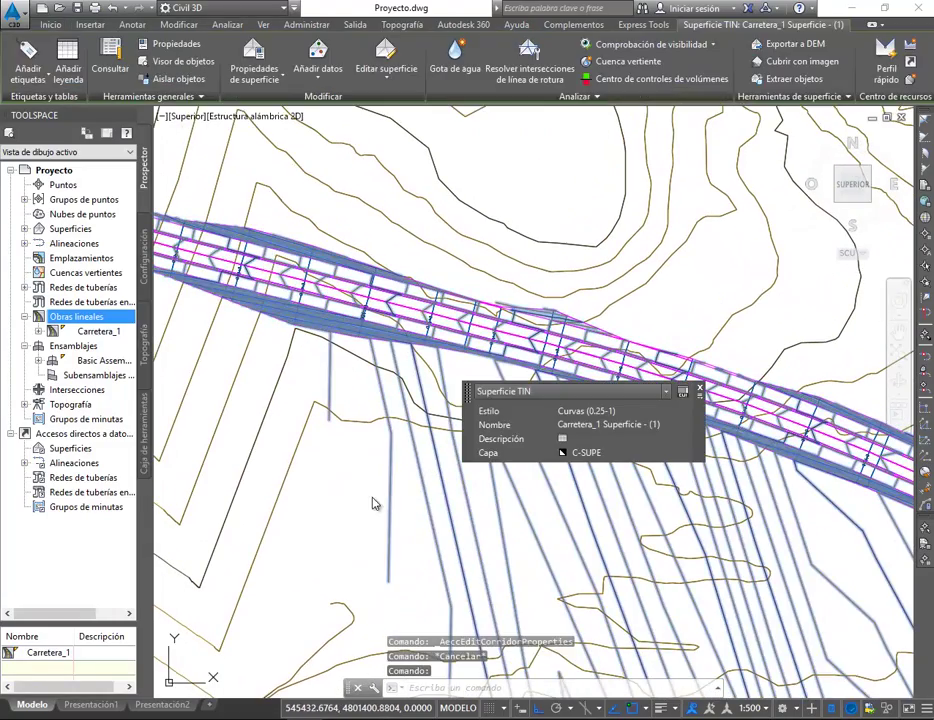
{"action": "scroll", "coordinate": [374, 503], "scroll_direction": "down", "scroll_amount": 6}
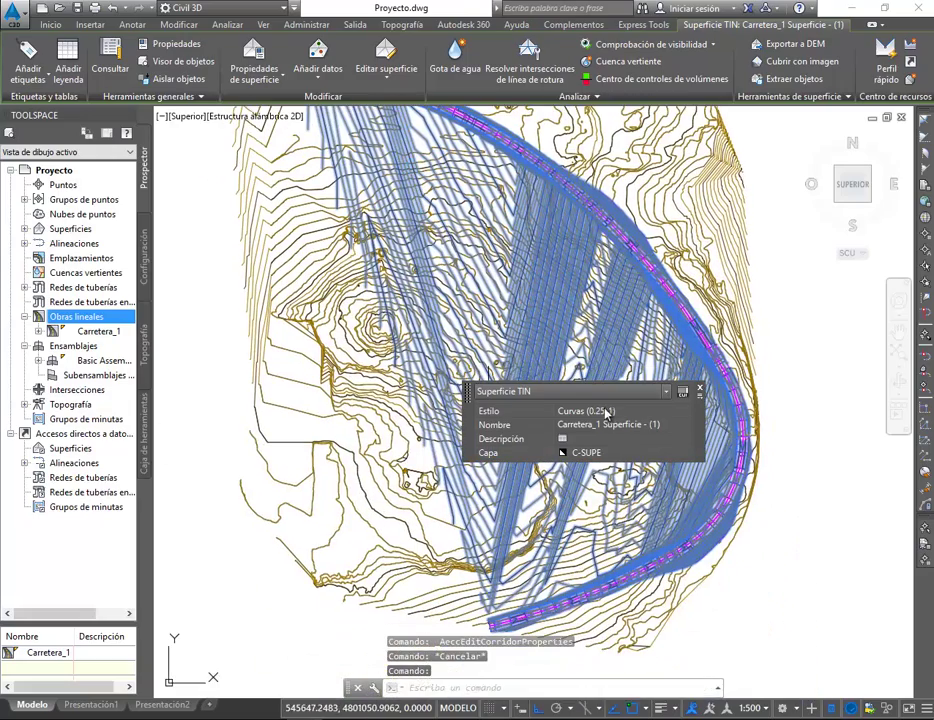
{"action": "mouse_move", "coordinate": [452, 222]}
{"action": "middle_mouse_down"}
{"action": "mouse_move", "coordinate": [494, 354]}
{"action": "mouse_move", "coordinate": [487, 470]}
{"action": "middle_mouse_up"}
{"action": "scroll", "coordinate": [289, 331], "scroll_direction": "up", "scroll_amount": 4}
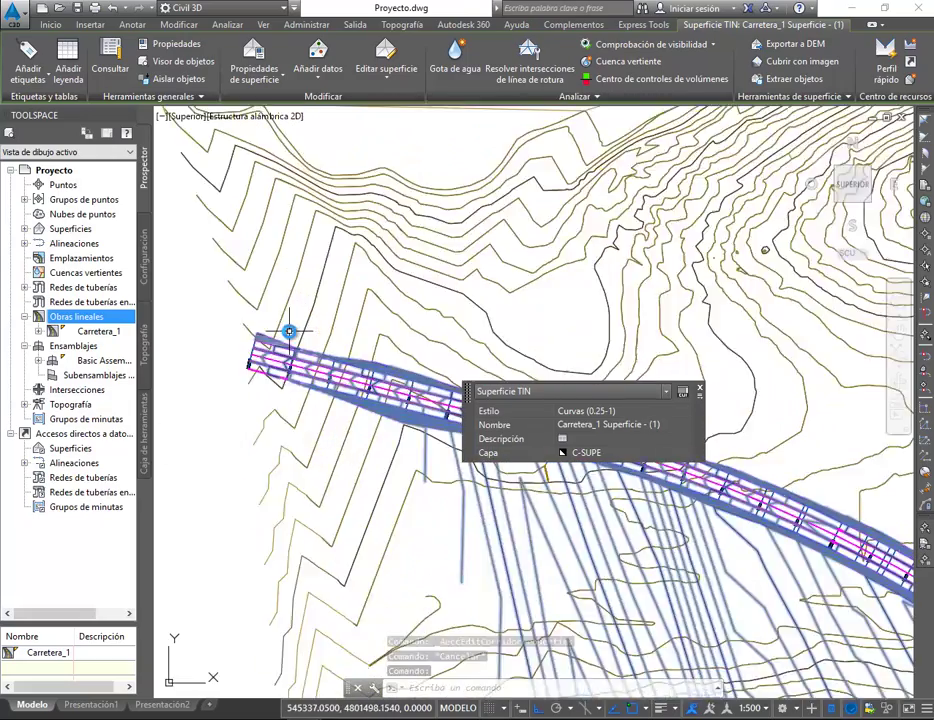
{"action": "scroll", "coordinate": [289, 331], "scroll_direction": "up", "scroll_amount": 6}
{"action": "key", "text": "Escape"}
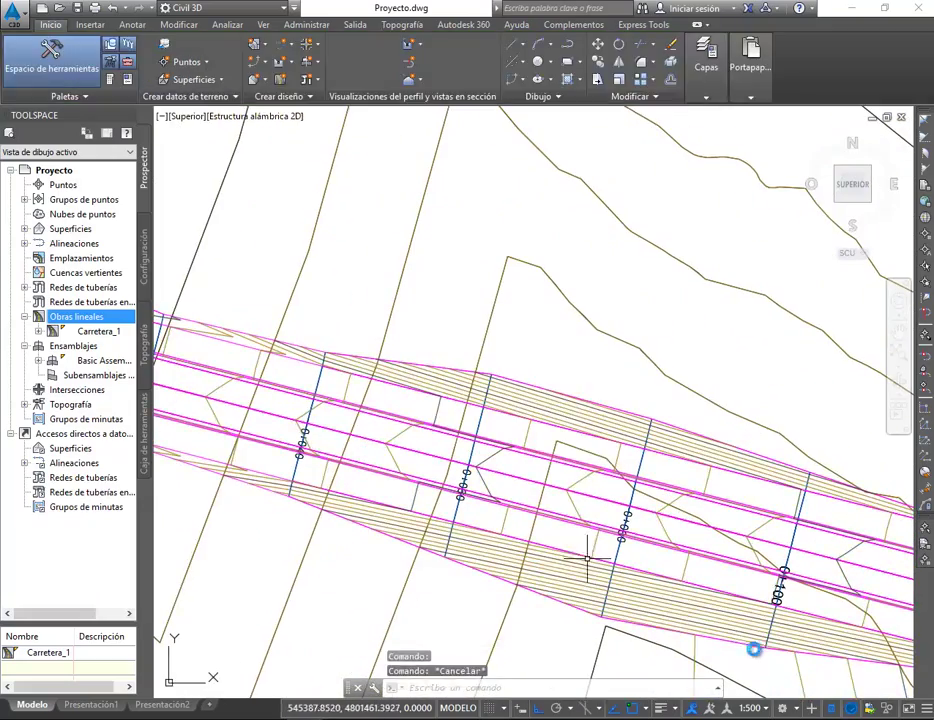
Inspect the corridor surface's contours on the roadway and side slopes between the road's start and station 0+100
{"action": "middle_click_drag", "start_coordinate": [792, 648], "coordinate": [613, 444]}
{"action": "left_click", "coordinate": [634, 489]}
{"action": "left_click", "coordinate": [593, 486]}
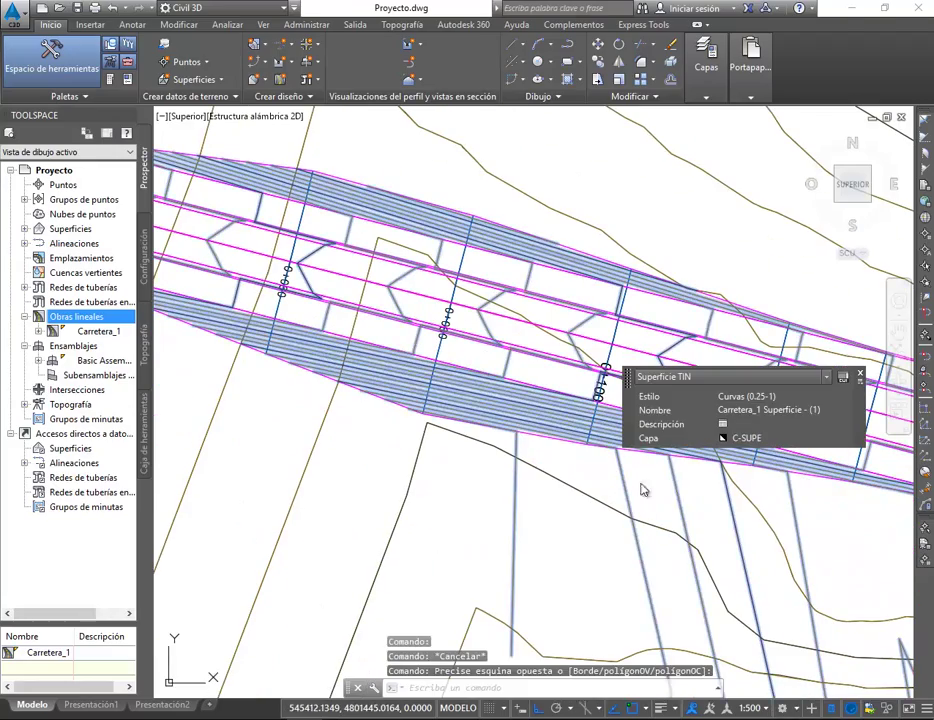
{"action": "middle_click_drag", "start_coordinate": [371, 450], "coordinate": [623, 621]}
{"action": "key", "text": "Escape"}
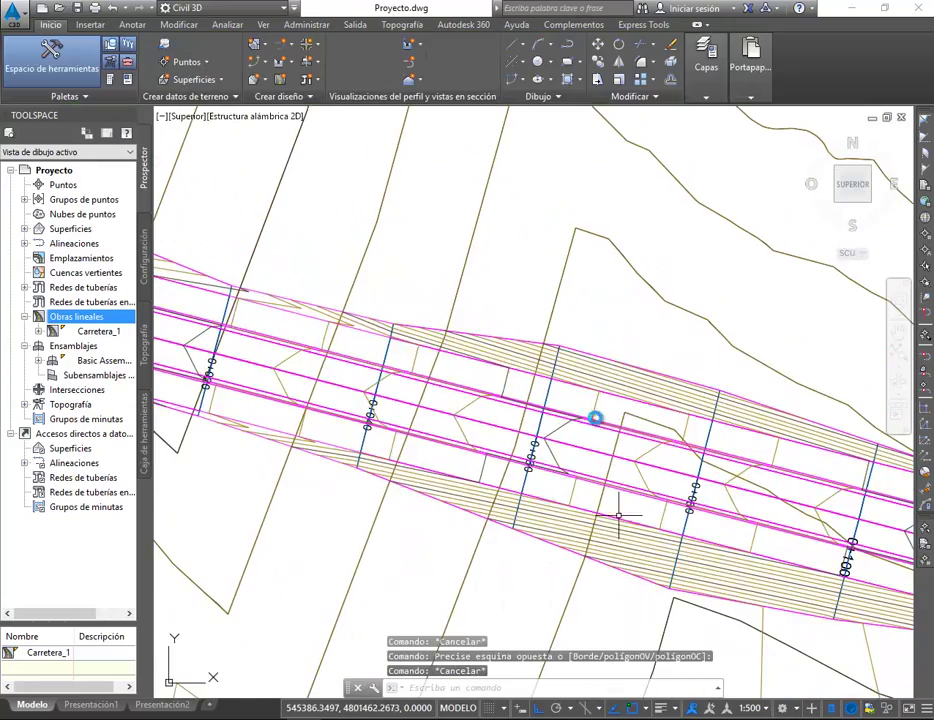
{"action": "middle_click_drag", "start_coordinate": [631, 392], "coordinate": [676, 491]}
{"action": "middle_click_drag", "start_coordinate": [698, 498], "coordinate": [742, 456]}
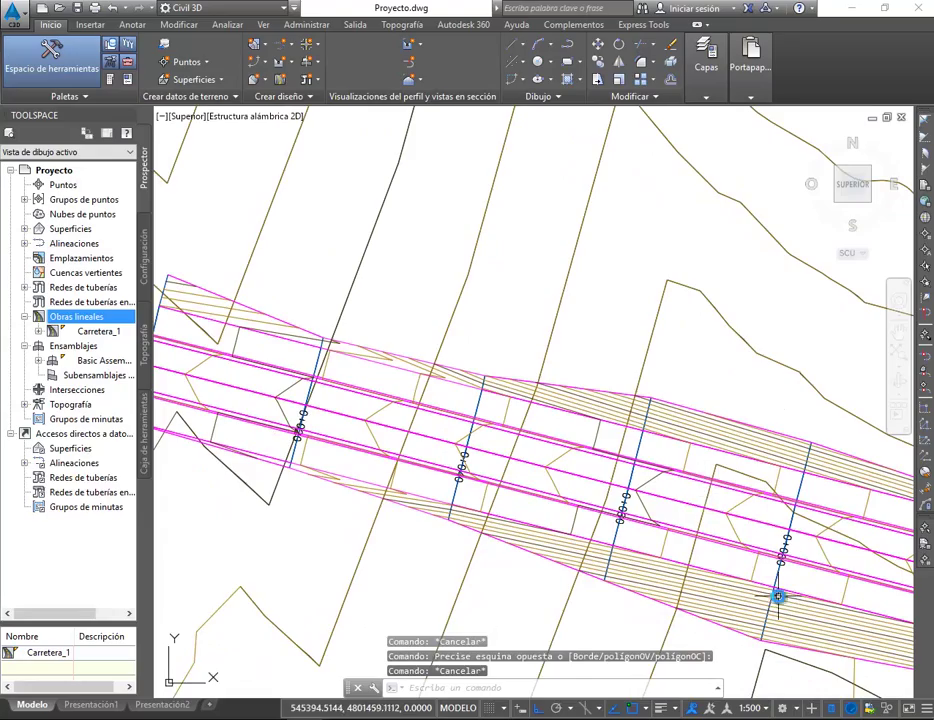
{"action": "mouse_move", "coordinate": [780, 596]}
{"action": "middle_mouse_down"}
{"action": "mouse_move", "coordinate": [597, 509]}
{"action": "mouse_move", "coordinate": [646, 500]}
{"action": "middle_mouse_up"}
{"action": "scroll", "coordinate": [638, 442], "scroll_direction": "up", "scroll_amount": 3}
{"action": "scroll", "coordinate": [563, 496], "scroll_direction": "down", "scroll_amount": 3}
{"action": "scroll", "coordinate": [380, 296], "scroll_direction": "up", "scroll_amount": 2}
{"action": "scroll", "coordinate": [380, 296], "scroll_direction": "up", "scroll_amount": 2}
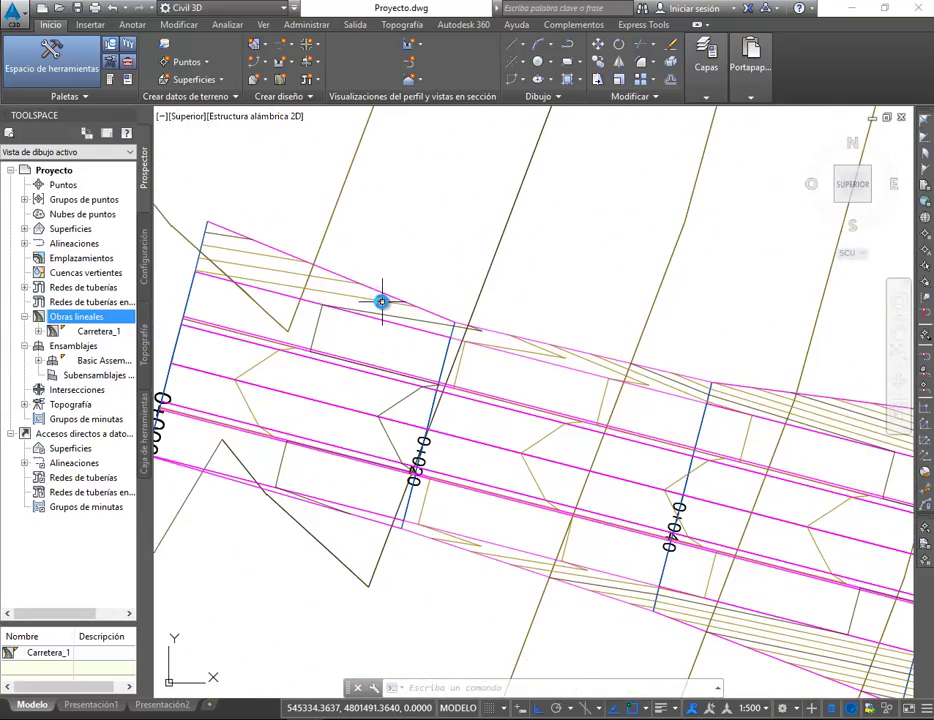
{"action": "left_click", "coordinate": [315, 394]}
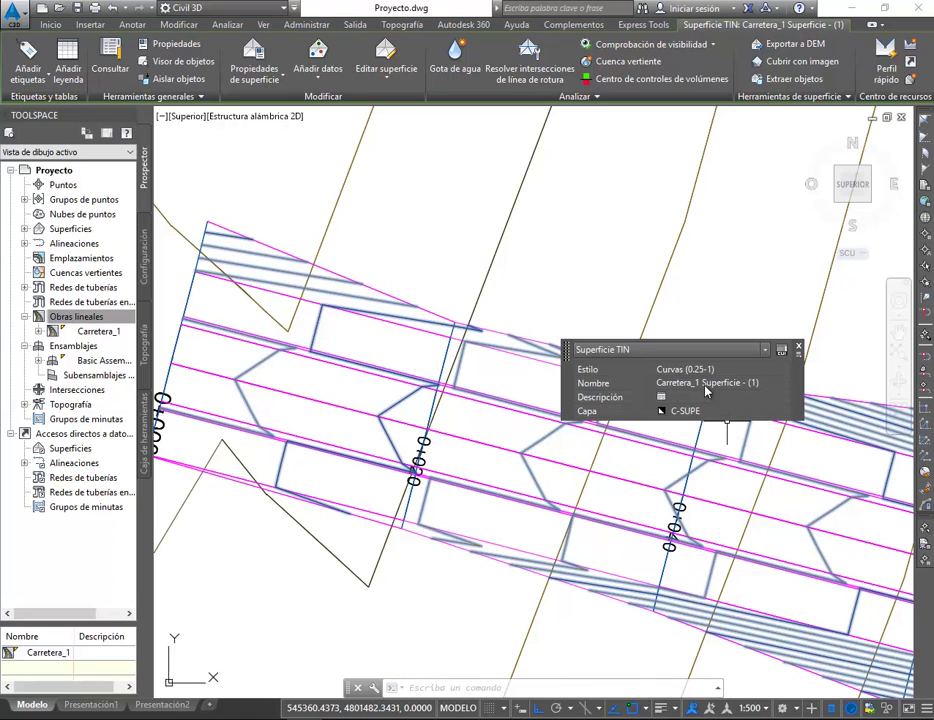
{"action": "key", "text": "Escape"}
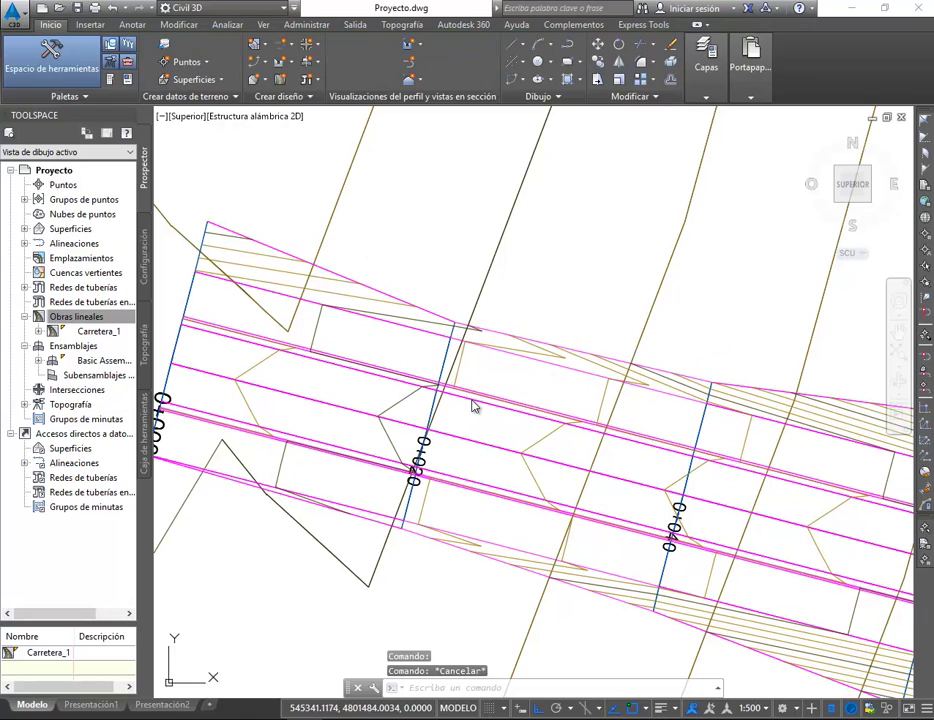
Rename the Carretera_1 corridor surface as Carretera_1 Mov_Tierras and accept the corridor surface settings
{"action": "left_click", "coordinate": [475, 400]}
{"action": "left_click", "coordinate": [228, 62]}
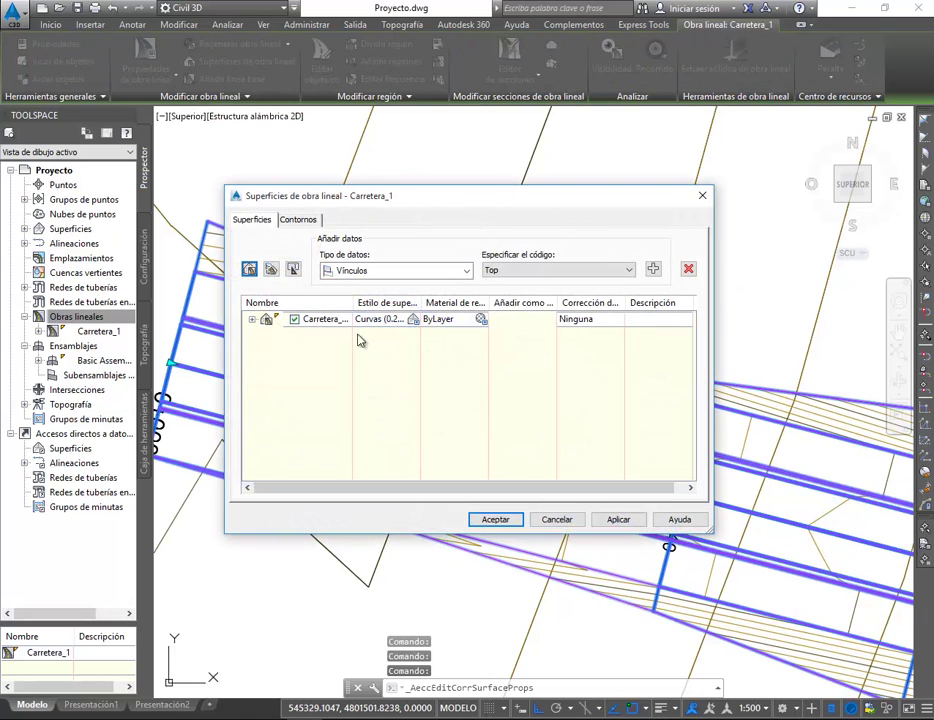
{"action": "left_click_drag", "start_coordinate": [352, 302], "coordinate": [449, 302]}
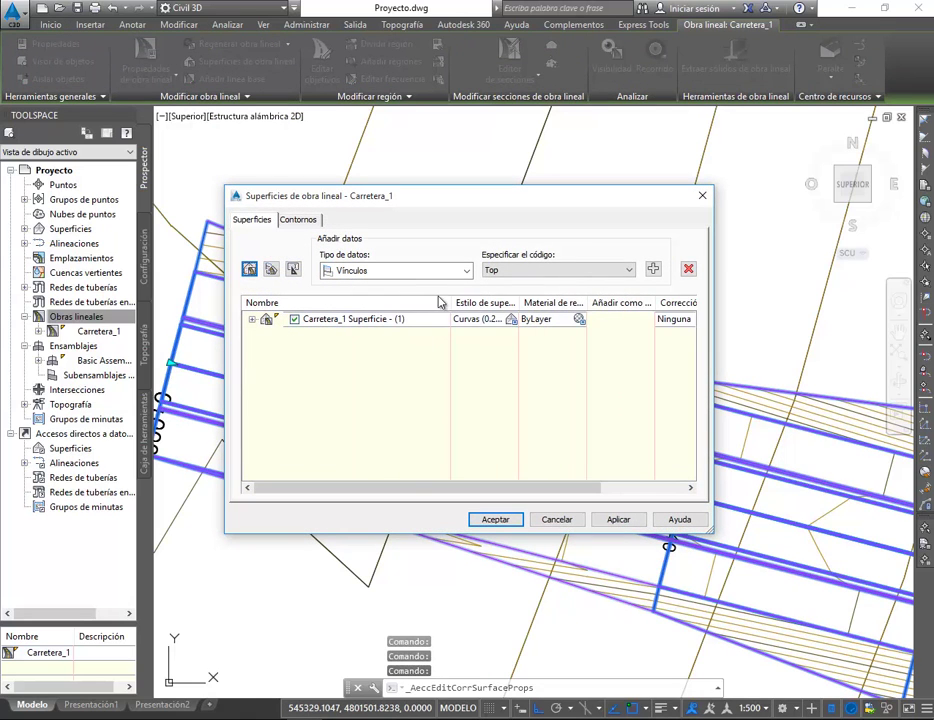
{"action": "double_click", "coordinate": [364, 320]}
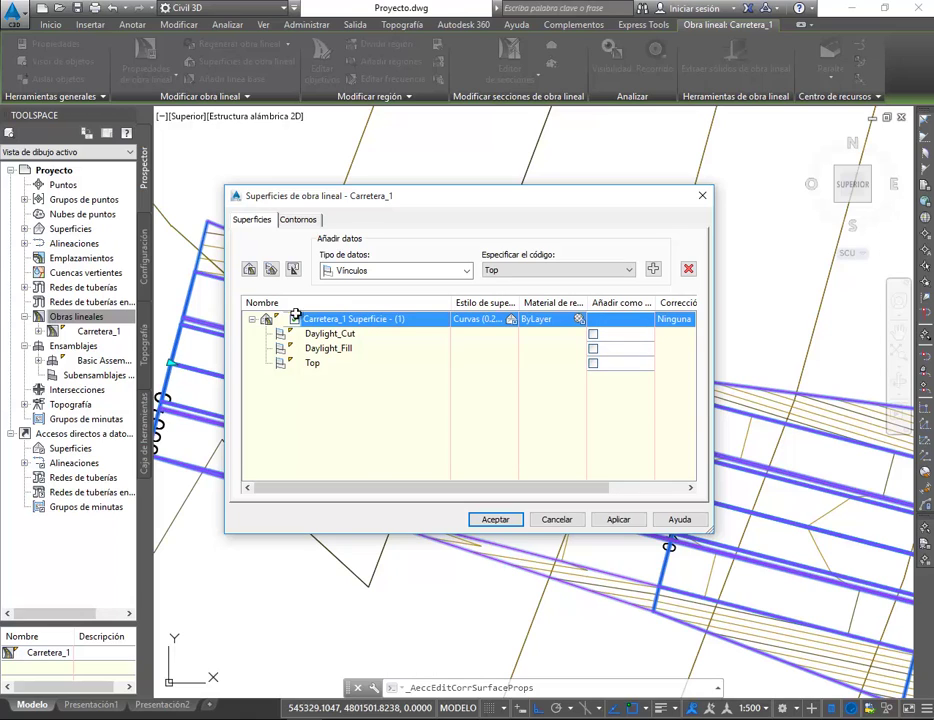
{"action": "left_click", "coordinate": [350, 319]}
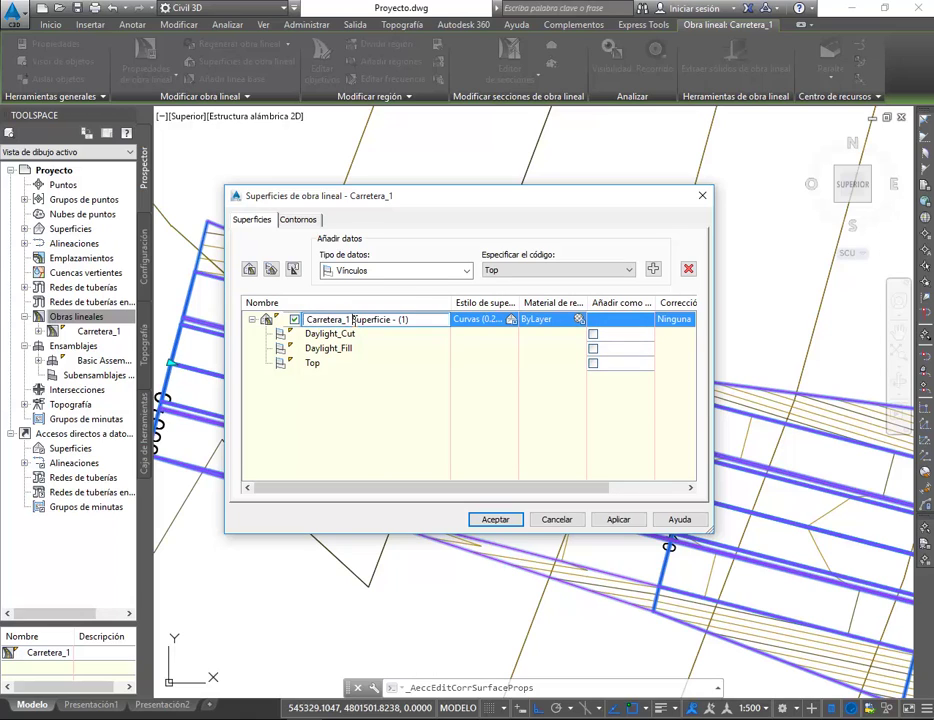
{"action": "type", "text": "Mov_Tierras"}
{"action": "key", "text": "Return"}
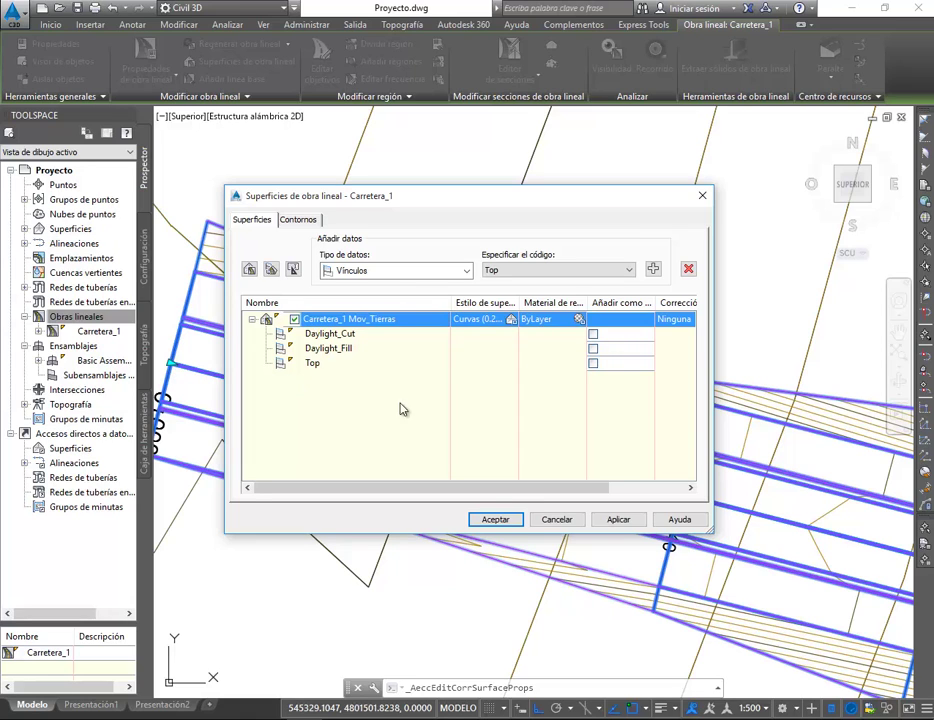
{"action": "left_click", "coordinate": [495, 520]}
{"action": "key", "text": "Escape"}
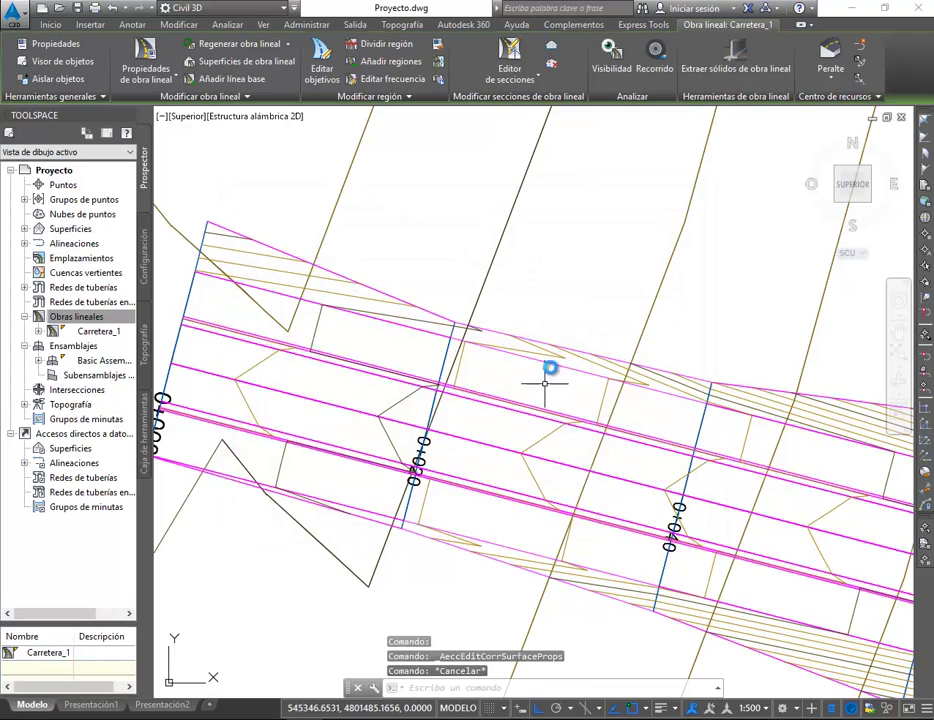
Set the style of the Carretera_1 Mov_Tierras surface to Curvas de fondo (0.5-2)
{"action": "left_click", "coordinate": [557, 353]}
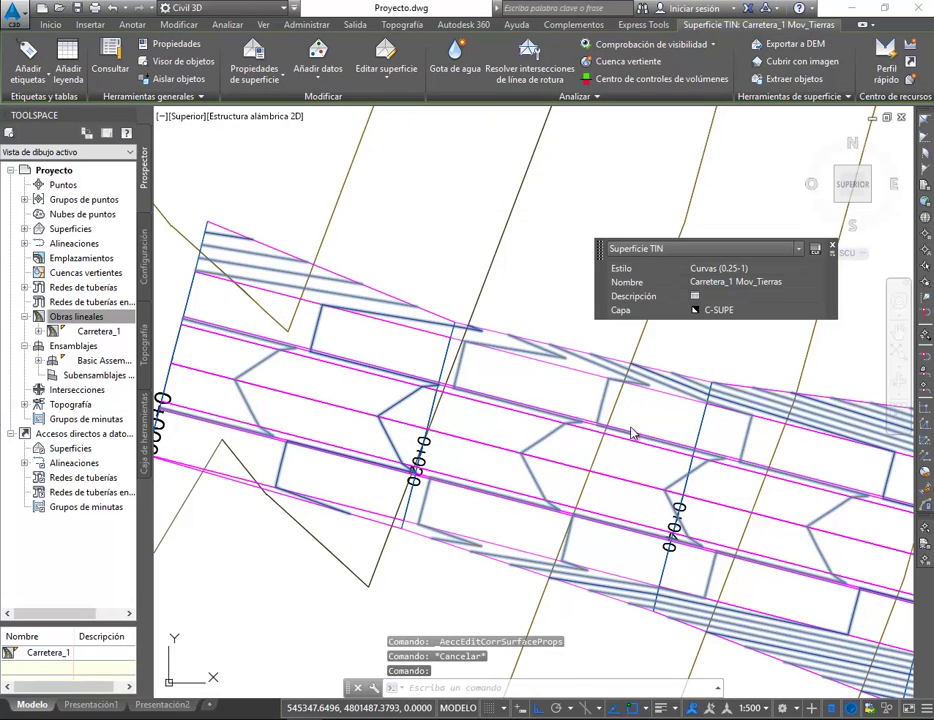
{"action": "left_click", "coordinate": [735, 270]}
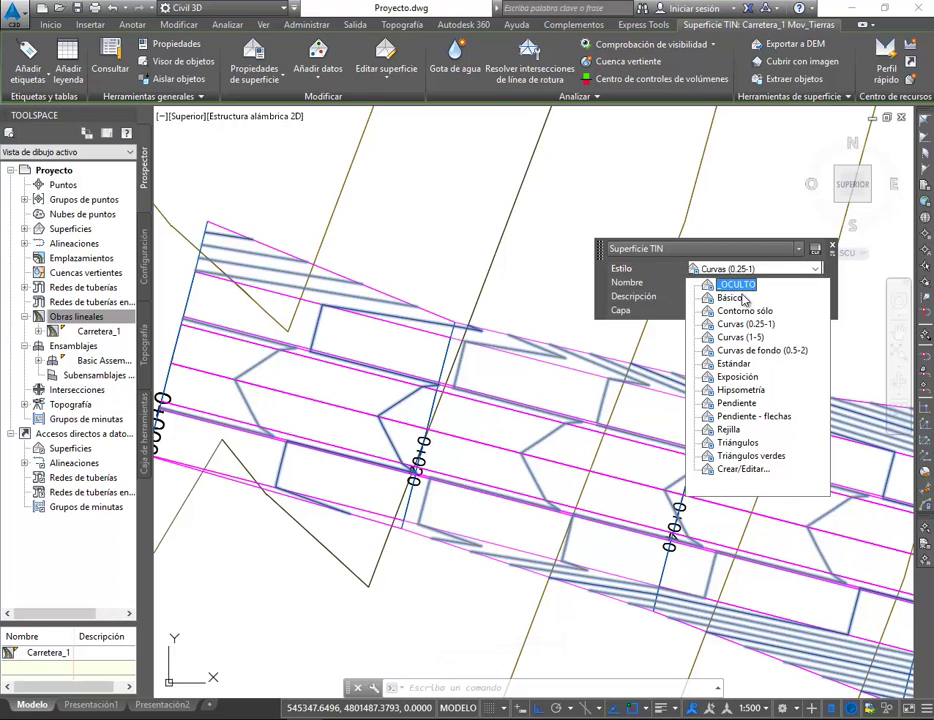
{"action": "left_click", "coordinate": [757, 355]}
{"action": "key", "text": "Escape"}
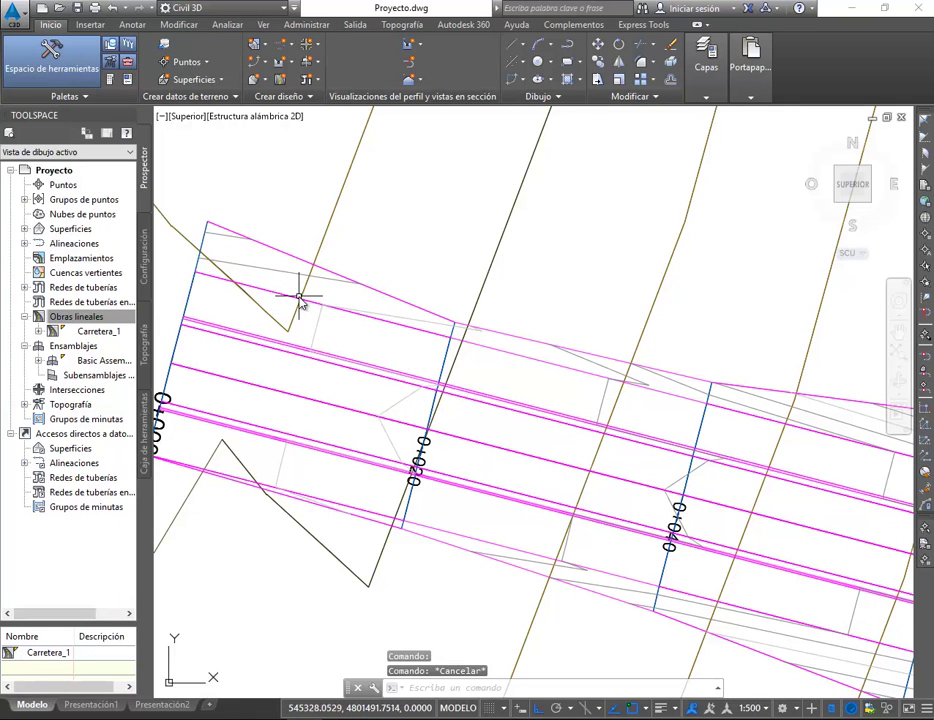
Review the restyled surface contours along the corridor from station 0+000 to 0+120
{"action": "scroll", "coordinate": [398, 363], "scroll_direction": "down", "scroll_amount": 2}
{"action": "middle_click_drag", "start_coordinate": [500, 503], "coordinate": [445, 485]}
{"action": "middle_click_drag", "start_coordinate": [640, 398], "coordinate": [551, 375]}
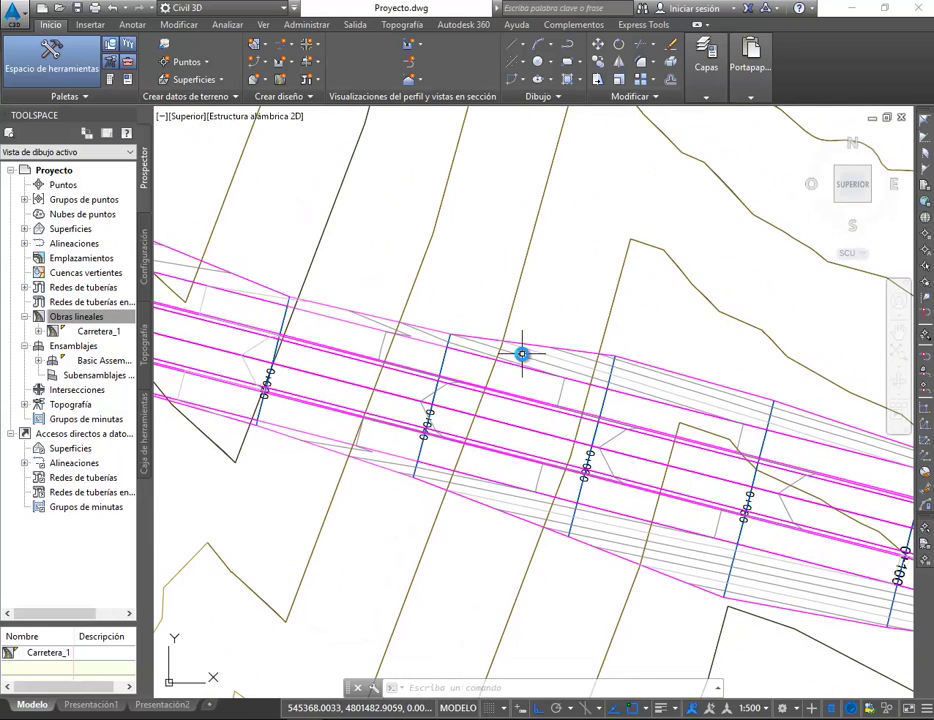
{"action": "scroll", "coordinate": [423, 346], "scroll_direction": "up", "scroll_amount": 1}
{"action": "scroll", "coordinate": [413, 354], "scroll_direction": "up", "scroll_amount": 3}
{"action": "scroll", "coordinate": [377, 350], "scroll_direction": "down", "scroll_amount": 3}
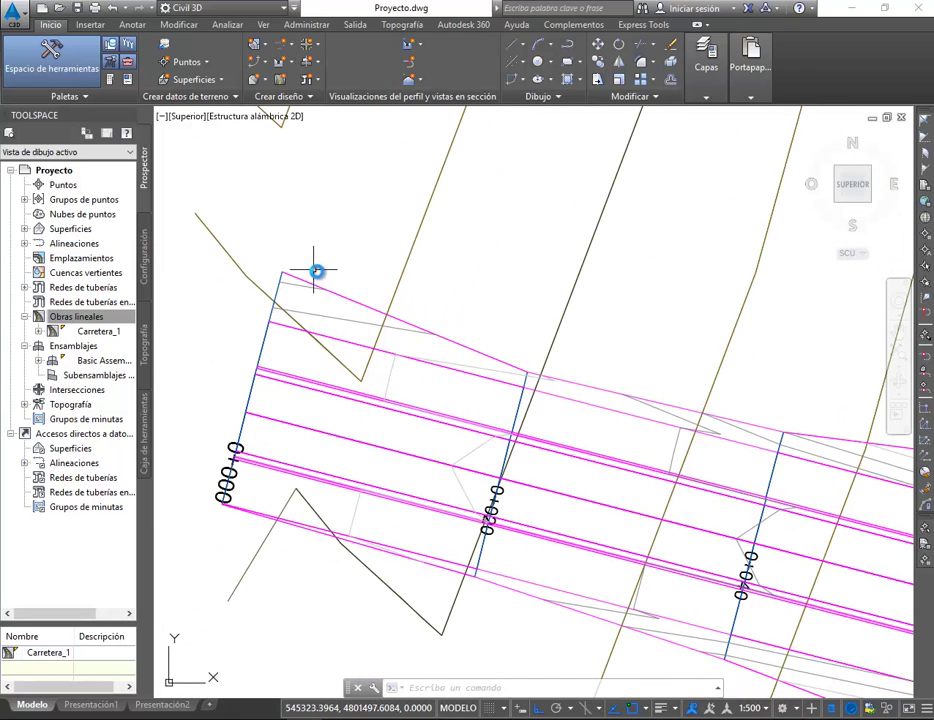
{"action": "mouse_move", "coordinate": [765, 507]}
{"action": "middle_mouse_down"}
{"action": "mouse_move", "coordinate": [648, 450]}
{"action": "mouse_move", "coordinate": [450, 291]}
{"action": "mouse_move", "coordinate": [444, 313]}
{"action": "mouse_move", "coordinate": [432, 310]}
{"action": "middle_mouse_up"}
{"action": "mouse_move", "coordinate": [750, 500]}
{"action": "middle_mouse_down"}
{"action": "mouse_move", "coordinate": [647, 451]}
{"action": "mouse_move", "coordinate": [420, 381]}
{"action": "middle_mouse_up"}
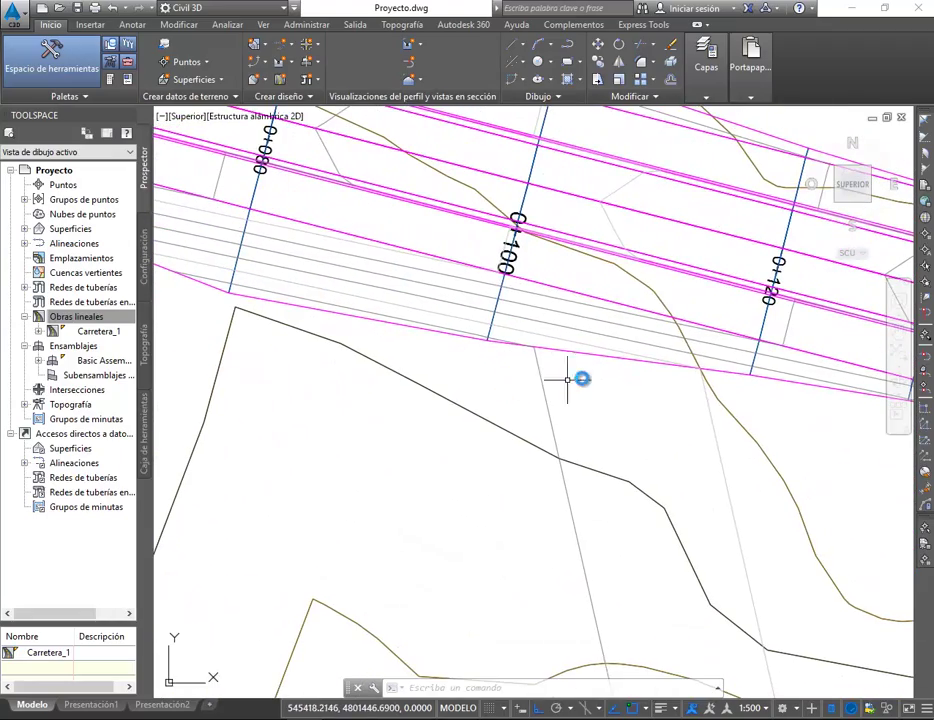
Select the Carretera_1 Mov_Tierras surface and trace its contours outside the corridor limits as far as the road's final stretch
{"action": "left_click", "coordinate": [578, 381]}
{"action": "left_click", "coordinate": [474, 378]}
{"action": "scroll", "coordinate": [641, 448], "scroll_direction": "down", "scroll_amount": 5}
{"action": "mouse_move", "coordinate": [537, 400]}
{"action": "middle_mouse_down"}
{"action": "mouse_move", "coordinate": [552, 438]}
{"action": "mouse_move", "coordinate": [469, 411]}
{"action": "mouse_move", "coordinate": [469, 475]}
{"action": "middle_mouse_up"}
{"action": "scroll", "coordinate": [323, 336], "scroll_direction": "up", "scroll_amount": 2}
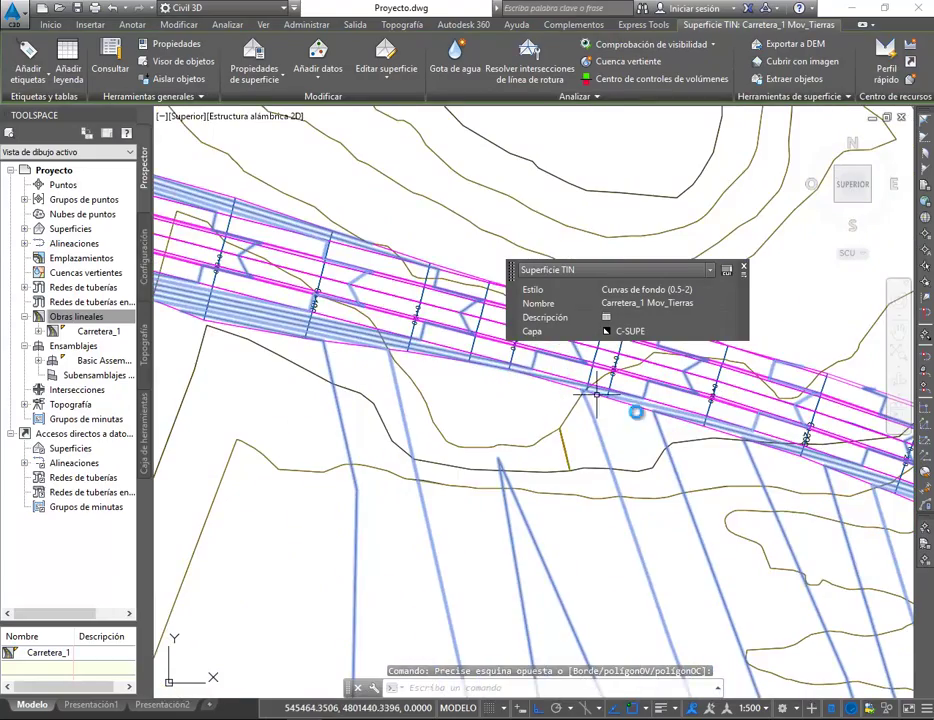
{"action": "scroll", "coordinate": [692, 469], "scroll_direction": "down", "scroll_amount": 2}
{"action": "middle_click_drag", "start_coordinate": [682, 471], "coordinate": [335, 208]}
{"action": "scroll", "coordinate": [544, 441], "scroll_direction": "down", "scroll_amount": 6}
{"action": "middle_click_drag", "start_coordinate": [624, 530], "coordinate": [340, 245]}
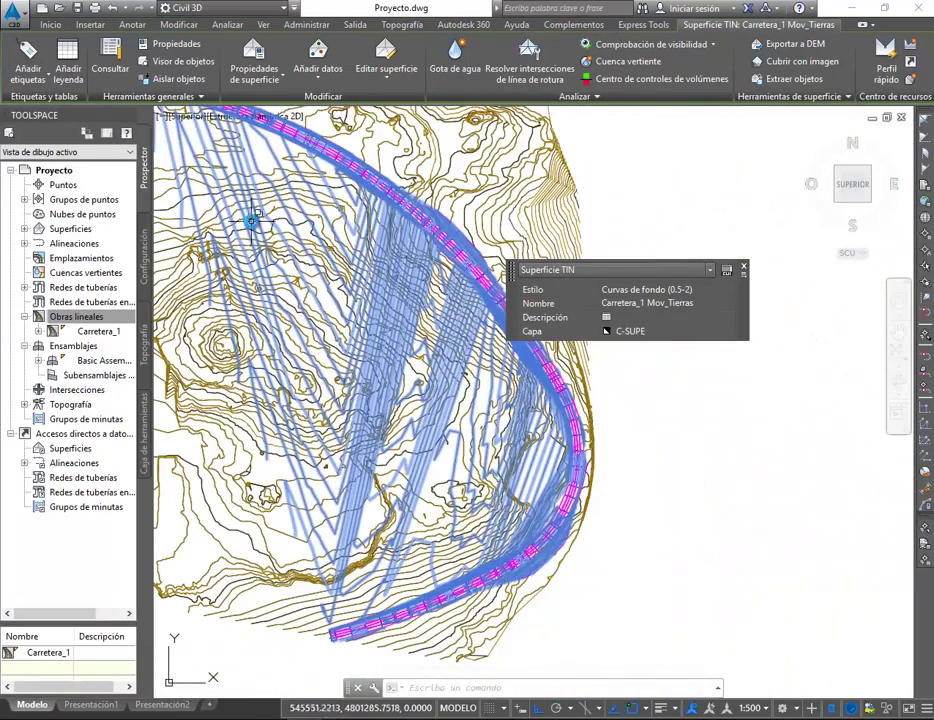
{"action": "scroll", "coordinate": [367, 604], "scroll_direction": "up", "scroll_amount": 8}
{"action": "middle_click_drag", "start_coordinate": [540, 588], "coordinate": [386, 365]}
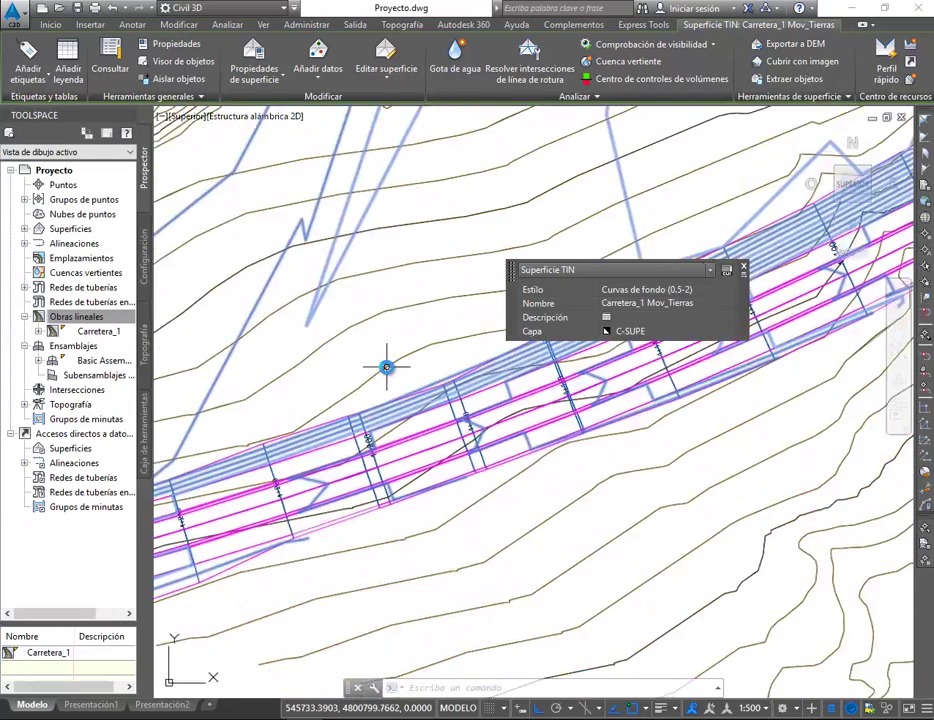
Inspect the surface contours below the corridor near station 0+100 and compare their elevations with the Terreno surface
{"action": "scroll", "coordinate": [390, 378], "scroll_direction": "down", "scroll_amount": 8}
{"action": "middle_click_drag", "start_coordinate": [382, 294], "coordinate": [478, 628]}
{"action": "middle_click_drag", "start_coordinate": [420, 342], "coordinate": [469, 469]}
{"action": "middle_click_drag", "start_coordinate": [453, 404], "coordinate": [380, 416]}
{"action": "scroll", "coordinate": [380, 416], "scroll_direction": "up", "scroll_amount": 6}
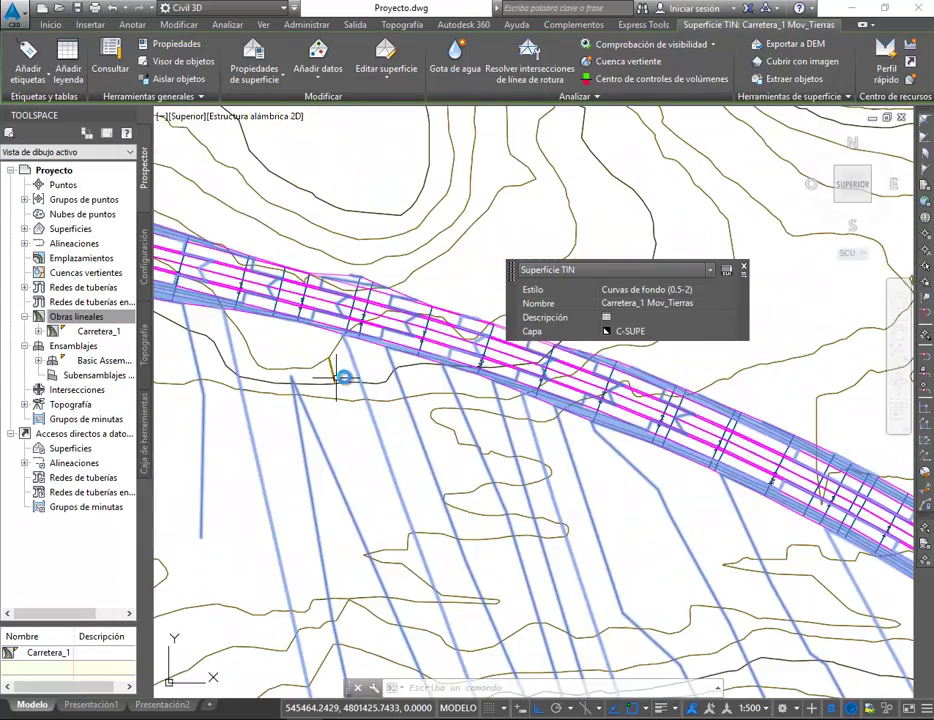
{"action": "scroll", "coordinate": [377, 367], "scroll_direction": "up", "scroll_amount": 3}
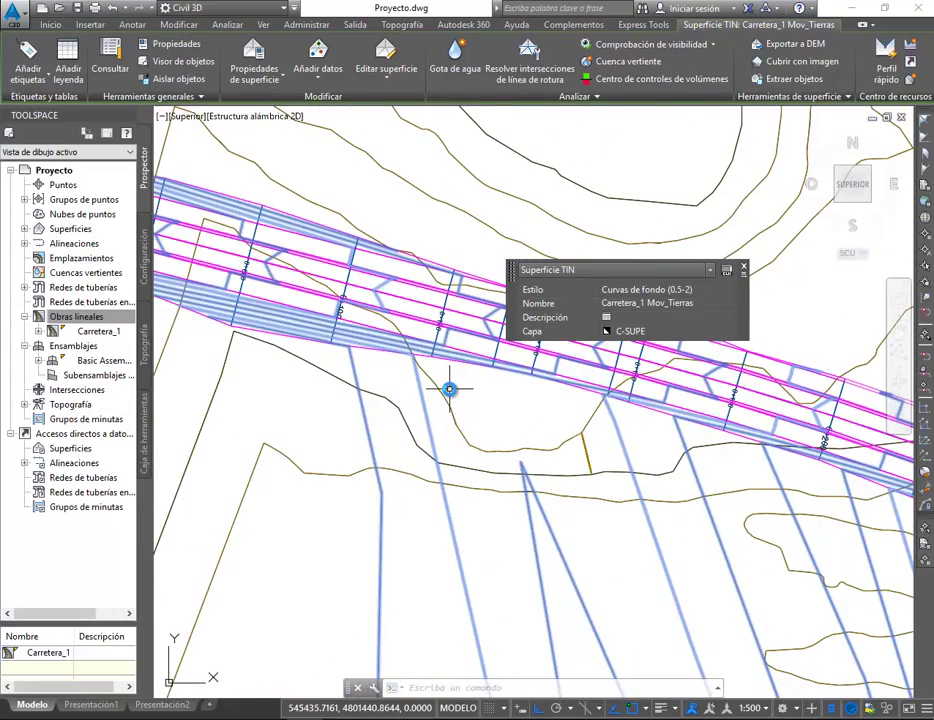
{"action": "mouse_move", "coordinate": [449, 389]}
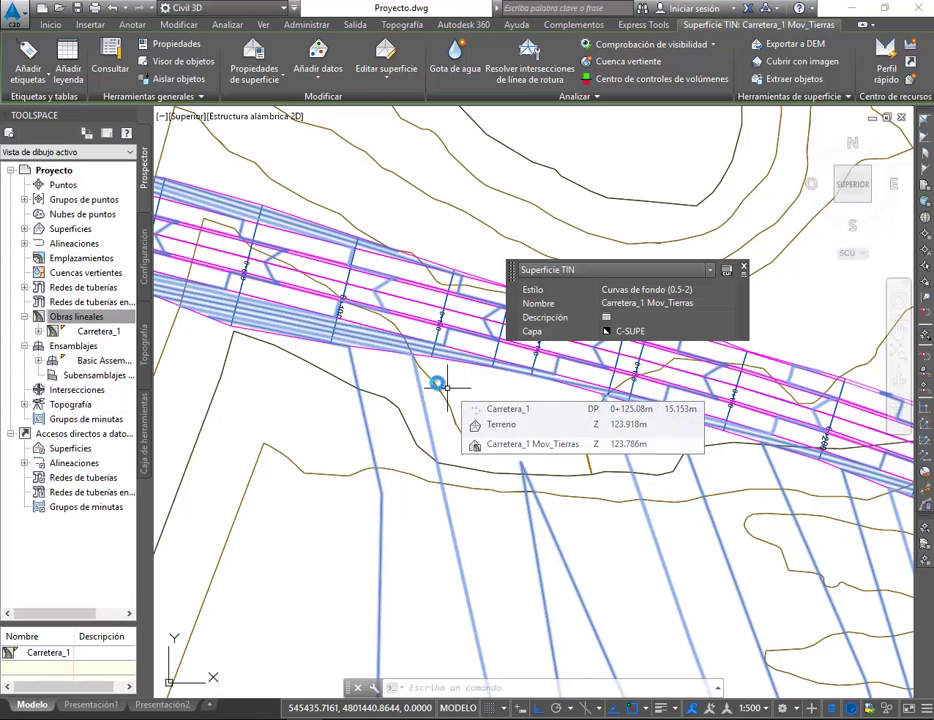
{"action": "key", "text": "Escape"}
{"action": "middle_click_drag", "start_coordinate": [308, 361], "coordinate": [530, 494]}
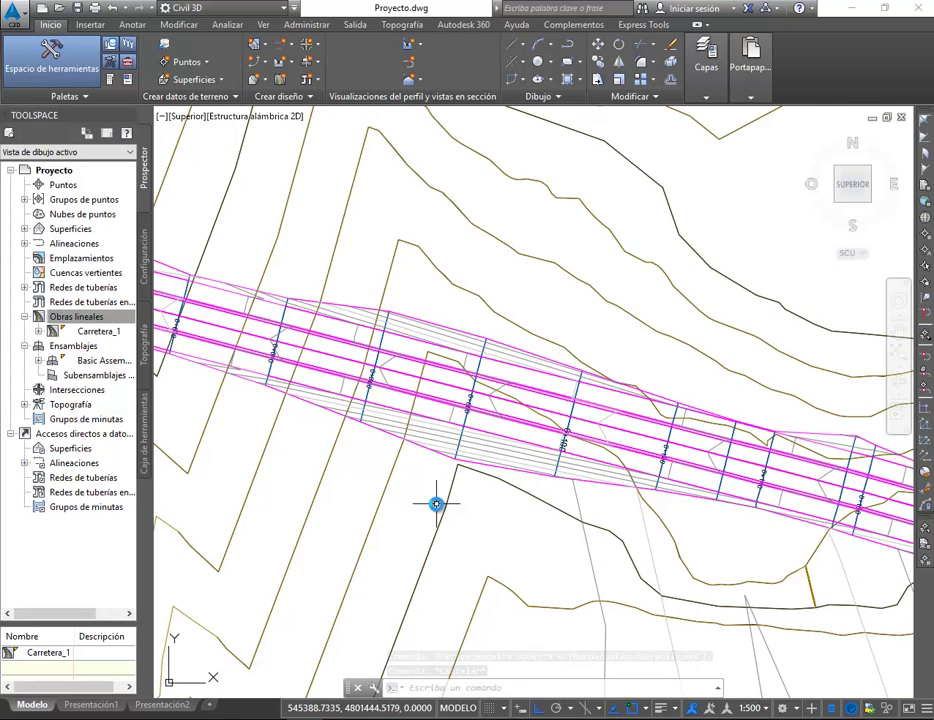
{"action": "scroll", "coordinate": [436, 504], "scroll_direction": "down", "scroll_amount": 5}
{"action": "mouse_move", "coordinate": [711, 581]}
{"action": "middle_mouse_down"}
{"action": "mouse_move", "coordinate": [496, 284]}
{"action": "mouse_move", "coordinate": [525, 218]}
{"action": "middle_mouse_up"}
{"action": "scroll", "coordinate": [682, 345], "scroll_direction": "down", "scroll_amount": 2}
{"action": "middle_click_drag", "start_coordinate": [683, 348], "coordinate": [560, 365]}
{"action": "left_click", "coordinate": [276, 345]}
{"action": "left_click", "coordinate": [247, 326]}
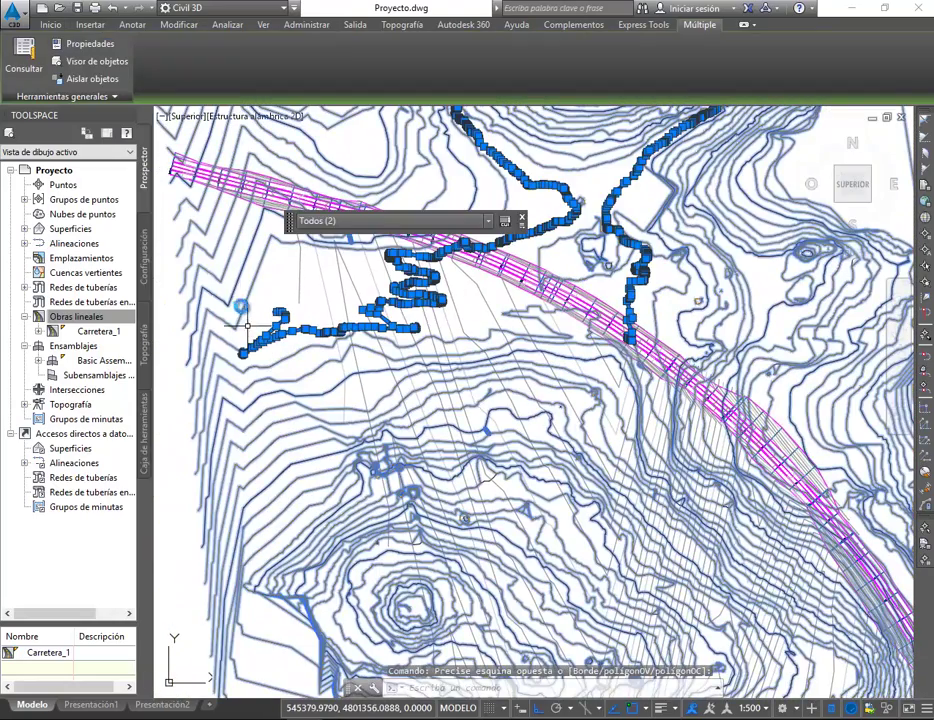
{"action": "key", "text": "Escape"}
{"action": "left_click", "coordinate": [262, 340]}
{"action": "key", "text": "Escape"}
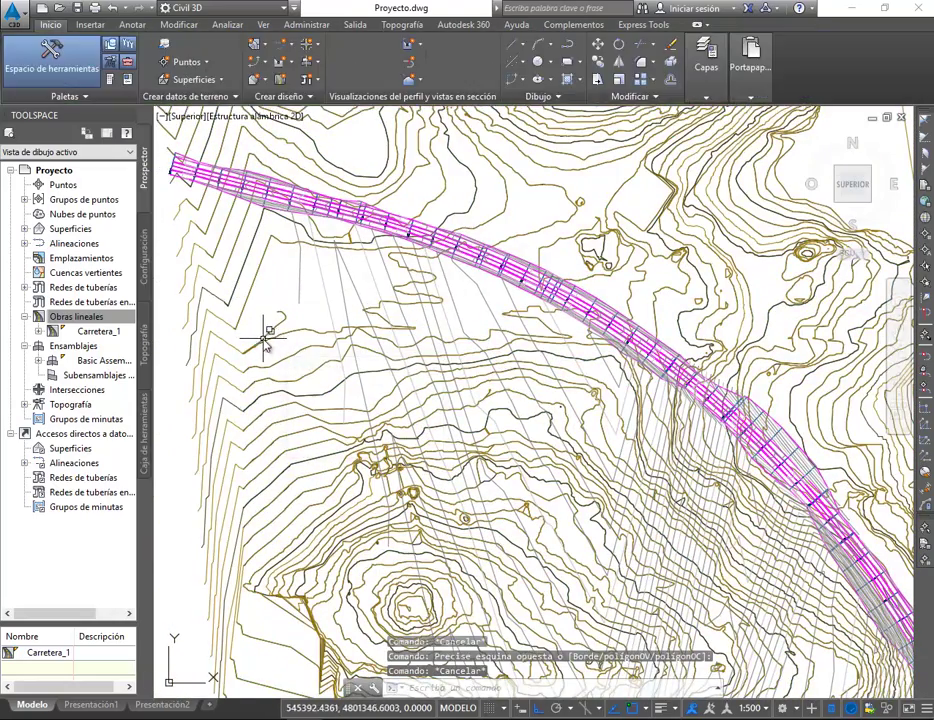
Select the Terreno surface and hide it with object isolation
{"action": "left_click", "coordinate": [263, 336]}
{"action": "left_click", "coordinate": [396, 396]}
{"action": "right_click", "coordinate": [198, 374]}
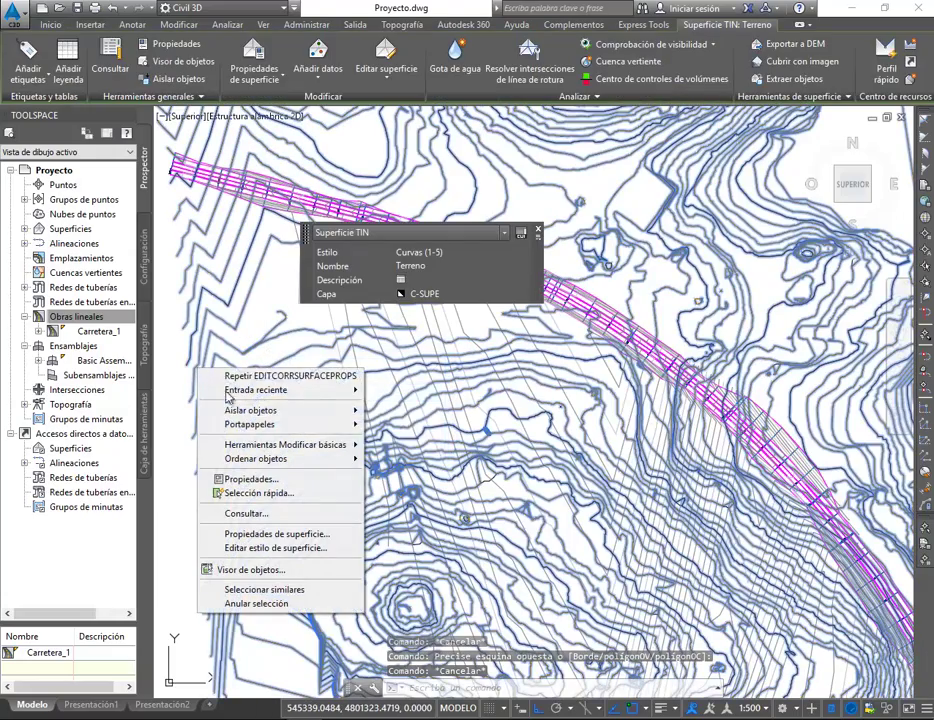
{"action": "mouse_move", "coordinate": [240, 350]}
{"action": "left_click", "coordinate": [440, 427]}
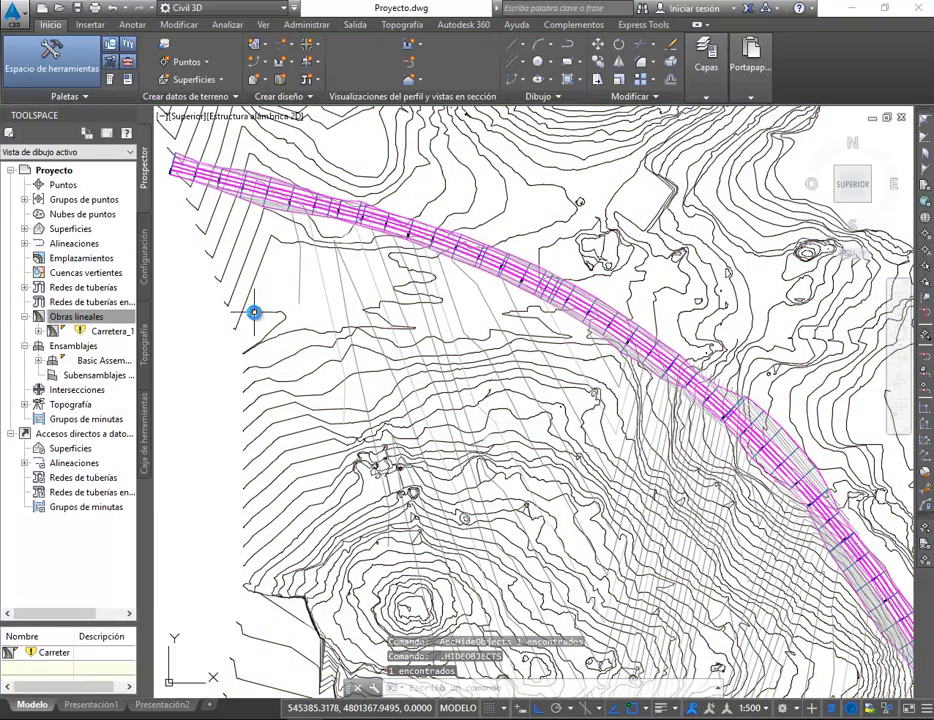
Select one leftover contour polyline on layer C-SUPE plus all similar polylines, and hide them
{"action": "left_click", "coordinate": [271, 342]}
{"action": "right_click", "coordinate": [237, 397]}
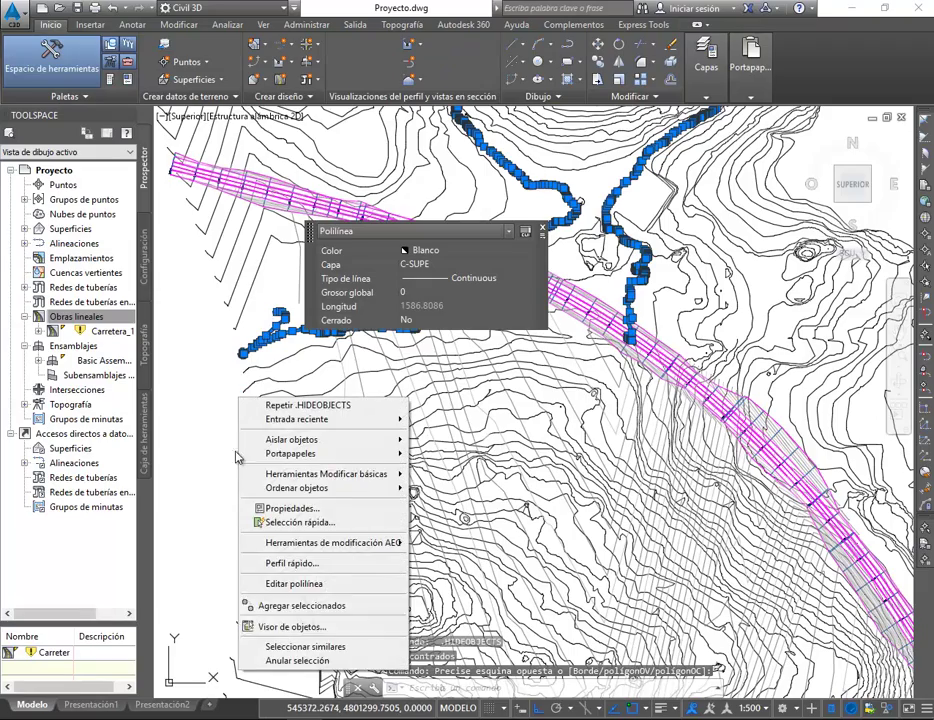
{"action": "left_click", "coordinate": [323, 646]}
{"action": "right_click", "coordinate": [237, 404]}
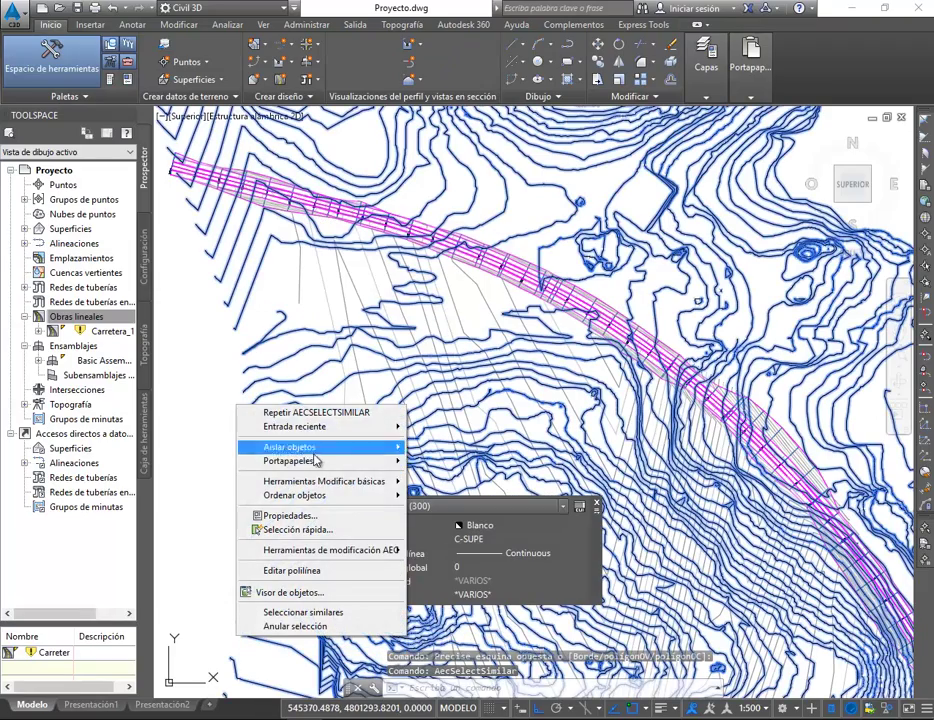
{"action": "mouse_move", "coordinate": [300, 444]}
{"action": "left_click", "coordinate": [430, 460]}
In the Carretera_1 corridor surface properties, enable the breakline option for the Inter_Desmonte, Inter_Terraplen and Superior links
{"action": "scroll", "coordinate": [511, 390], "scroll_direction": "down", "scroll_amount": 2}
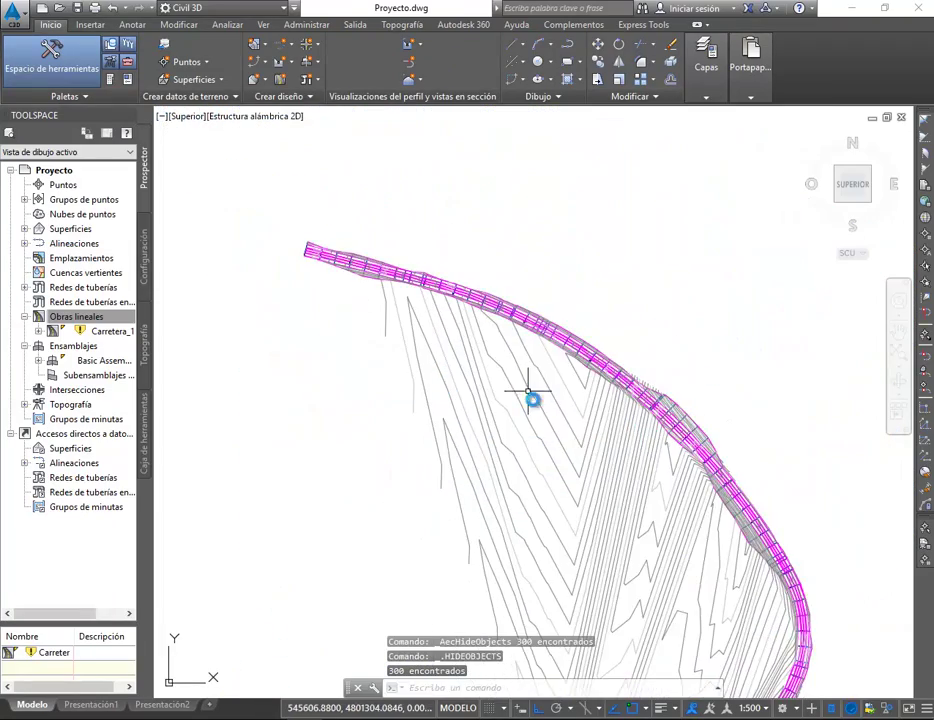
{"action": "middle_click_drag", "start_coordinate": [511, 390], "coordinate": [540, 246]}
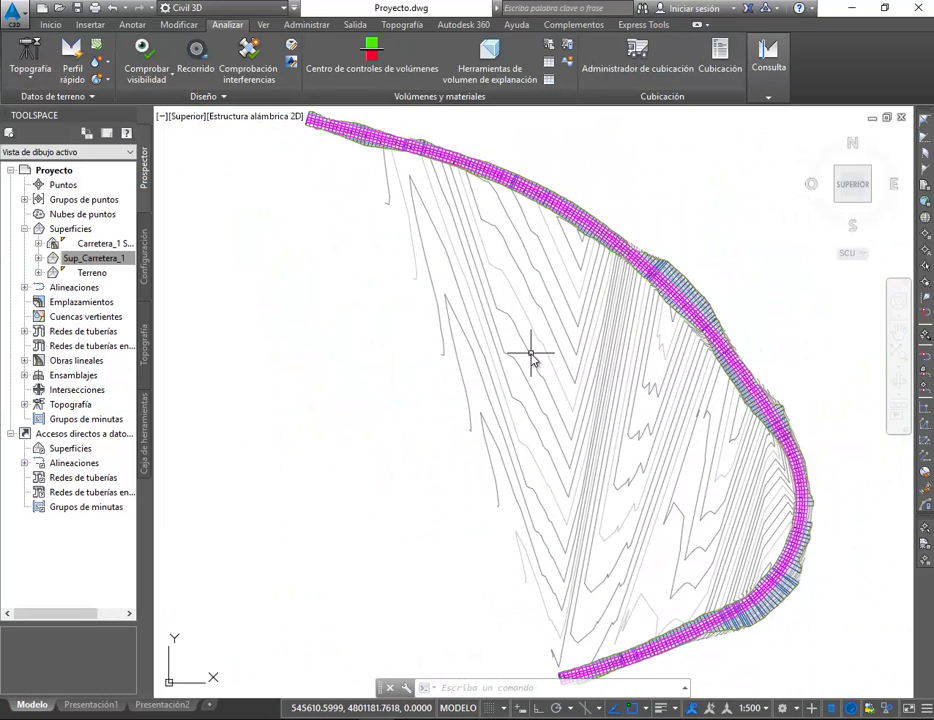
{"action": "mouse_move", "coordinate": [531, 355]}
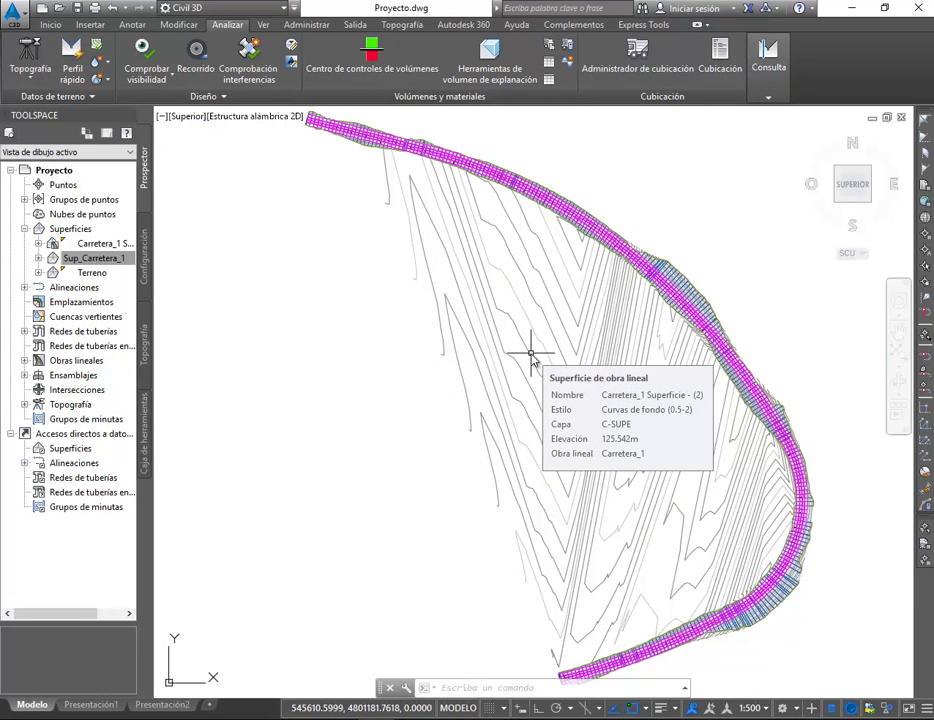
{"action": "left_click", "coordinate": [367, 138]}
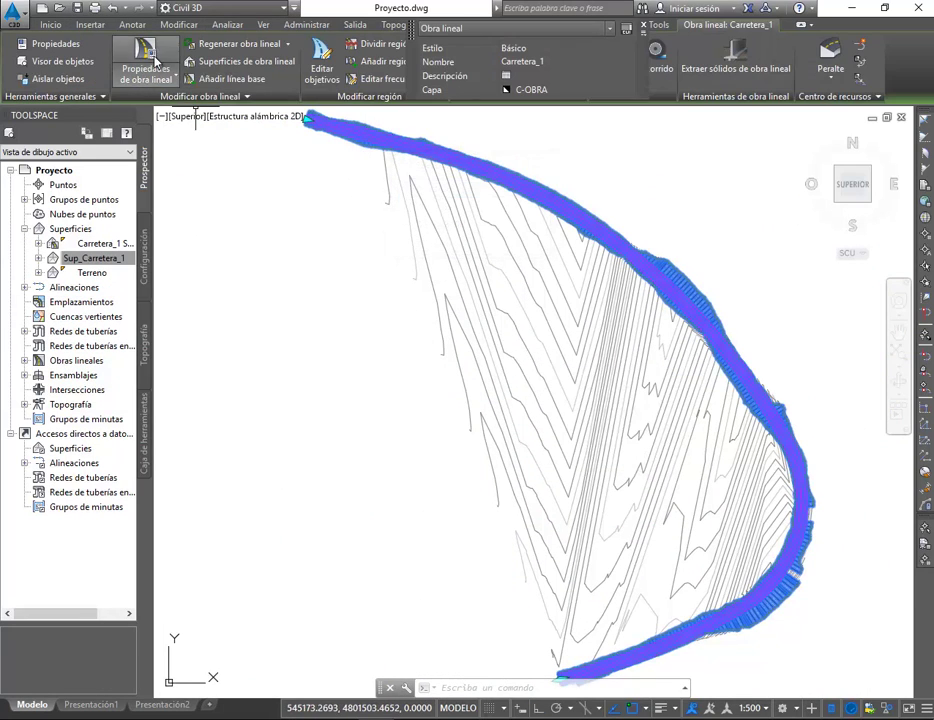
{"action": "left_click", "coordinate": [150, 60]}
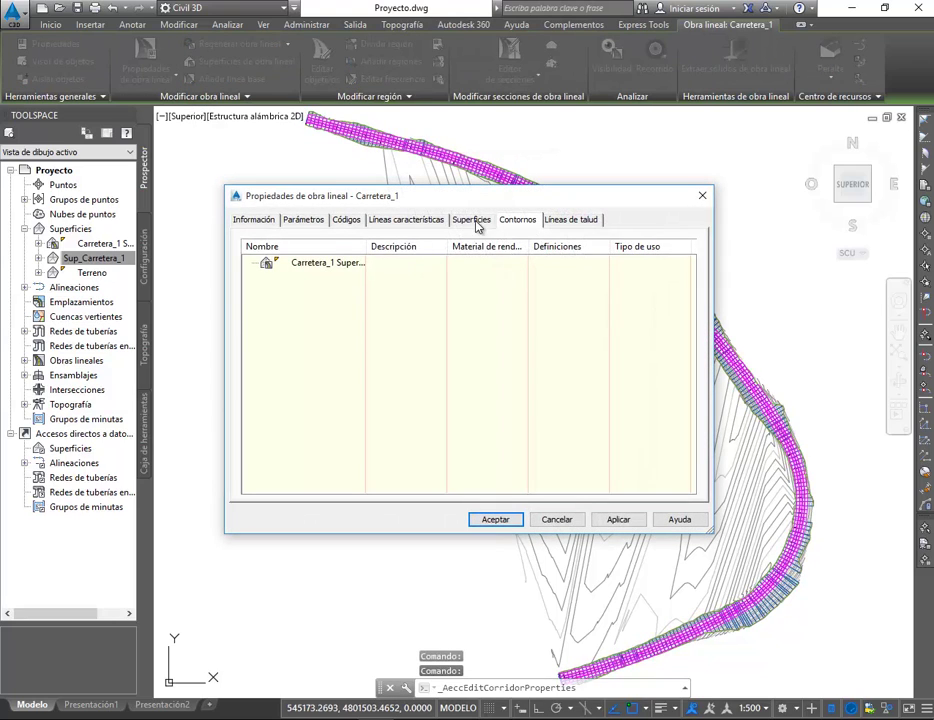
{"action": "left_click", "coordinate": [474, 220]}
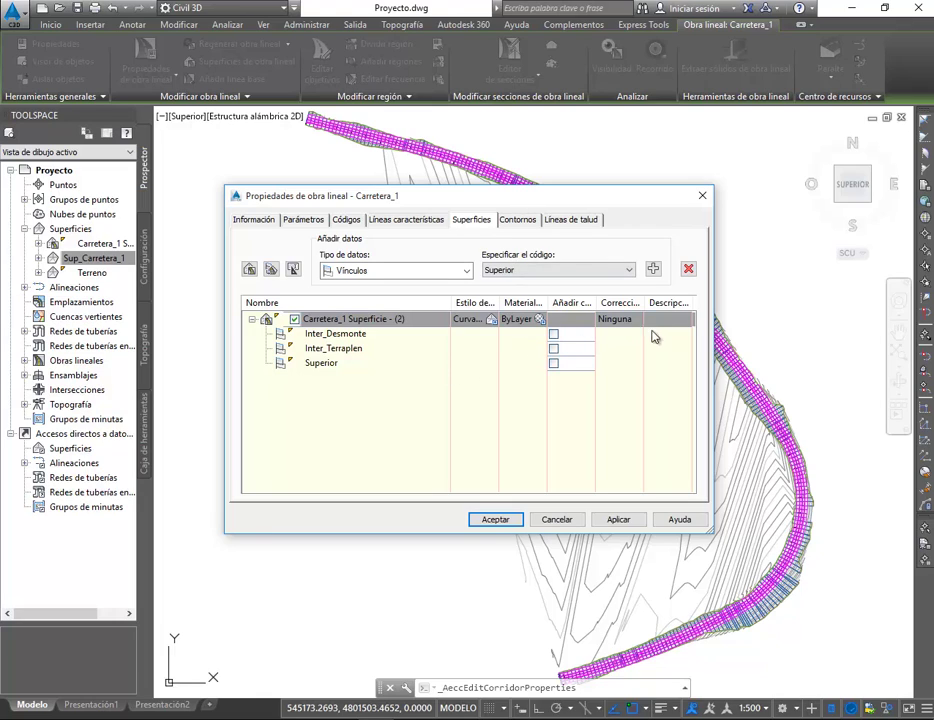
{"action": "left_click_drag", "start_coordinate": [597, 303], "coordinate": [642, 304]}
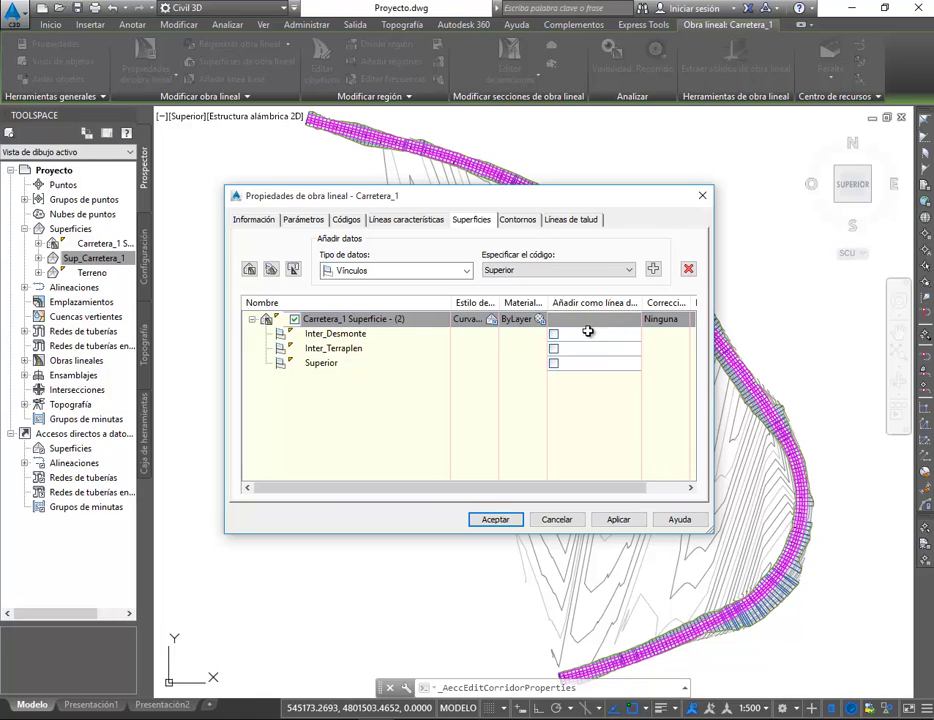
{"action": "left_click", "coordinate": [553, 334]}
{"action": "left_click", "coordinate": [553, 348]}
{"action": "left_click", "coordinate": [553, 363]}
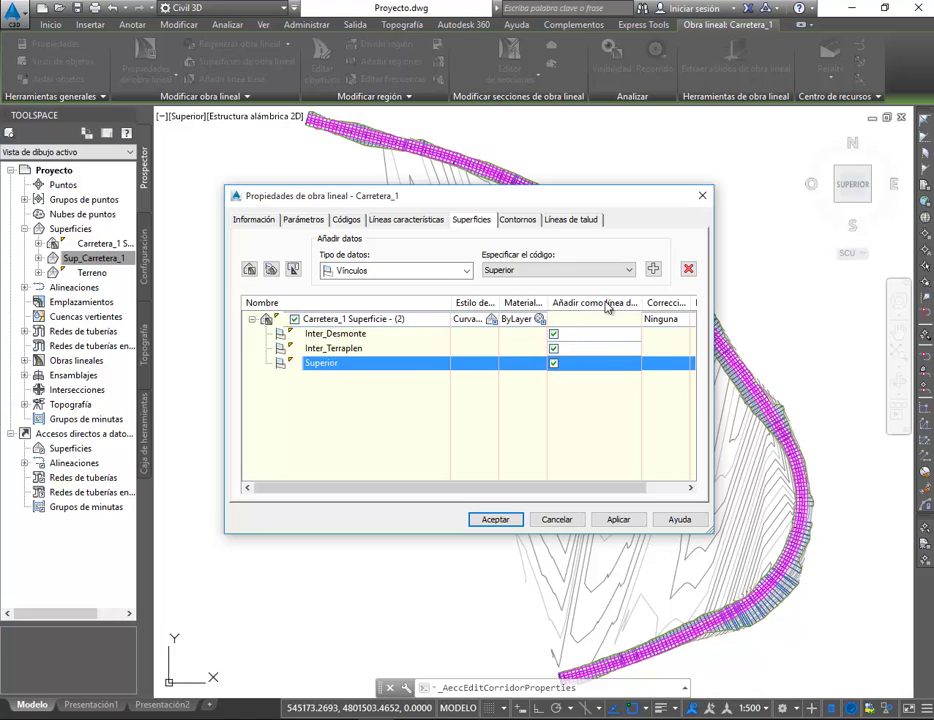
Add the corridor extents as outer boundary of the Carretera_1 Superficie - (2) surface and apply the corridor properties
{"action": "left_click", "coordinate": [508, 221]}
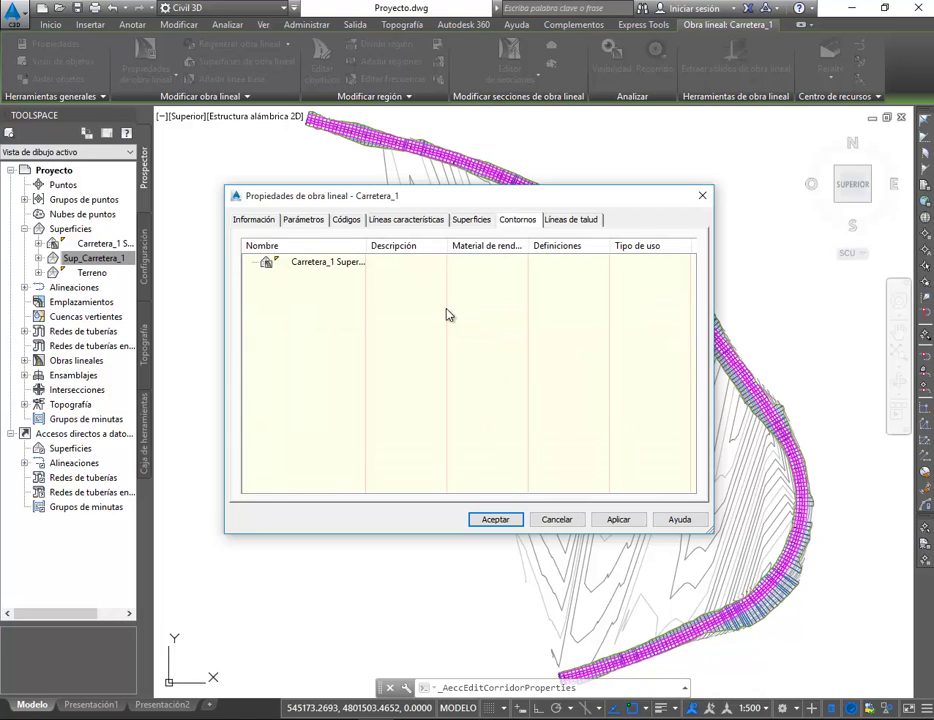
{"action": "right_click", "coordinate": [275, 268]}
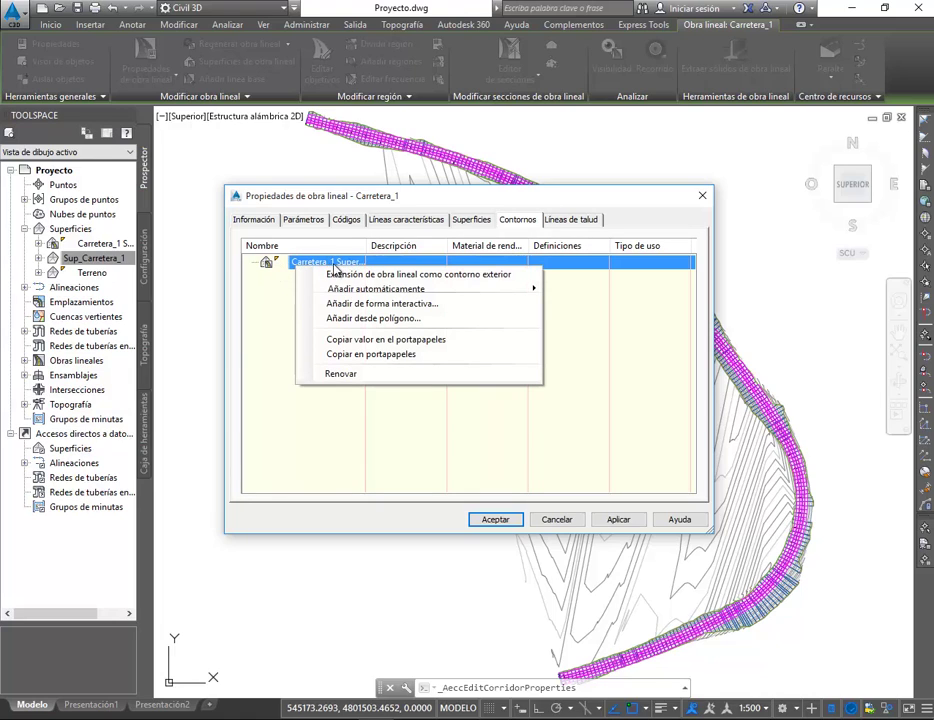
{"action": "left_click", "coordinate": [340, 275]}
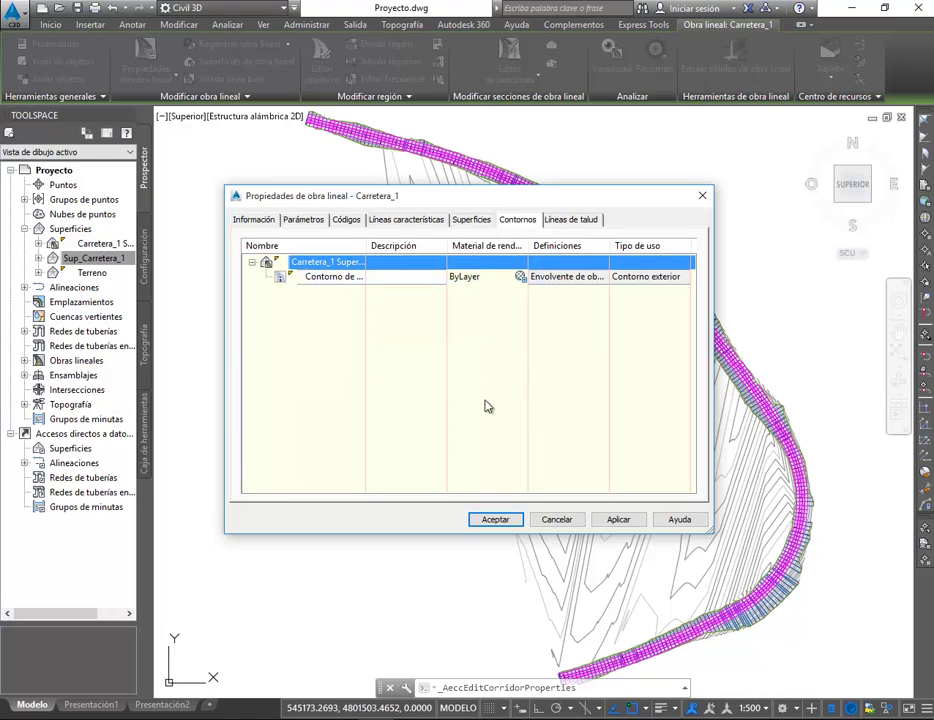
{"action": "left_click", "coordinate": [616, 521]}
{"action": "left_click", "coordinate": [494, 519]}
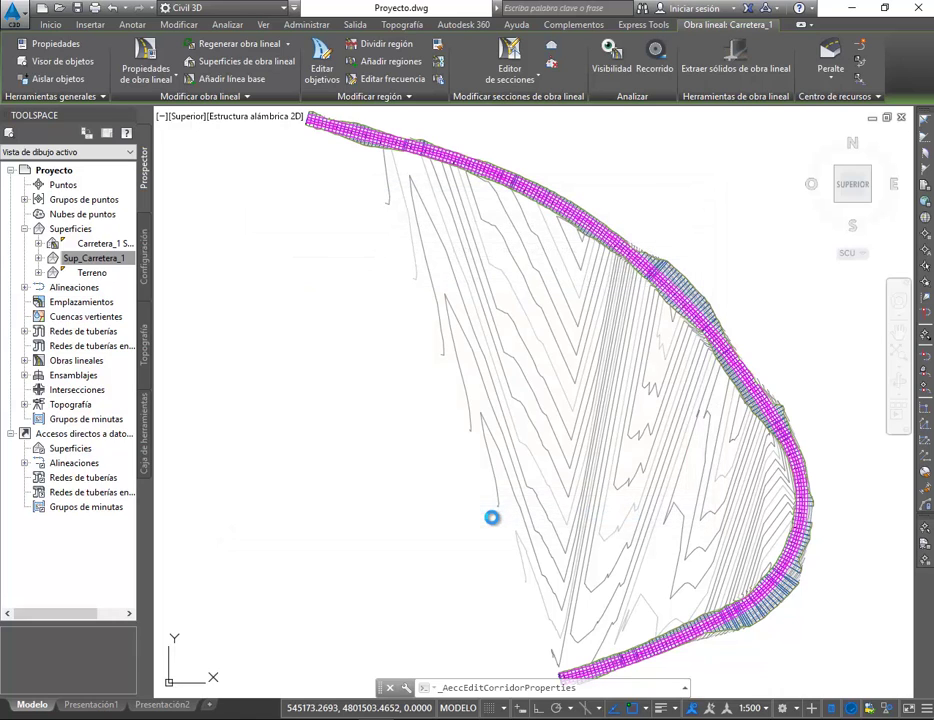
{"action": "key", "text": "Escape"}
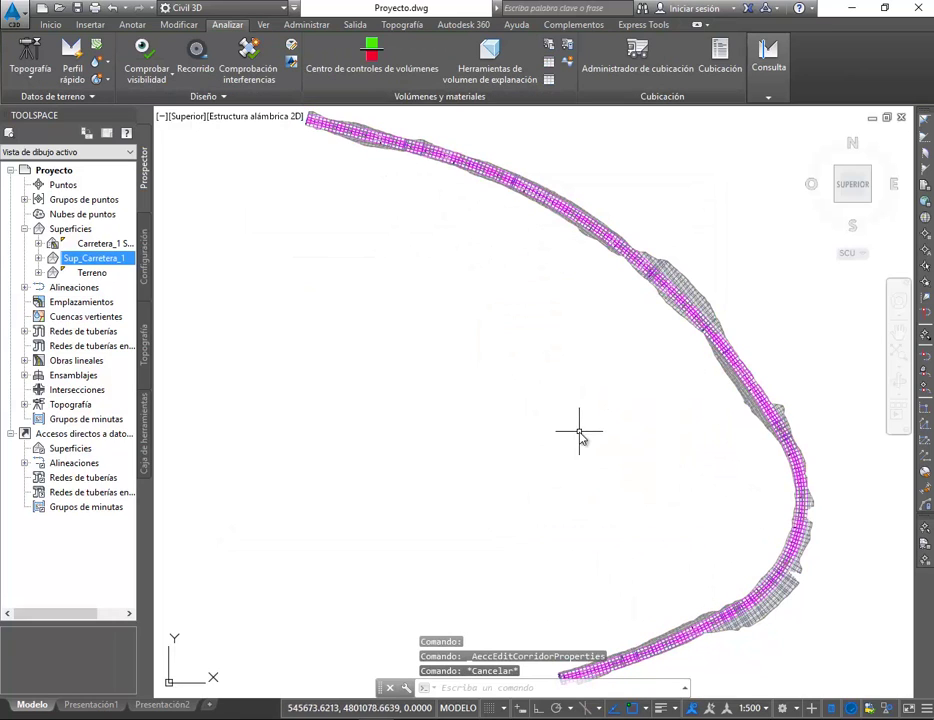
Select the Carretera_1 Superficie - (2) surface and inspect its contours against the corridor limits from station 0+380 past 0+700
{"action": "scroll", "coordinate": [588, 204], "scroll_direction": "up", "scroll_amount": 5}
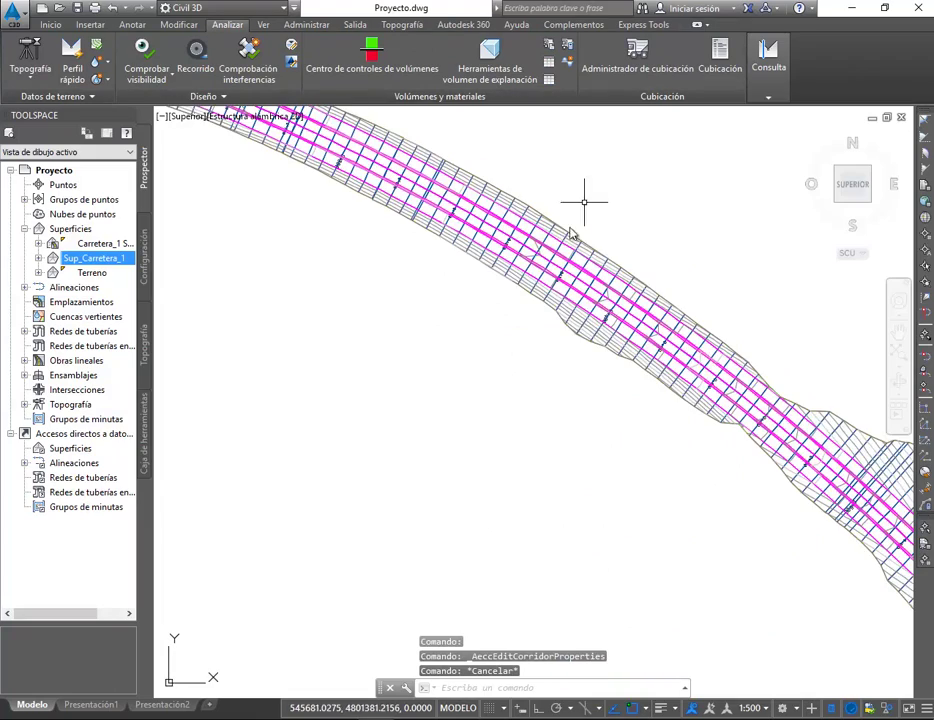
{"action": "scroll", "coordinate": [604, 349], "scroll_direction": "up", "scroll_amount": 3}
{"action": "scroll", "coordinate": [600, 346], "scroll_direction": "down", "scroll_amount": 2}
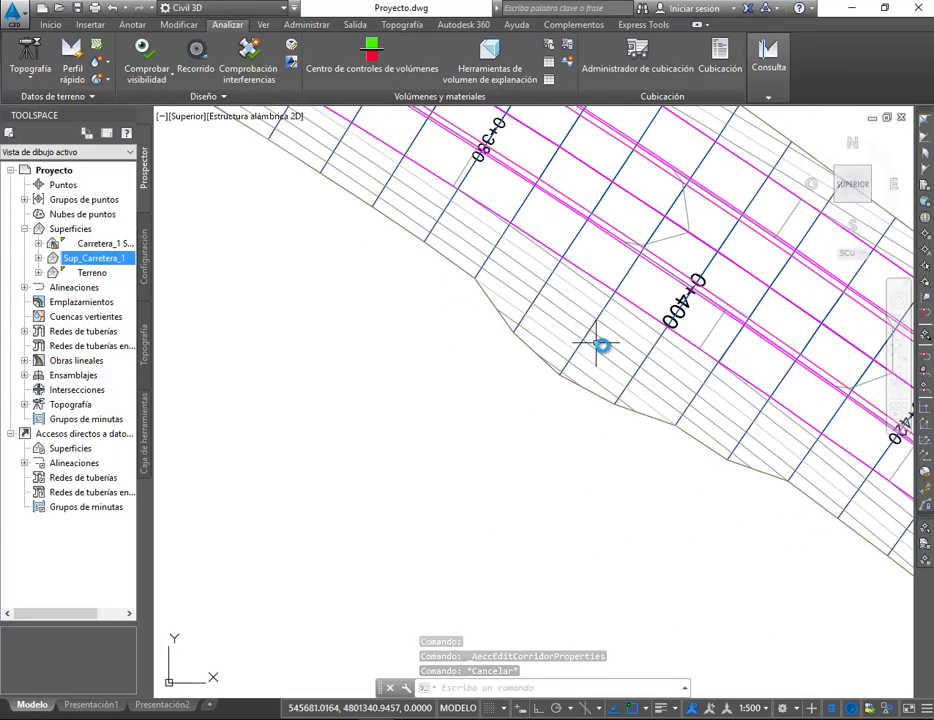
{"action": "left_click", "coordinate": [600, 349]}
{"action": "scroll", "coordinate": [556, 335], "scroll_direction": "down", "scroll_amount": 4}
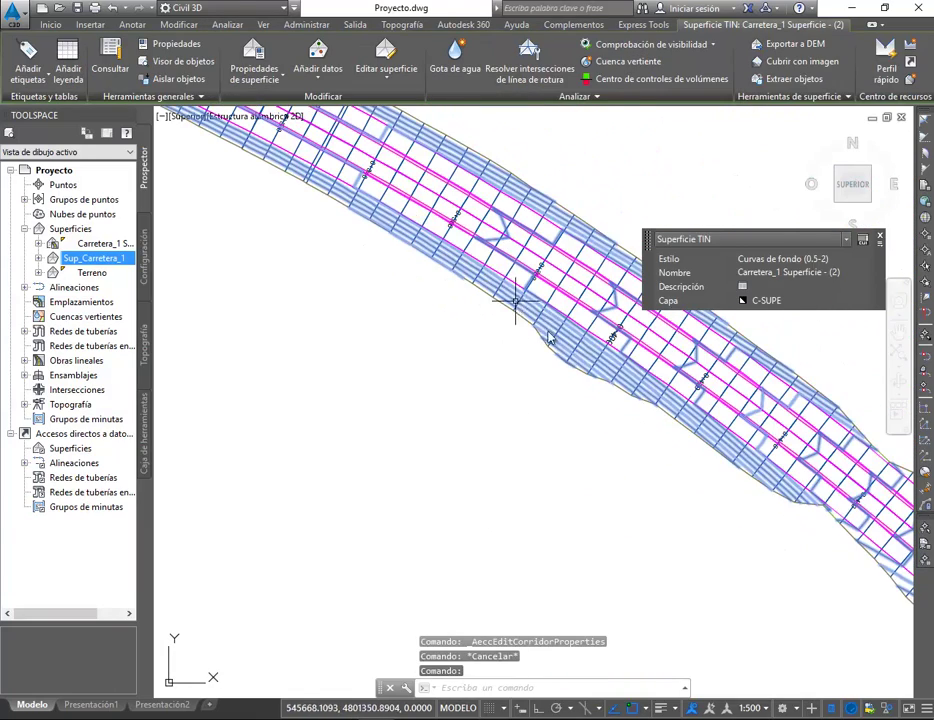
{"action": "scroll", "coordinate": [618, 362], "scroll_direction": "up", "scroll_amount": 4}
{"action": "middle_click_drag", "start_coordinate": [827, 556], "coordinate": [425, 334]}
{"action": "scroll", "coordinate": [425, 334], "scroll_direction": "down", "scroll_amount": 4}
{"action": "middle_click_drag", "start_coordinate": [692, 564], "coordinate": [397, 172]}
{"action": "scroll", "coordinate": [532, 427], "scroll_direction": "down", "scroll_amount": 4}
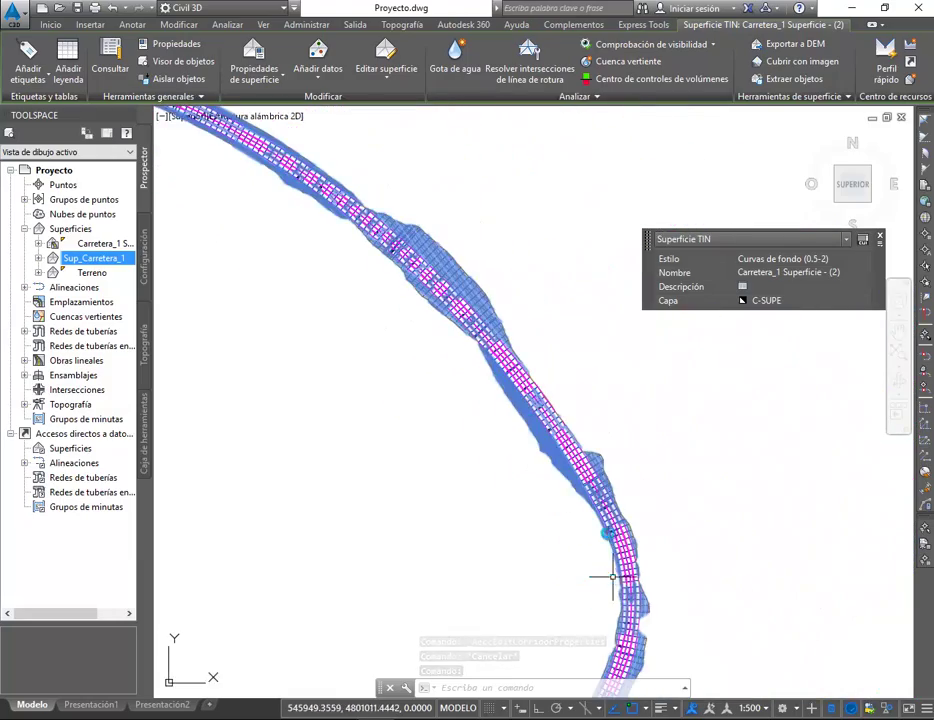
{"action": "scroll", "coordinate": [402, 340], "scroll_direction": "up", "scroll_amount": 4}
{"action": "scroll", "coordinate": [429, 270], "scroll_direction": "up", "scroll_amount": 1}
{"action": "scroll", "coordinate": [429, 270], "scroll_direction": "up", "scroll_amount": 3}
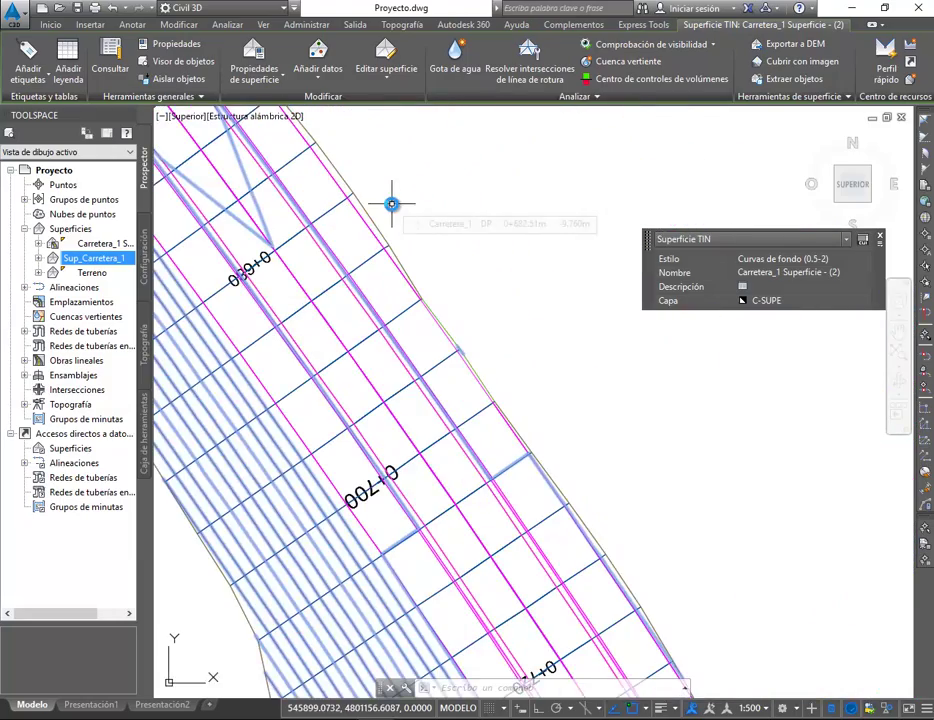
{"action": "scroll", "coordinate": [421, 277], "scroll_direction": "down", "scroll_amount": 3}
{"action": "scroll", "coordinate": [425, 282], "scroll_direction": "down", "scroll_amount": 3}
{"action": "middle_click_drag", "start_coordinate": [558, 547], "coordinate": [499, 300]}
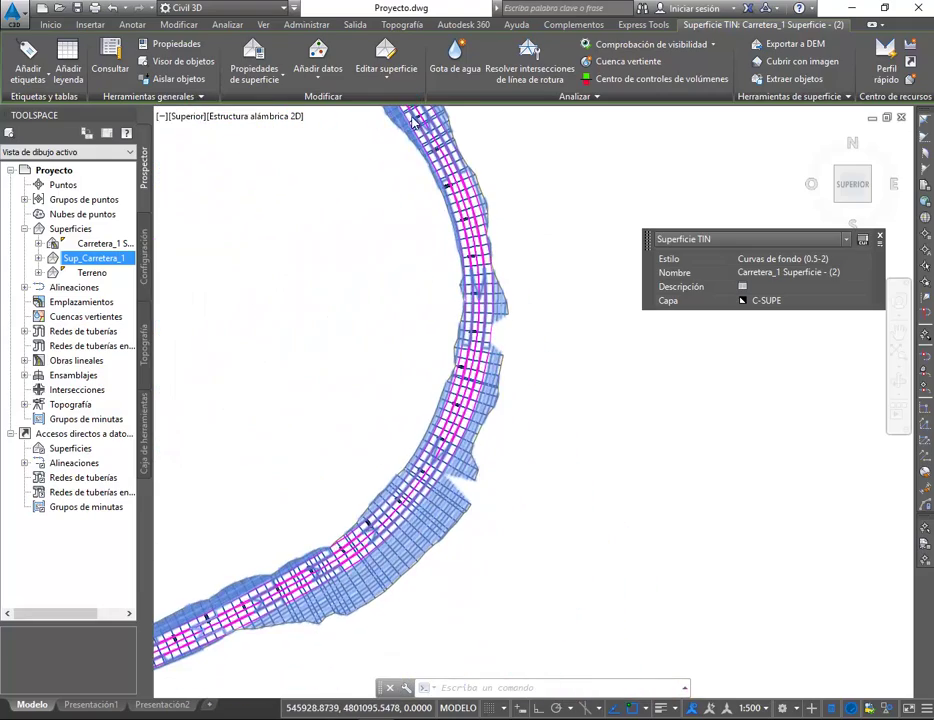
Examine the gaps between the outer slopes on the bend before station 1+000, and deselect the surface to view the whole corridor
{"action": "scroll", "coordinate": [473, 530], "scroll_direction": "up", "scroll_amount": 3}
{"action": "scroll", "coordinate": [421, 324], "scroll_direction": "up", "scroll_amount": 4}
{"action": "middle_click_drag", "start_coordinate": [563, 375], "coordinate": [576, 289]}
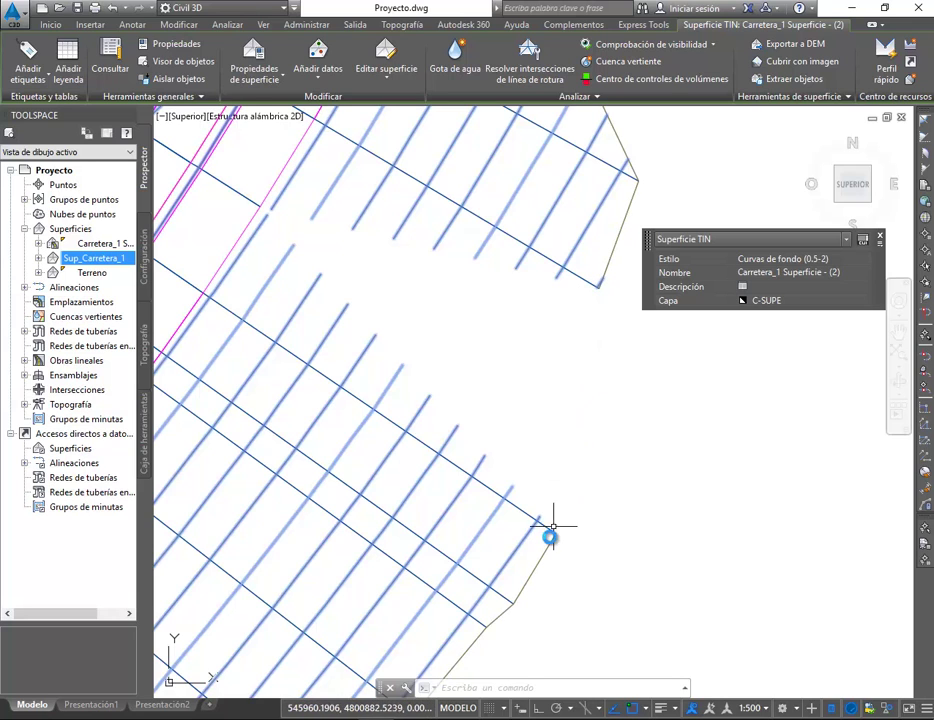
{"action": "scroll", "coordinate": [600, 282], "scroll_direction": "down", "scroll_amount": 3}
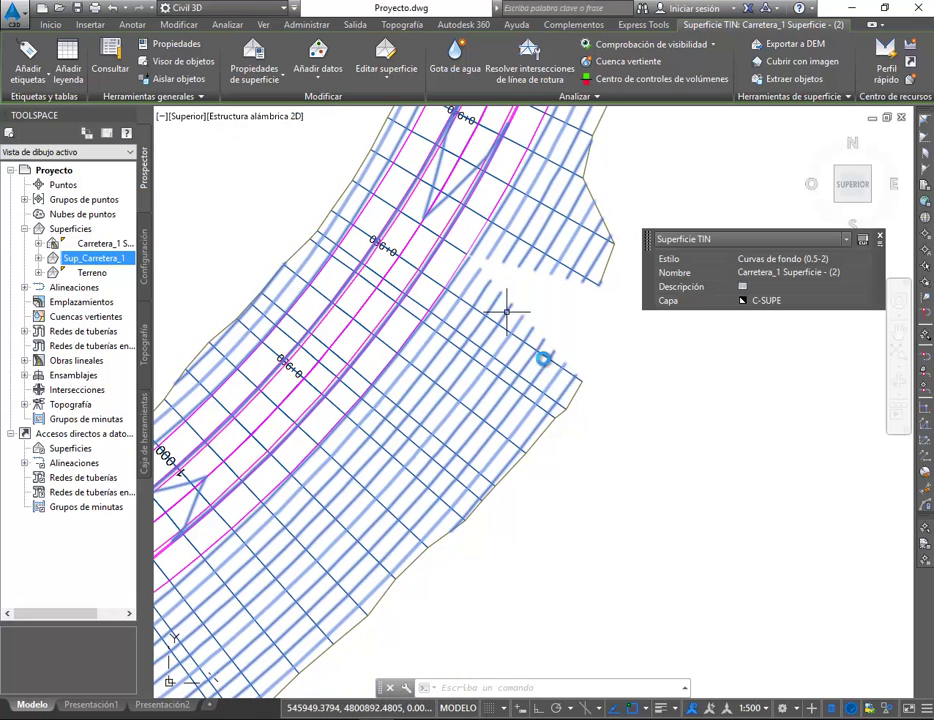
{"action": "scroll", "coordinate": [597, 276], "scroll_direction": "down", "scroll_amount": 5}
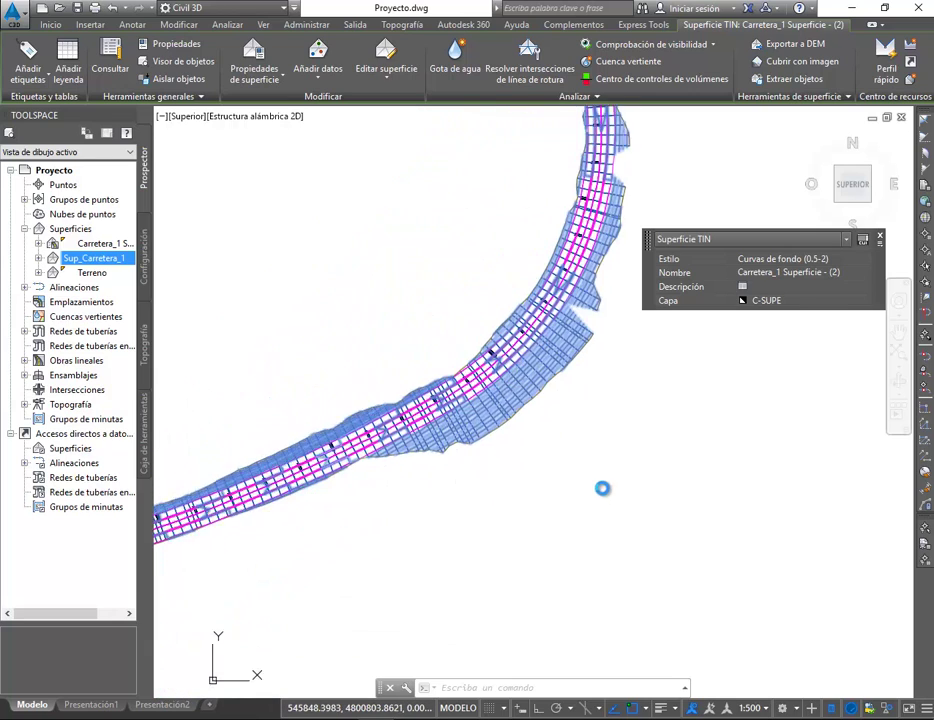
{"action": "scroll", "coordinate": [601, 483], "scroll_direction": "down", "scroll_amount": 5}
{"action": "middle_click_drag", "start_coordinate": [510, 312], "coordinate": [535, 531]}
{"action": "key", "text": "Escape"}
{"action": "middle_click_drag", "start_coordinate": [354, 345], "coordinate": [445, 296]}
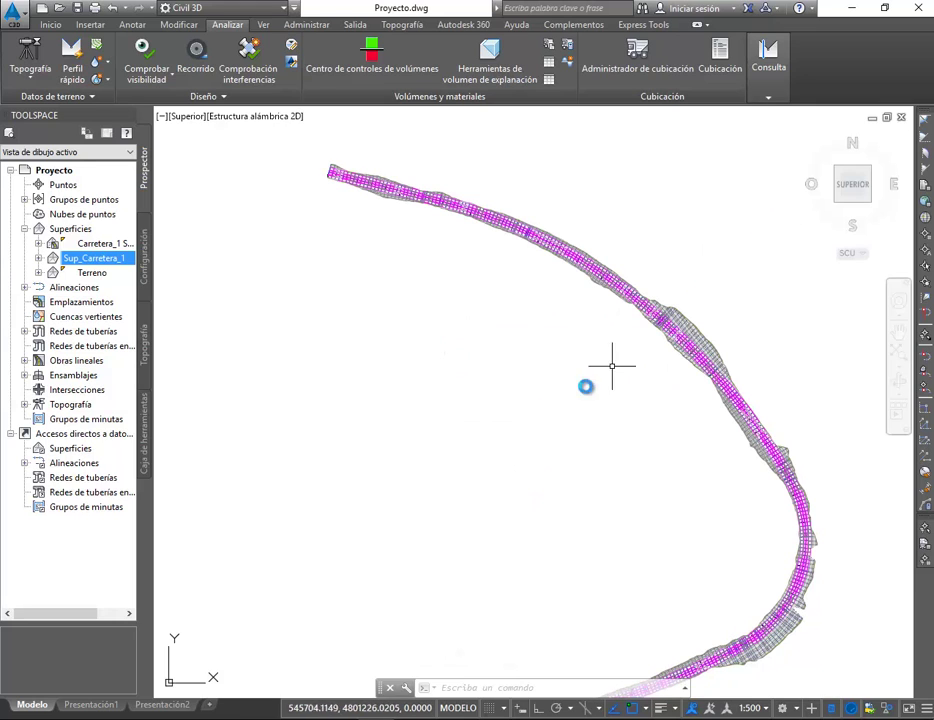
{"action": "middle_click_drag", "start_coordinate": [523, 438], "coordinate": [536, 413]}
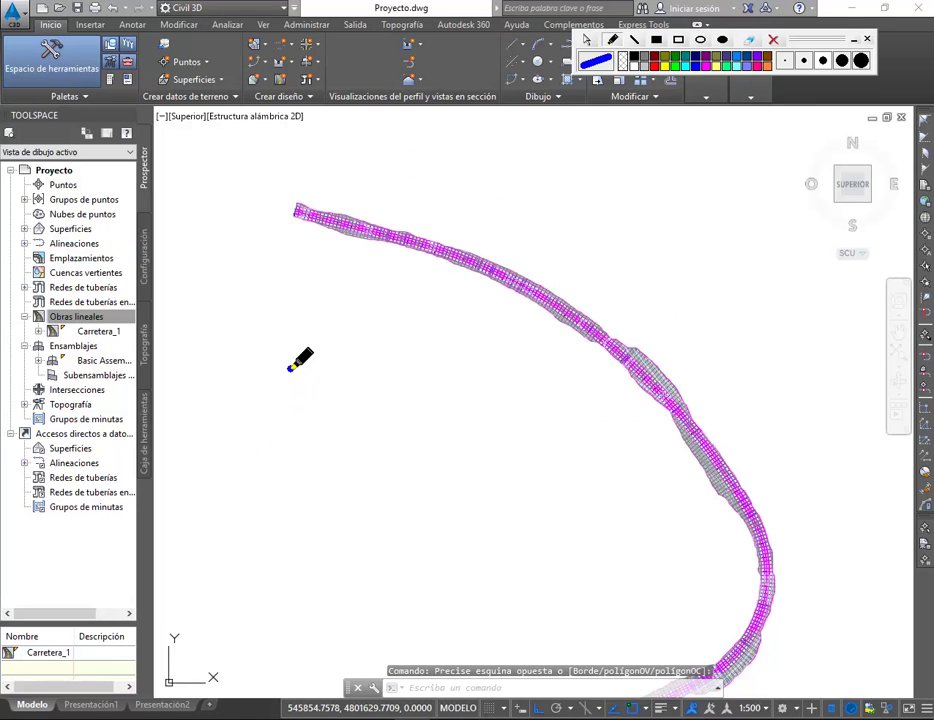
Sketch a blue freehand road axis with a tight right-angle bend and short cross-section ticks along it that overlap inside the bend
{"action": "mouse_move", "coordinate": [288, 368]}
{"action": "left_mouse_down"}
{"action": "mouse_move", "coordinate": [474, 368]}
{"action": "mouse_move", "coordinate": [475, 520]}
{"action": "left_mouse_up"}
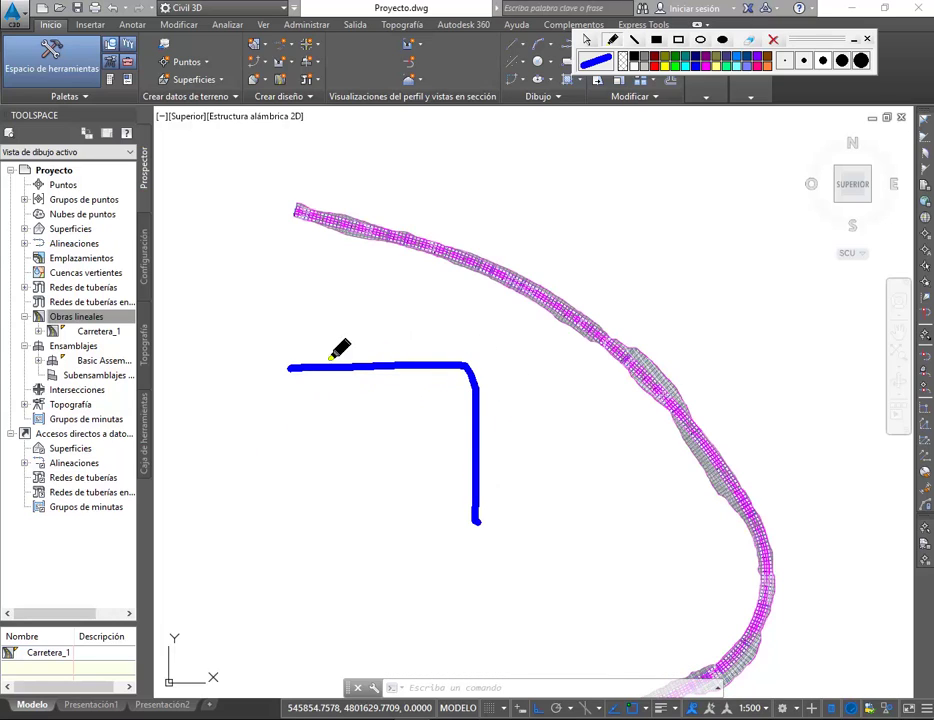
{"action": "mouse_move", "coordinate": [302, 350]}
{"action": "left_mouse_down"}
{"action": "mouse_move", "coordinate": [302, 384]}
{"action": "mouse_move", "coordinate": [361, 385]}
{"action": "left_mouse_up"}
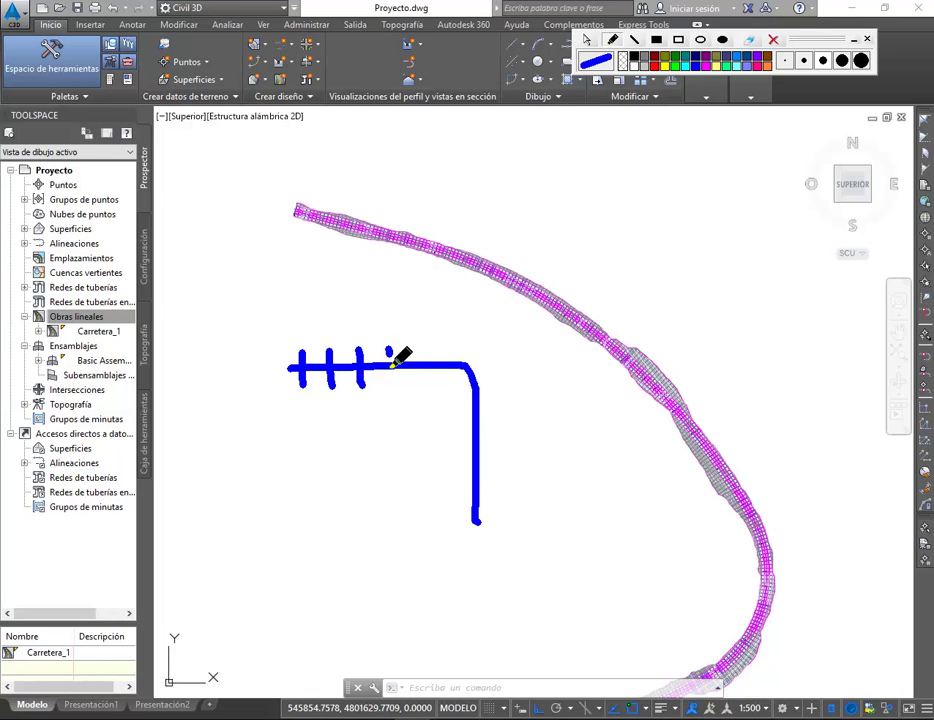
{"action": "left_click_drag", "start_coordinate": [390, 348], "coordinate": [391, 394]}
{"action": "left_click_drag", "start_coordinate": [421, 349], "coordinate": [421, 396]}
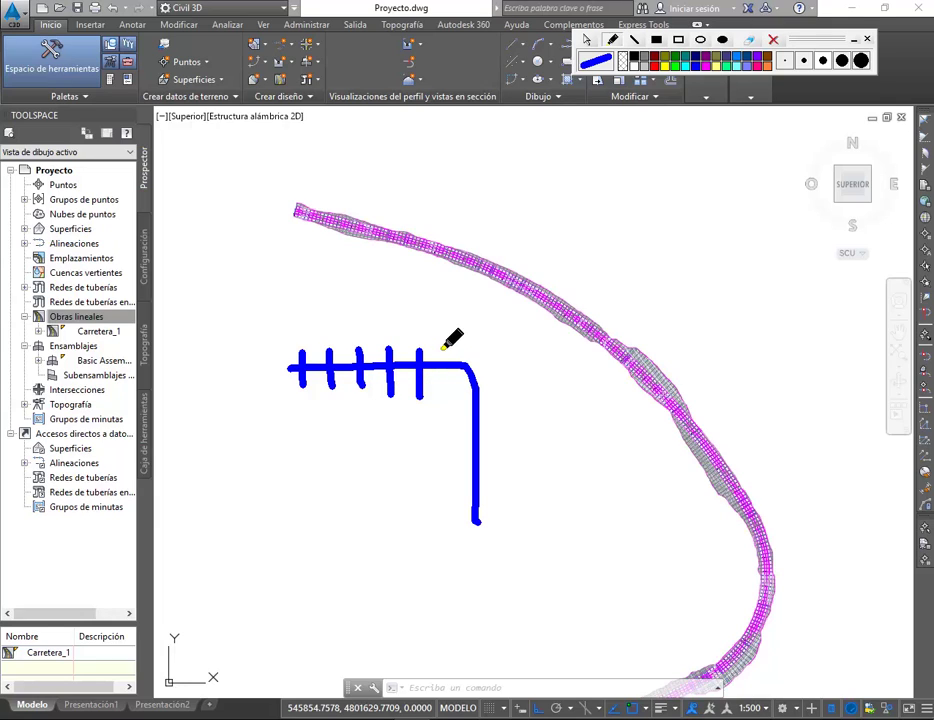
{"action": "left_click_drag", "start_coordinate": [446, 346], "coordinate": [446, 385]}
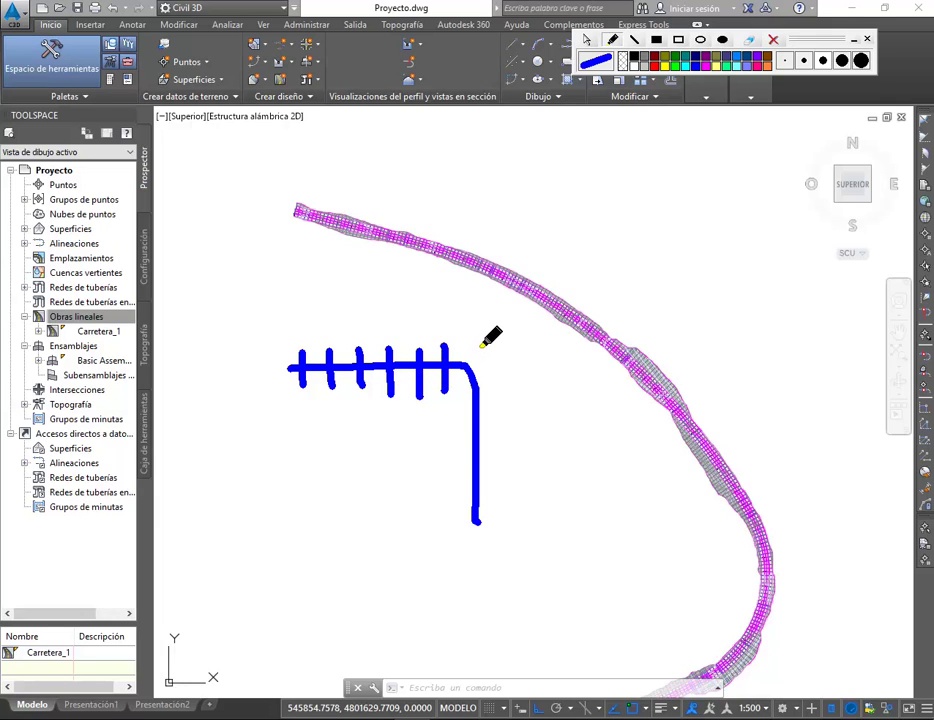
{"action": "mouse_move", "coordinate": [482, 347]}
{"action": "left_mouse_down"}
{"action": "mouse_move", "coordinate": [459, 394]}
{"action": "mouse_move", "coordinate": [502, 405]}
{"action": "left_mouse_up"}
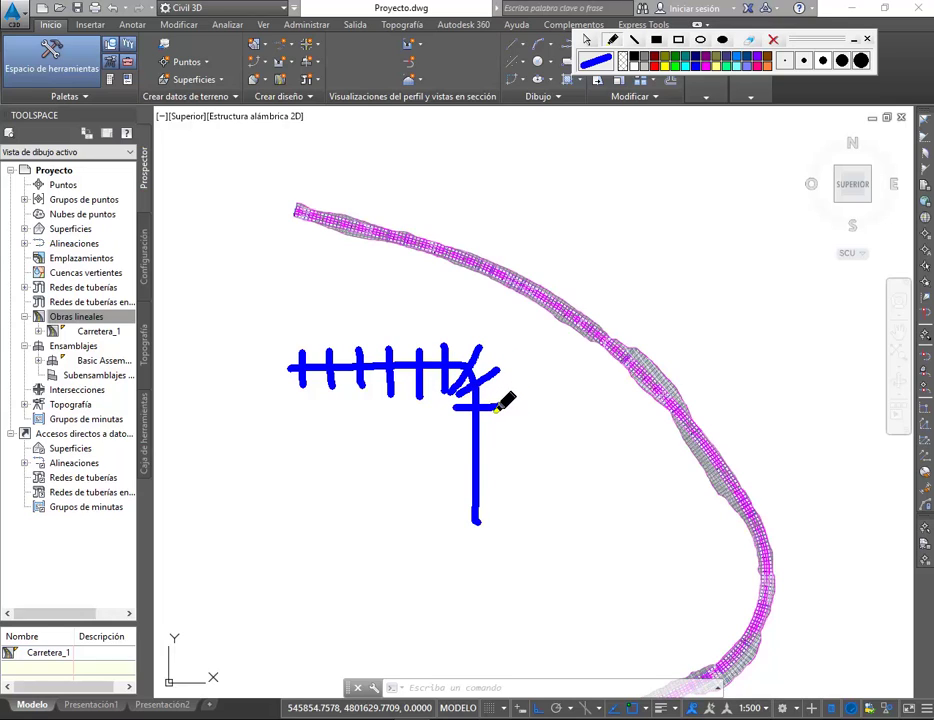
{"action": "left_click_drag", "start_coordinate": [451, 433], "coordinate": [502, 433]}
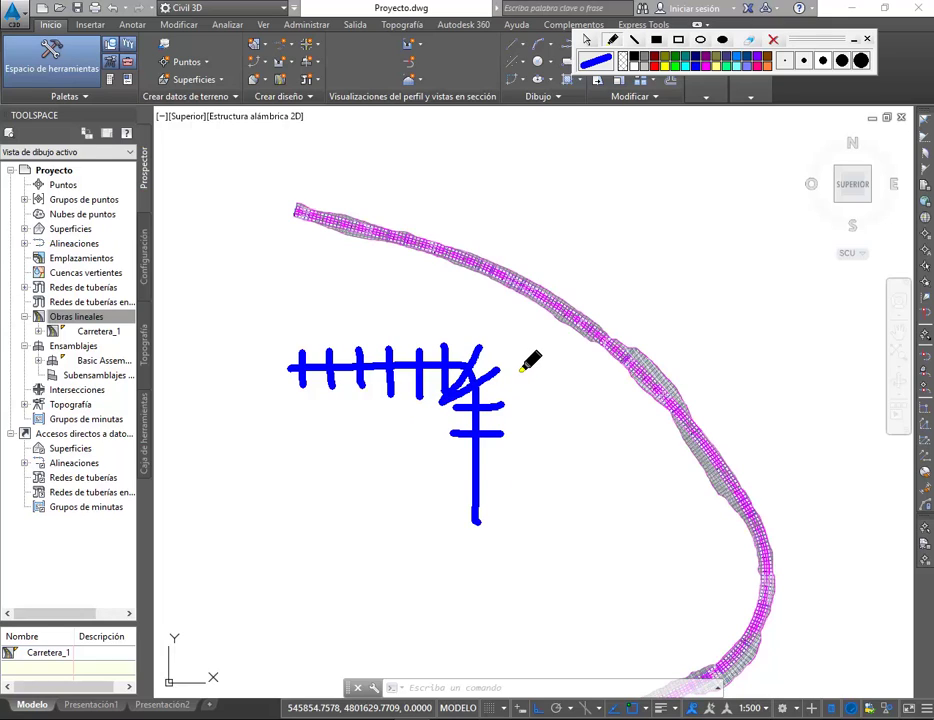
Clear the tight-bend sketch and draw a blue freehand road axis with a wide curve, crossed by seven cross-section lines
{"action": "left_click", "coordinate": [775, 45]}
{"action": "mouse_move", "coordinate": [227, 340]}
{"action": "left_mouse_down"}
{"action": "mouse_move", "coordinate": [287, 337]}
{"action": "mouse_move", "coordinate": [393, 384]}
{"action": "mouse_move", "coordinate": [432, 467]}
{"action": "mouse_move", "coordinate": [432, 546]}
{"action": "left_mouse_up"}
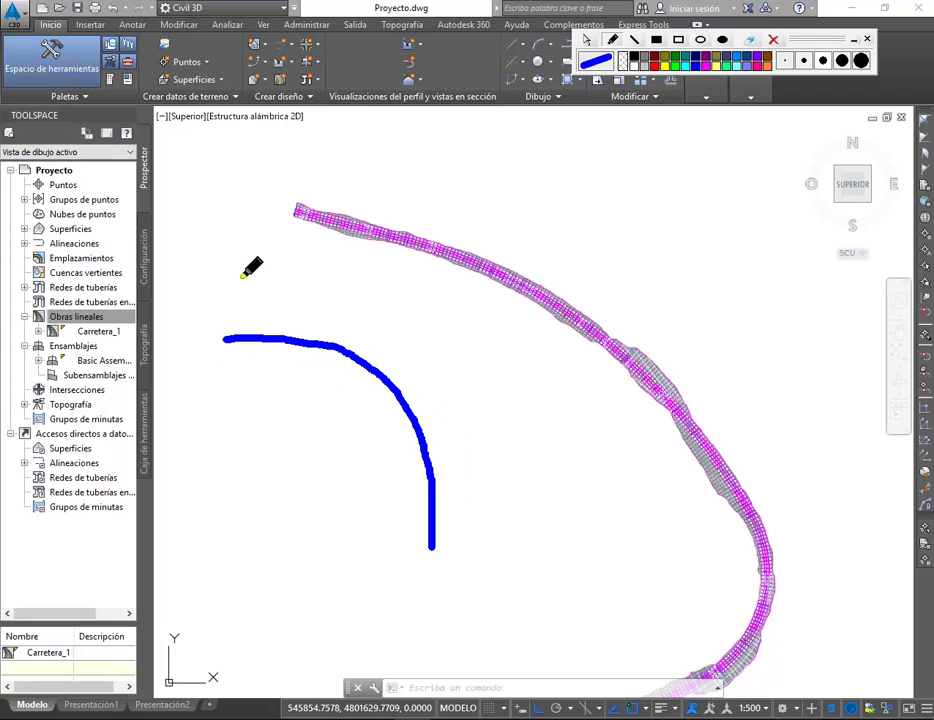
{"action": "left_click_drag", "start_coordinate": [240, 276], "coordinate": [241, 396]}
{"action": "left_click_drag", "start_coordinate": [305, 274], "coordinate": [301, 402]}
{"action": "left_click_drag", "start_coordinate": [366, 306], "coordinate": [310, 445]}
{"action": "left_click_drag", "start_coordinate": [419, 348], "coordinate": [277, 446]}
{"action": "mouse_move", "coordinate": [440, 403]}
{"action": "left_mouse_down"}
{"action": "mouse_move", "coordinate": [327, 436]}
{"action": "mouse_move", "coordinate": [298, 455]}
{"action": "left_mouse_up"}
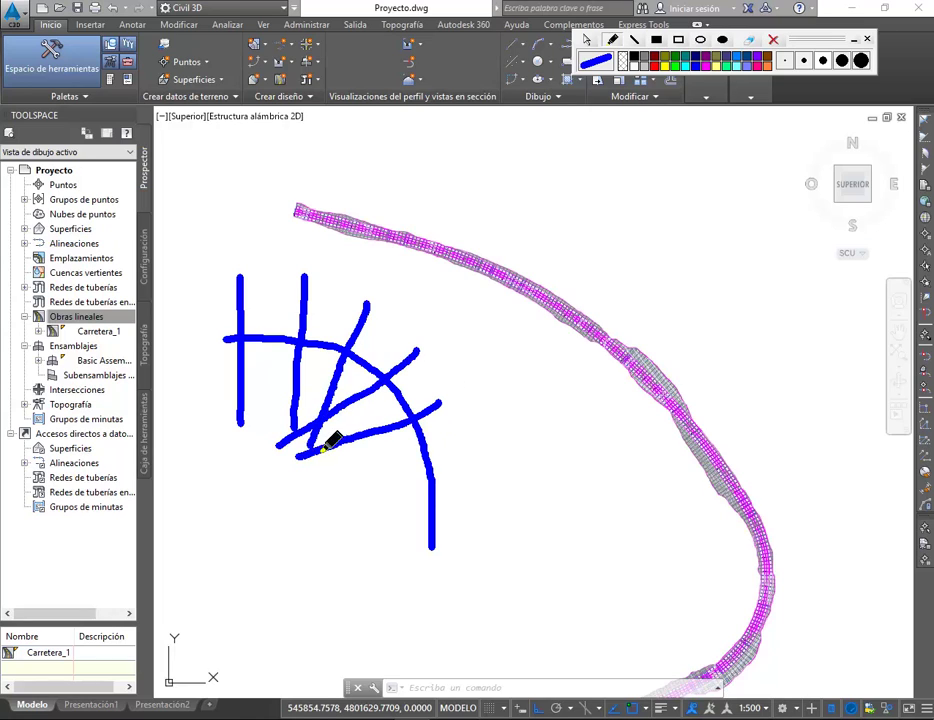
{"action": "left_click_drag", "start_coordinate": [480, 459], "coordinate": [312, 473]}
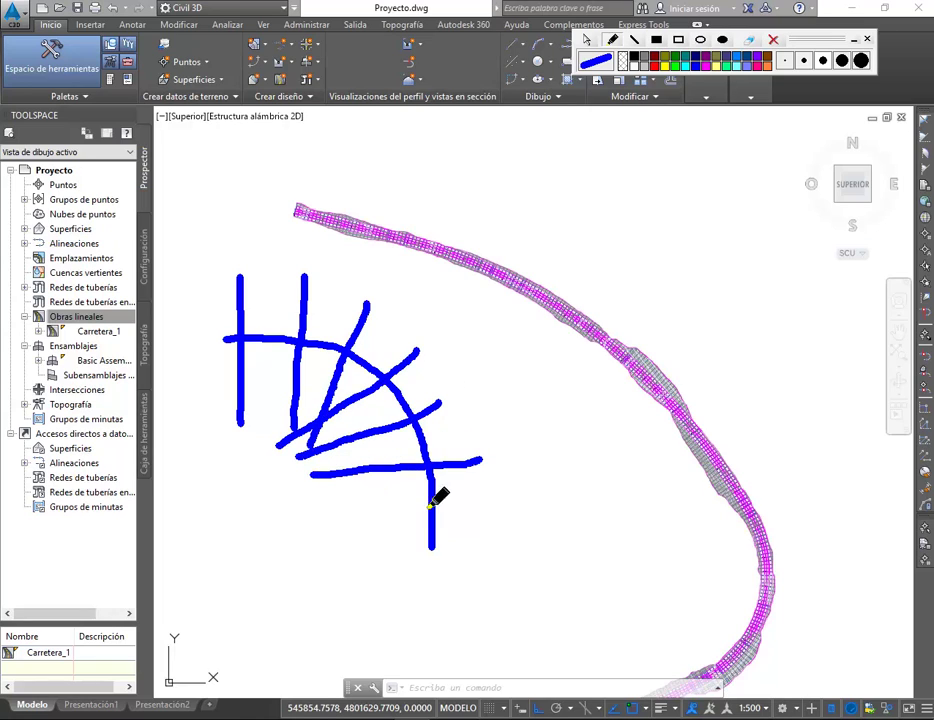
{"action": "left_click_drag", "start_coordinate": [523, 517], "coordinate": [340, 523]}
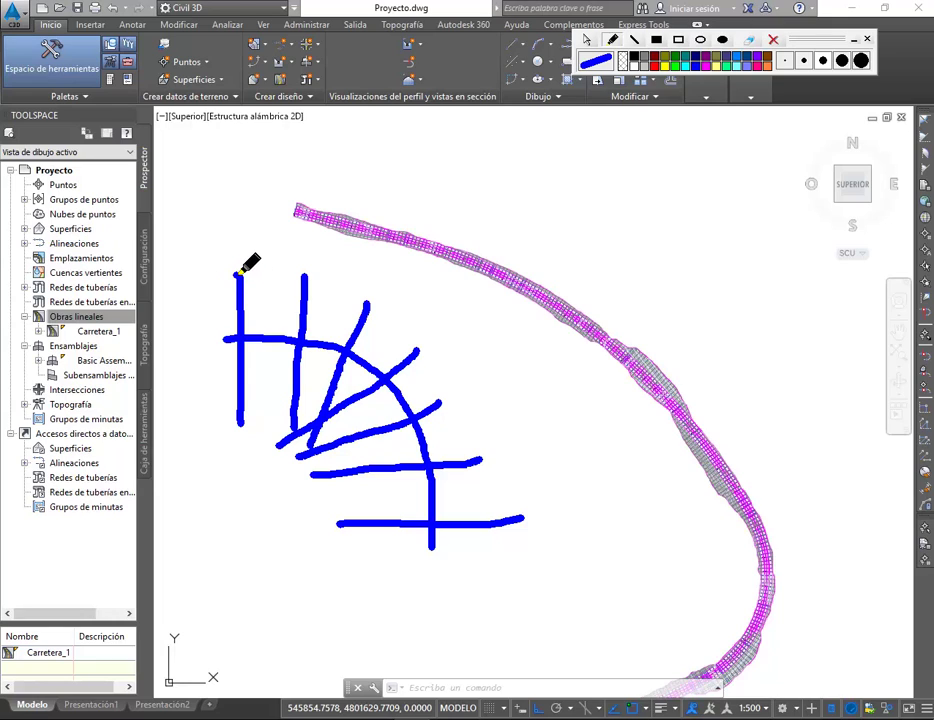
Join the cross-section ends in blue, trace the inner and outer limits in red, and sketch the inner limit's loop separately
{"action": "mouse_move", "coordinate": [238, 273]}
{"action": "left_mouse_down"}
{"action": "mouse_move", "coordinate": [295, 271]}
{"action": "mouse_move", "coordinate": [378, 314]}
{"action": "mouse_move", "coordinate": [522, 515]}
{"action": "left_mouse_up"}
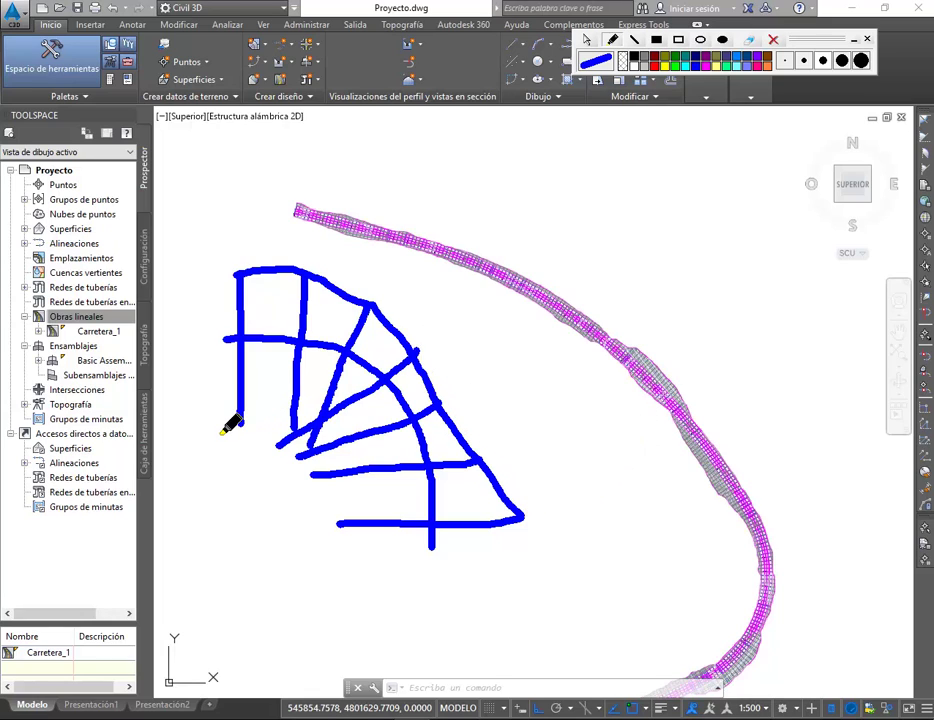
{"action": "left_click_drag", "start_coordinate": [237, 423], "coordinate": [307, 427]}
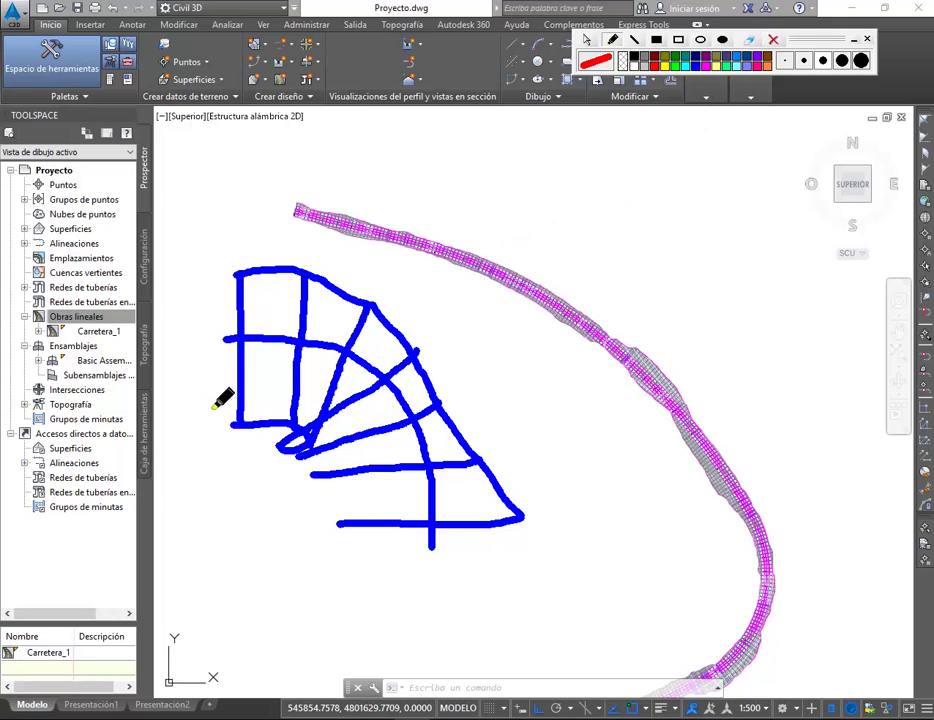
{"action": "mouse_move", "coordinate": [226, 430]}
{"action": "left_mouse_down"}
{"action": "mouse_move", "coordinate": [292, 427]}
{"action": "mouse_move", "coordinate": [308, 445]}
{"action": "mouse_move", "coordinate": [289, 452]}
{"action": "mouse_move", "coordinate": [313, 440]}
{"action": "mouse_move", "coordinate": [346, 532]}
{"action": "left_mouse_up"}
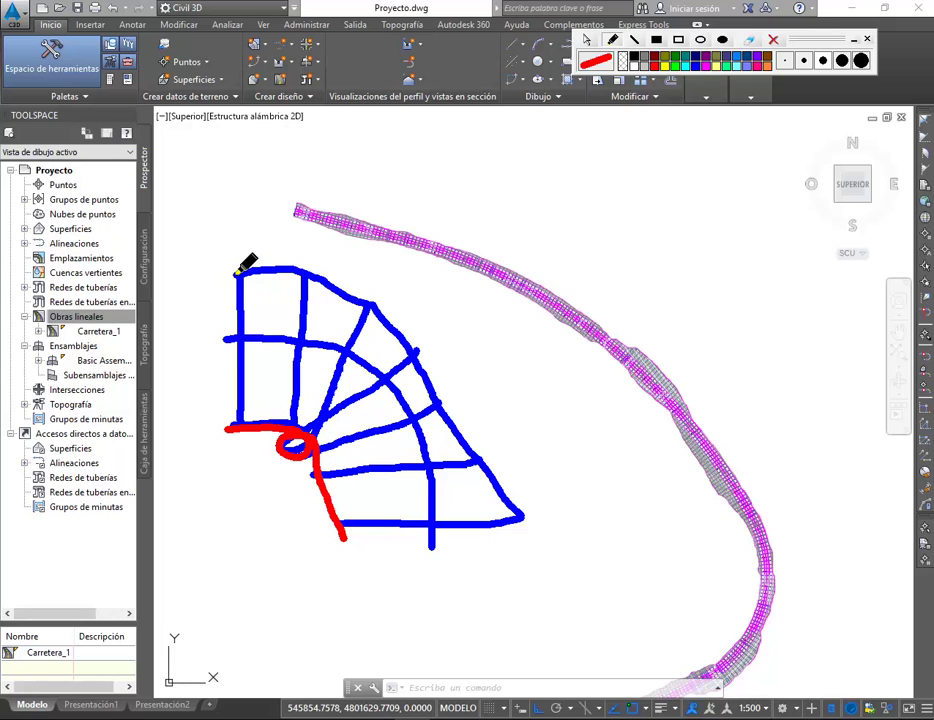
{"action": "mouse_move", "coordinate": [249, 271]}
{"action": "left_mouse_down"}
{"action": "mouse_move", "coordinate": [306, 270]}
{"action": "mouse_move", "coordinate": [355, 295]}
{"action": "mouse_move", "coordinate": [441, 390]}
{"action": "mouse_move", "coordinate": [467, 454]}
{"action": "mouse_move", "coordinate": [507, 482]}
{"action": "mouse_move", "coordinate": [537, 524]}
{"action": "left_mouse_up"}
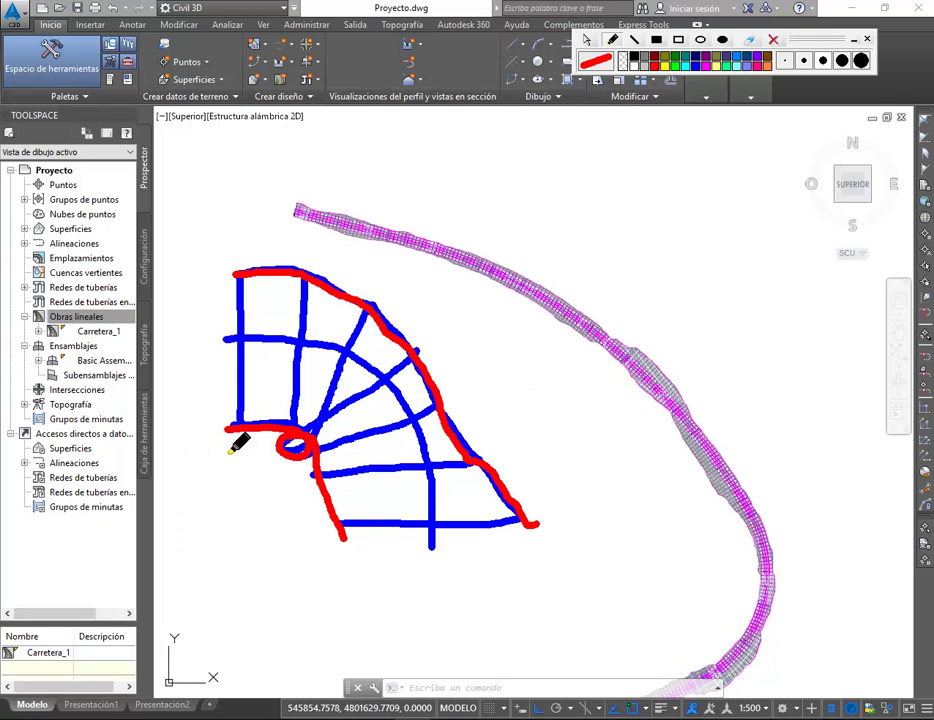
{"action": "mouse_move", "coordinate": [202, 485]}
{"action": "left_mouse_down"}
{"action": "mouse_move", "coordinate": [243, 510]}
{"action": "mouse_move", "coordinate": [233, 513]}
{"action": "mouse_move", "coordinate": [292, 568]}
{"action": "mouse_move", "coordinate": [290, 583]}
{"action": "left_mouse_up"}
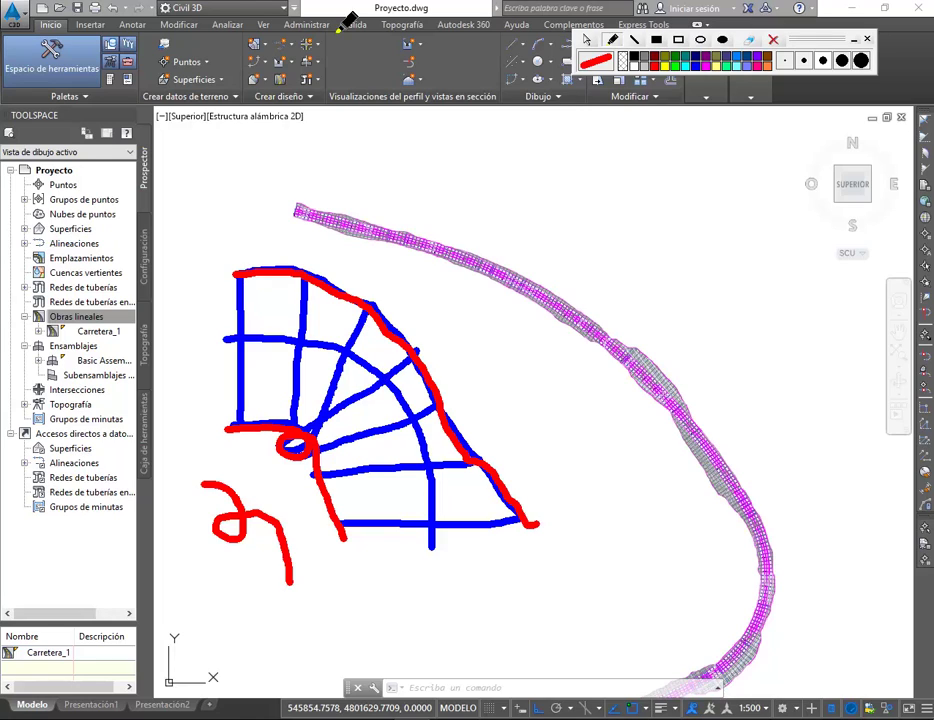
Sketch a red road cross-section above the corridor with a flat platform, a slope at each end and a sloping terrain line
{"action": "left_click_drag", "start_coordinate": [557, 187], "coordinate": [698, 188]}
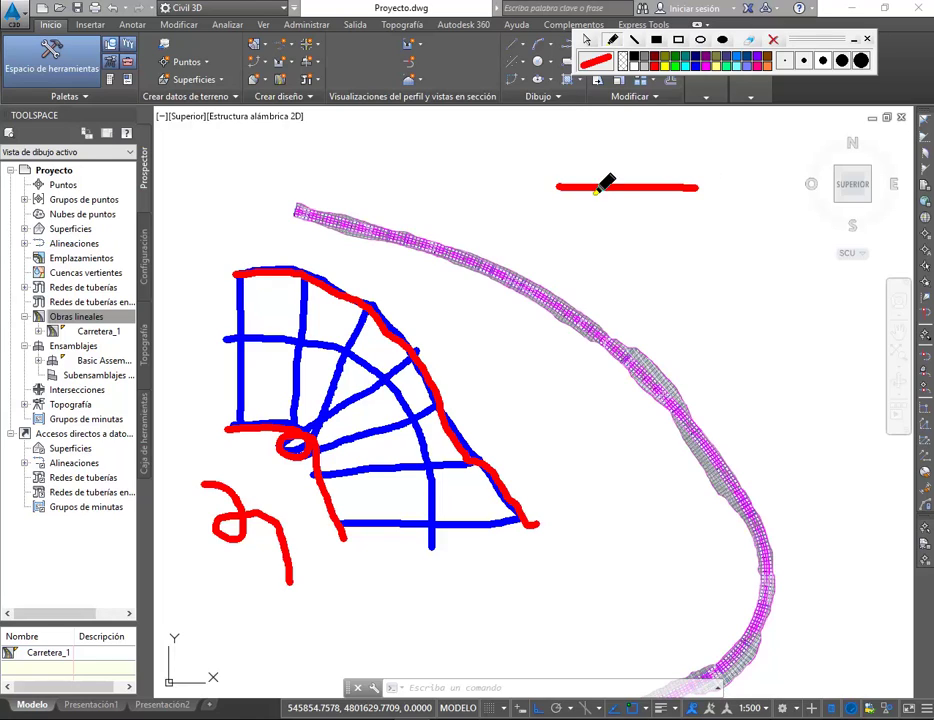
{"action": "left_click_drag", "start_coordinate": [557, 187], "coordinate": [523, 230]}
{"action": "left_click_drag", "start_coordinate": [698, 187], "coordinate": [733, 142]}
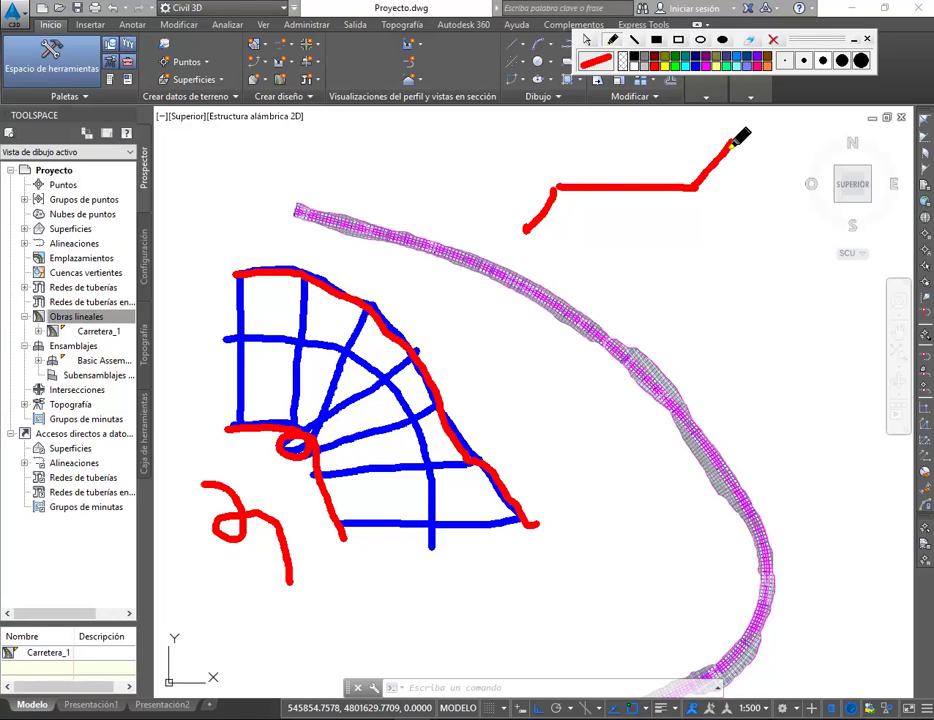
{"action": "mouse_move", "coordinate": [498, 236]}
{"action": "left_mouse_down"}
{"action": "mouse_move", "coordinate": [735, 140]}
{"action": "mouse_move", "coordinate": [770, 138]}
{"action": "left_mouse_up"}
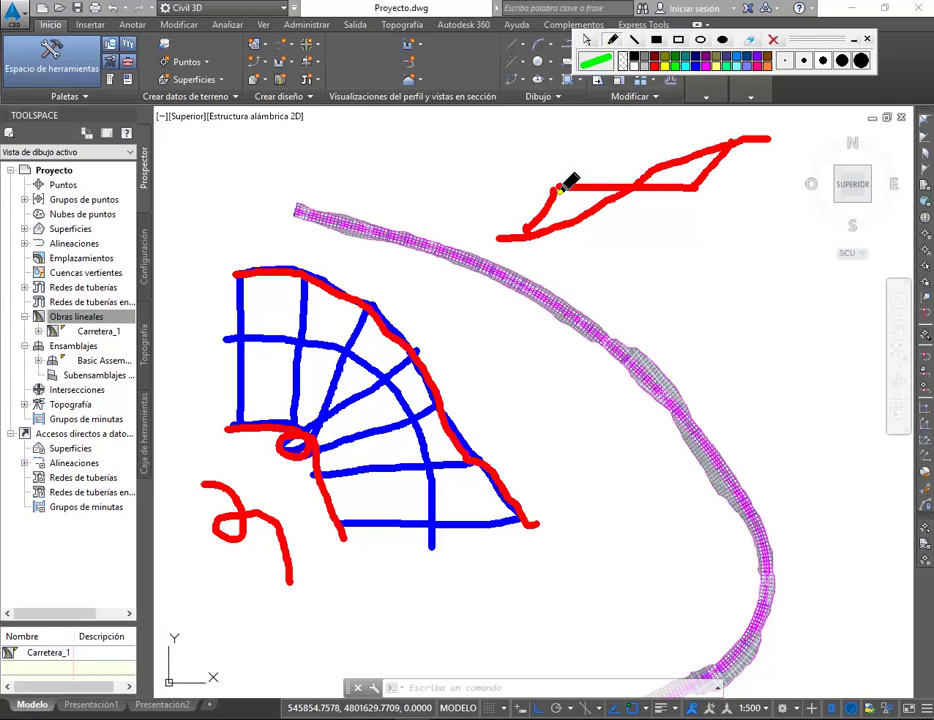
Shade the fill and part of the cut green, mark a vertical limit across the cut, and erase all sketches
{"action": "left_click_drag", "start_coordinate": [557, 191], "coordinate": [538, 232]}
{"action": "mouse_move", "coordinate": [622, 186]}
{"action": "left_mouse_down"}
{"action": "mouse_move", "coordinate": [609, 179]}
{"action": "mouse_move", "coordinate": [596, 189]}
{"action": "left_mouse_up"}
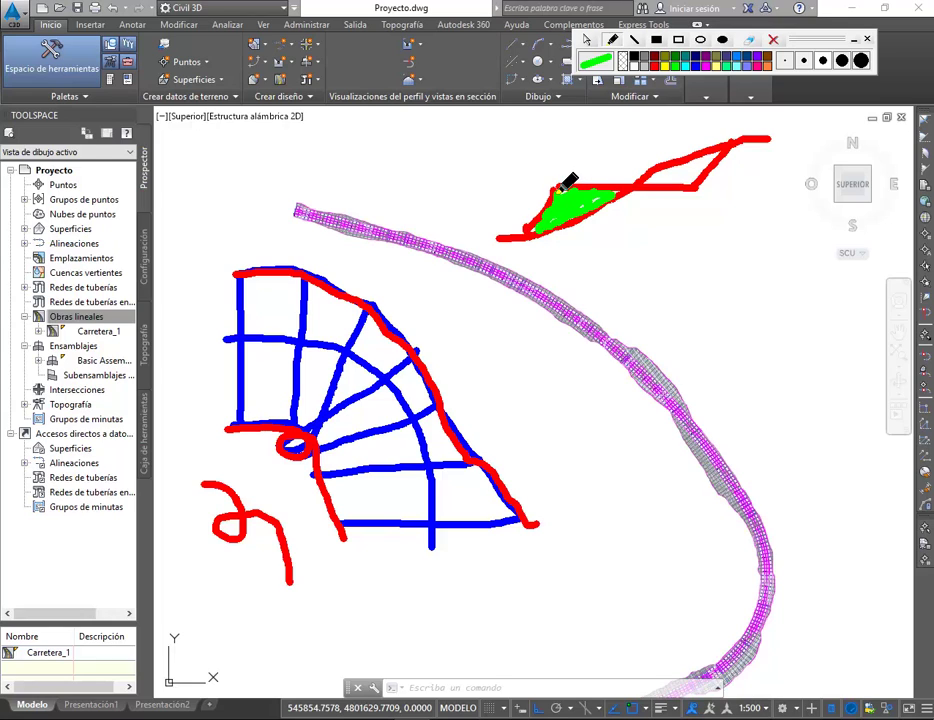
{"action": "mouse_move", "coordinate": [558, 186]}
{"action": "left_mouse_down"}
{"action": "mouse_move", "coordinate": [503, 226]}
{"action": "mouse_move", "coordinate": [535, 194]}
{"action": "mouse_move", "coordinate": [541, 230]}
{"action": "left_mouse_up"}
{"action": "left_click_drag", "start_coordinate": [650, 175], "coordinate": [673, 174]}
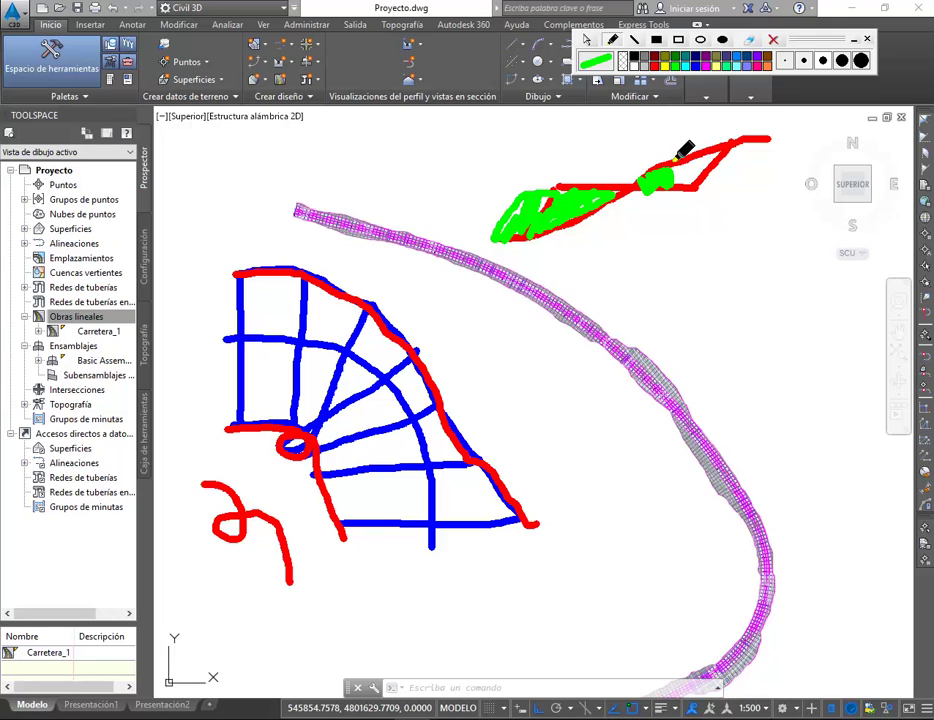
{"action": "left_click_drag", "start_coordinate": [673, 126], "coordinate": [673, 208]}
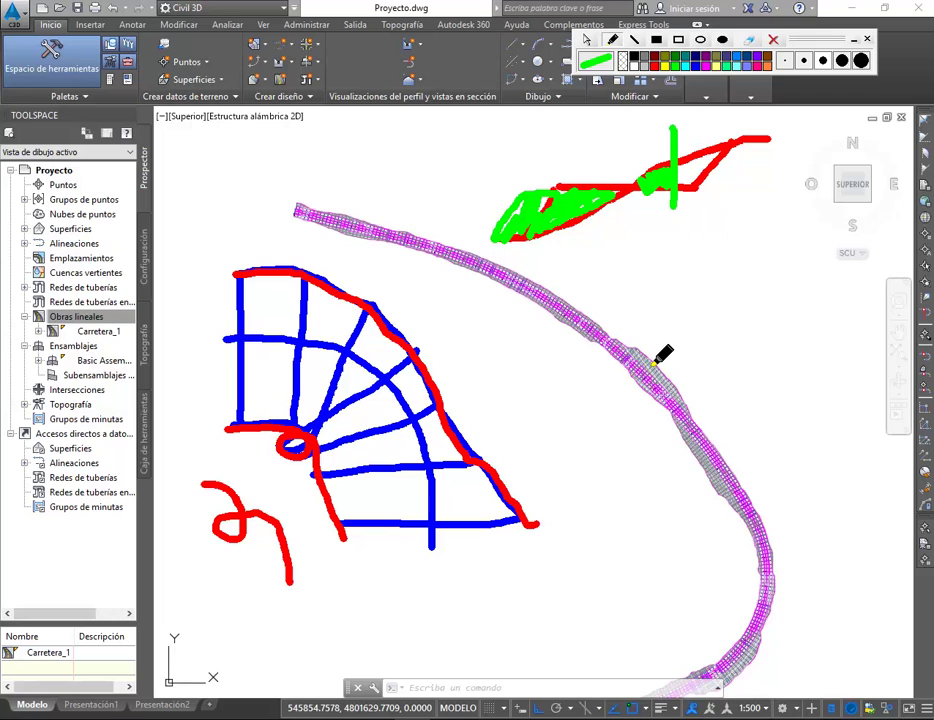
{"action": "left_click", "coordinate": [775, 40]}
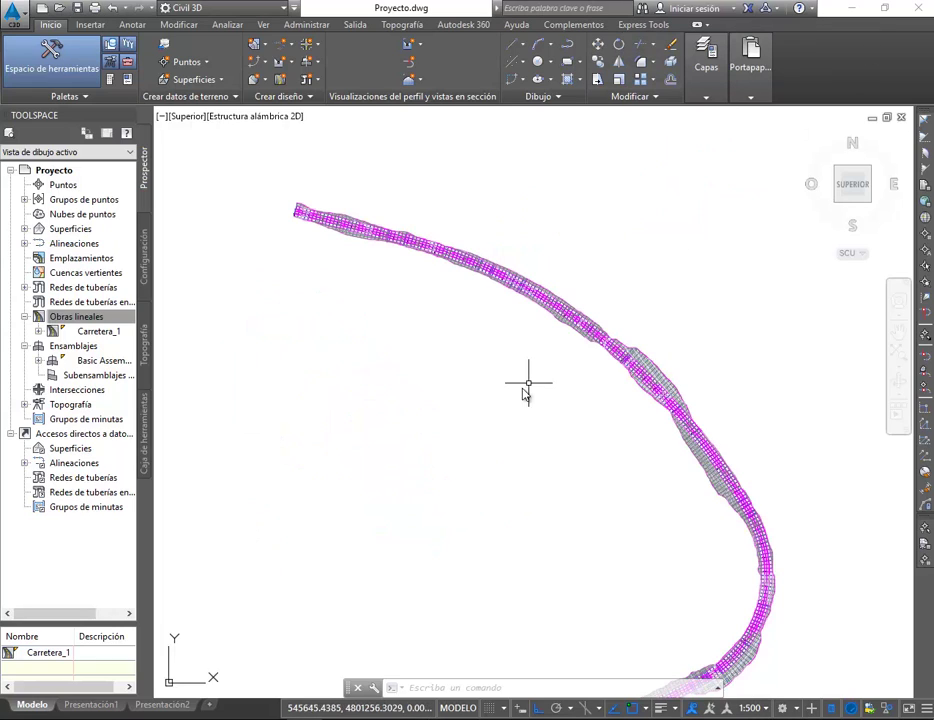
Examine the slope edge between stations 0+700 and 0+760, highlight the Carretera_1 corridor to check its extents, and deselect it
{"action": "middle_click_drag", "start_coordinate": [617, 493], "coordinate": [542, 348]}
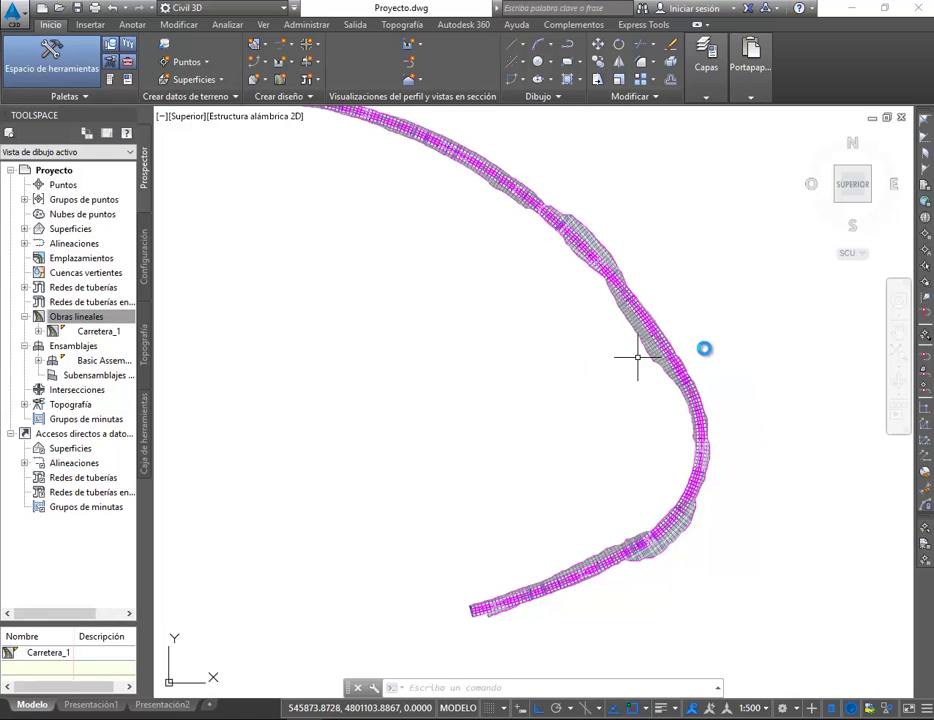
{"action": "scroll", "coordinate": [702, 348], "scroll_direction": "up", "scroll_amount": 5}
{"action": "scroll", "coordinate": [450, 423], "scroll_direction": "up", "scroll_amount": 2}
{"action": "middle_click_drag", "start_coordinate": [363, 460], "coordinate": [439, 478]}
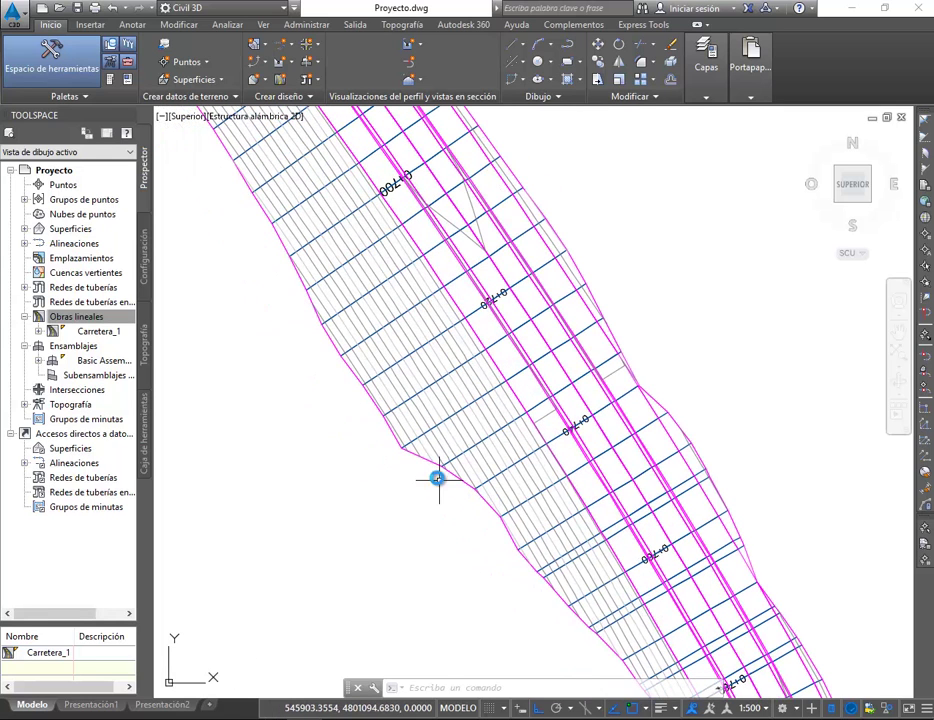
{"action": "mouse_move", "coordinate": [429, 460]}
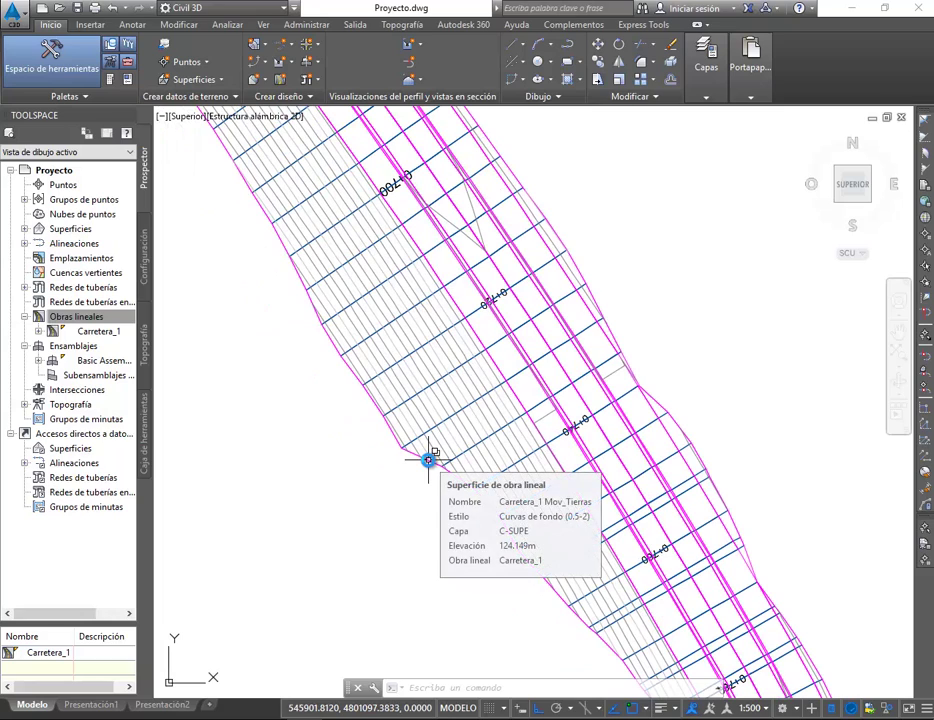
{"action": "left_click", "coordinate": [554, 403]}
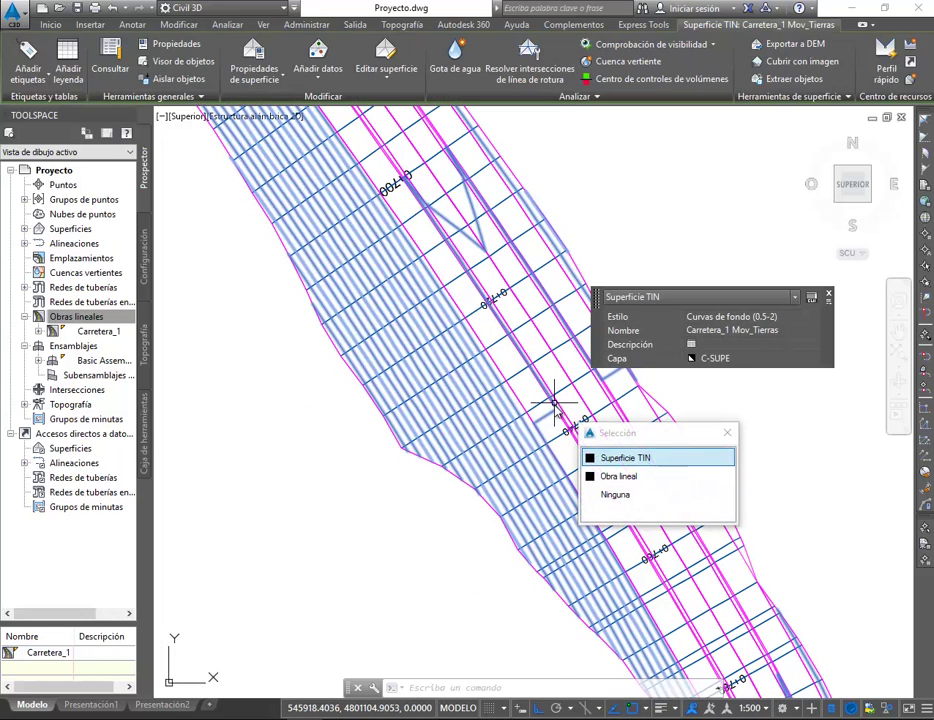
{"action": "left_click", "coordinate": [605, 478]}
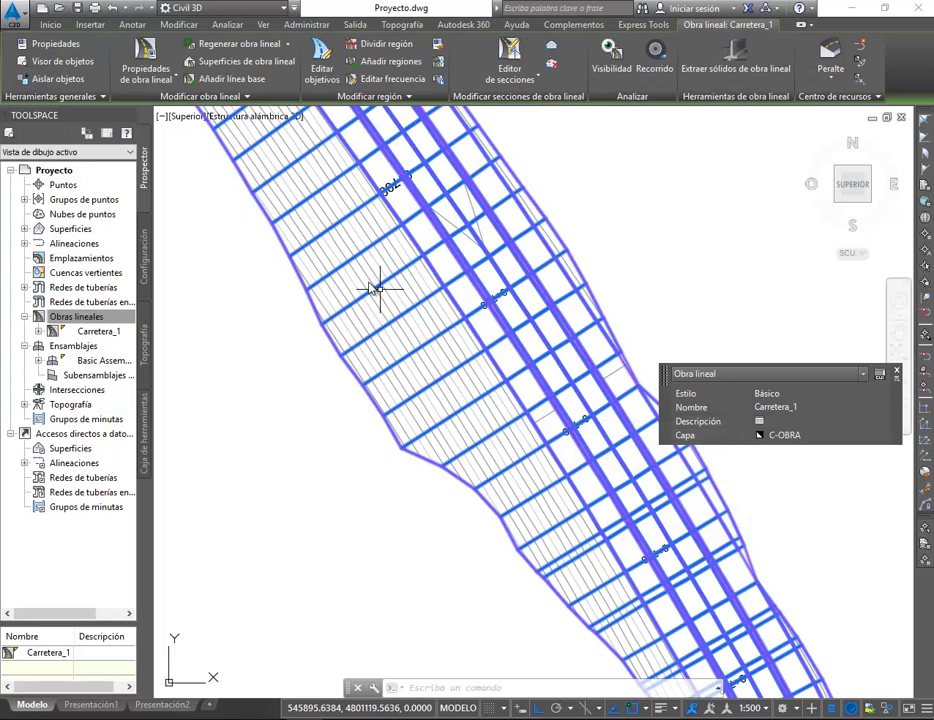
{"action": "scroll", "coordinate": [370, 308], "scroll_direction": "down", "scroll_amount": 10}
{"action": "middle_click_drag", "start_coordinate": [371, 309], "coordinate": [544, 409]}
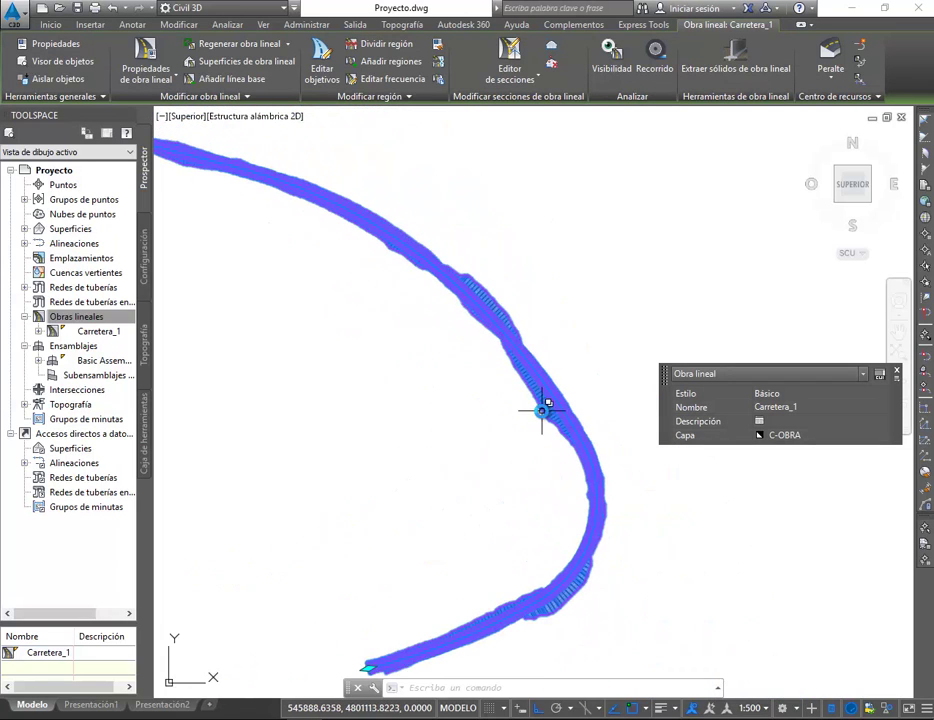
{"action": "middle_click_drag", "start_coordinate": [328, 348], "coordinate": [427, 365]}
{"action": "left_click", "coordinate": [484, 354]}
{"action": "key", "text": "Escape"}
Inspect the first stretch of the Carretera_1 corridor with it highlighted, checking its cross-sections and slope limits, and deselect it
{"action": "scroll", "coordinate": [446, 234], "scroll_direction": "up", "scroll_amount": 6}
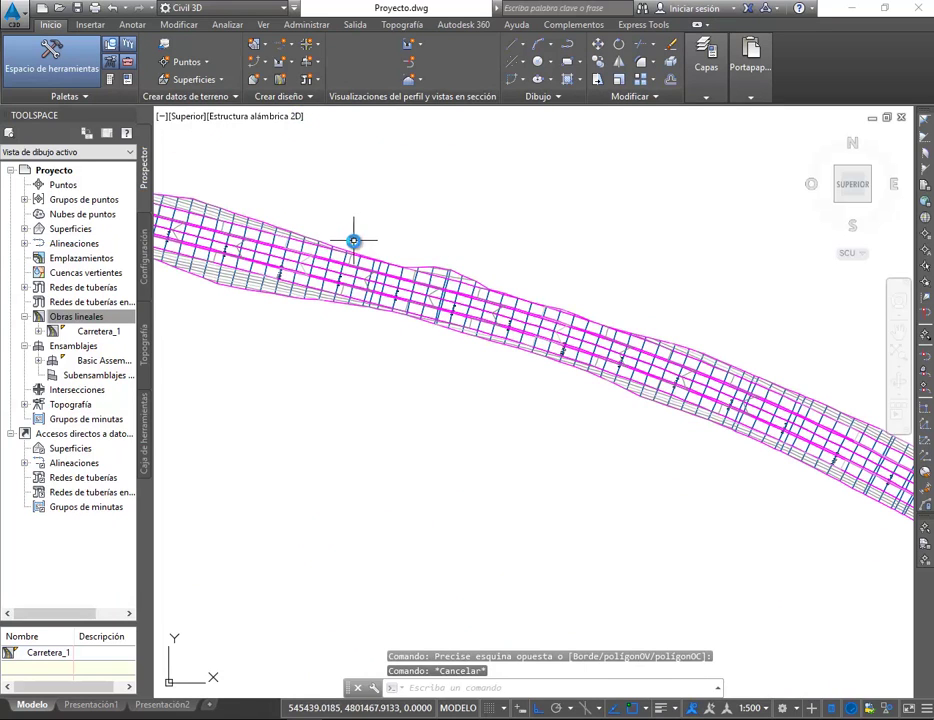
{"action": "scroll", "coordinate": [439, 266], "scroll_direction": "up", "scroll_amount": 2}
{"action": "mouse_move", "coordinate": [439, 266]}
{"action": "middle_mouse_down"}
{"action": "mouse_move", "coordinate": [669, 367]}
{"action": "mouse_move", "coordinate": [640, 365]}
{"action": "middle_mouse_up"}
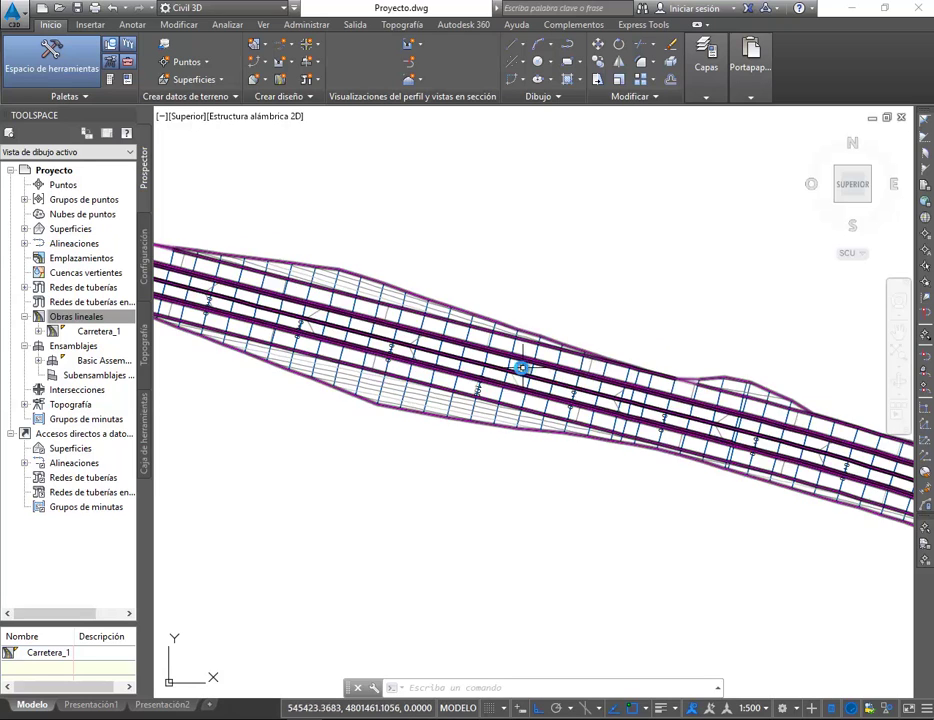
{"action": "left_click", "coordinate": [514, 372]}
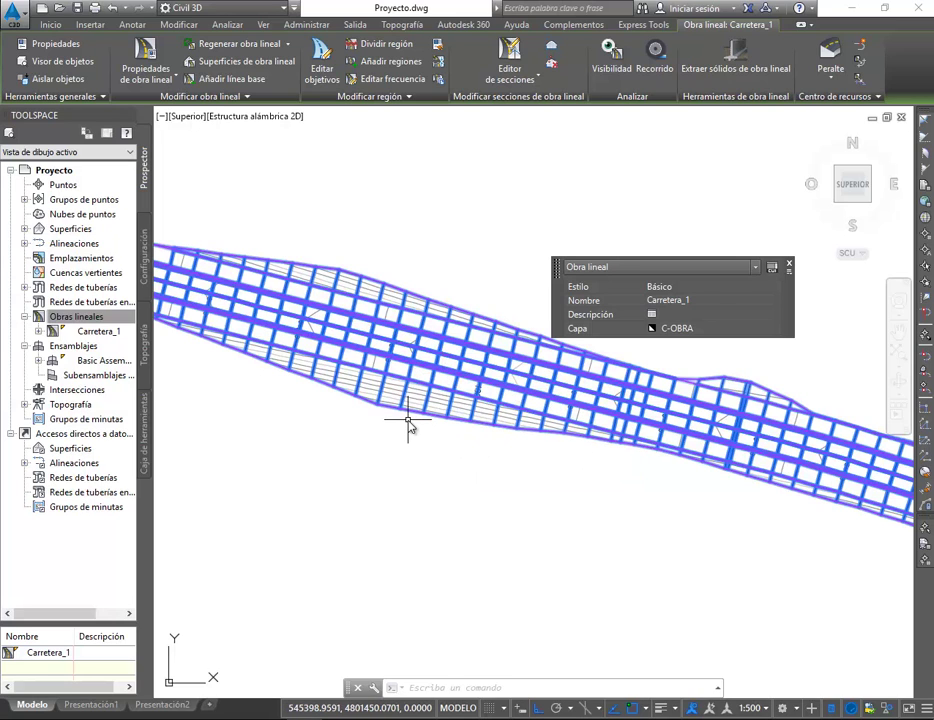
{"action": "middle_click_drag", "start_coordinate": [350, 420], "coordinate": [502, 462]}
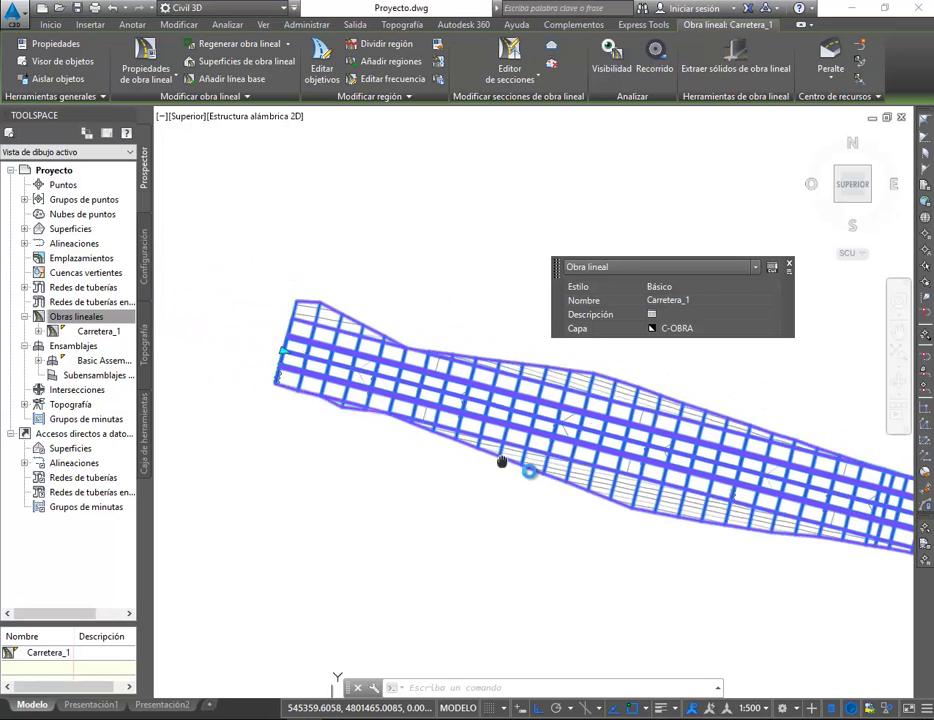
{"action": "scroll", "coordinate": [436, 390], "scroll_direction": "up", "scroll_amount": 3}
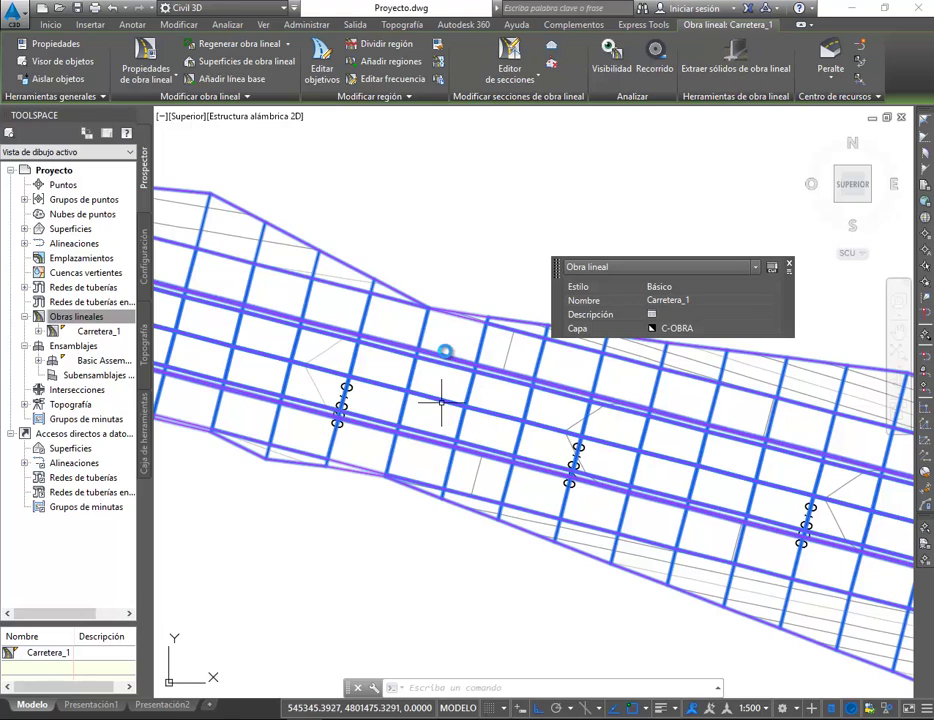
{"action": "key", "text": "Escape"}
{"action": "key", "text": "Escape"}
Select the Carretera_1 corridor near its start and open the feature line settings in its corridor properties
{"action": "left_click", "coordinate": [413, 395]}
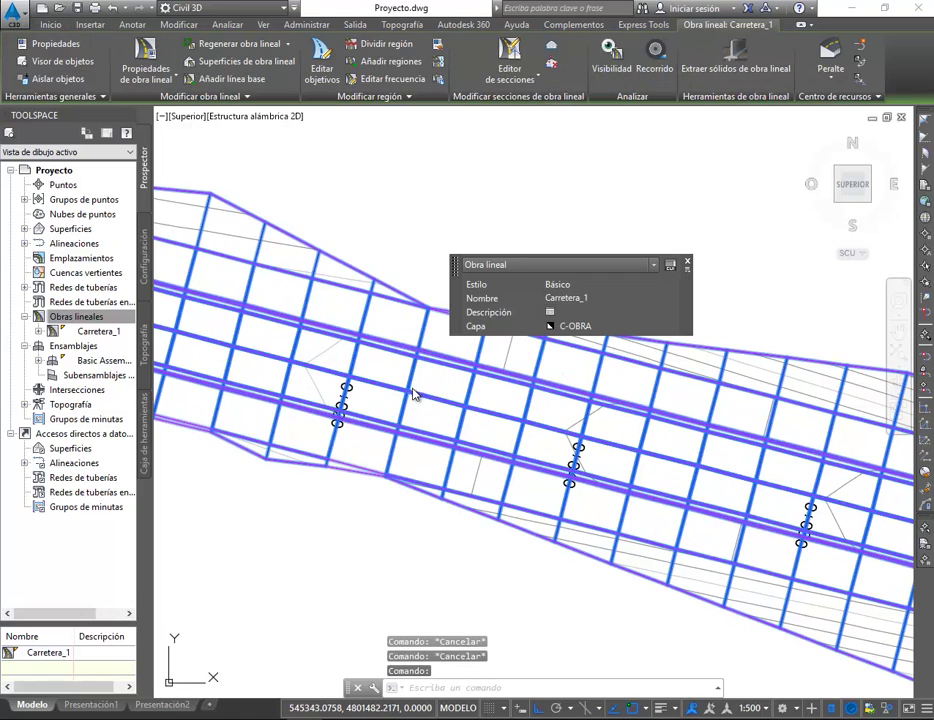
{"action": "scroll", "coordinate": [560, 405], "scroll_direction": "down", "scroll_amount": 3}
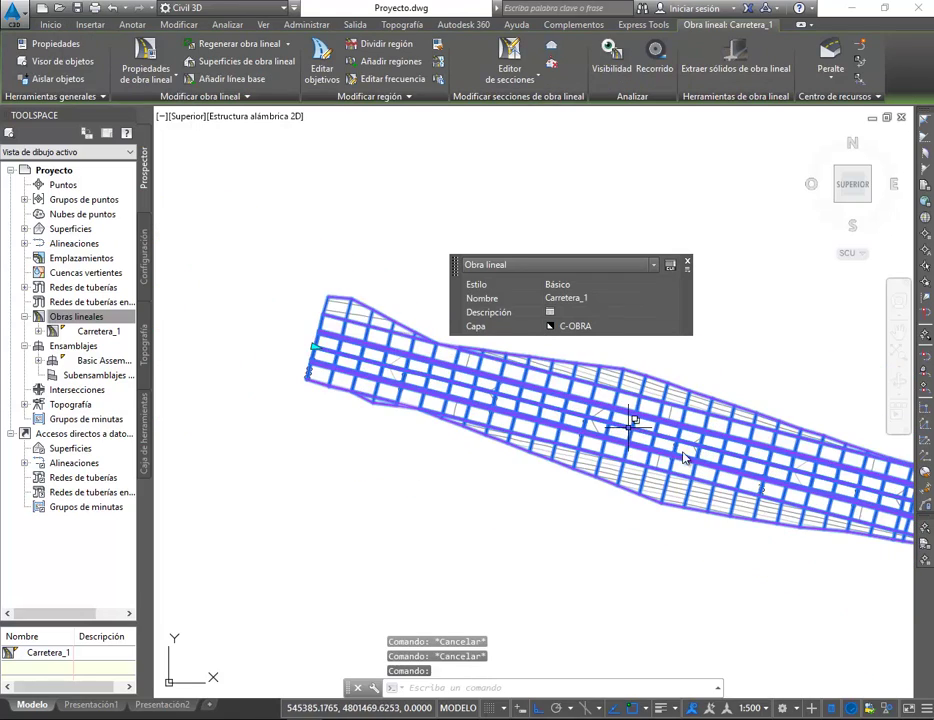
{"action": "middle_click_drag", "start_coordinate": [683, 453], "coordinate": [460, 390]}
{"action": "scroll", "coordinate": [462, 392], "scroll_direction": "down", "scroll_amount": 2}
{"action": "middle_click_drag", "start_coordinate": [698, 451], "coordinate": [895, 512]}
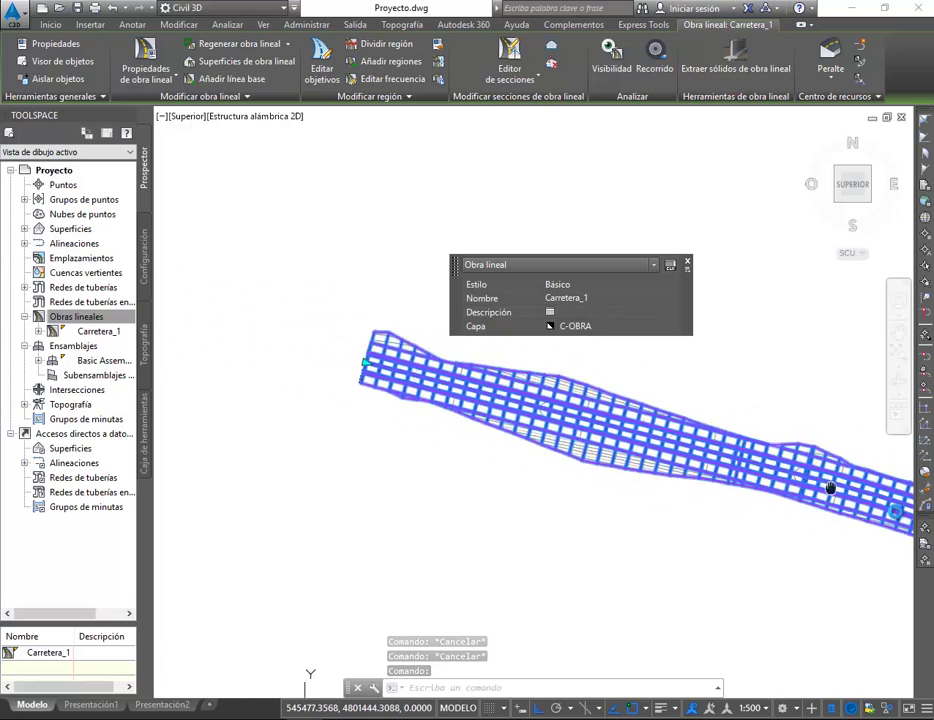
{"action": "scroll", "coordinate": [517, 336], "scroll_direction": "up", "scroll_amount": 4}
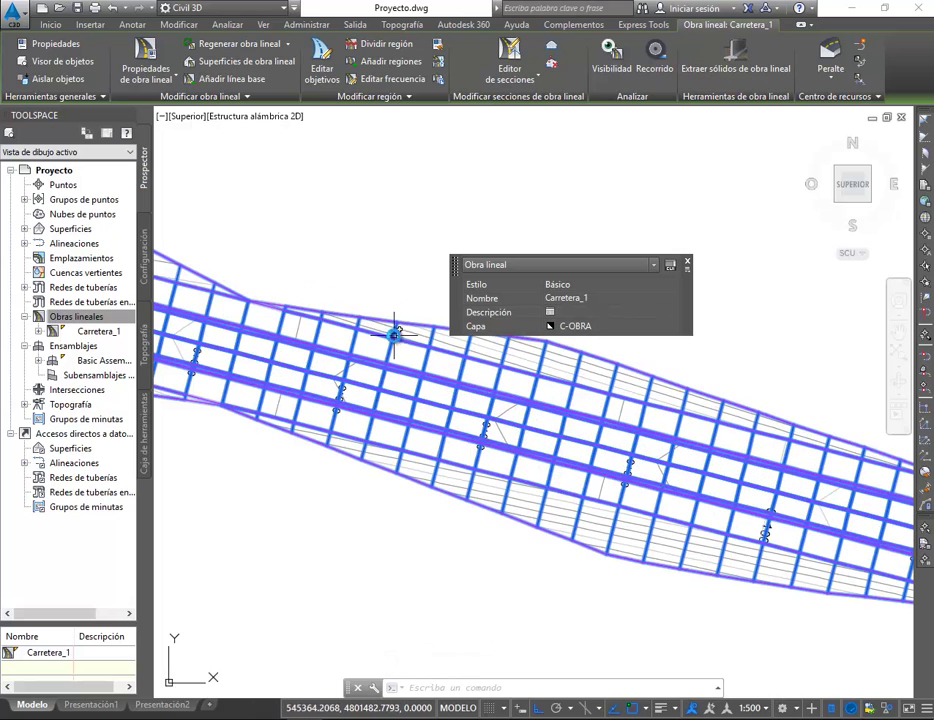
{"action": "left_click", "coordinate": [146, 62]}
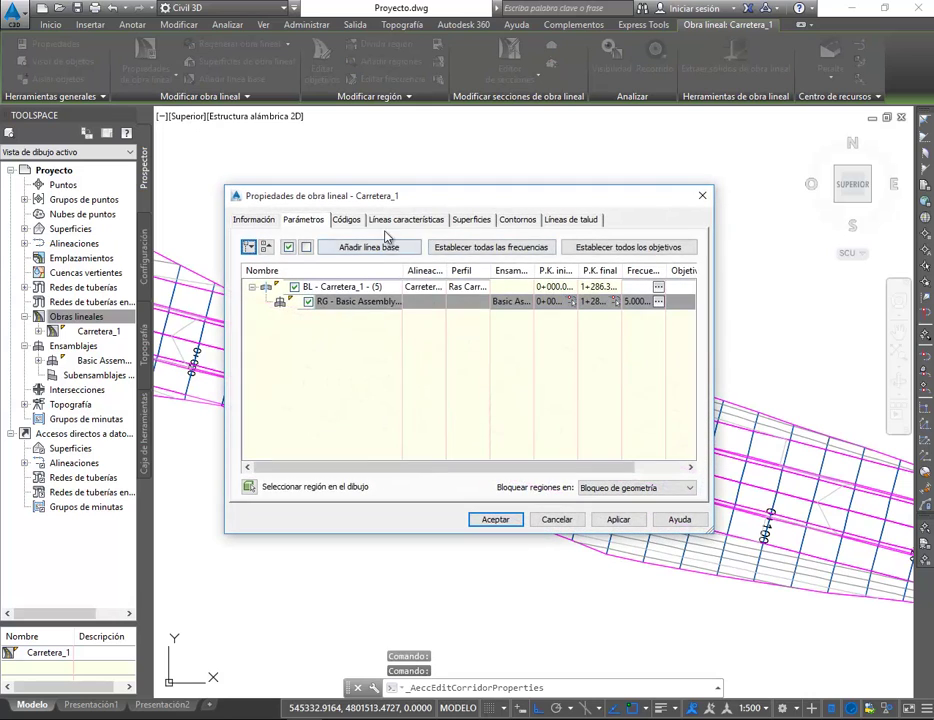
{"action": "left_click", "coordinate": [381, 220]}
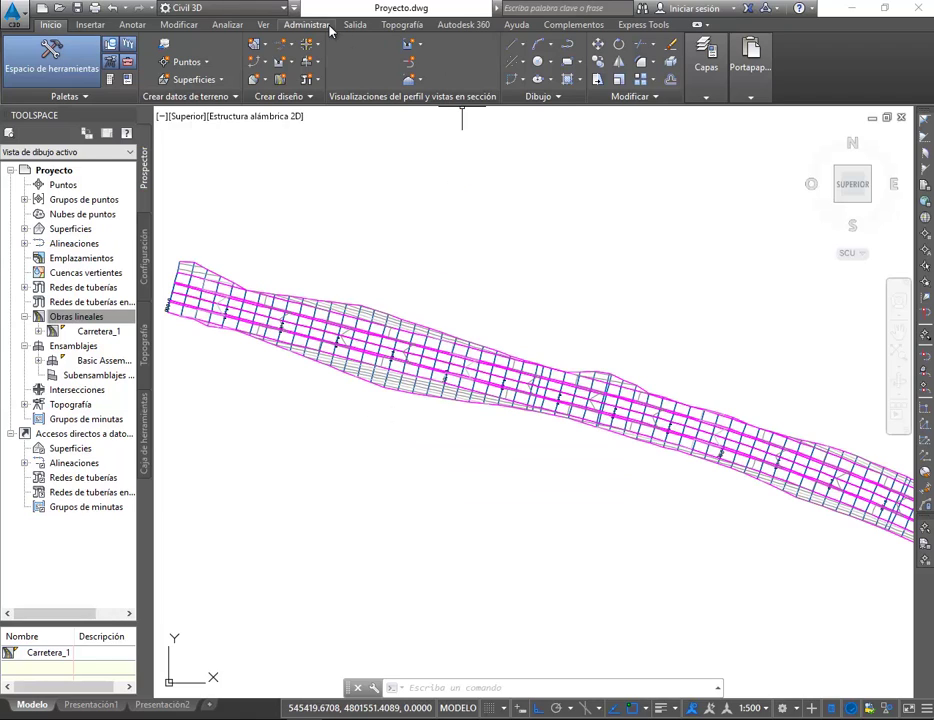
Start a new TIN volume surface in the volumes dashboard and name it Sup_Carretera_1
{"action": "left_click", "coordinate": [236, 23]}
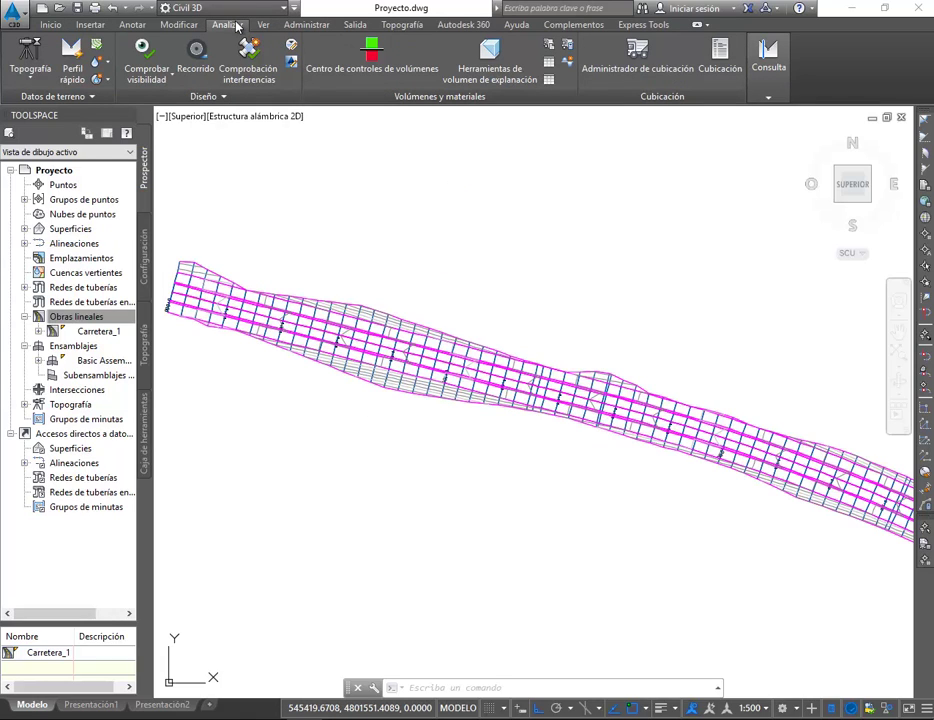
{"action": "left_click", "coordinate": [372, 58]}
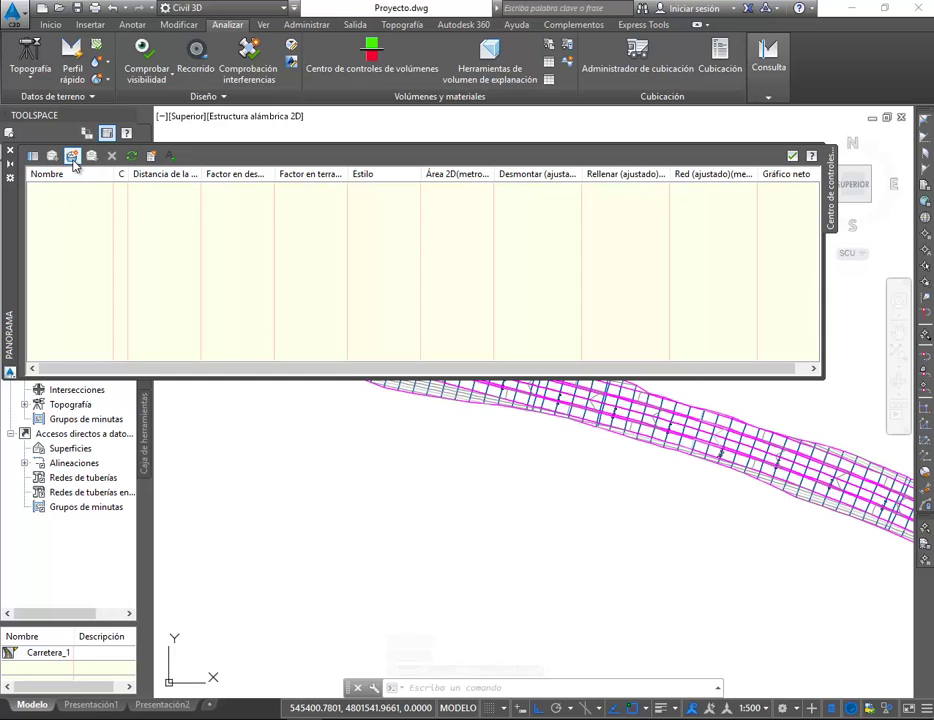
{"action": "left_click", "coordinate": [72, 157]}
{"action": "left_click_drag", "start_coordinate": [441, 207], "coordinate": [212, 158]}
{"action": "left_click", "coordinate": [407, 253]}
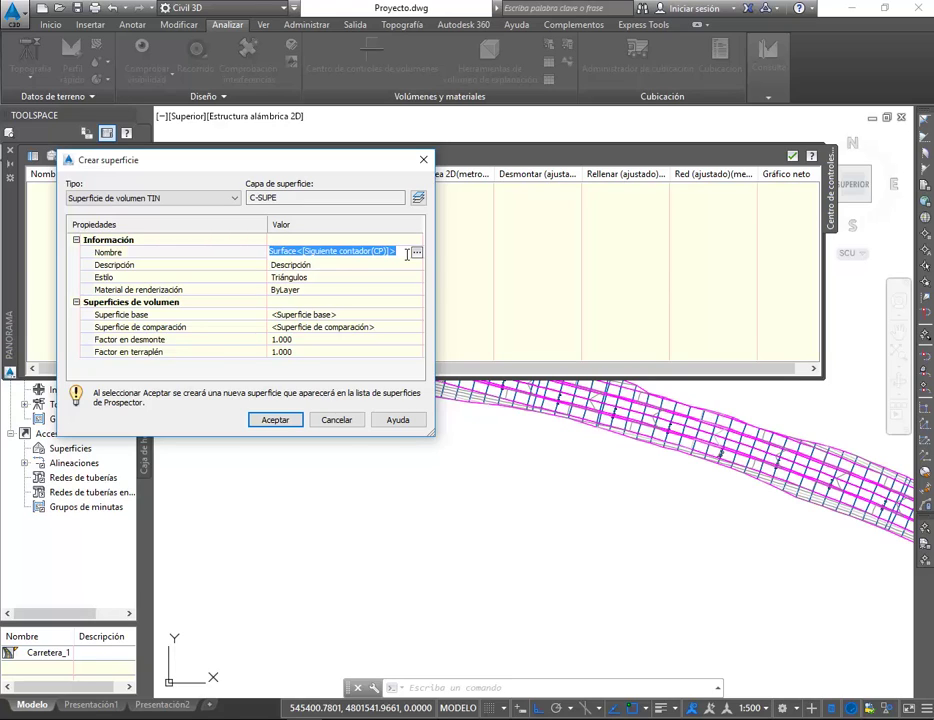
{"action": "type", "text": "Sup_Carretera_1"}
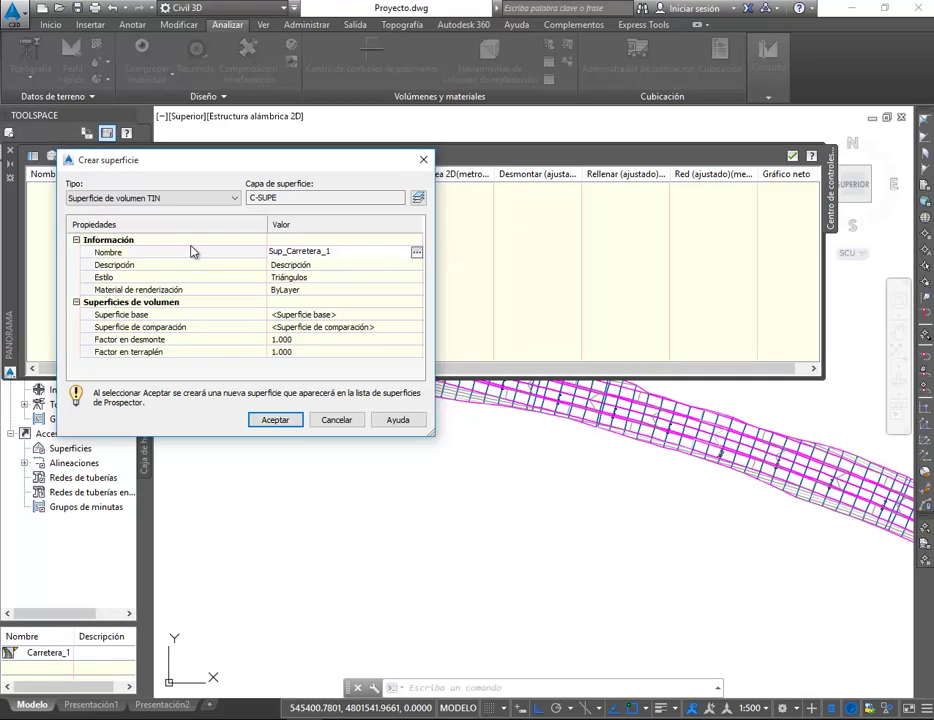
{"action": "key", "text": "Return"}
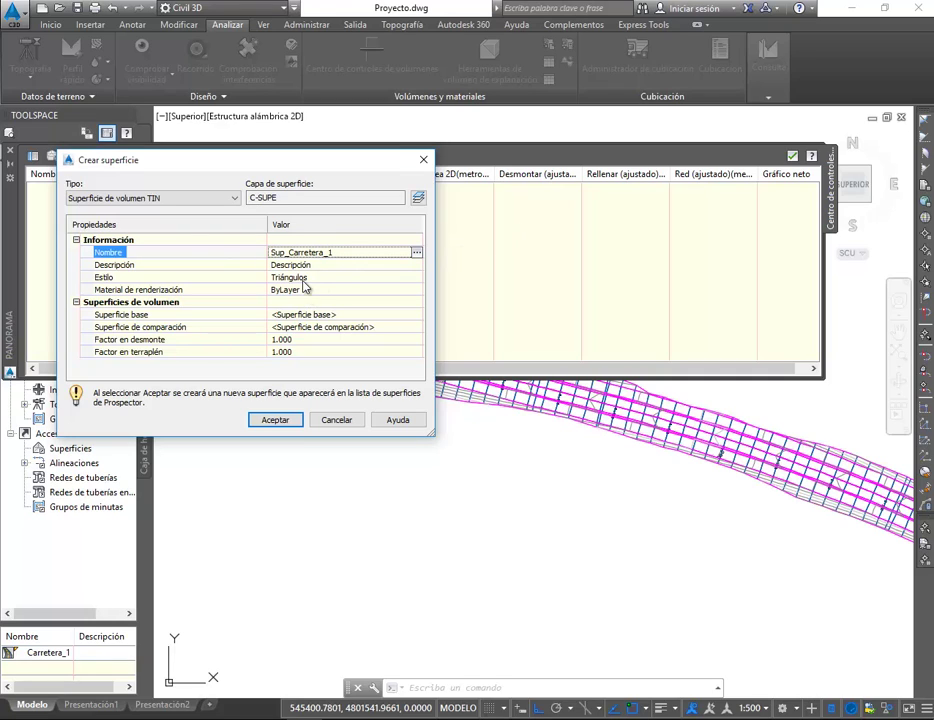
Set Terreno as the base surface and Carretera_1 Mov_Tierras as the comparison surface, and create the volume surface
{"action": "left_click", "coordinate": [310, 314]}
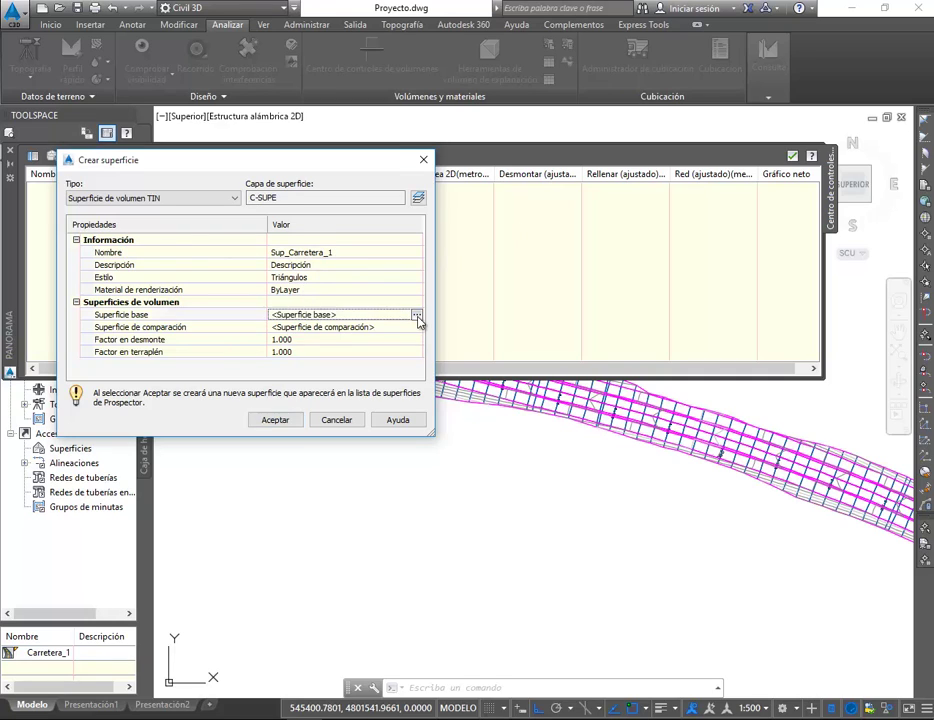
{"action": "left_click", "coordinate": [416, 314]}
{"action": "left_click", "coordinate": [349, 321]}
{"action": "double_click", "coordinate": [349, 321]}
{"action": "left_click", "coordinate": [300, 327]}
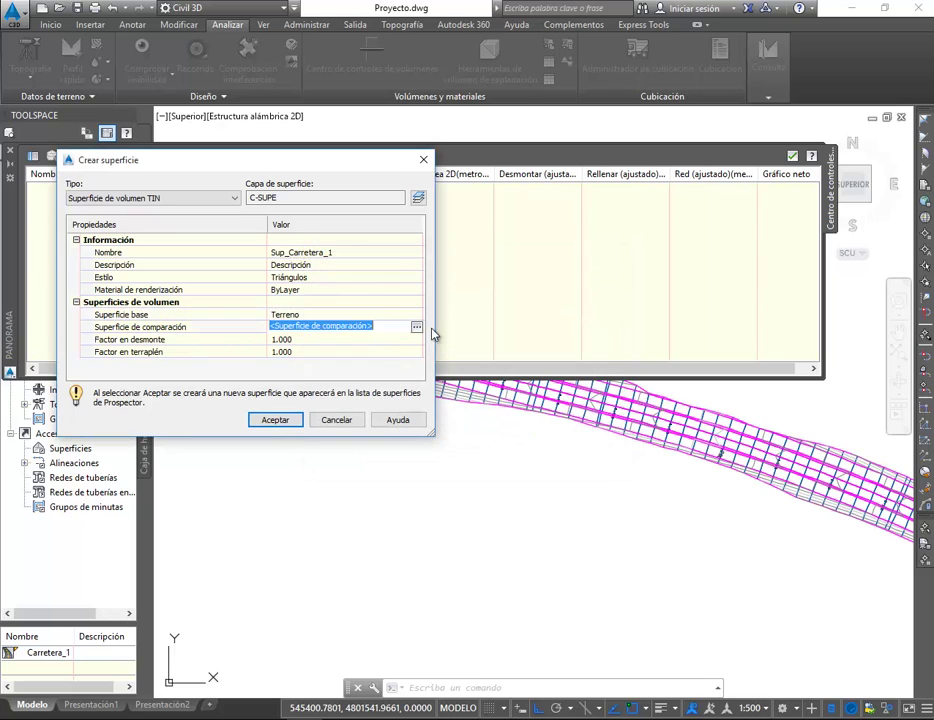
{"action": "left_click", "coordinate": [416, 327]}
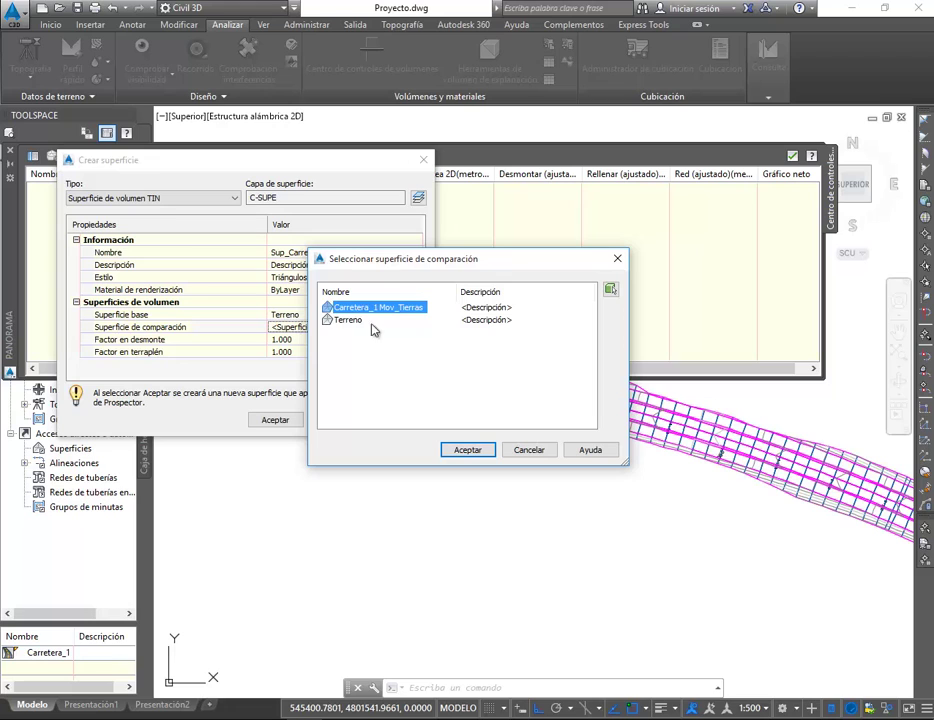
{"action": "left_click", "coordinate": [466, 449]}
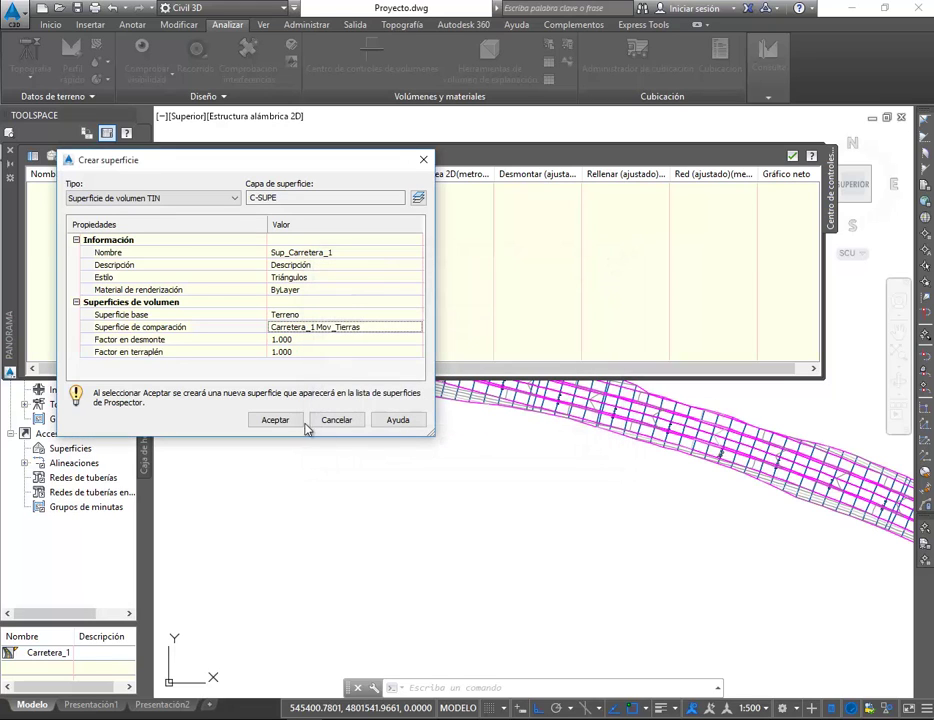
{"action": "left_click", "coordinate": [336, 419]}
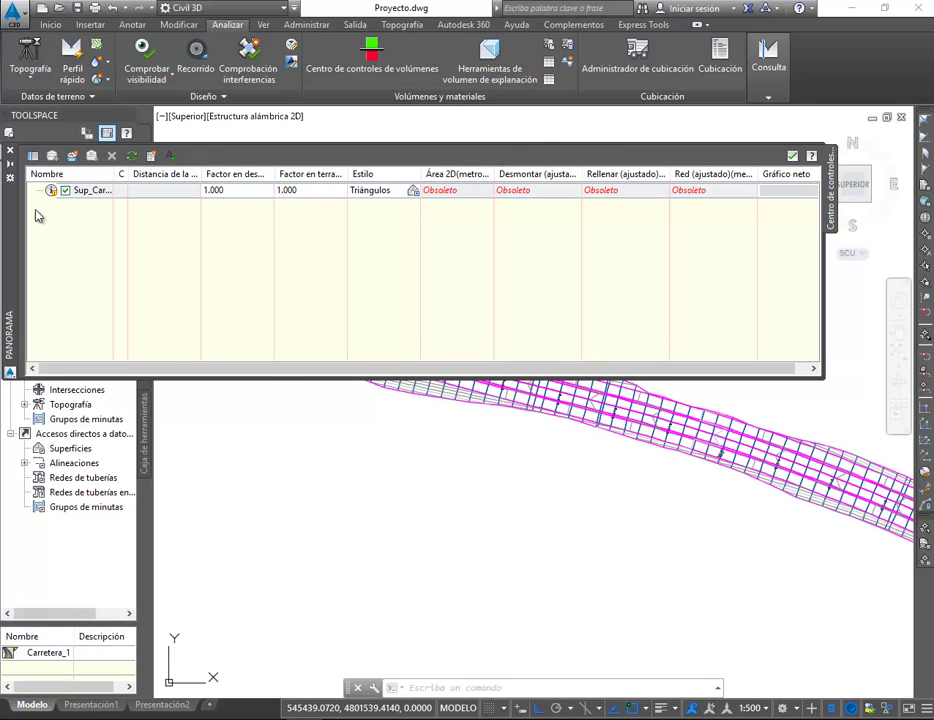
Recompute the volumes of Sup_Carretera_1, review the logged events, and close the event viewer
{"action": "left_click_drag", "start_coordinate": [34, 210], "coordinate": [130, 173]}
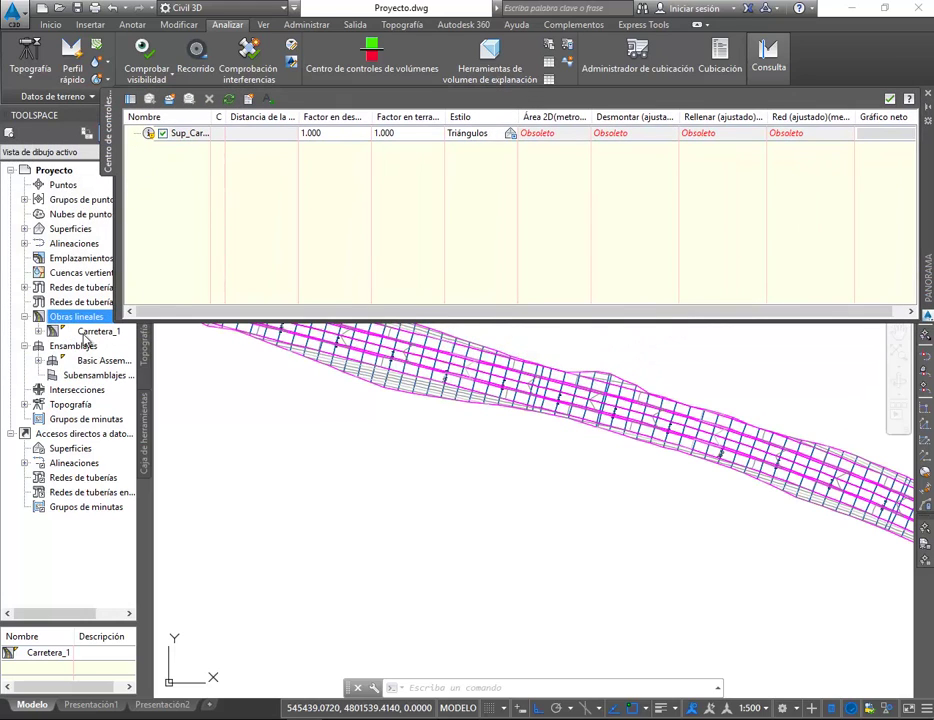
{"action": "left_click", "coordinate": [160, 134]}
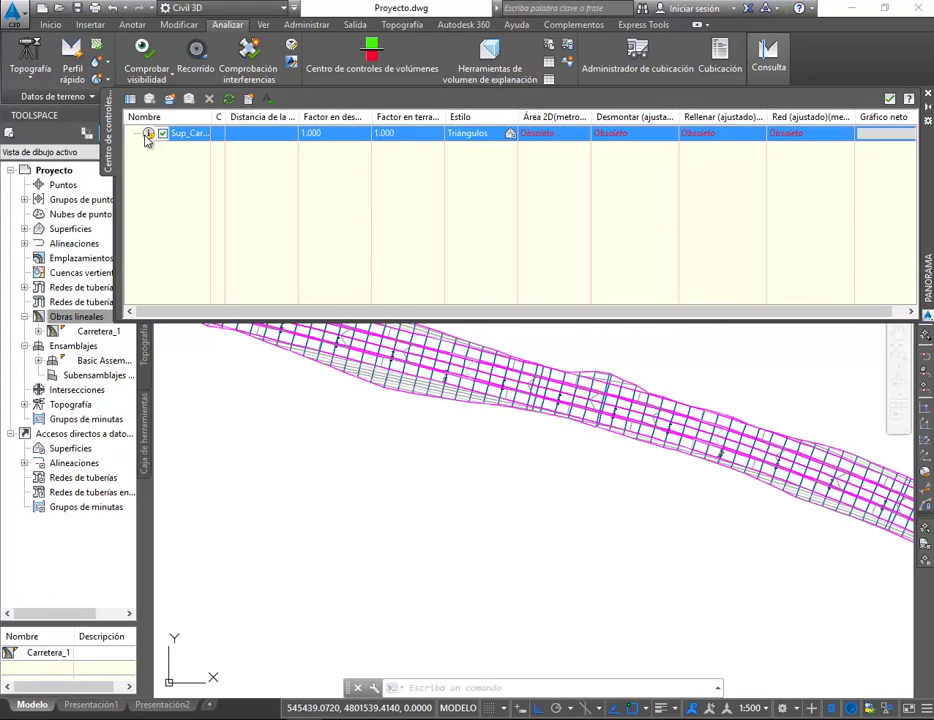
{"action": "left_click", "coordinate": [229, 100]}
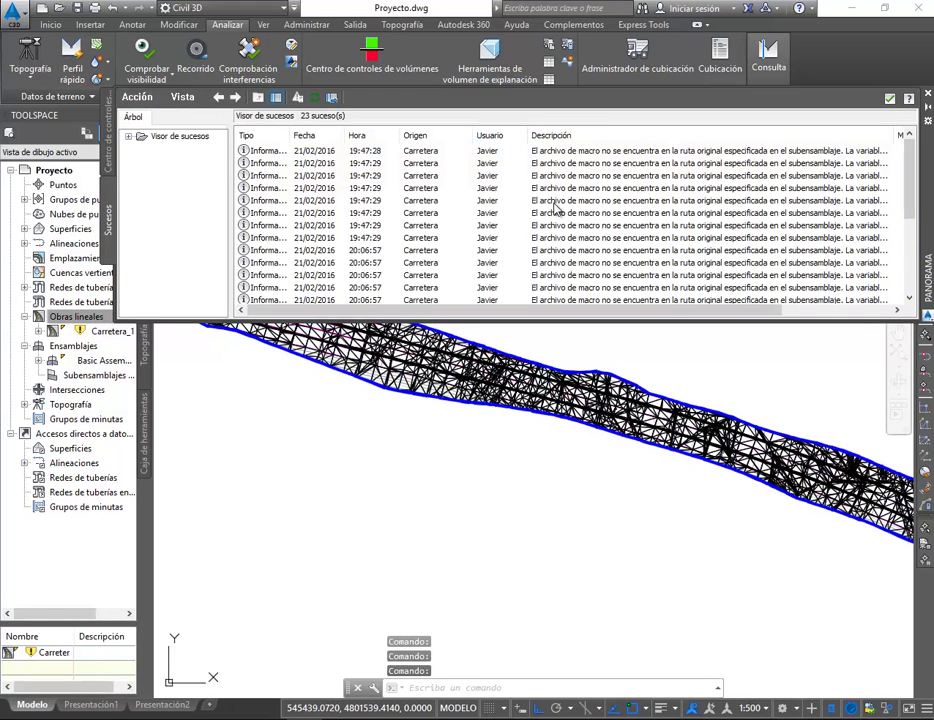
{"action": "scroll", "coordinate": [884, 258], "scroll_direction": "down", "scroll_amount": 4}
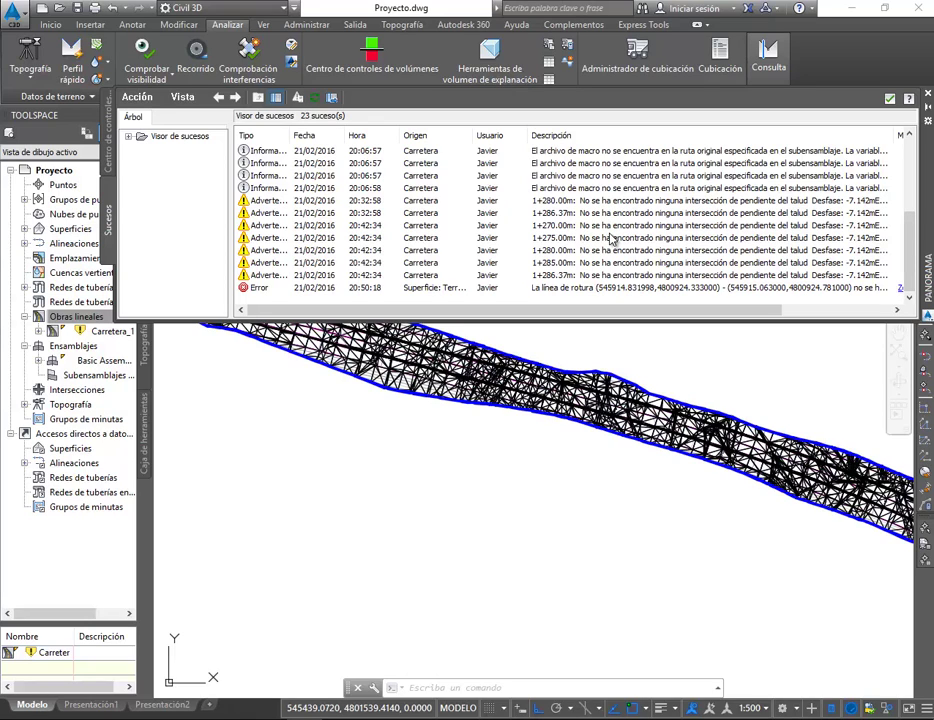
{"action": "left_click", "coordinate": [890, 98]}
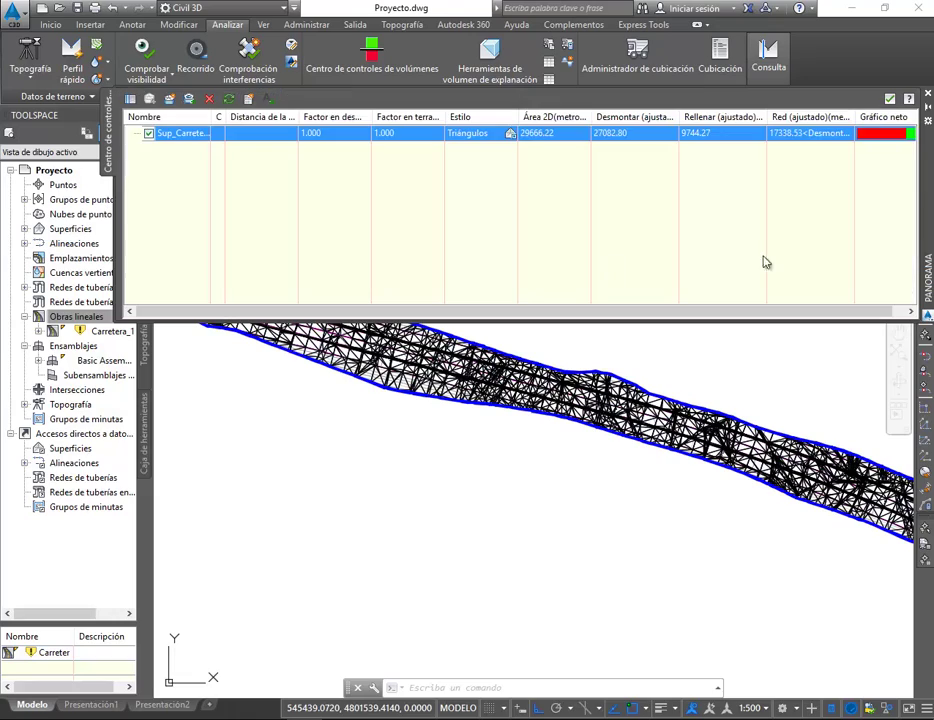
Examine the triangulated volume surface along the road, checking its mesh and boundary near station 0+960 and at the start
{"action": "mouse_move", "coordinate": [728, 462]}
{"action": "middle_mouse_down"}
{"action": "mouse_move", "coordinate": [530, 440]}
{"action": "mouse_move", "coordinate": [441, 479]}
{"action": "middle_mouse_up"}
{"action": "scroll", "coordinate": [441, 479], "scroll_direction": "down", "scroll_amount": 4}
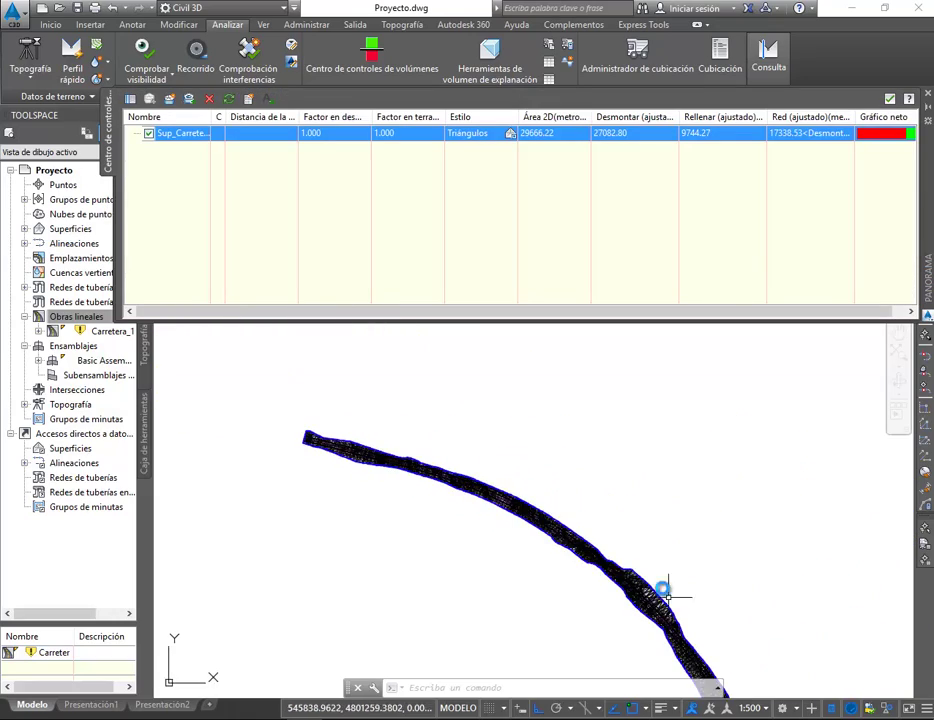
{"action": "scroll", "coordinate": [620, 580], "scroll_direction": "up", "scroll_amount": 6}
{"action": "scroll", "coordinate": [501, 457], "scroll_direction": "up", "scroll_amount": 2}
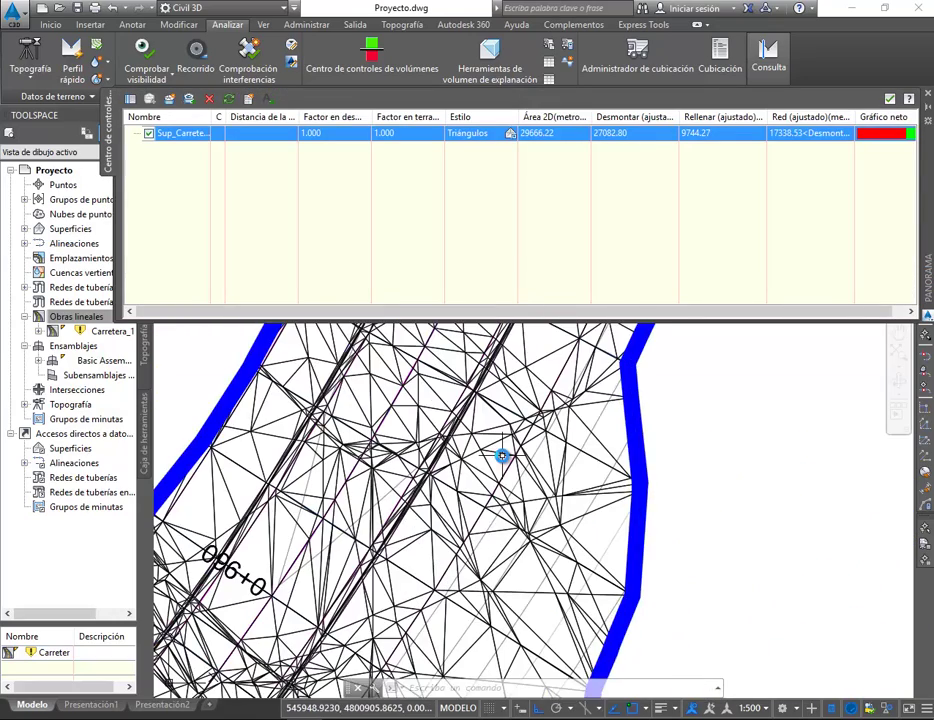
{"action": "scroll", "coordinate": [501, 457], "scroll_direction": "down", "scroll_amount": 5}
{"action": "mouse_move", "coordinate": [501, 457]}
{"action": "middle_mouse_down"}
{"action": "mouse_move", "coordinate": [568, 527]}
{"action": "mouse_move", "coordinate": [653, 695]}
{"action": "mouse_move", "coordinate": [607, 571]}
{"action": "middle_mouse_up"}
{"action": "scroll", "coordinate": [568, 527], "scroll_direction": "up", "scroll_amount": 2}
{"action": "middle_click_drag", "start_coordinate": [421, 447], "coordinate": [559, 503]}
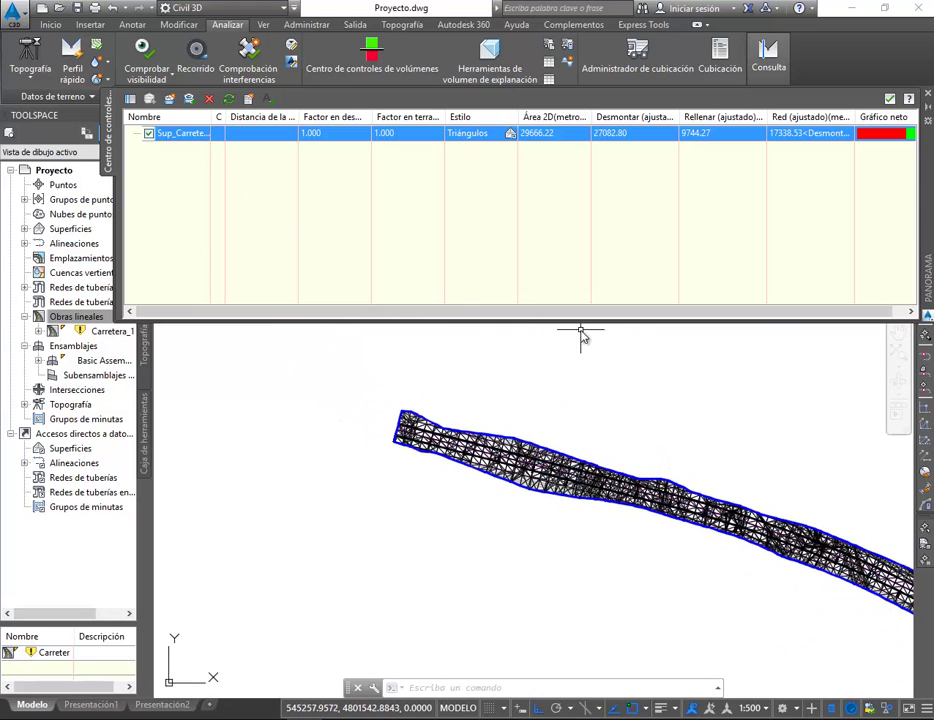
Show the cut and fill summary chart in the volumes dashboard and place the dashboard clear of the road's start
{"action": "left_click_drag", "start_coordinate": [738, 312], "coordinate": [787, 315]}
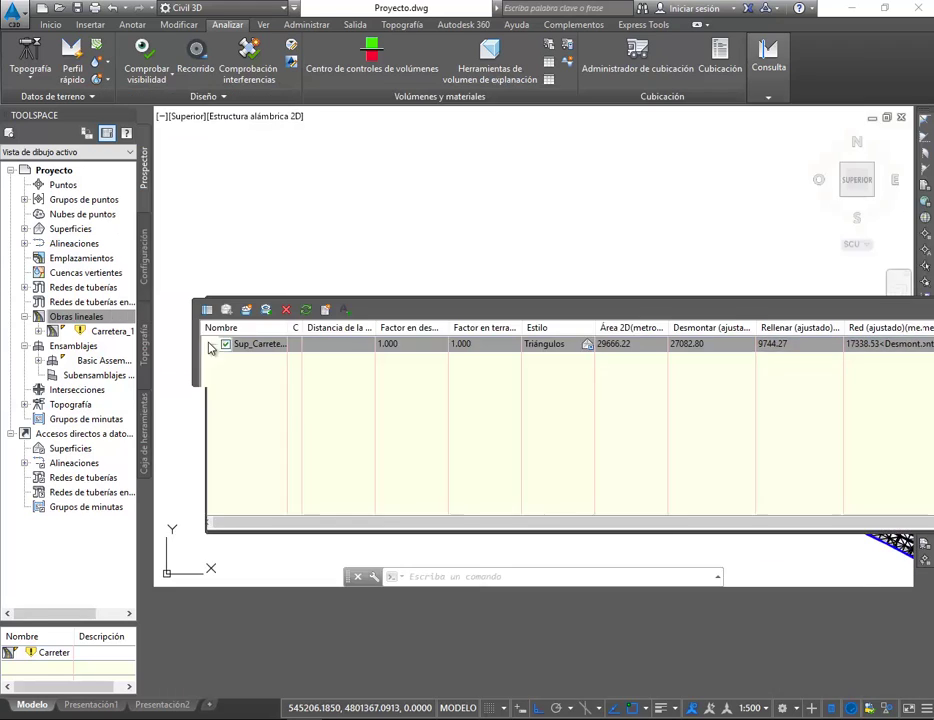
{"action": "left_click_drag", "start_coordinate": [208, 348], "coordinate": [127, 320]}
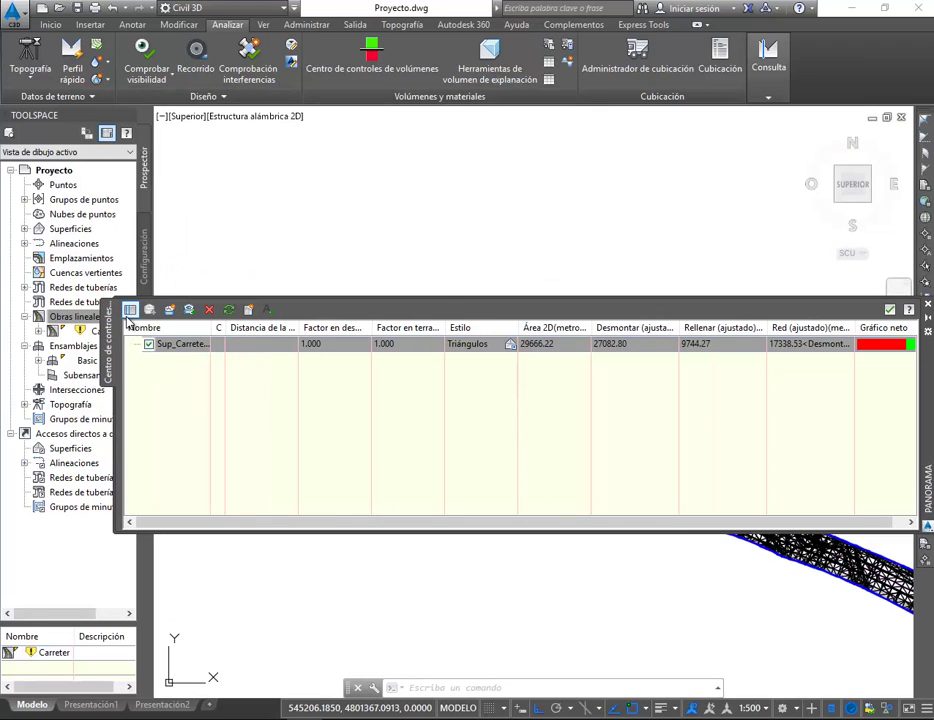
{"action": "left_click", "coordinate": [129, 312]}
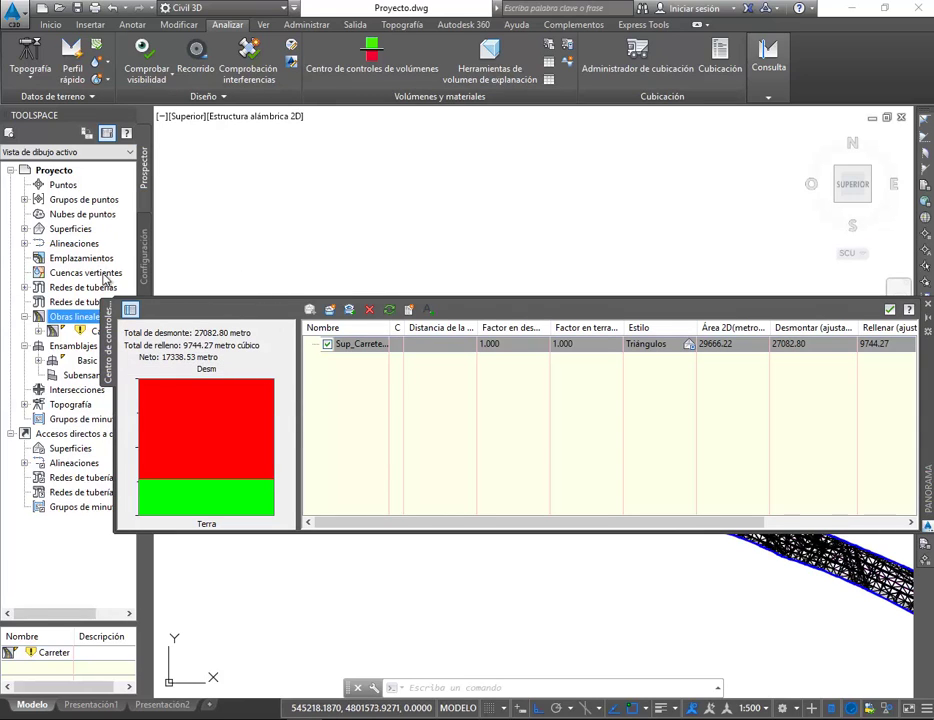
{"action": "left_click", "coordinate": [80, 287]}
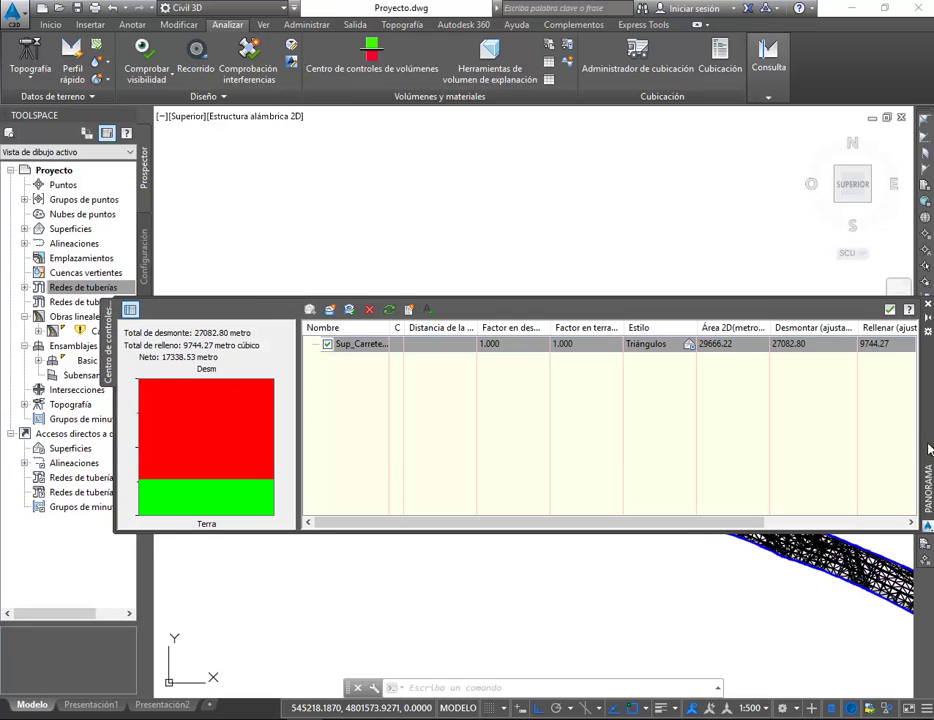
{"action": "left_click_drag", "start_coordinate": [928, 448], "coordinate": [830, 300]}
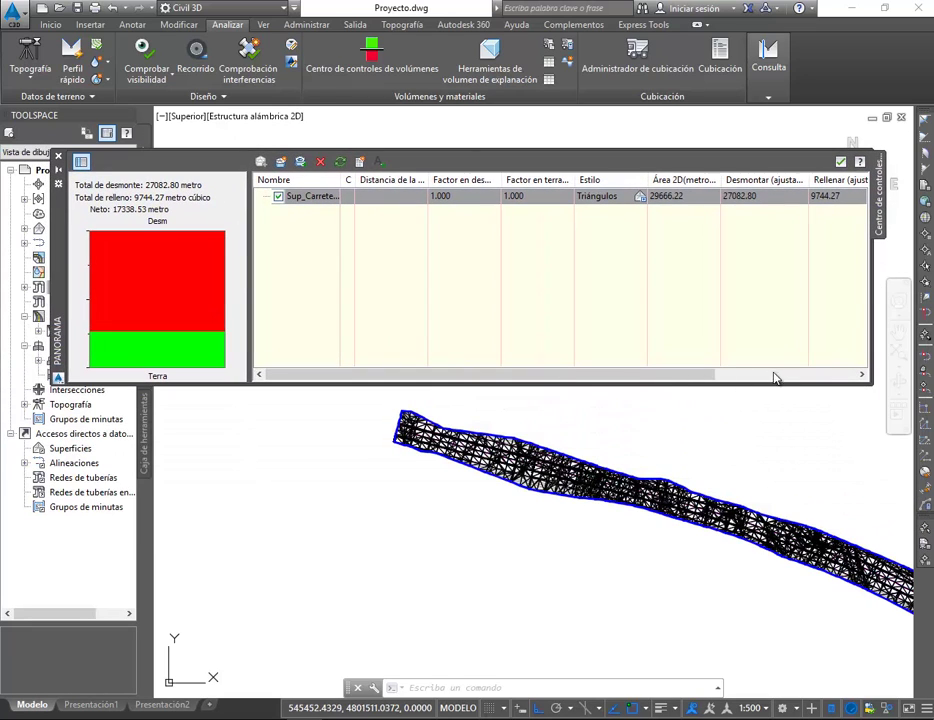
Widen the volume columns of the dashboard table to read the 2D area, cut, fill and net volumes of Sup_Carretera_1
{"action": "left_click", "coordinate": [731, 200]}
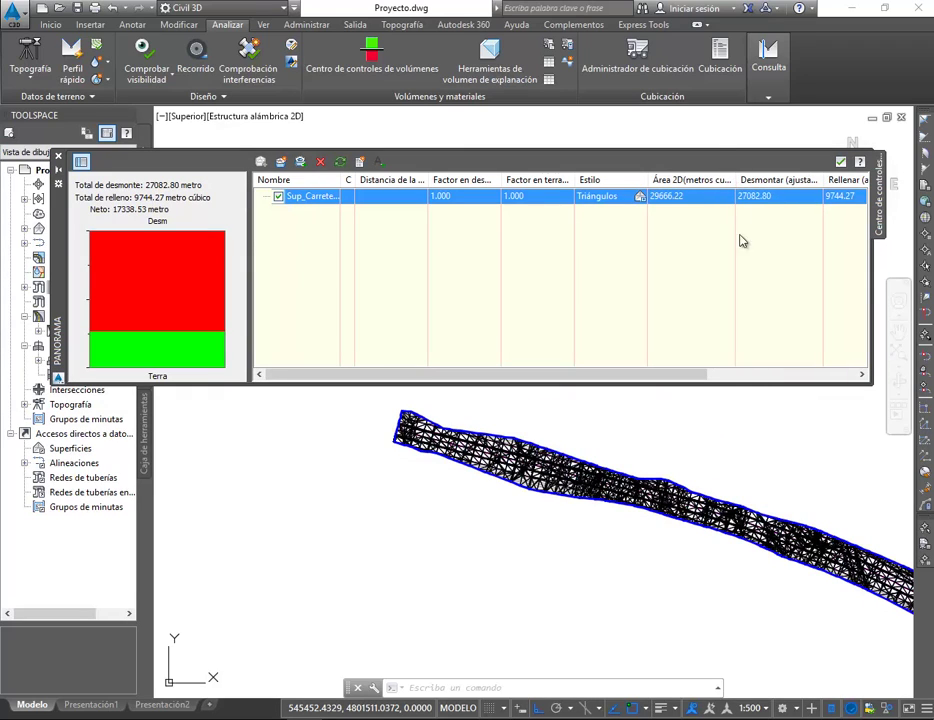
{"action": "left_click_drag", "start_coordinate": [671, 377], "coordinate": [786, 371]}
{"action": "left_click_drag", "start_coordinate": [663, 187], "coordinate": [701, 180]}
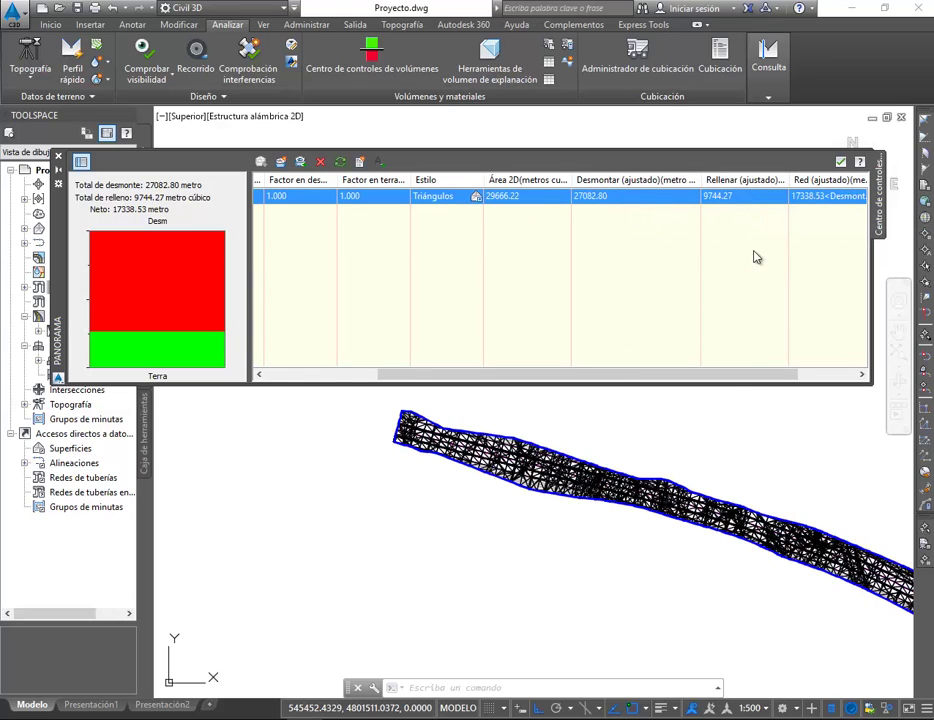
{"action": "left_click_drag", "start_coordinate": [746, 376], "coordinate": [828, 370]}
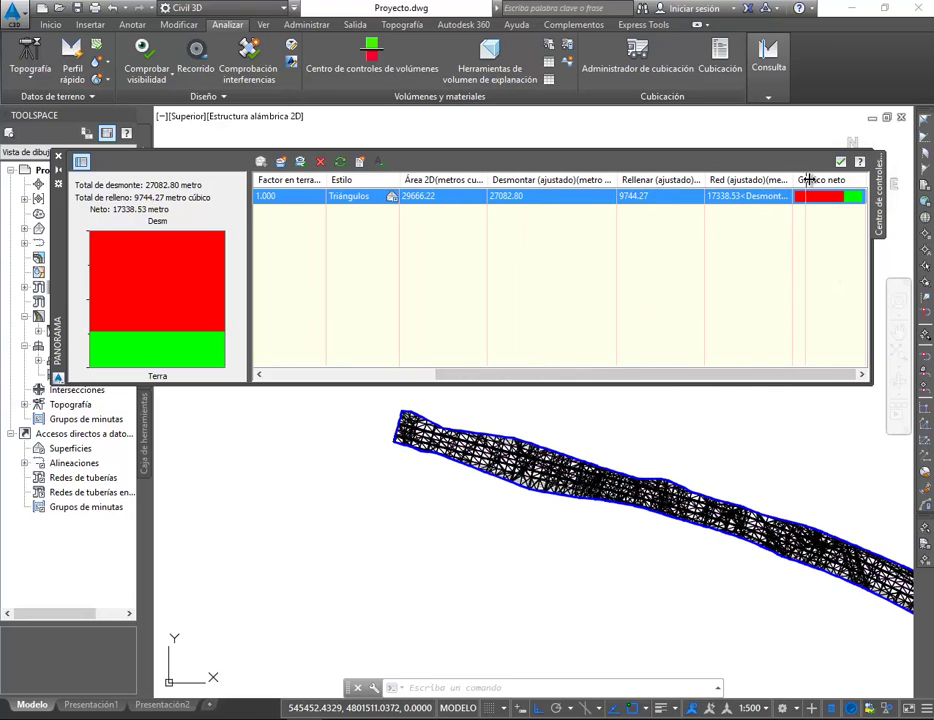
{"action": "left_click_drag", "start_coordinate": [808, 180], "coordinate": [817, 193]}
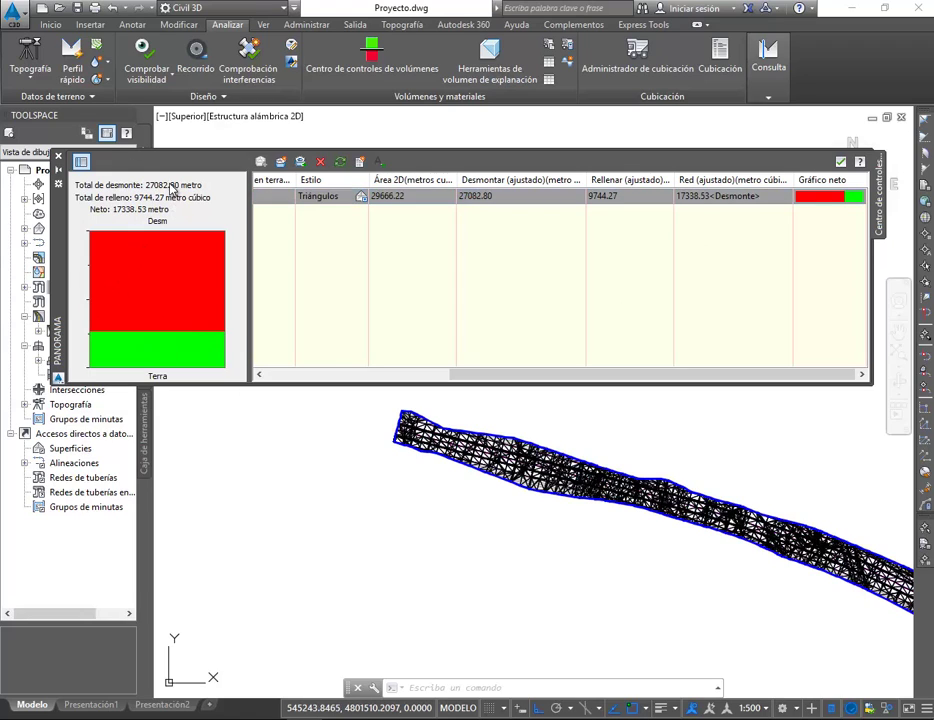
Hide and restore the summary chart, exclude Sup_Carretera_1 from the volume totals and include it again, and review its volumes
{"action": "left_click", "coordinate": [80, 167]}
{"action": "left_click", "coordinate": [81, 167]}
{"action": "left_click_drag", "start_coordinate": [505, 375], "coordinate": [281, 362]}
{"action": "left_click", "coordinate": [277, 195]}
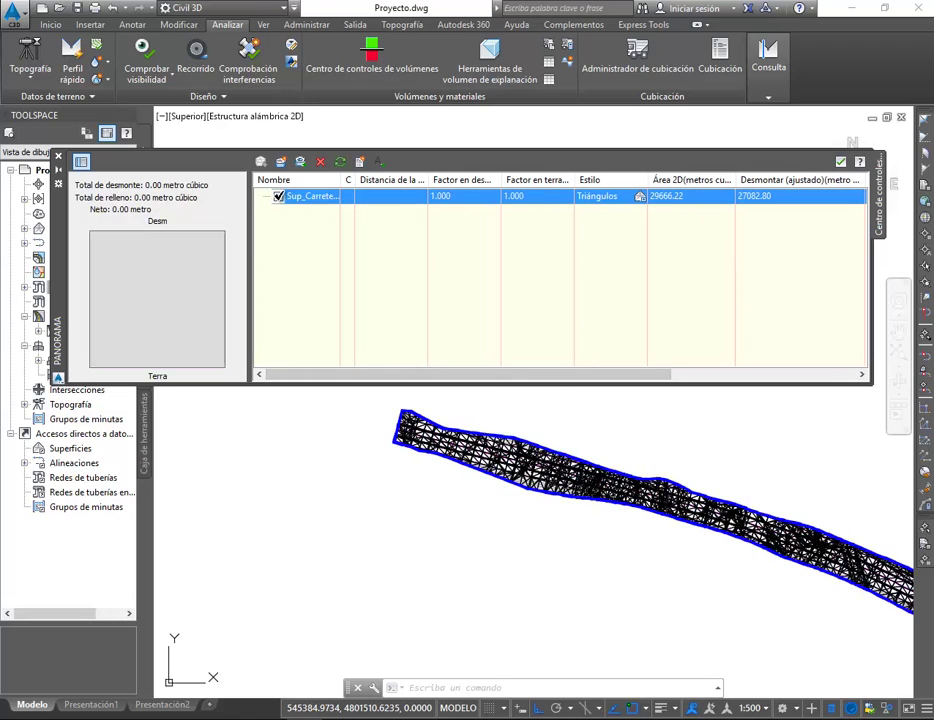
{"action": "left_click", "coordinate": [277, 195]}
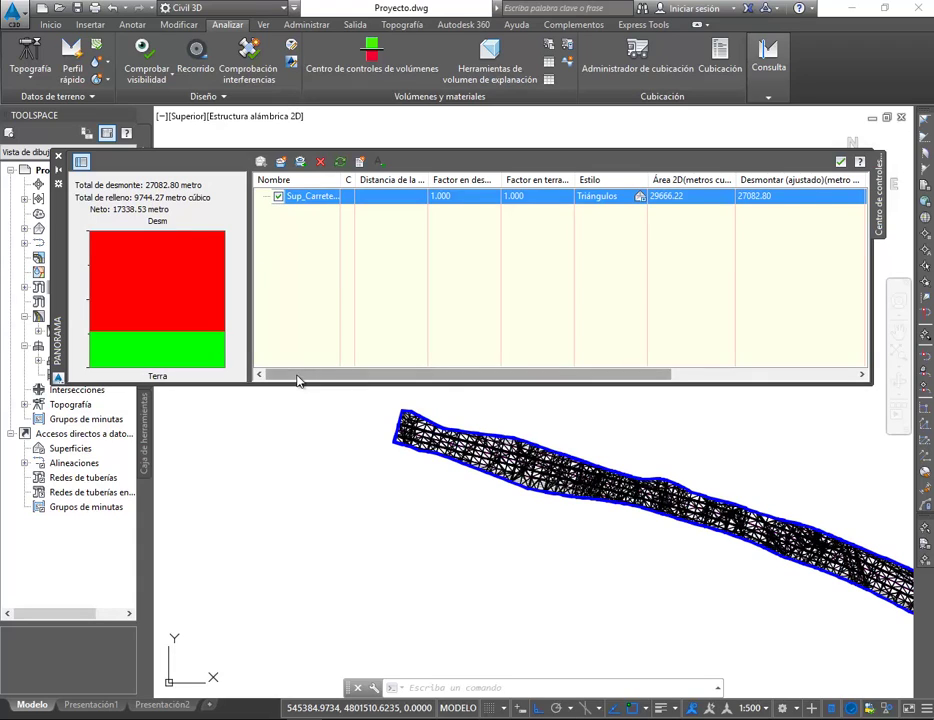
{"action": "scroll", "coordinate": [298, 377], "scroll_direction": "right", "scroll_amount": 3}
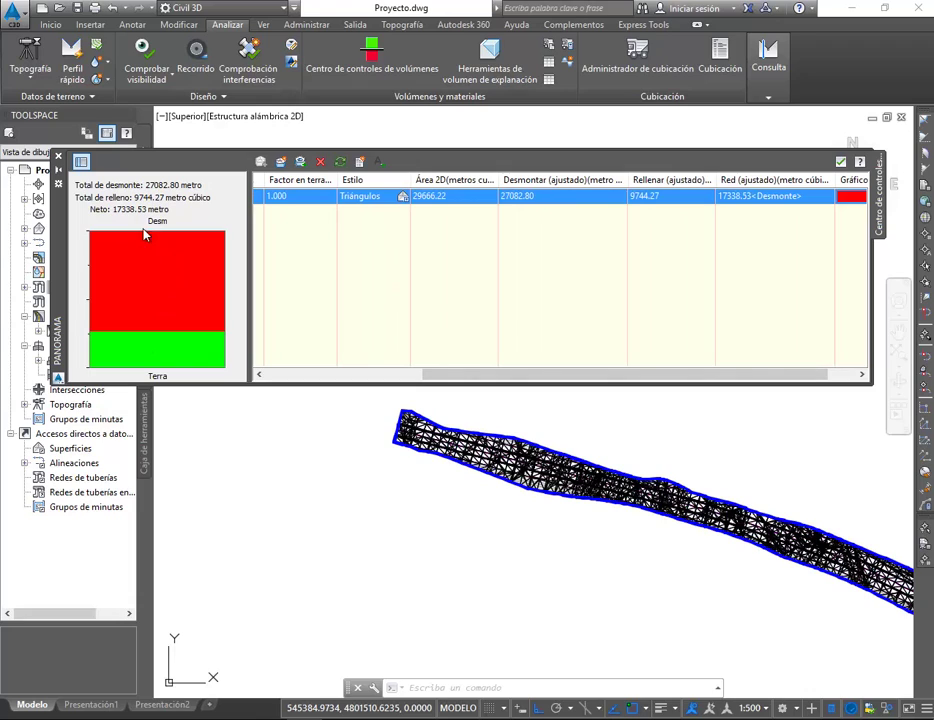
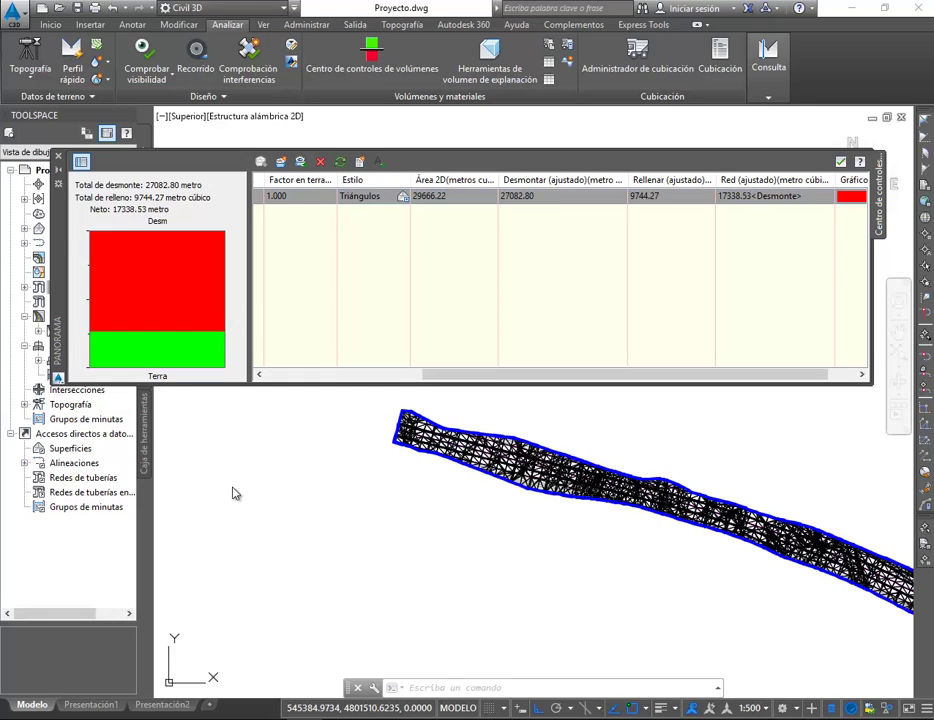
Select the grade profile Ras Carretera 1 in the longitudinal profile view of Carretera_1
{"action": "scroll", "coordinate": [402, 548], "scroll_direction": "down", "scroll_amount": 8}
{"action": "middle_click_drag", "start_coordinate": [734, 477], "coordinate": [677, 563]}
{"action": "scroll", "coordinate": [617, 513], "scroll_direction": "up", "scroll_amount": 6}
{"action": "scroll", "coordinate": [413, 499], "scroll_direction": "up", "scroll_amount": 6}
{"action": "key", "text": "Escape"}
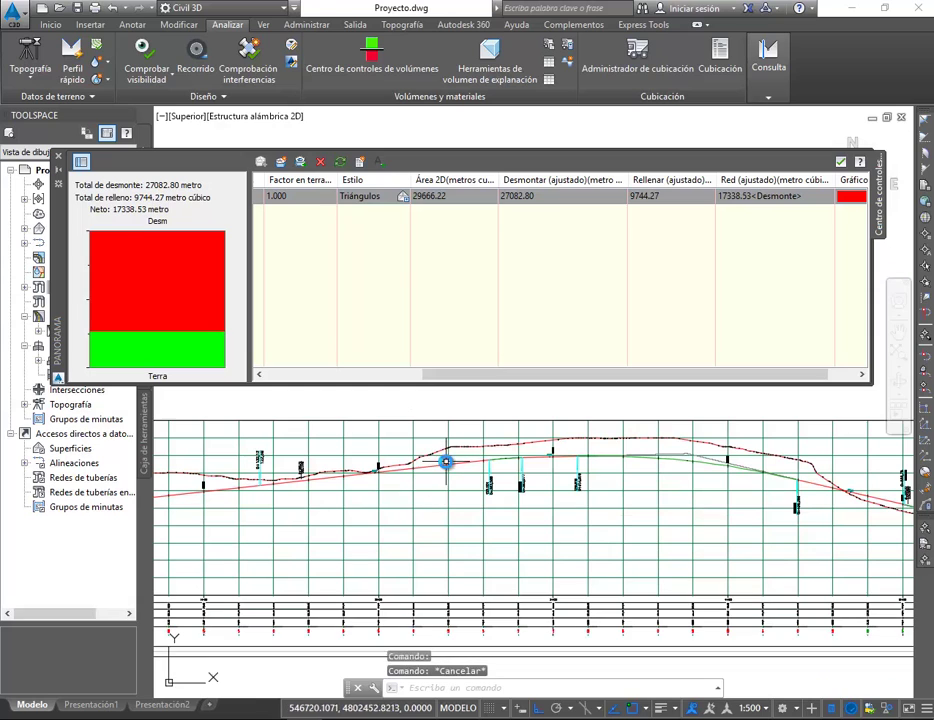
{"action": "left_click", "coordinate": [436, 465]}
{"action": "middle_click_drag", "start_coordinate": [375, 532], "coordinate": [480, 536]}
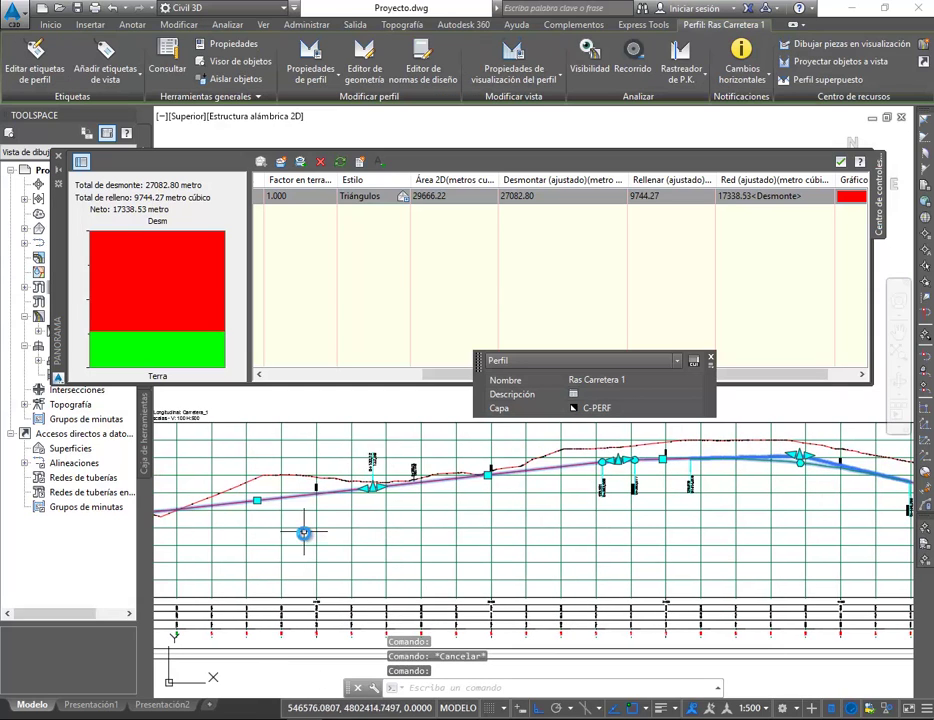
{"action": "middle_click_drag", "start_coordinate": [303, 533], "coordinate": [371, 525]}
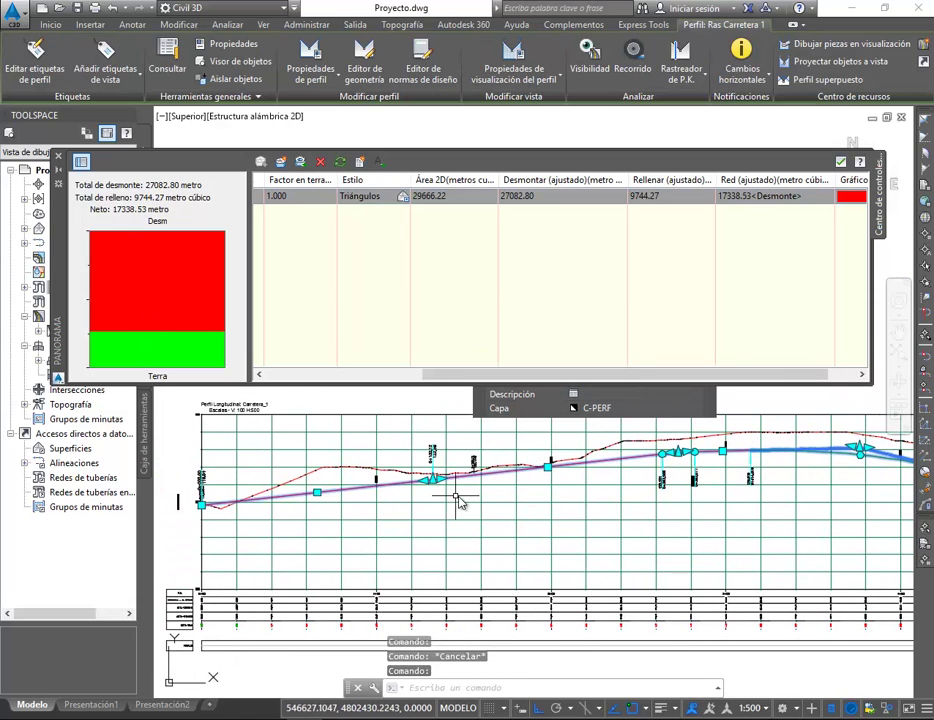
Raise the grade profile's vertex at station 0+132.12 to an elevation of about 122.84, nearer the terrain line
{"action": "scroll", "coordinate": [440, 486], "scroll_direction": "up", "scroll_amount": 2}
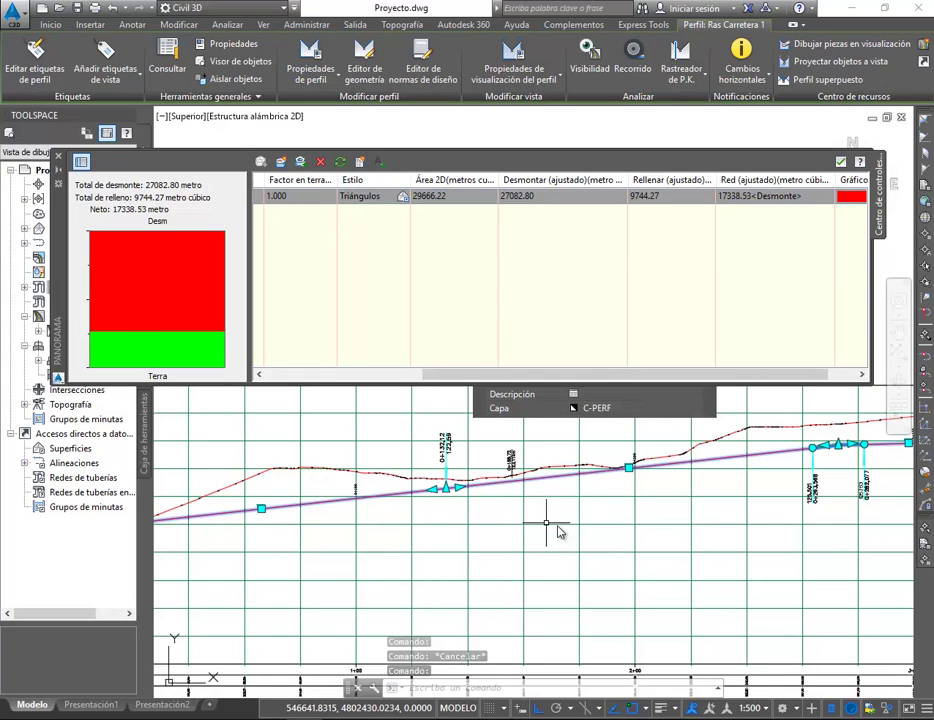
{"action": "mouse_move", "coordinate": [674, 475]}
{"action": "middle_mouse_down"}
{"action": "mouse_move", "coordinate": [296, 511]}
{"action": "mouse_move", "coordinate": [578, 507]}
{"action": "middle_mouse_up"}
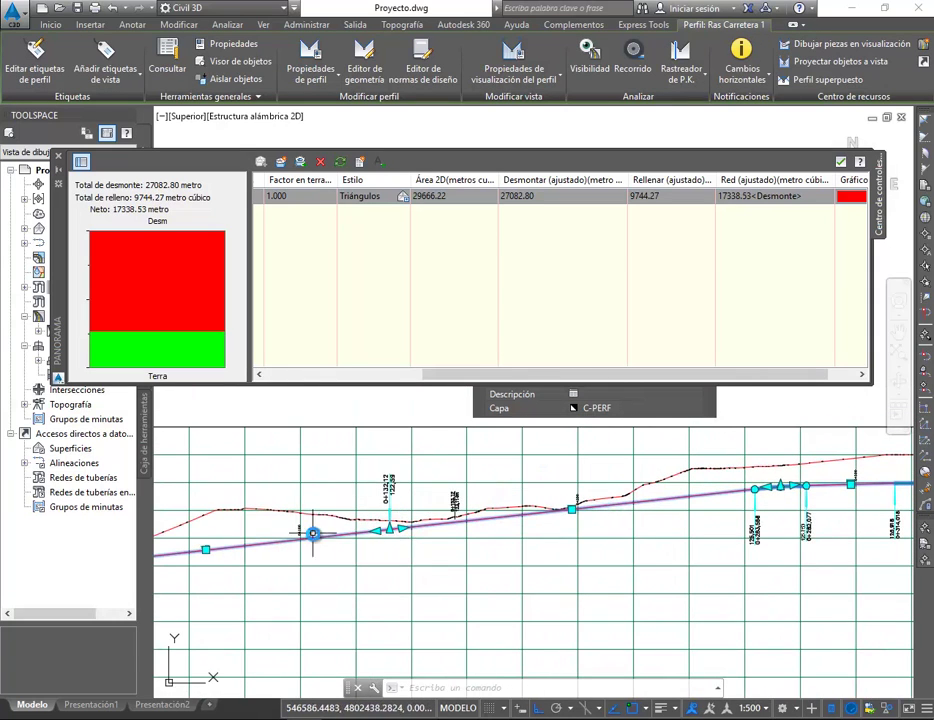
{"action": "scroll", "coordinate": [340, 530], "scroll_direction": "up", "scroll_amount": 3}
{"action": "left_click", "coordinate": [480, 532]}
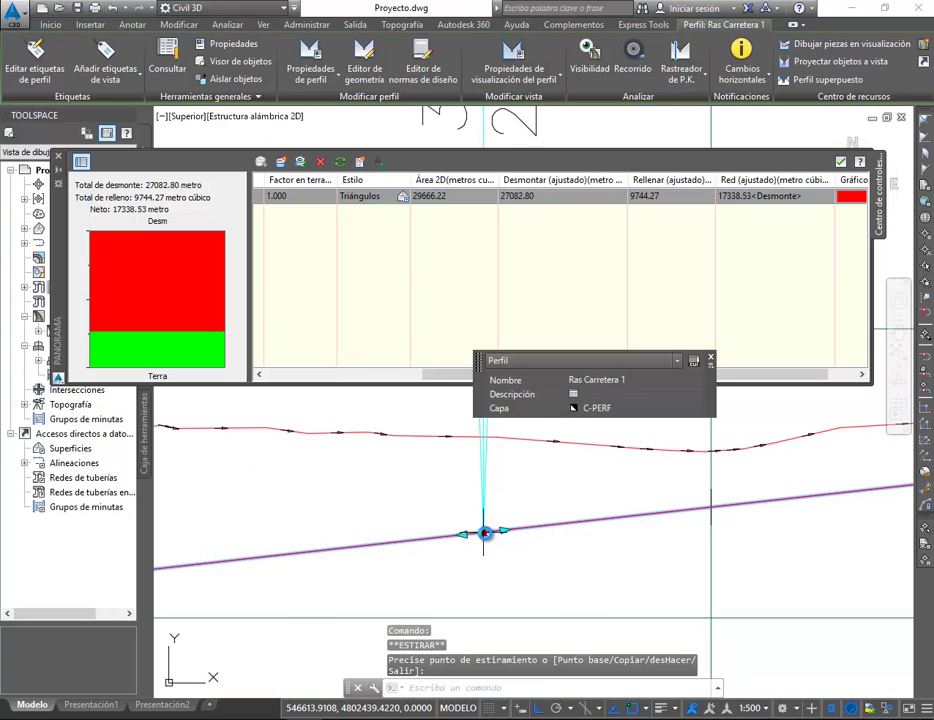
{"action": "left_click", "coordinate": [455, 495]}
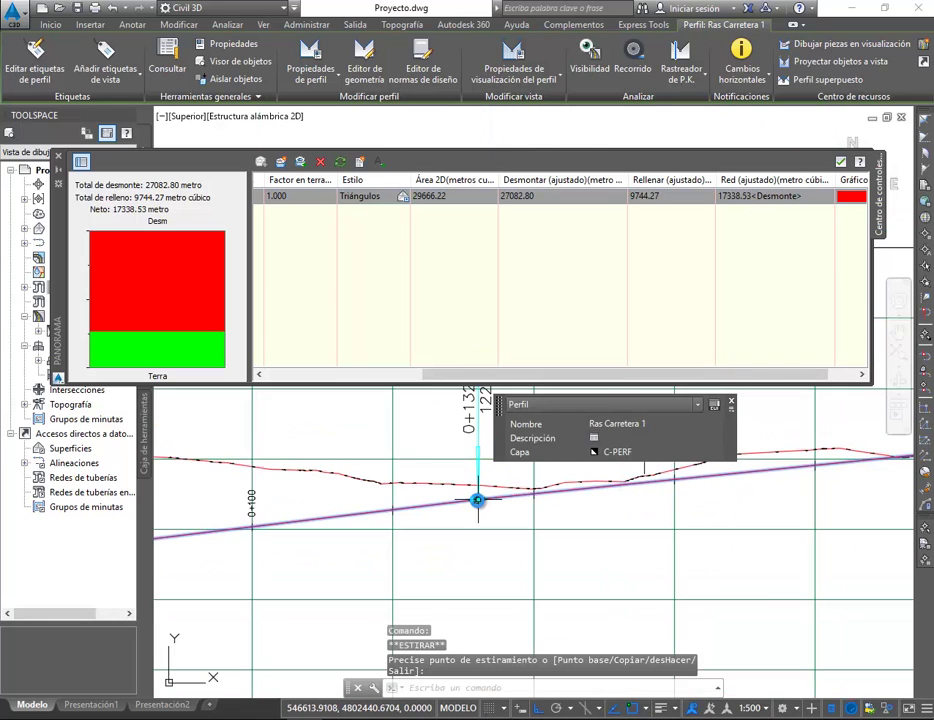
{"action": "left_click", "coordinate": [477, 500]}
{"action": "scroll", "coordinate": [479, 497], "scroll_direction": "down", "scroll_amount": 2}
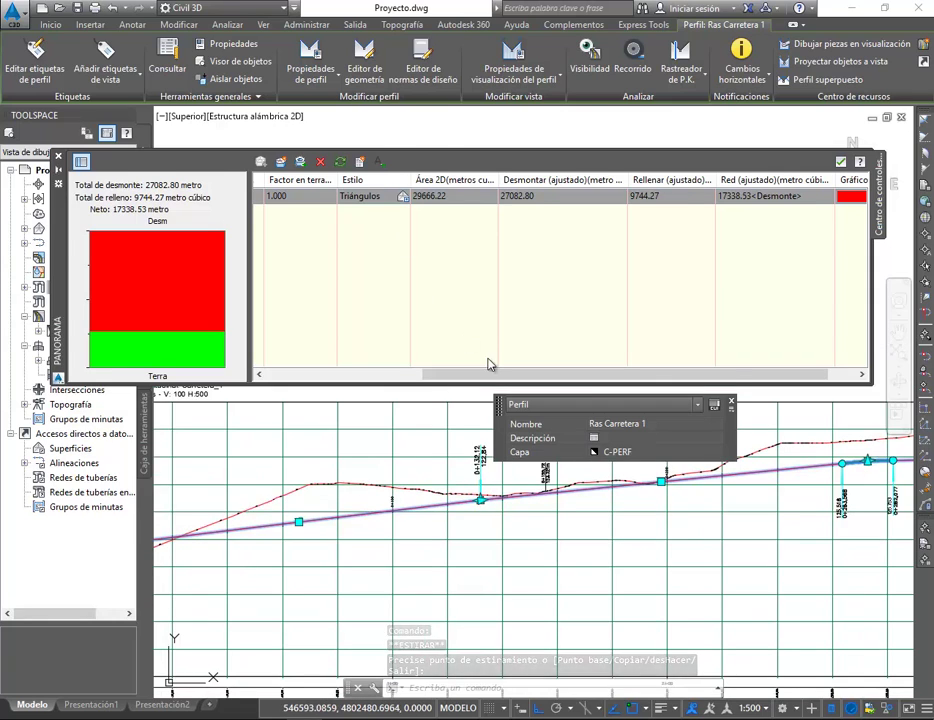
Set the Carretera corridor and the volume surface Sup_Carretera_1 to rebuild automatically so the dashboard volumes update
{"action": "left_click", "coordinate": [149, 390]}
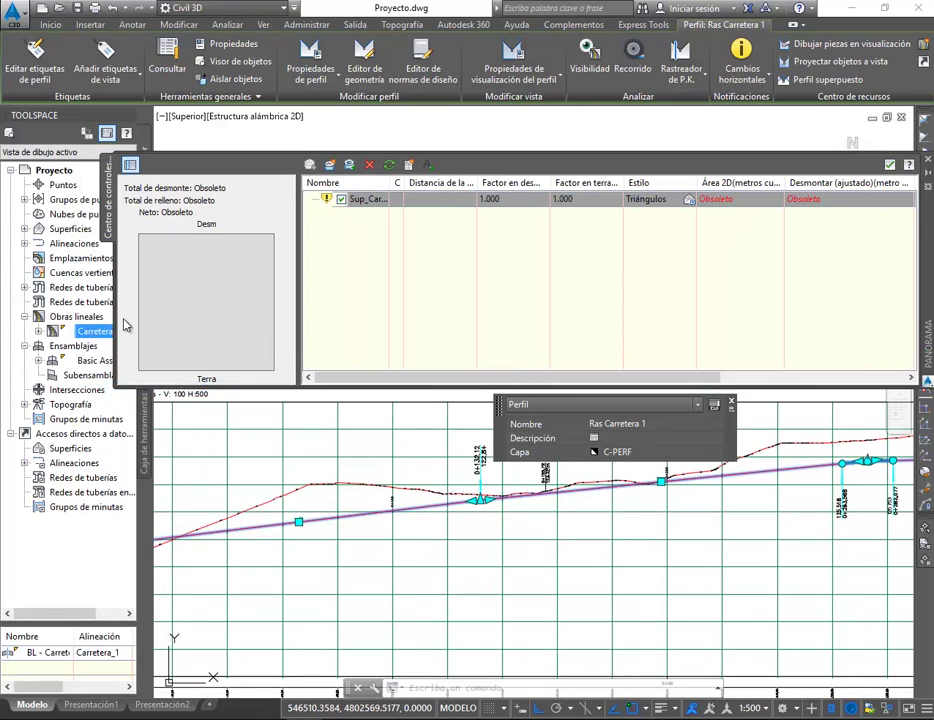
{"action": "left_click", "coordinate": [388, 165]}
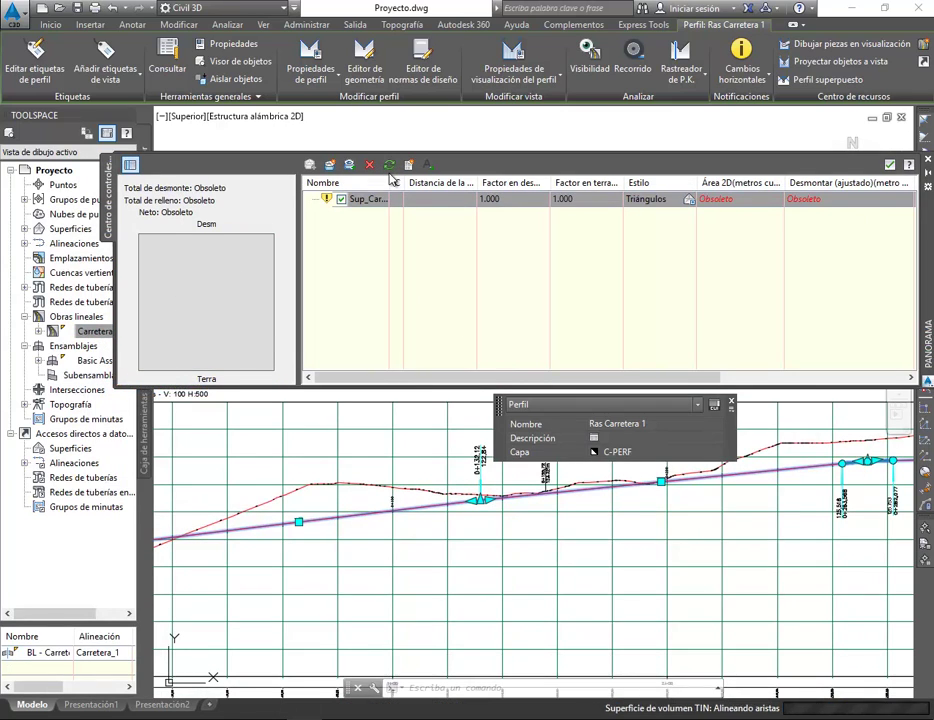
{"action": "right_click", "coordinate": [100, 260]}
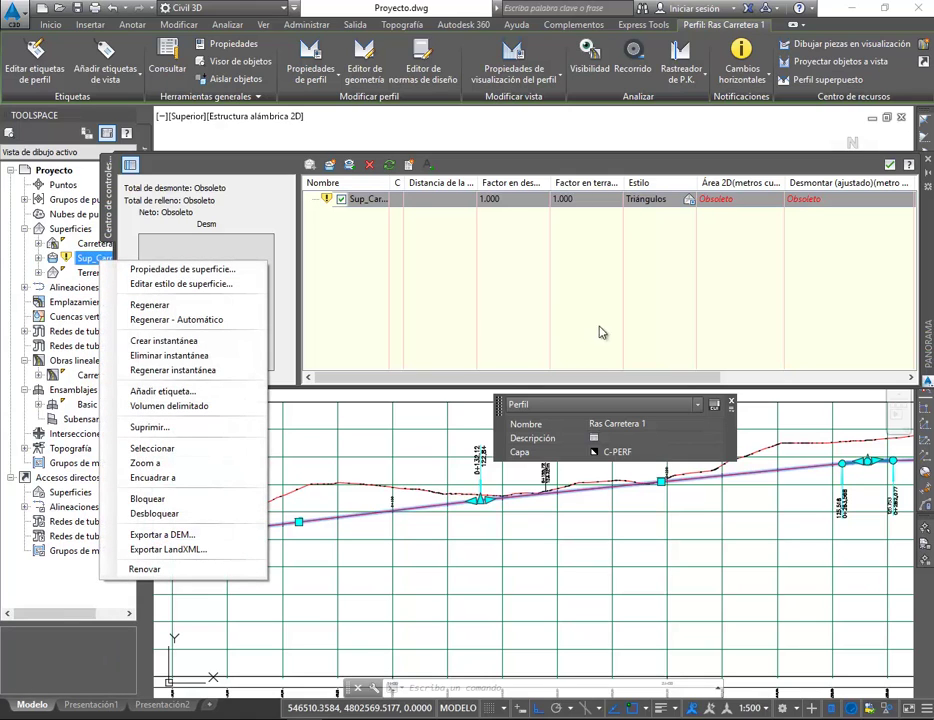
{"action": "left_click", "coordinate": [200, 319]}
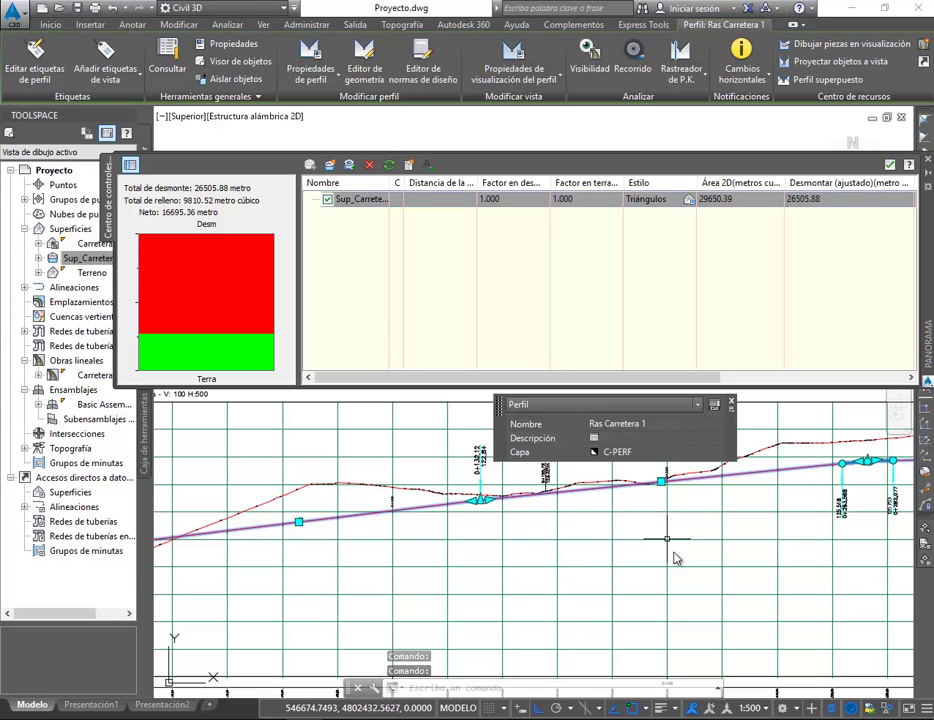
Raise the grade profile's crest vertex just before station 0+400 vertically towards the terrain line
{"action": "middle_click_drag", "start_coordinate": [672, 553], "coordinate": [500, 549]}
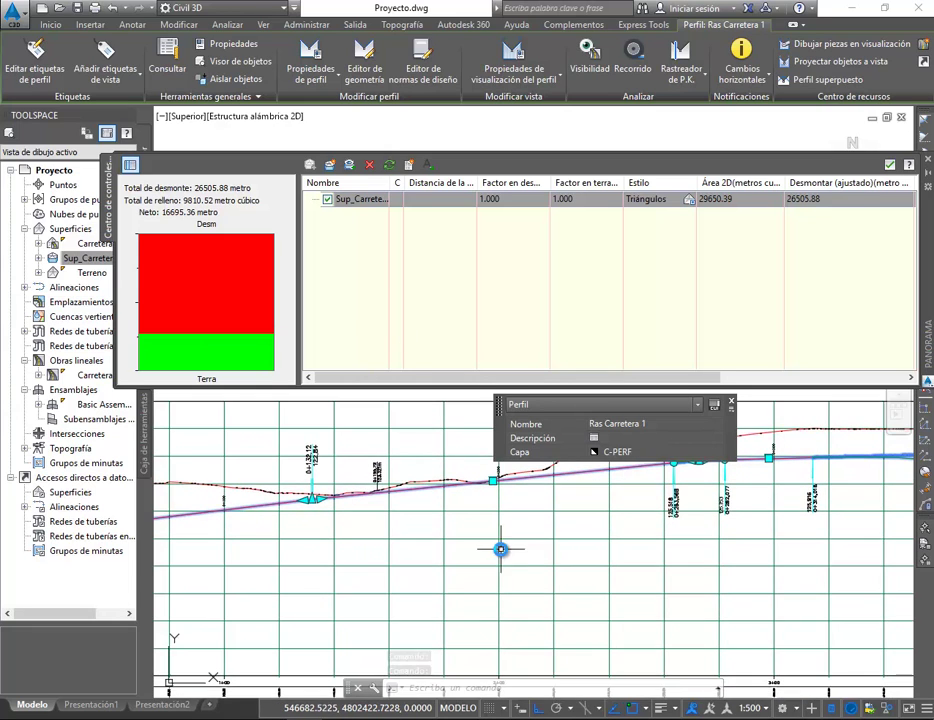
{"action": "middle_click_drag", "start_coordinate": [701, 533], "coordinate": [418, 569]}
{"action": "middle_click_drag", "start_coordinate": [773, 564], "coordinate": [594, 569]}
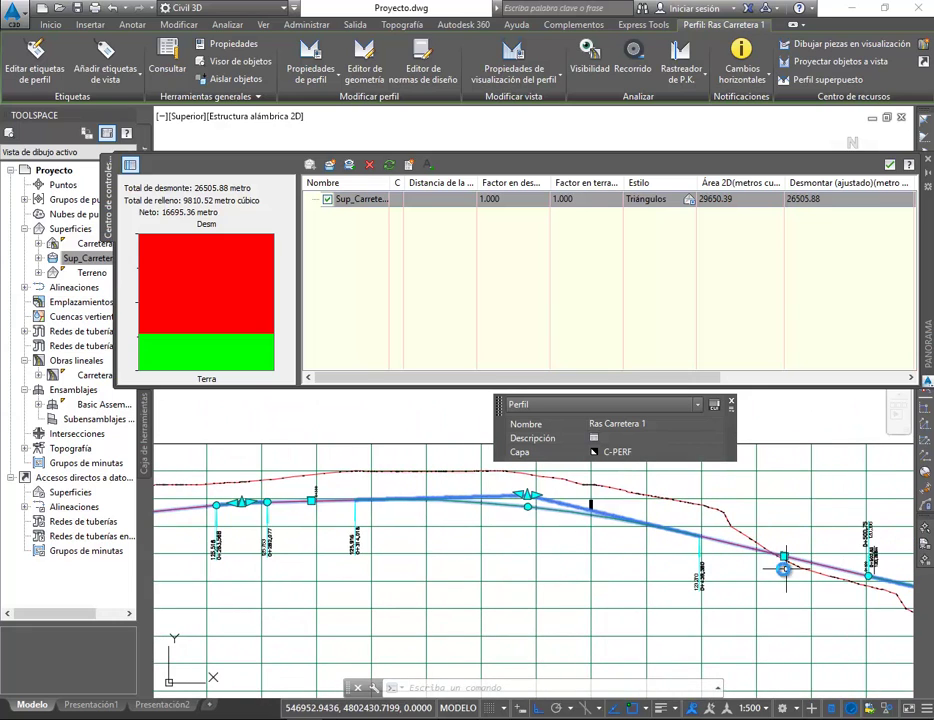
{"action": "scroll", "coordinate": [501, 525], "scroll_direction": "up", "scroll_amount": 5}
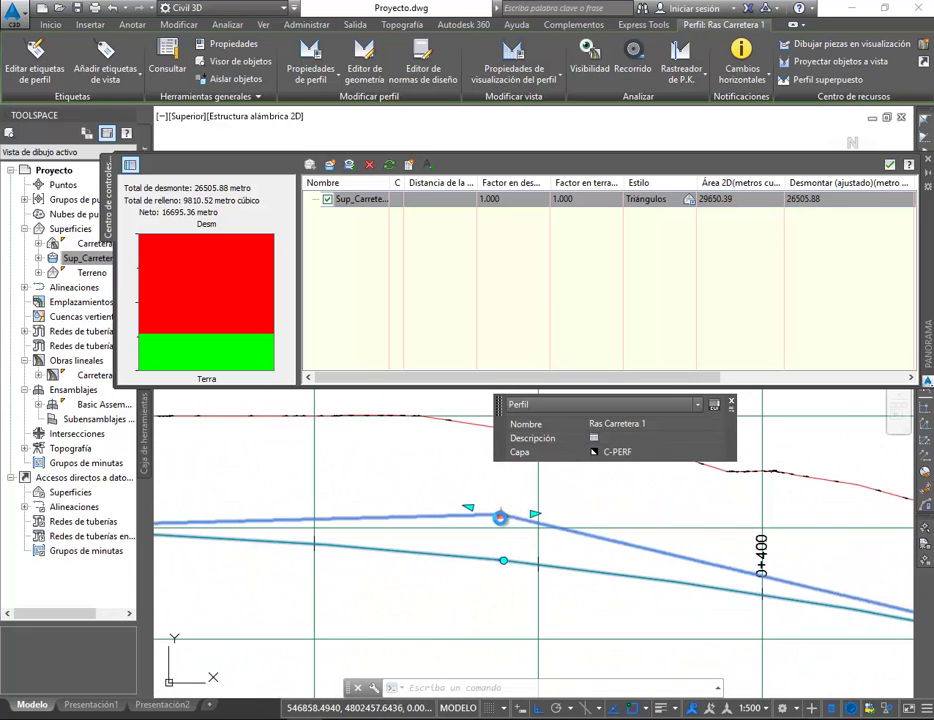
{"action": "left_click", "coordinate": [500, 517]}
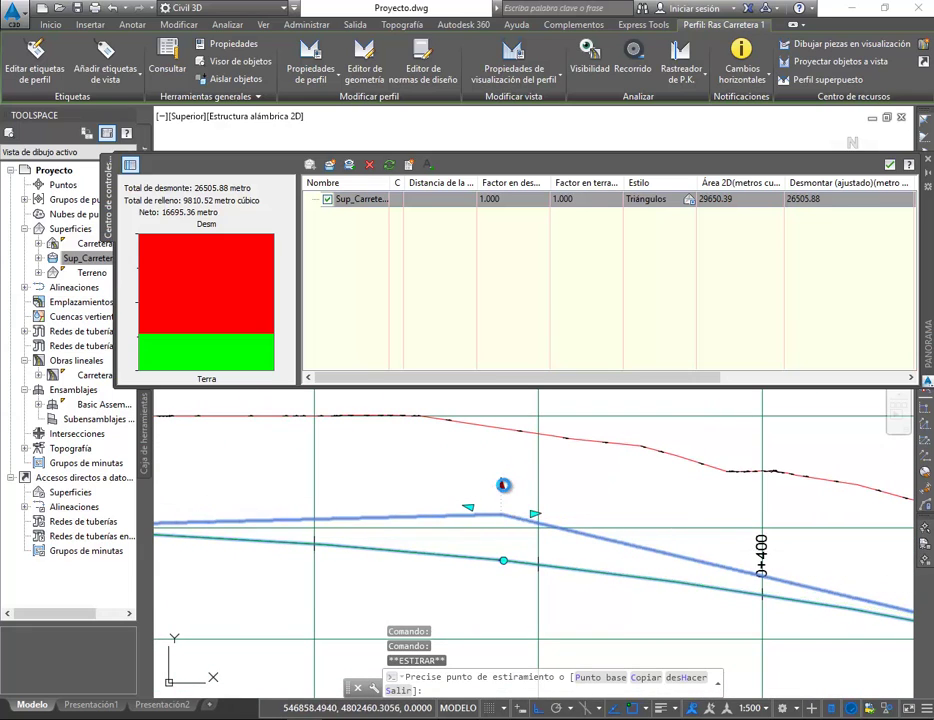
{"action": "left_click", "coordinate": [500, 500]}
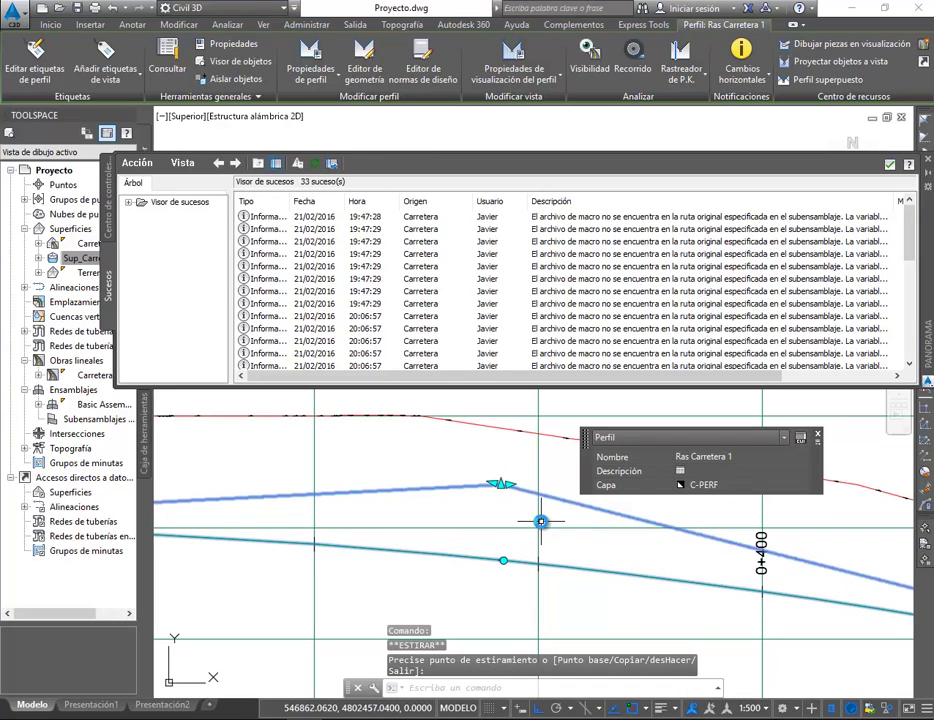
Shift the descending -5.04% grade tangent near station 0+500 towards higher stations using its midpoint
{"action": "scroll", "coordinate": [508, 516], "scroll_direction": "down", "scroll_amount": 5}
{"action": "middle_click_drag", "start_coordinate": [650, 581], "coordinate": [377, 548]}
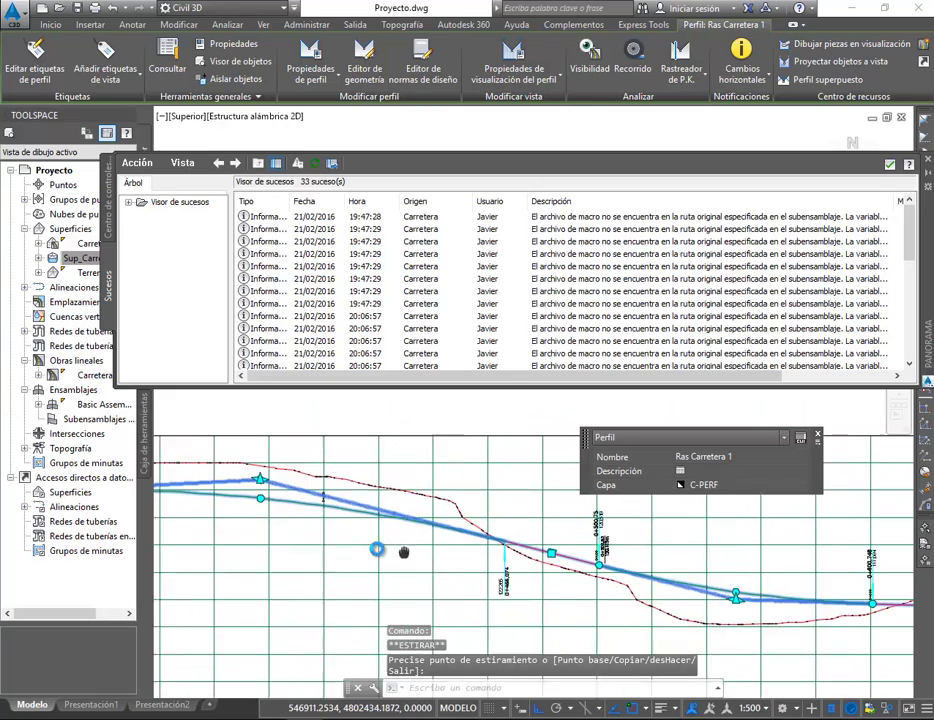
{"action": "scroll", "coordinate": [525, 550], "scroll_direction": "up", "scroll_amount": 2}
{"action": "left_click", "coordinate": [525, 550]}
{"action": "scroll", "coordinate": [525, 550], "scroll_direction": "up", "scroll_amount": 3}
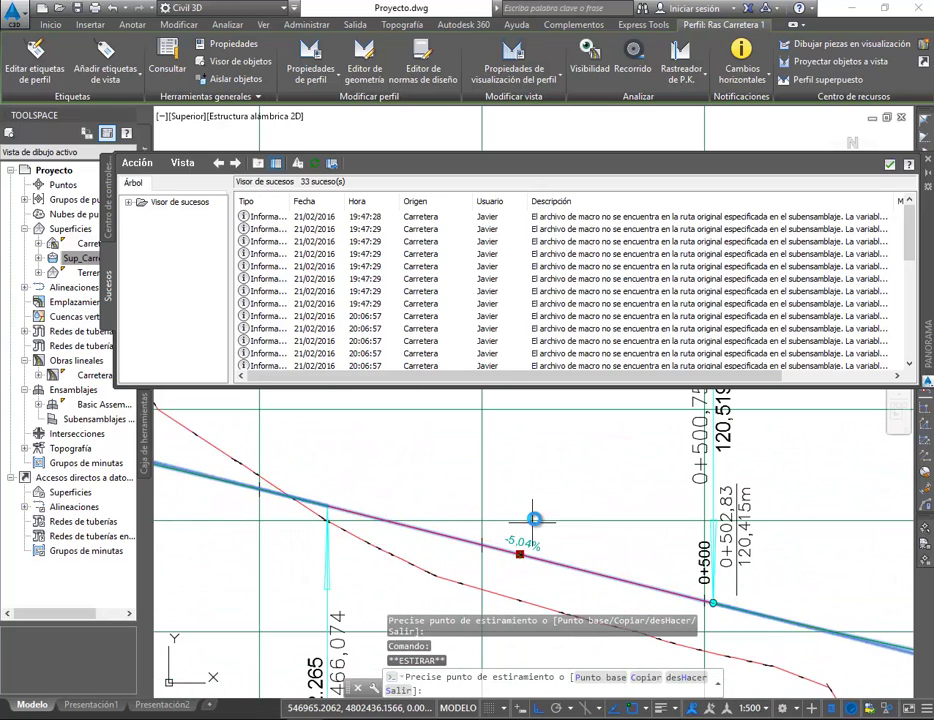
{"action": "left_click", "coordinate": [658, 552]}
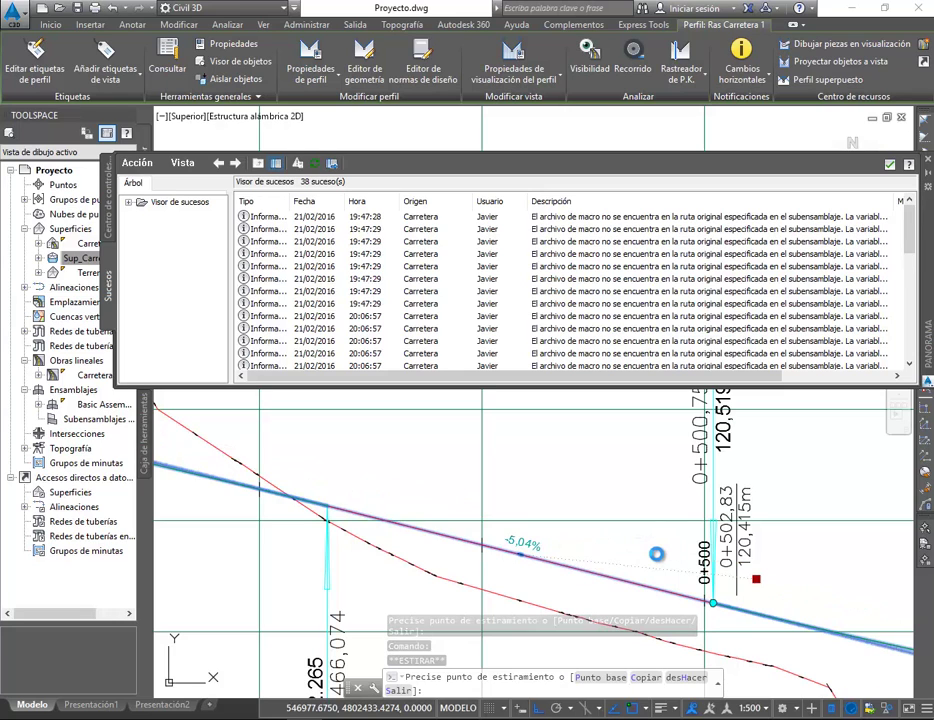
{"action": "scroll", "coordinate": [656, 553], "scroll_direction": "down", "scroll_amount": 2}
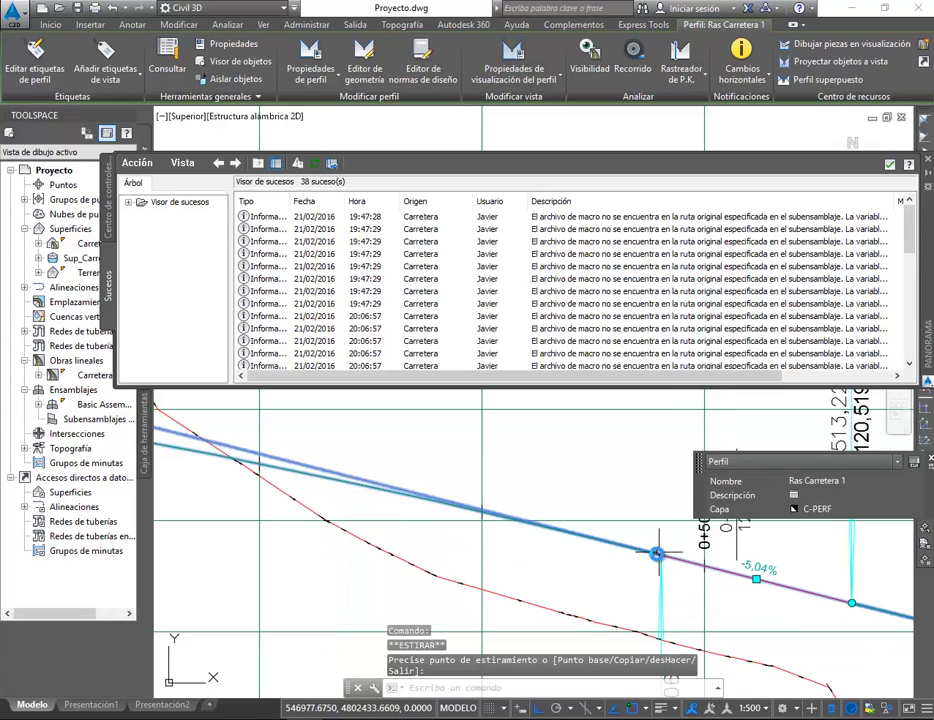
{"action": "scroll", "coordinate": [477, 559], "scroll_direction": "down", "scroll_amount": 4}
{"action": "scroll", "coordinate": [476, 562], "scroll_direction": "down", "scroll_amount": 2}
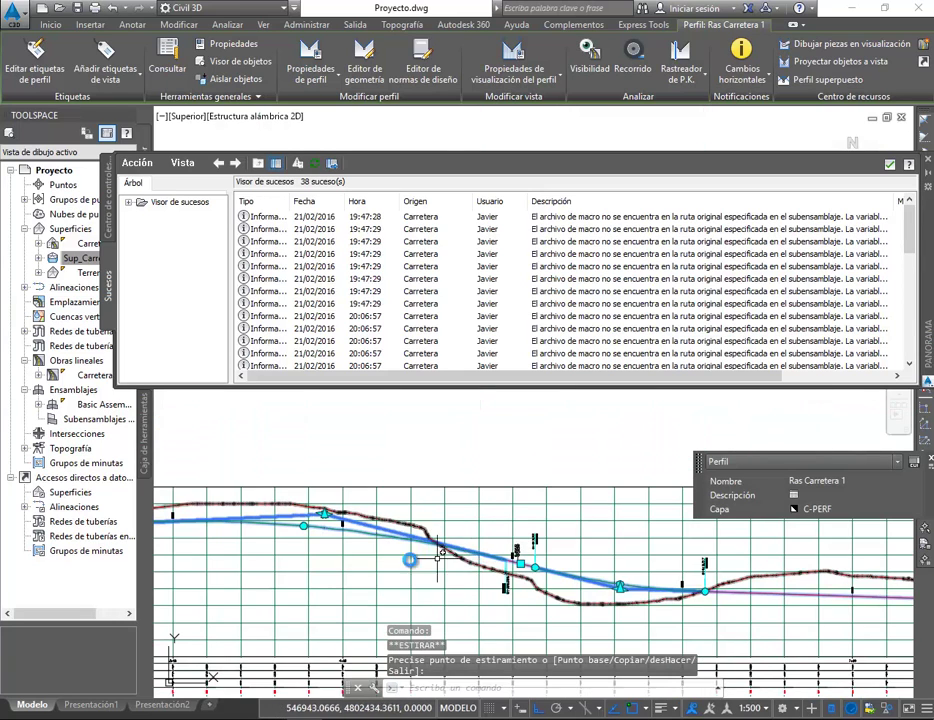
Review the adjusted grade line along the road, deselect it and close the event list to show the volumes dashboard
{"action": "middle_click_drag", "start_coordinate": [290, 556], "coordinate": [638, 575]}
{"action": "middle_click_drag", "start_coordinate": [842, 593], "coordinate": [246, 557]}
{"action": "scroll", "coordinate": [738, 590], "scroll_direction": "up", "scroll_amount": 2}
{"action": "middle_click_drag", "start_coordinate": [738, 591], "coordinate": [623, 553]}
{"action": "scroll", "coordinate": [574, 560], "scroll_direction": "down", "scroll_amount": 2}
{"action": "key", "text": "Escape"}
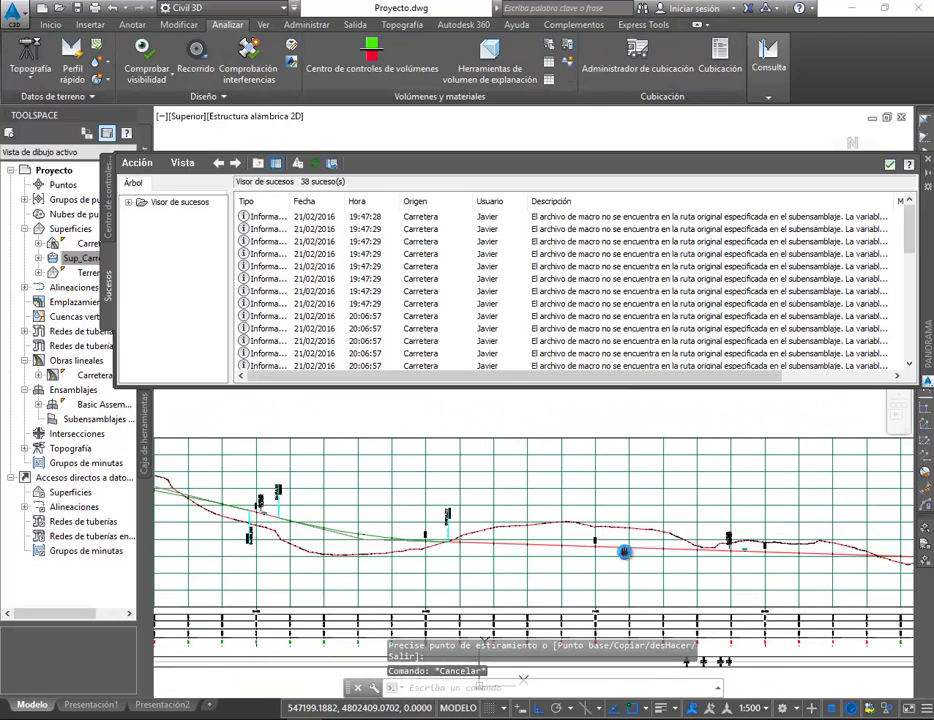
{"action": "left_click", "coordinate": [888, 167]}
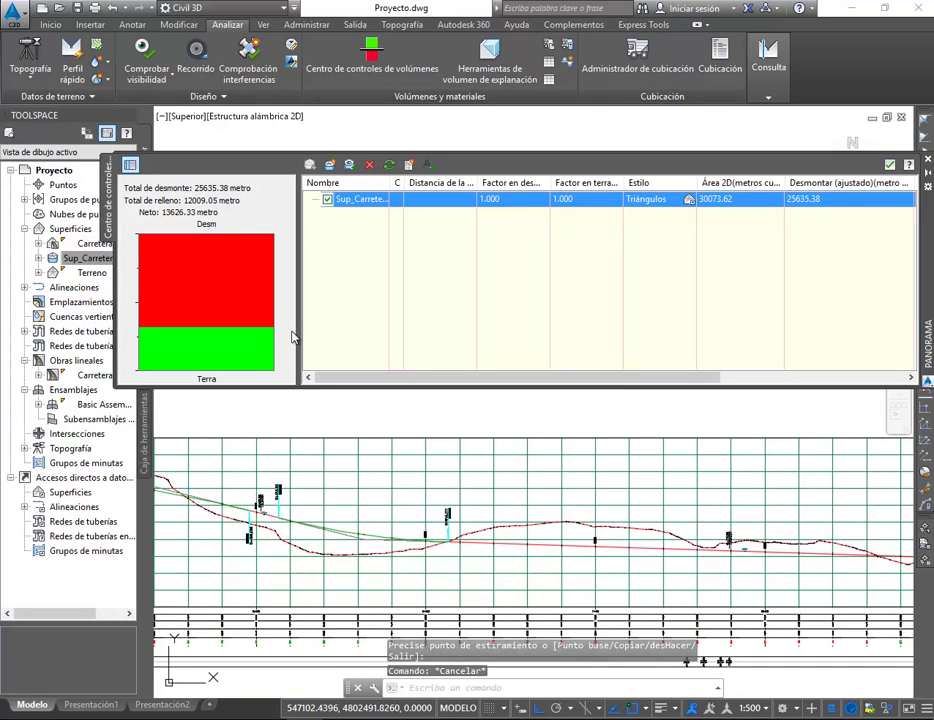
Raise the grade profile's sag near station 1+000 further above the terrain to increase the fill
{"action": "middle_click_drag", "start_coordinate": [268, 481], "coordinate": [702, 490]}
{"action": "middle_click_drag", "start_coordinate": [452, 490], "coordinate": [717, 490]}
{"action": "scroll", "coordinate": [440, 508], "scroll_direction": "up", "scroll_amount": 4}
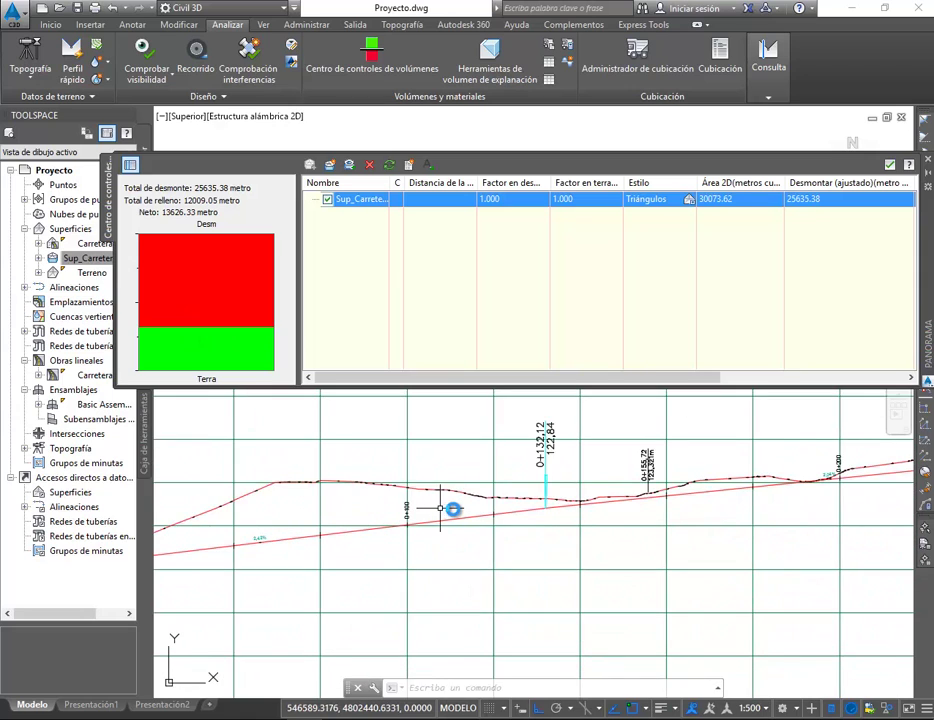
{"action": "scroll", "coordinate": [440, 508], "scroll_direction": "down", "scroll_amount": 2}
{"action": "scroll", "coordinate": [653, 494], "scroll_direction": "down", "scroll_amount": 4}
{"action": "middle_click_drag", "start_coordinate": [802, 515], "coordinate": [267, 525]}
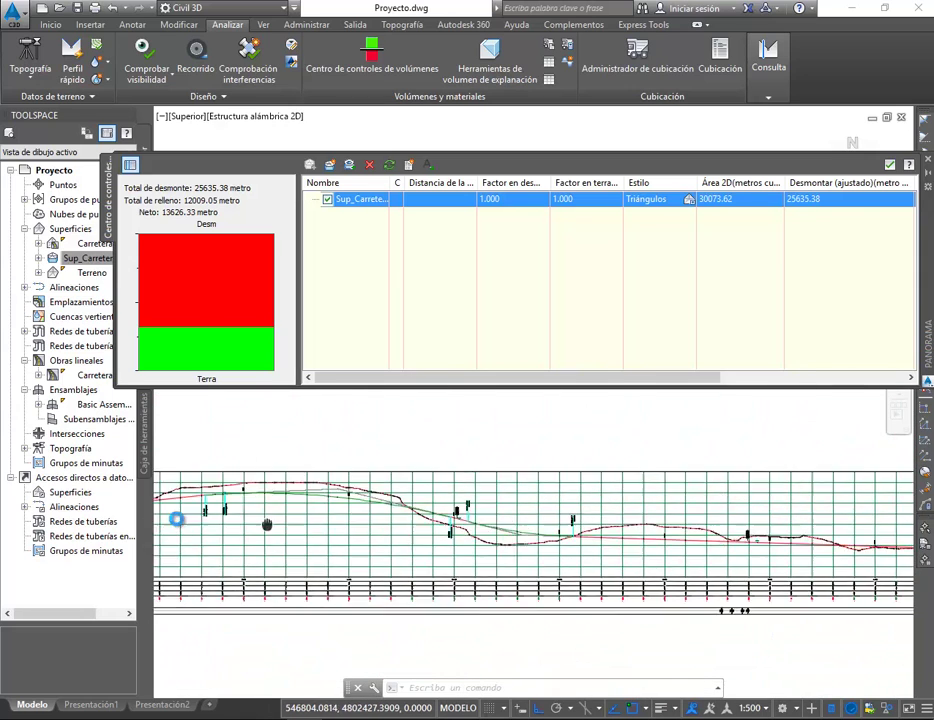
{"action": "scroll", "coordinate": [640, 545], "scroll_direction": "up", "scroll_amount": 4}
{"action": "left_click", "coordinate": [409, 565]}
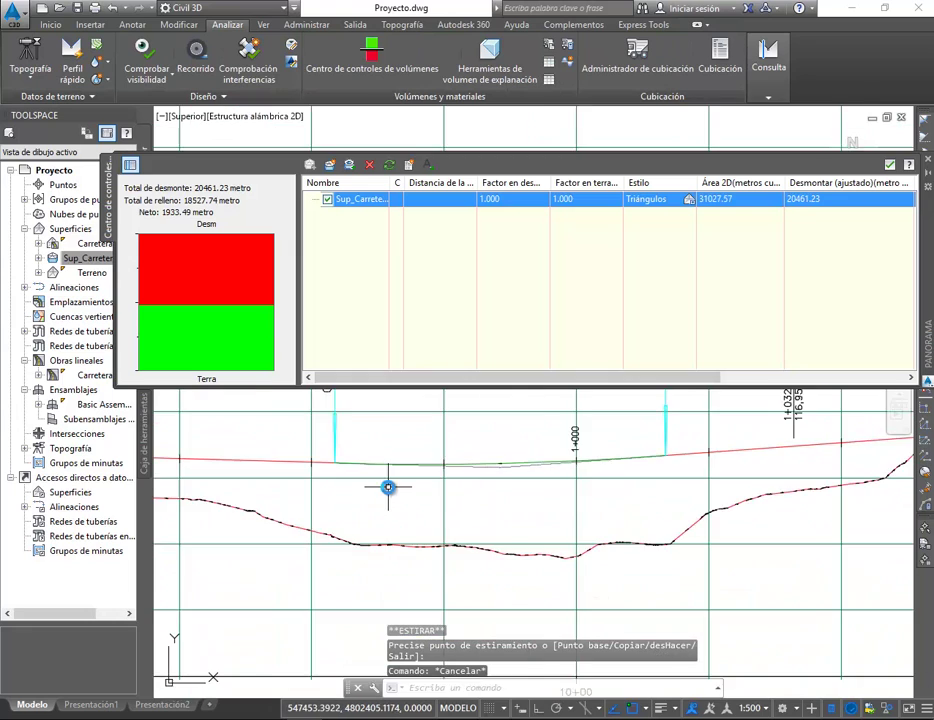
Examine the cut and fill zones along the whole grade profile against the summary chart, especially near stations 0+600 and 1+000
{"action": "scroll", "coordinate": [447, 501], "scroll_direction": "down", "scroll_amount": 7}
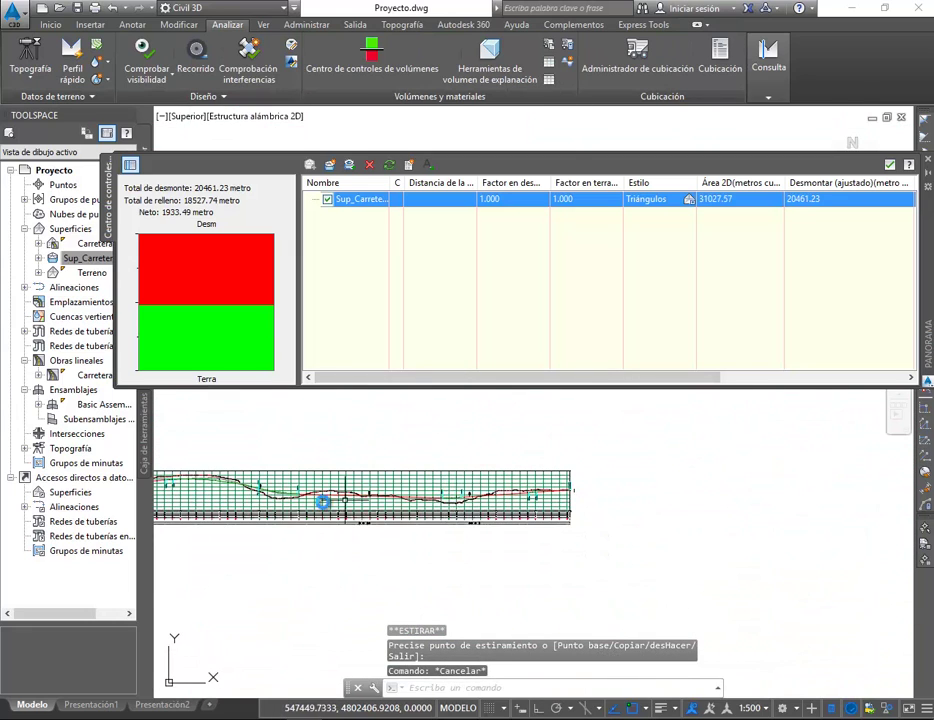
{"action": "middle_click_drag", "start_coordinate": [323, 503], "coordinate": [549, 518]}
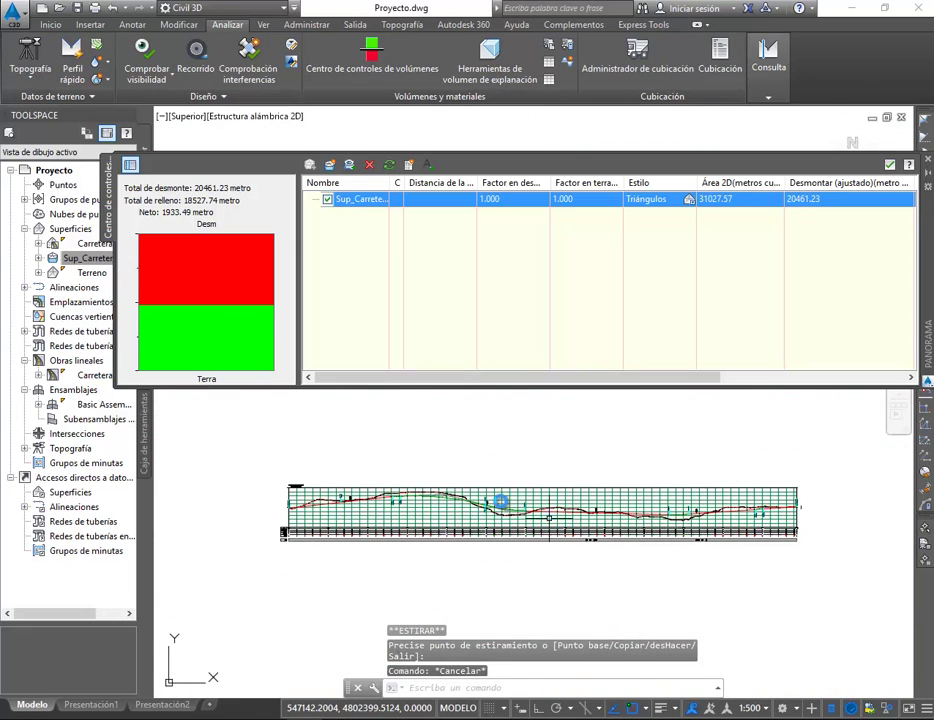
{"action": "scroll", "coordinate": [448, 496], "scroll_direction": "up", "scroll_amount": 3}
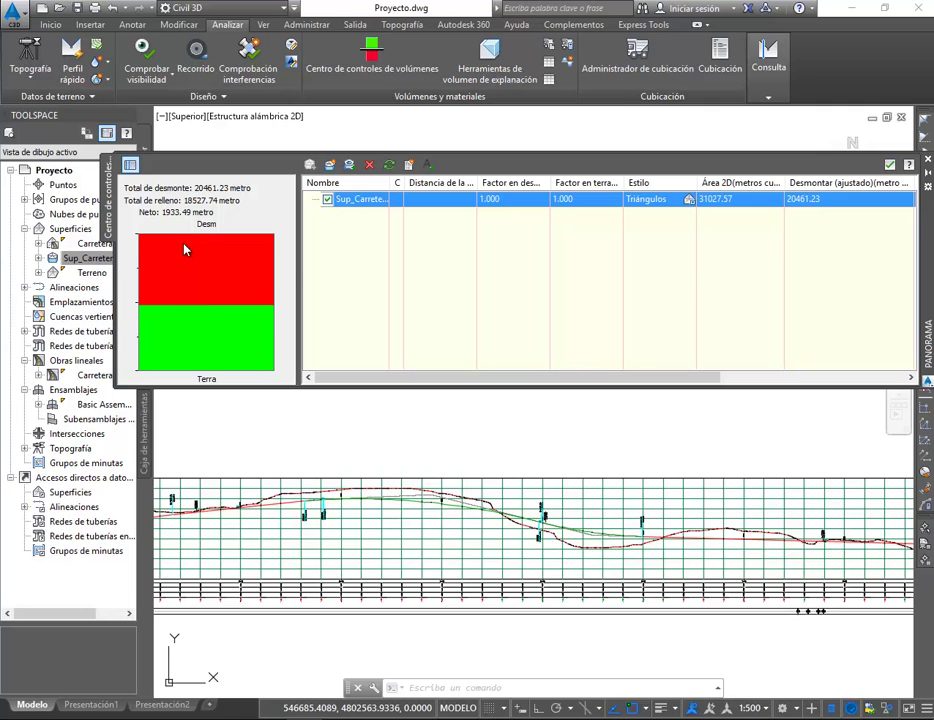
{"action": "scroll", "coordinate": [768, 598], "scroll_direction": "down", "scroll_amount": 2}
{"action": "middle_click_drag", "start_coordinate": [698, 548], "coordinate": [287, 518]}
{"action": "scroll", "coordinate": [600, 527], "scroll_direction": "up", "scroll_amount": 4}
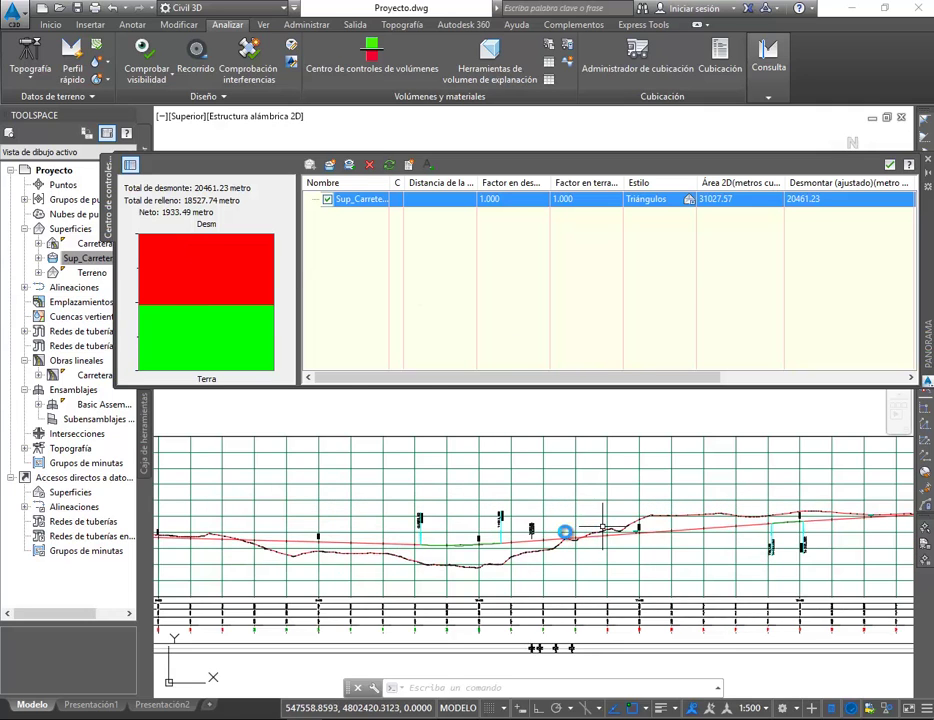
{"action": "scroll", "coordinate": [562, 535], "scroll_direction": "up", "scroll_amount": 2}
{"action": "scroll", "coordinate": [510, 587], "scroll_direction": "down", "scroll_amount": 2}
{"action": "scroll", "coordinate": [445, 588], "scroll_direction": "up", "scroll_amount": 2}
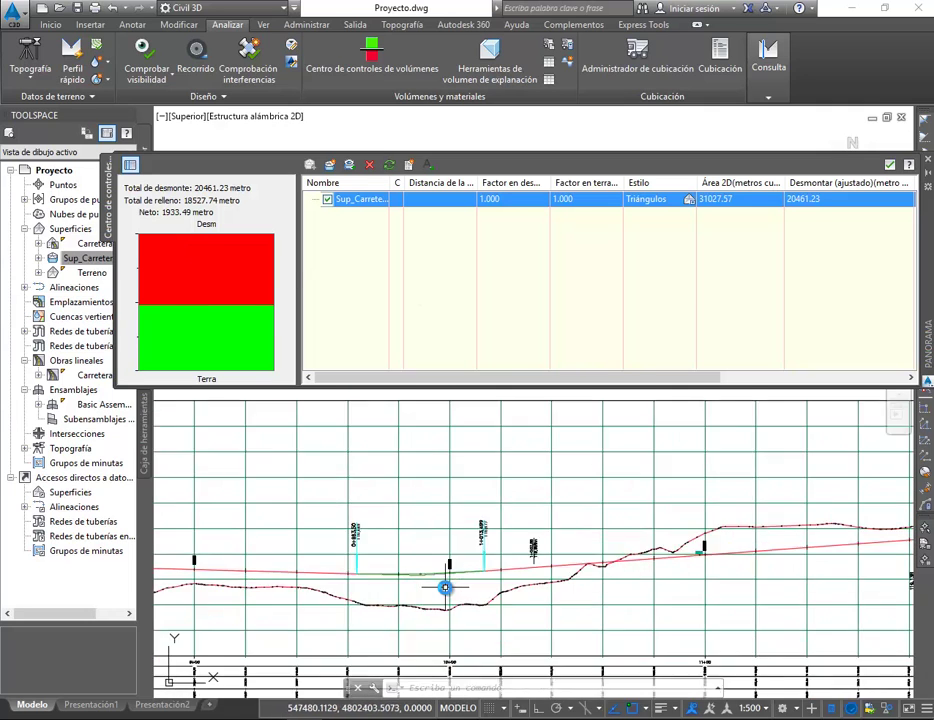
{"action": "scroll", "coordinate": [450, 561], "scroll_direction": "up", "scroll_amount": 2}
{"action": "scroll", "coordinate": [546, 567], "scroll_direction": "down", "scroll_amount": 2}
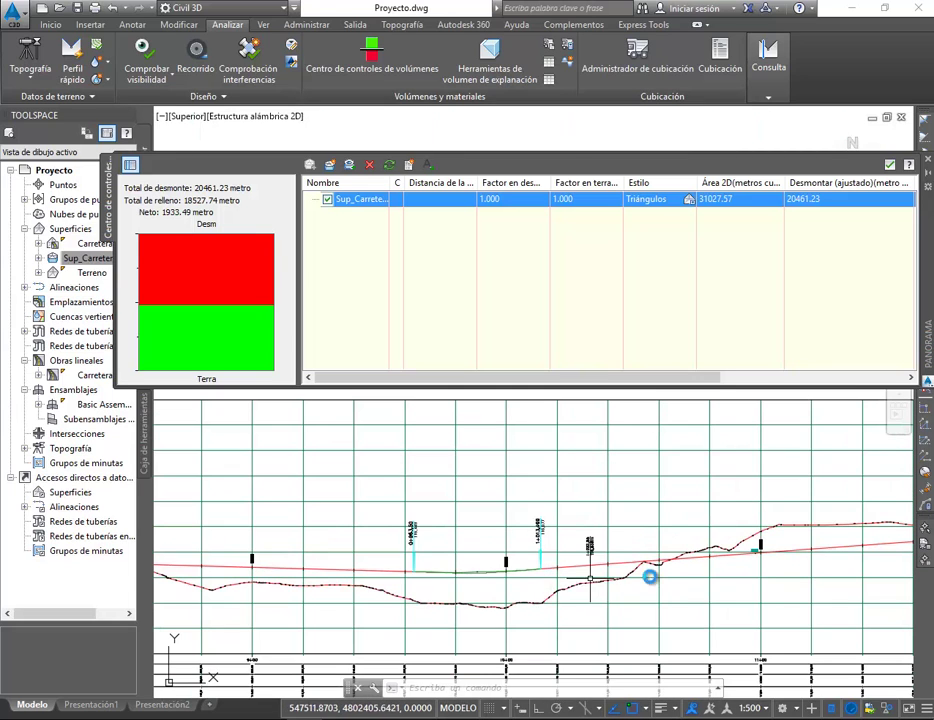
{"action": "scroll", "coordinate": [684, 575], "scroll_direction": "down", "scroll_amount": 4}
{"action": "middle_click_drag", "start_coordinate": [510, 588], "coordinate": [903, 553]}
{"action": "scroll", "coordinate": [598, 532], "scroll_direction": "up", "scroll_amount": 4}
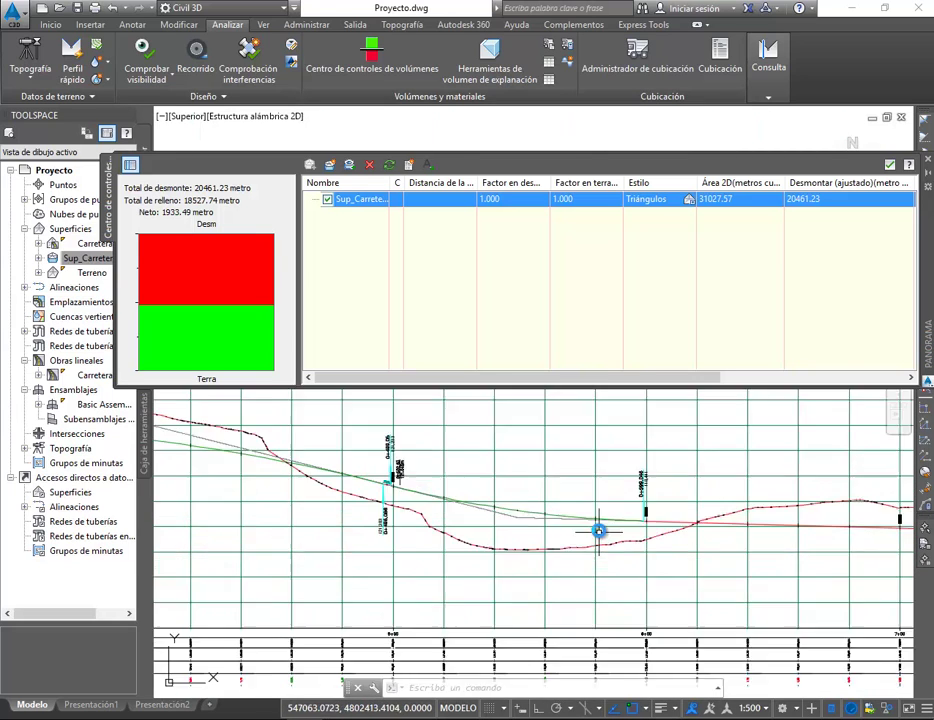
{"action": "scroll", "coordinate": [677, 513], "scroll_direction": "up", "scroll_amount": 1}
{"action": "scroll", "coordinate": [650, 571], "scroll_direction": "down", "scroll_amount": 7}
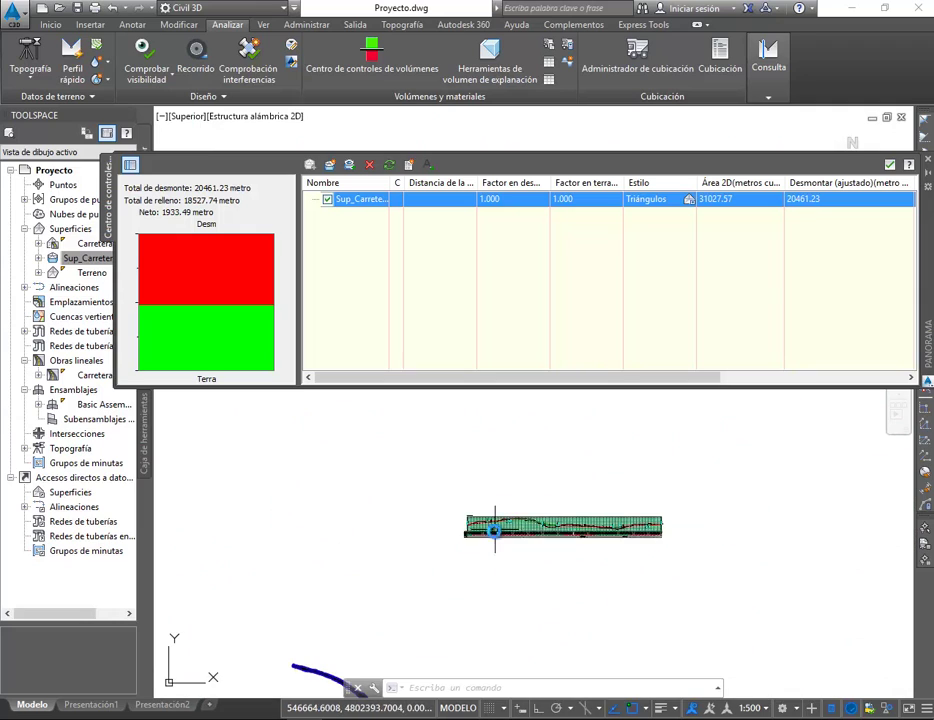
Return to the road in plan, deselect the profile and close the volumes dashboard
{"action": "middle_click_drag", "start_coordinate": [430, 610], "coordinate": [634, 415]}
{"action": "key", "text": "Escape"}
{"action": "key", "text": "Escape"}
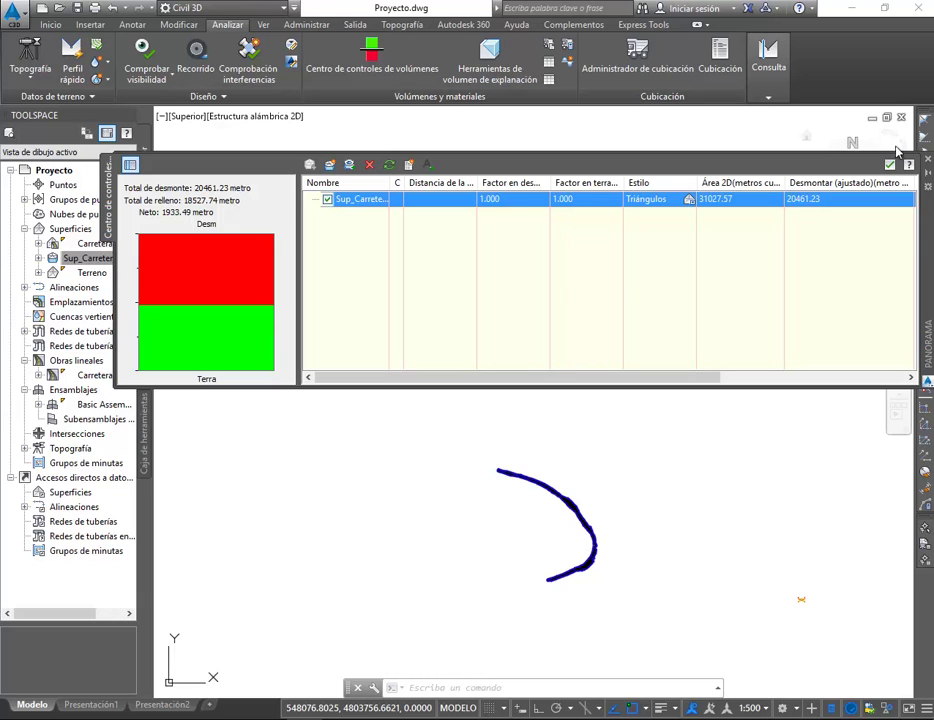
{"action": "left_click", "coordinate": [889, 166]}
Hide the triangulated surface covering the start of the Carretera_1 corridor and undo the last operation
{"action": "scroll", "coordinate": [528, 479], "scroll_direction": "up", "scroll_amount": 6}
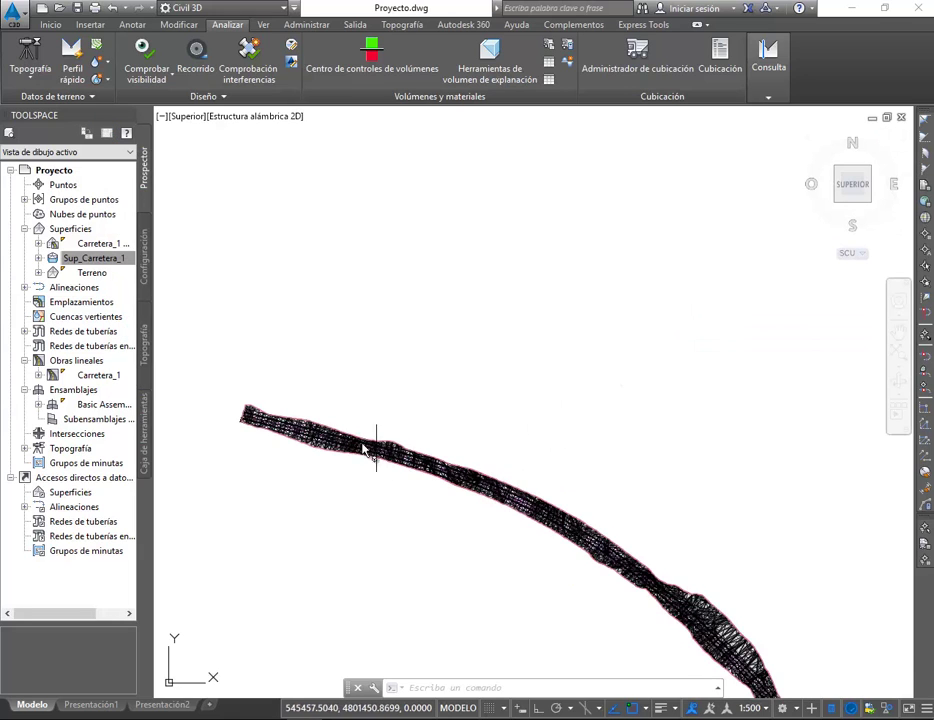
{"action": "scroll", "coordinate": [377, 448], "scroll_direction": "up", "scroll_amount": 3}
{"action": "left_click", "coordinate": [592, 363]}
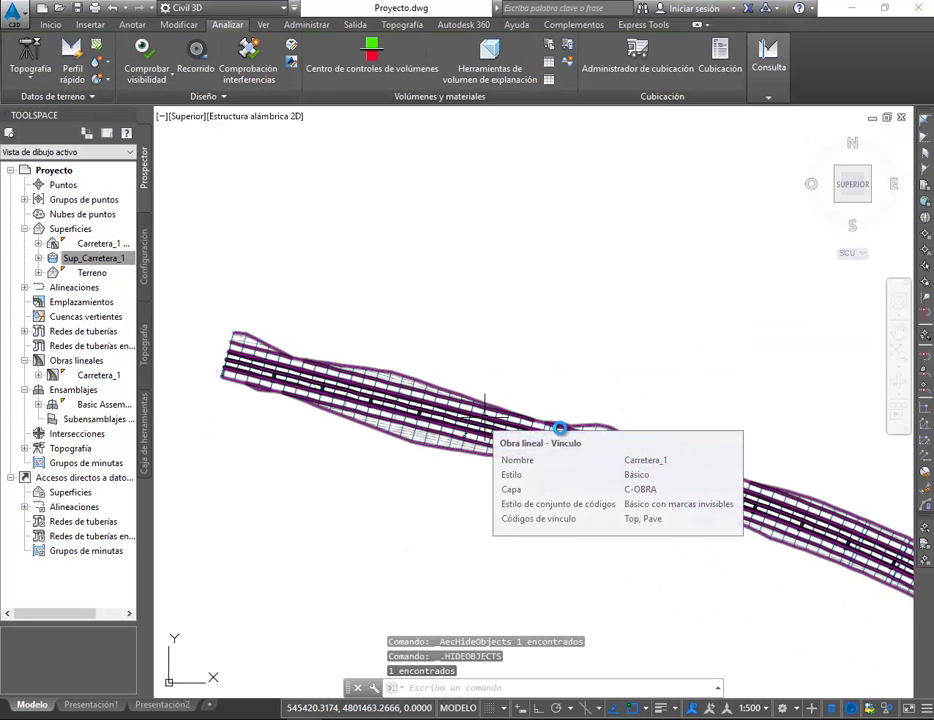
{"action": "key", "text": "ctrl+z"}
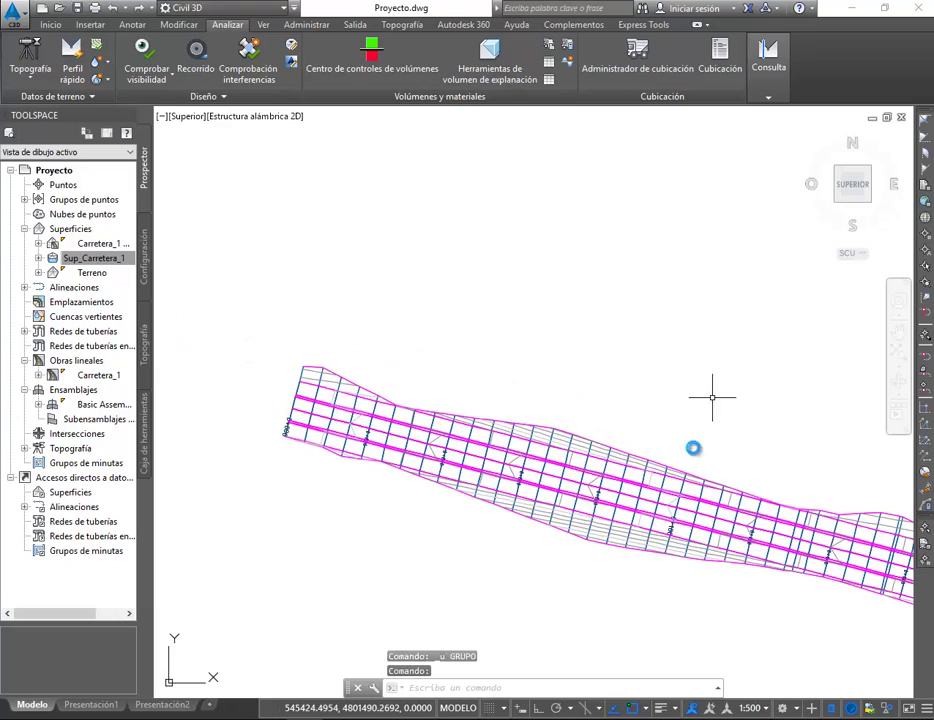
{"action": "middle_click_drag", "start_coordinate": [748, 556], "coordinate": [538, 393]}
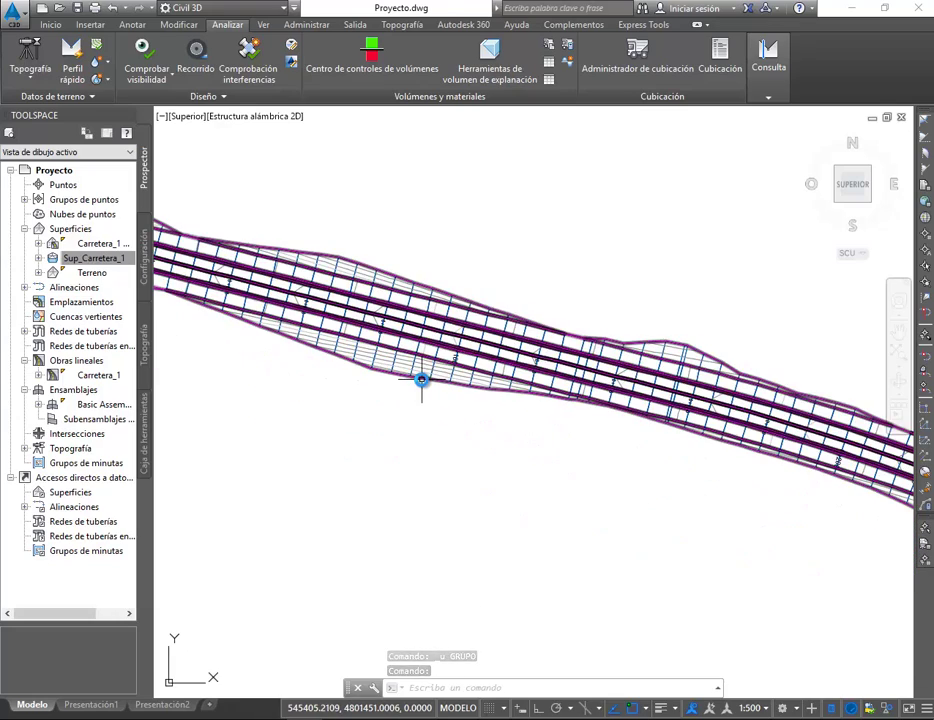
Assign the Interseccion feature line style to the Daylight code in the Carretera_1 corridor properties
{"action": "left_click", "coordinate": [421, 380]}
{"action": "middle_click_drag", "start_coordinate": [325, 295], "coordinate": [409, 427]}
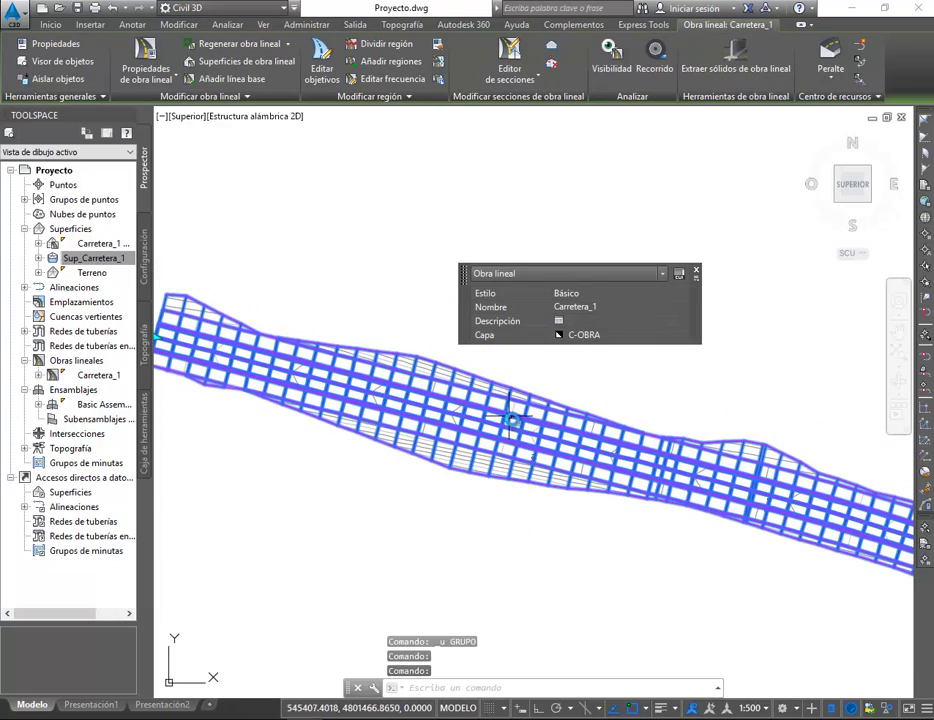
{"action": "scroll", "coordinate": [416, 380], "scroll_direction": "up", "scroll_amount": 3}
{"action": "scroll", "coordinate": [416, 380], "scroll_direction": "down", "scroll_amount": 5}
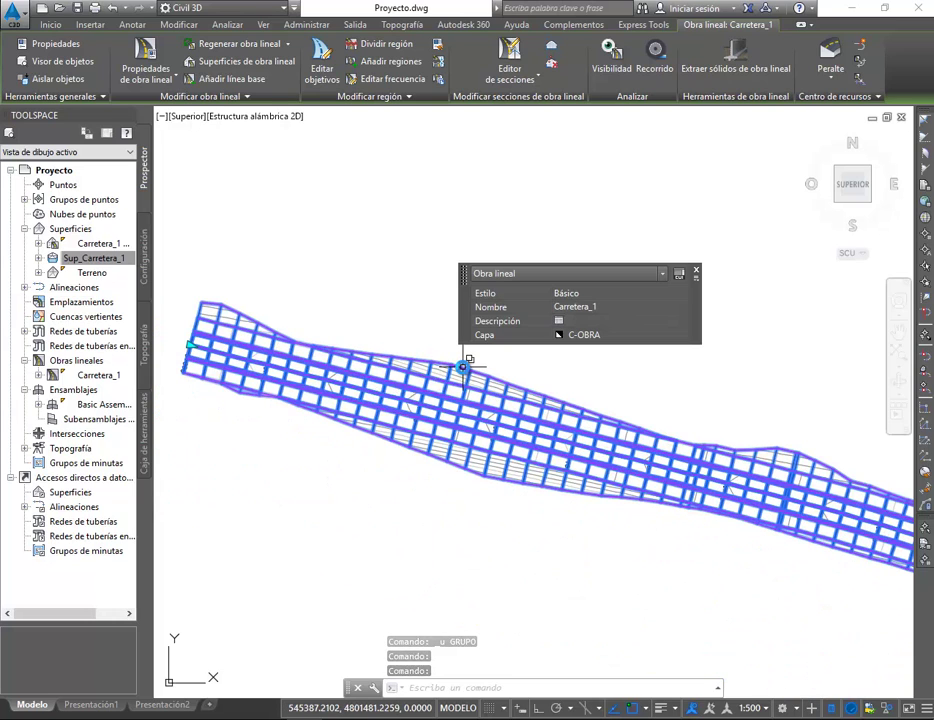
{"action": "left_click", "coordinate": [174, 66]}
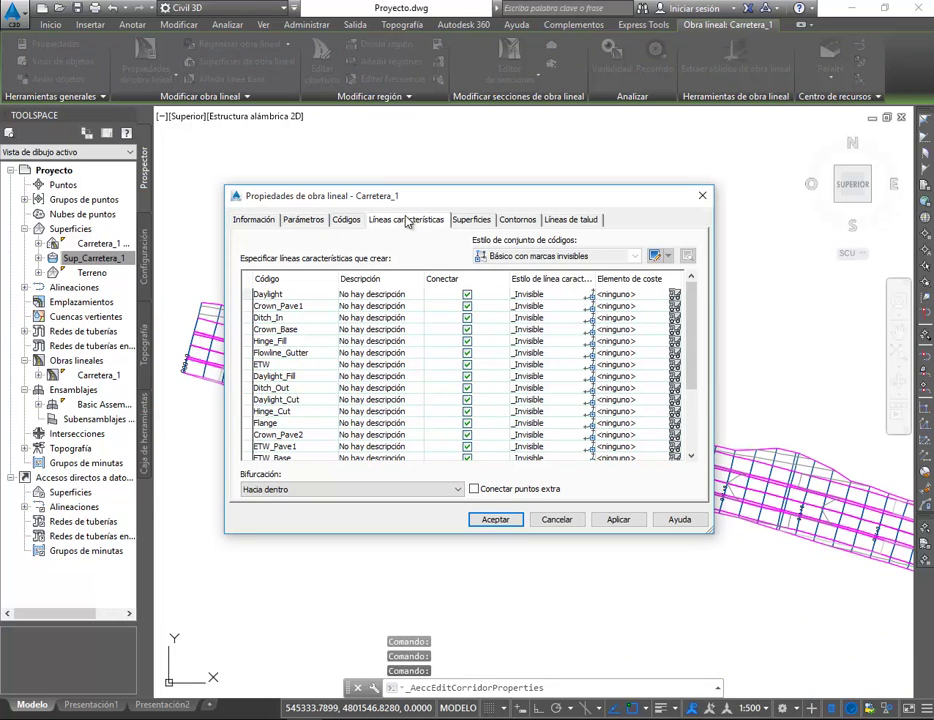
{"action": "left_click", "coordinate": [289, 296]}
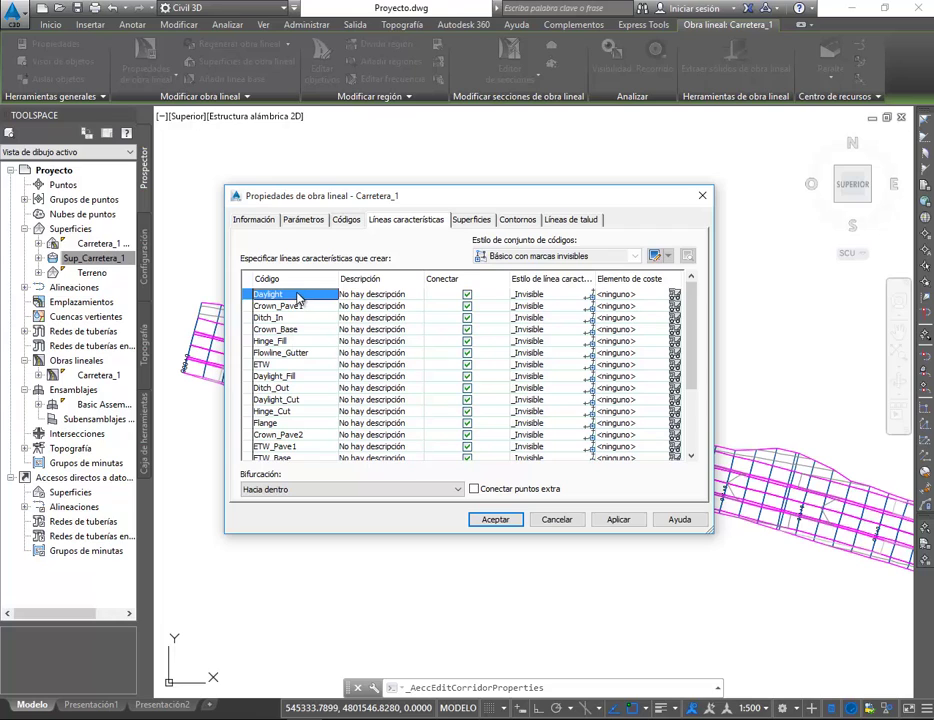
{"action": "left_click", "coordinate": [560, 295]}
{"action": "left_click", "coordinate": [590, 295]}
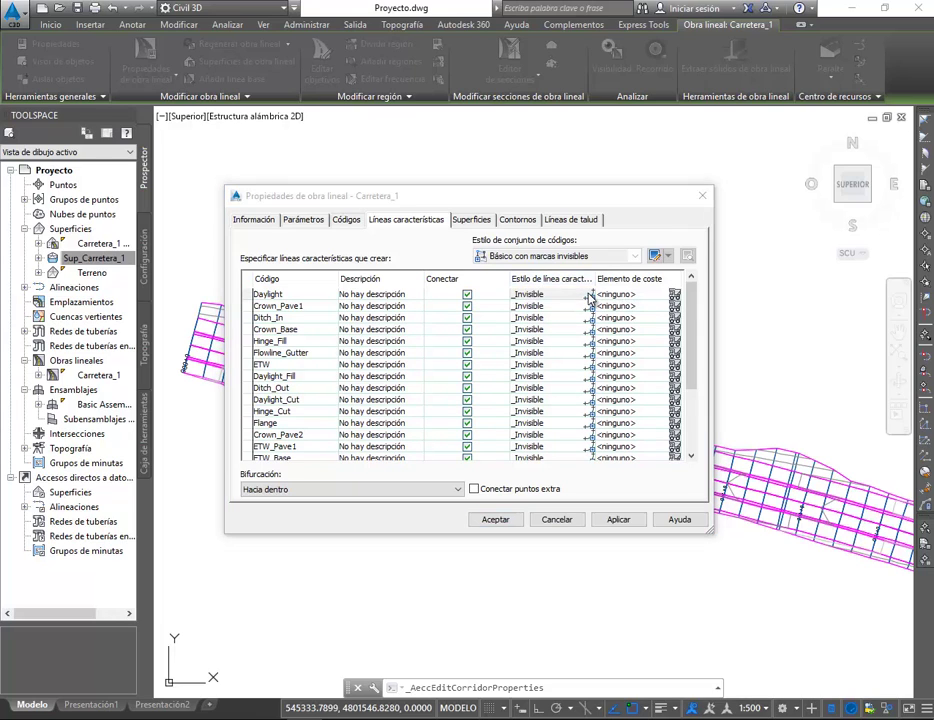
{"action": "left_click", "coordinate": [477, 364]}
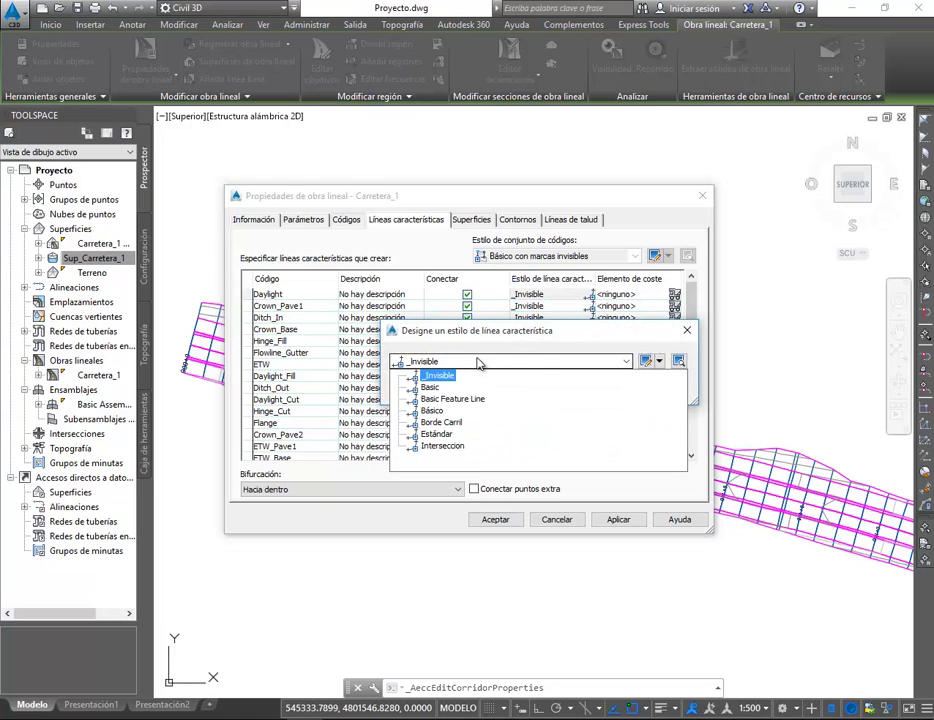
{"action": "left_click", "coordinate": [436, 446]}
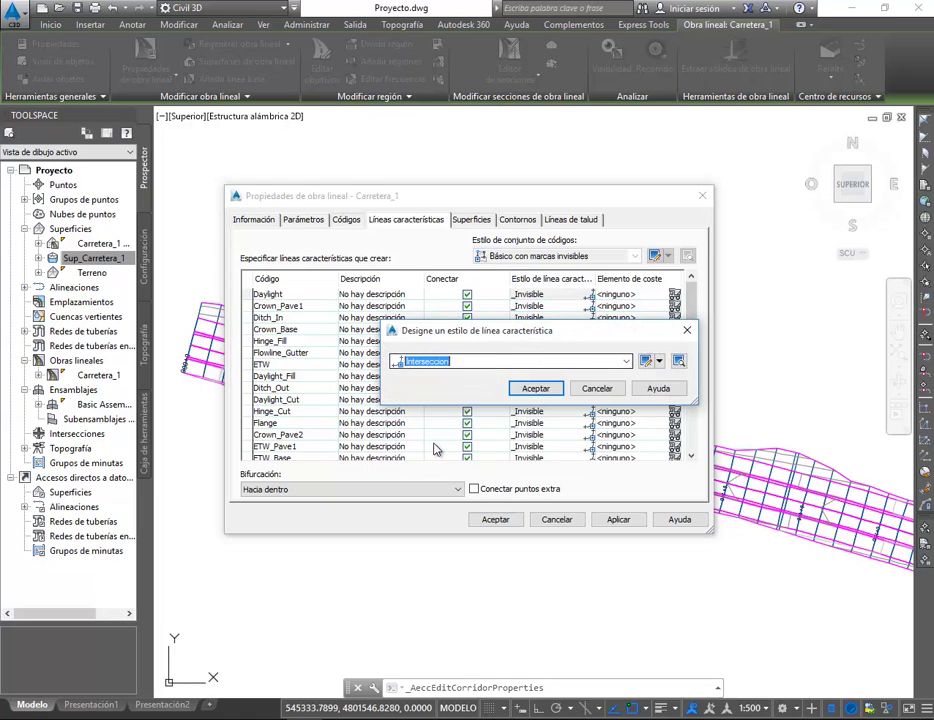
{"action": "left_click", "coordinate": [535, 387]}
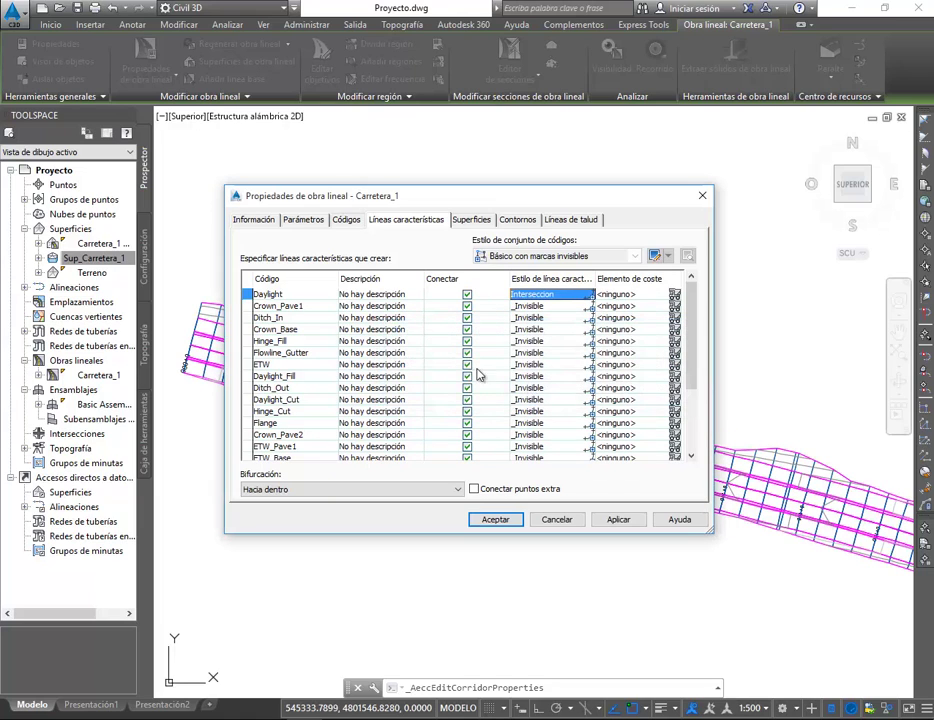
Assign the Interseccion feature line style to the Daylight_Fill code
{"action": "left_click", "coordinate": [276, 378]}
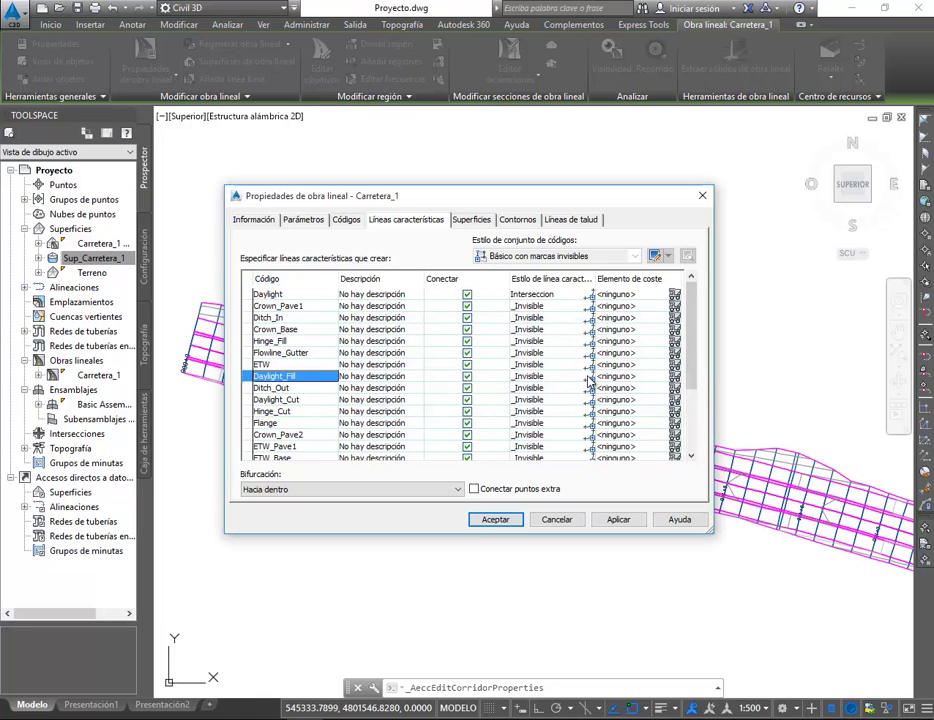
{"action": "left_click", "coordinate": [590, 381]}
{"action": "left_click", "coordinate": [509, 364]}
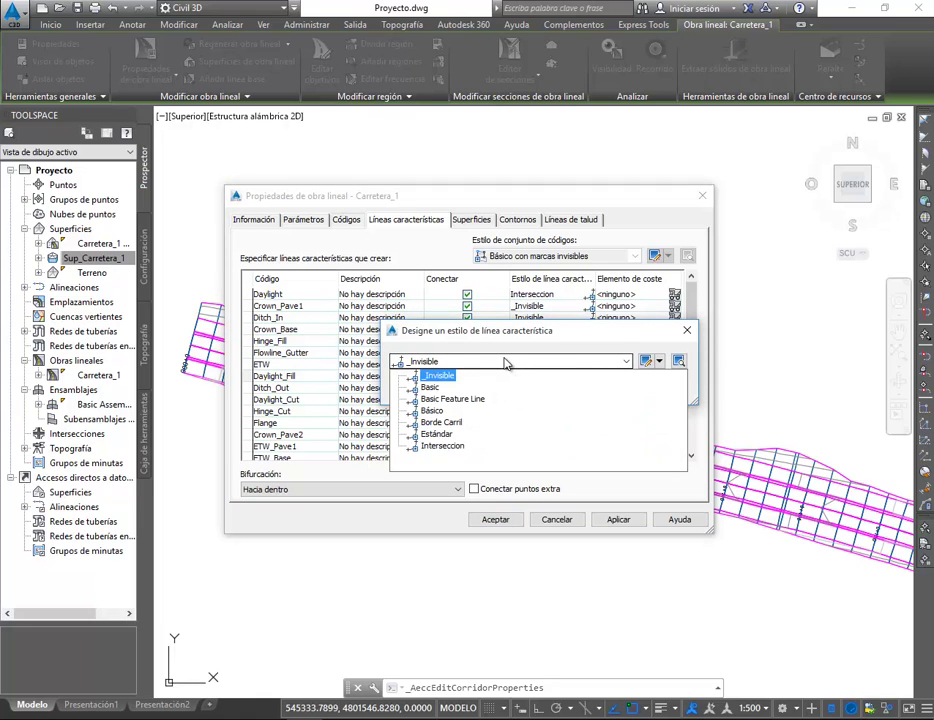
{"action": "left_click", "coordinate": [444, 446]}
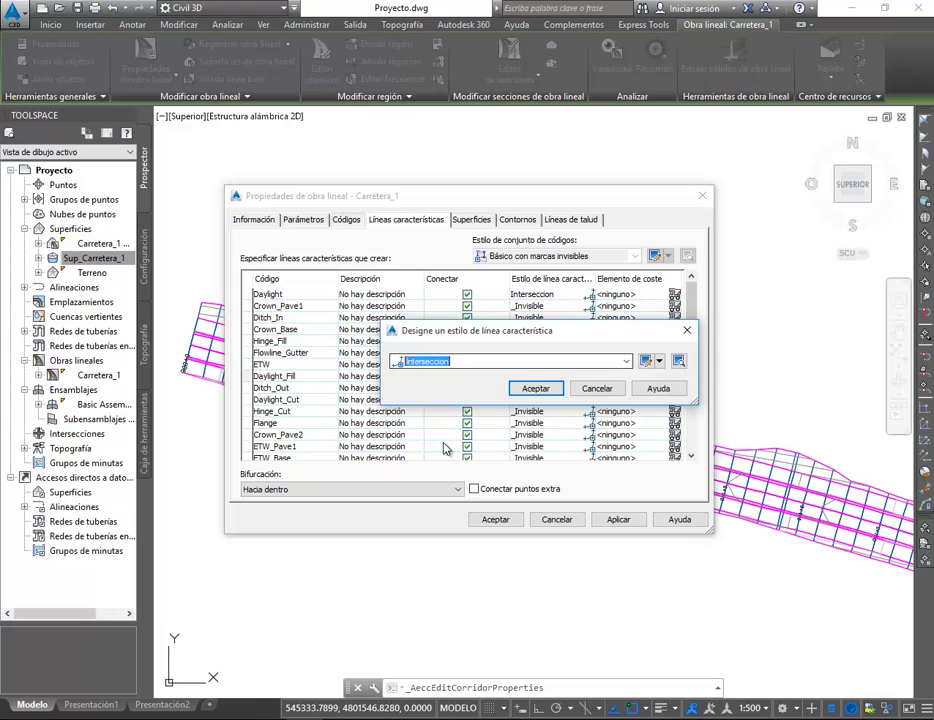
{"action": "left_click", "coordinate": [536, 388]}
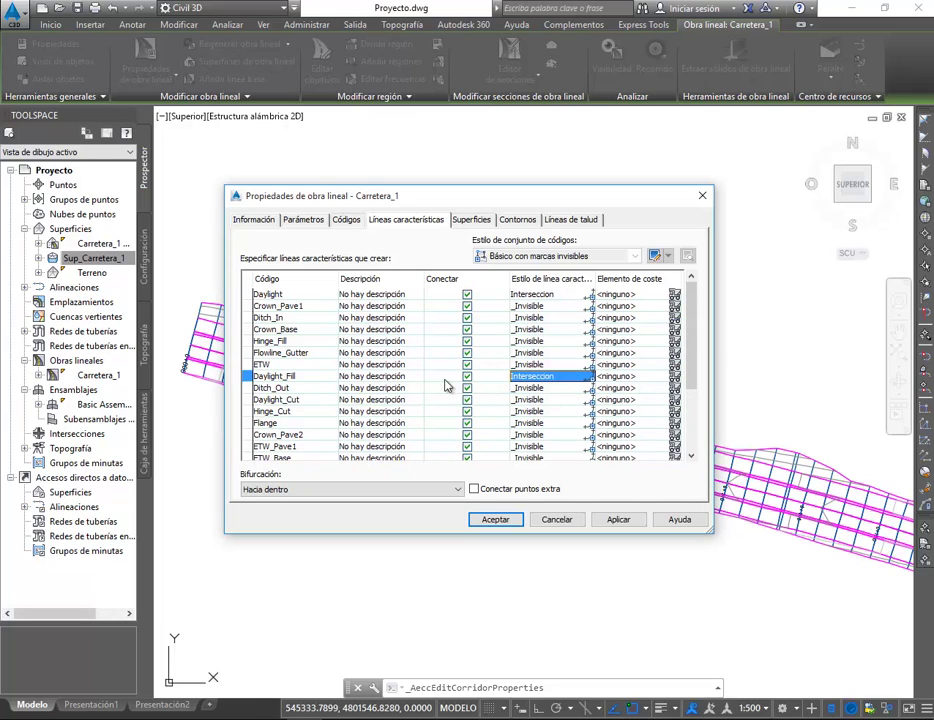
Create a copy of the Interseccion feature line style for the Daylight_Cut code
{"action": "left_click", "coordinate": [291, 401]}
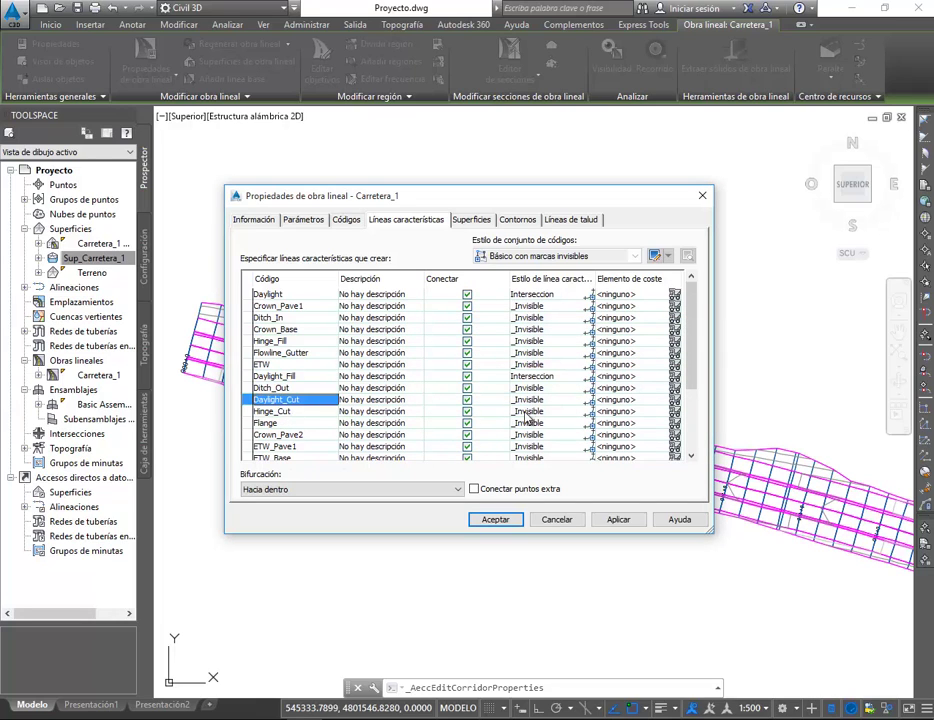
{"action": "left_click", "coordinate": [589, 400]}
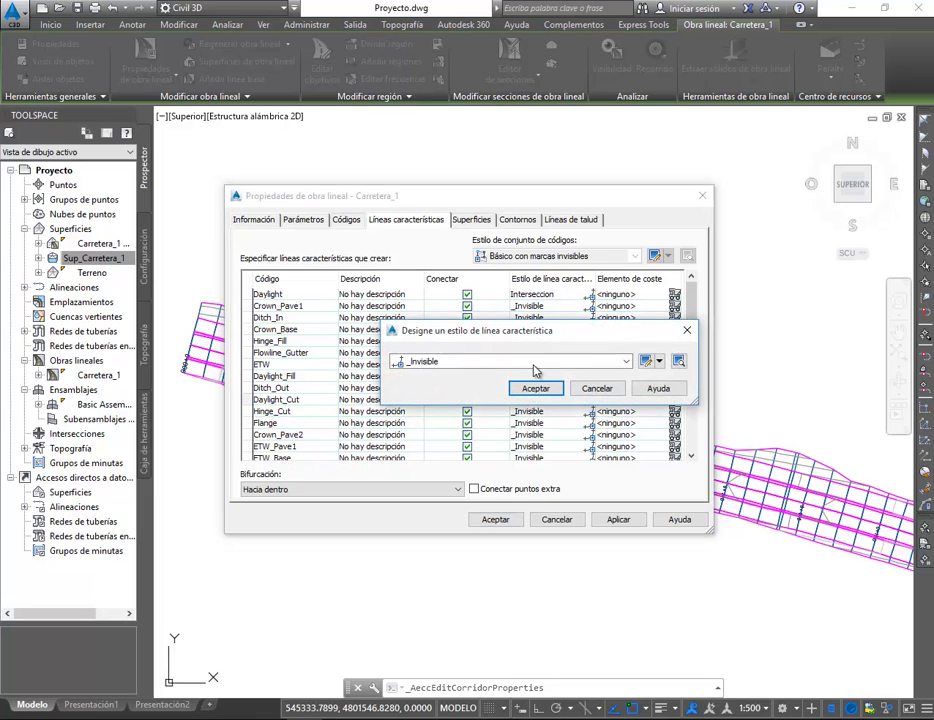
{"action": "left_click", "coordinate": [534, 362]}
{"action": "left_click", "coordinate": [444, 446]}
{"action": "left_click", "coordinate": [659, 362]}
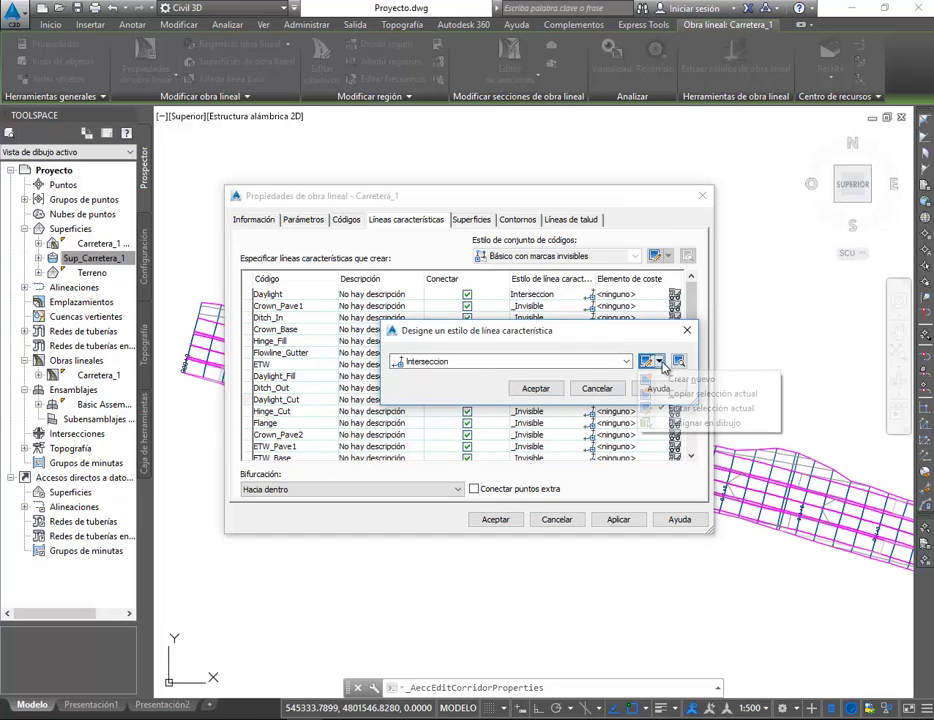
{"action": "left_click", "coordinate": [690, 393]}
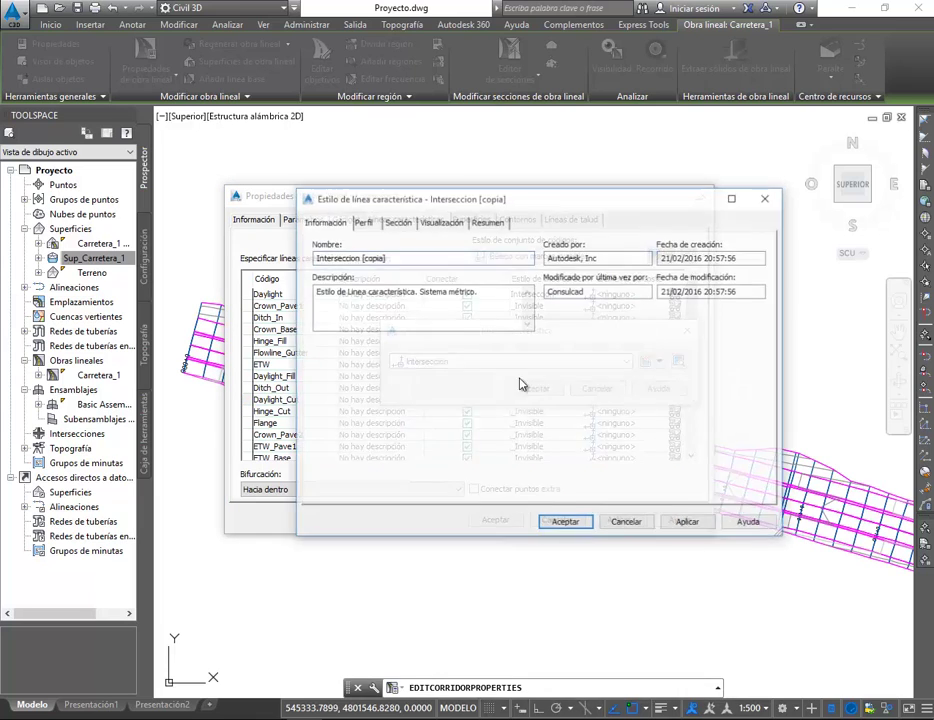
Set the copied style's feature line colour to red in plan view and assign the style to Daylight_Cut
{"action": "left_click", "coordinate": [370, 224]}
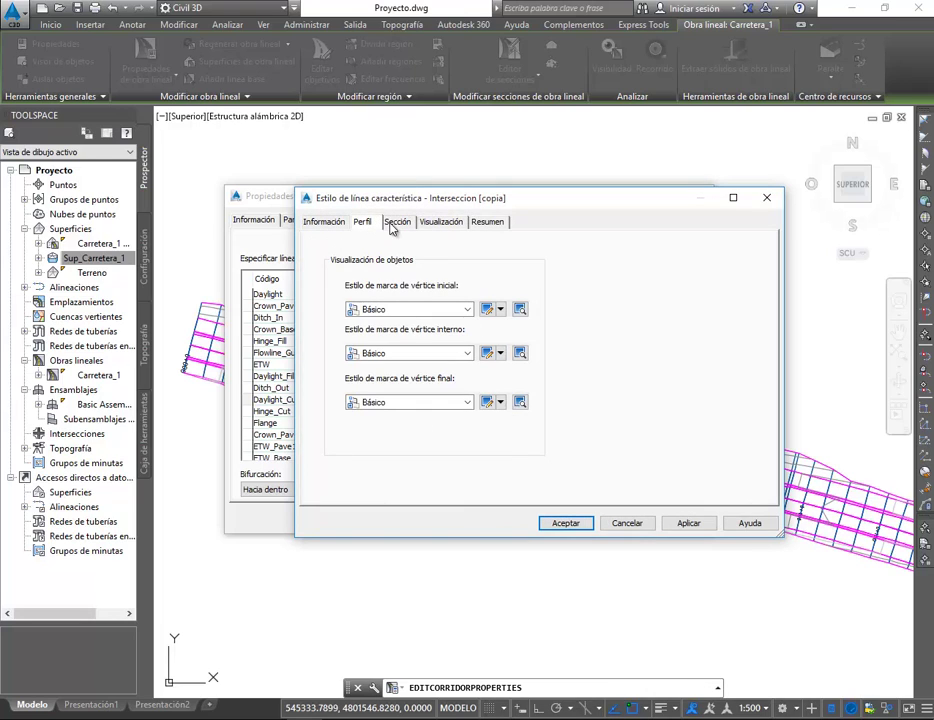
{"action": "left_click", "coordinate": [398, 223]}
{"action": "left_click", "coordinate": [450, 224]}
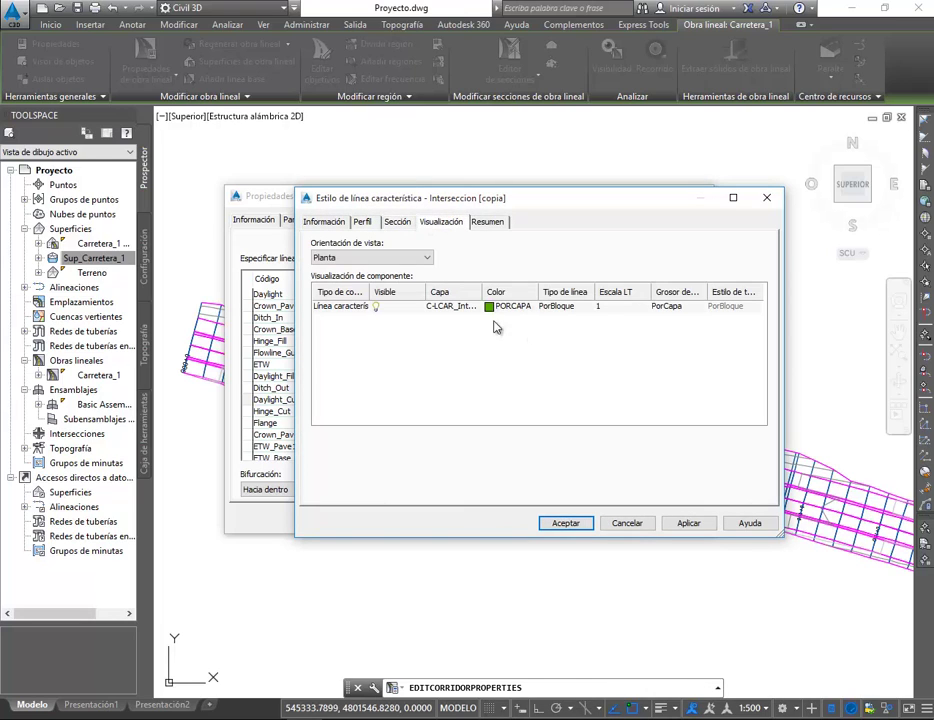
{"action": "left_click", "coordinate": [396, 258]}
{"action": "left_click", "coordinate": [370, 265]}
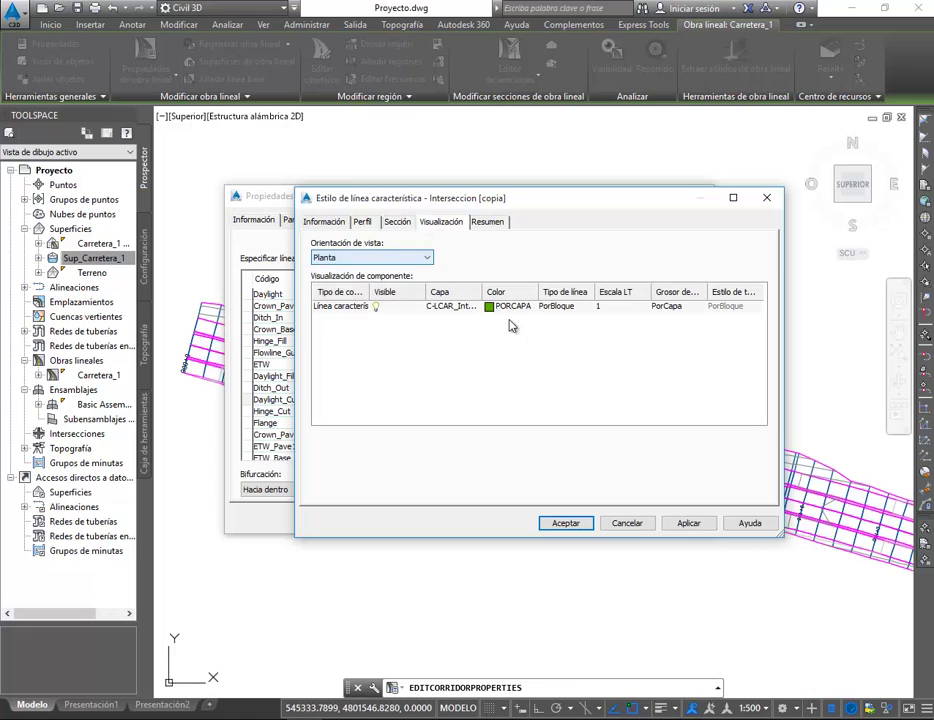
{"action": "left_click", "coordinate": [488, 306]}
{"action": "left_click", "coordinate": [368, 398]}
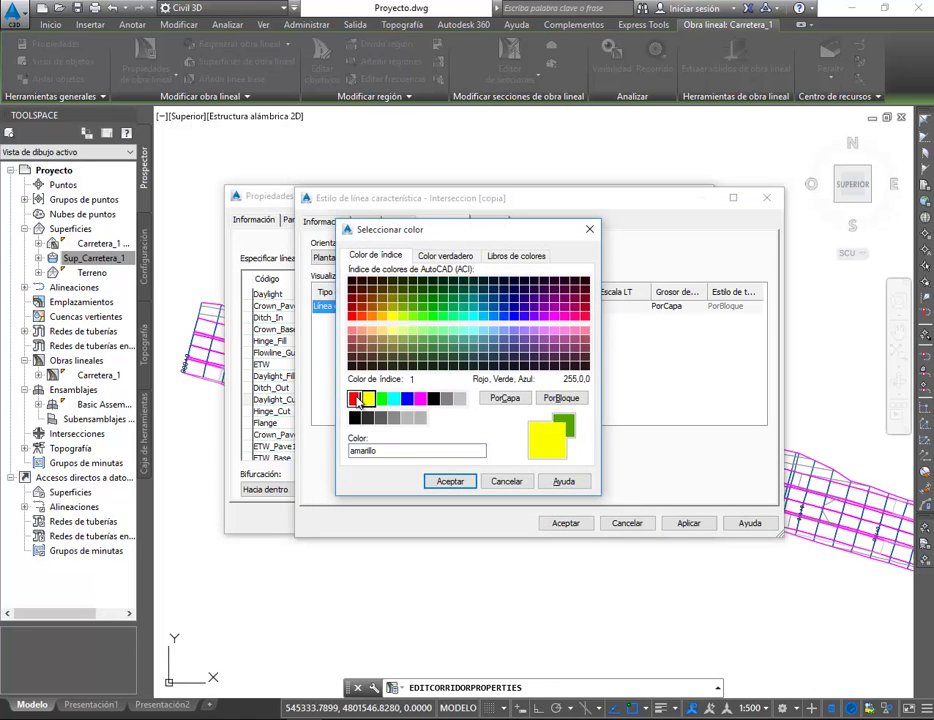
{"action": "left_click", "coordinate": [354, 398]}
{"action": "key", "text": "Return"}
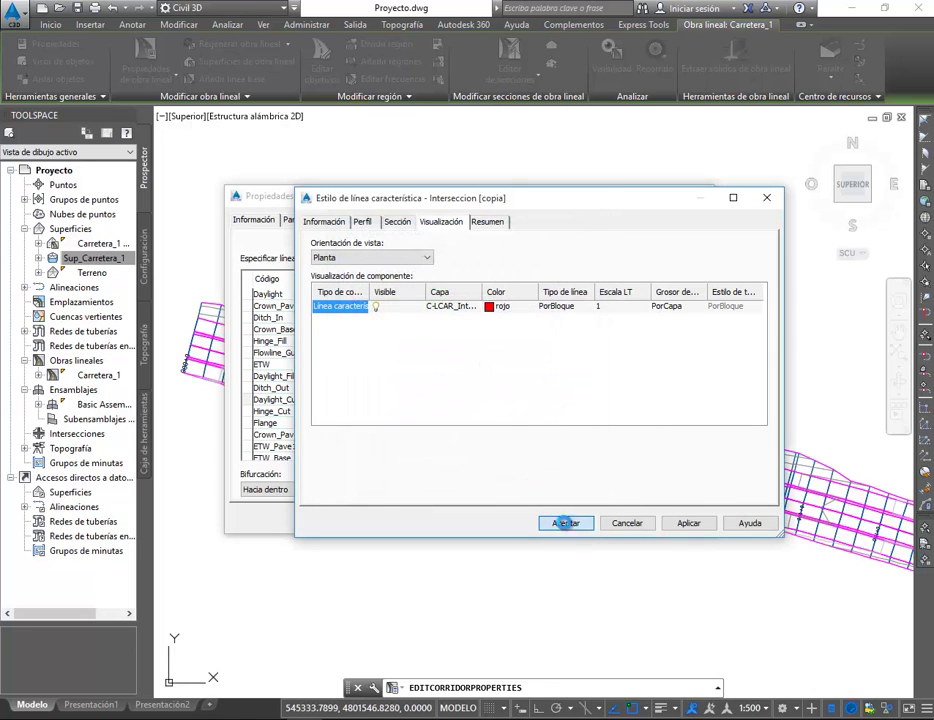
{"action": "left_click", "coordinate": [565, 523]}
{"action": "left_click", "coordinate": [535, 389]}
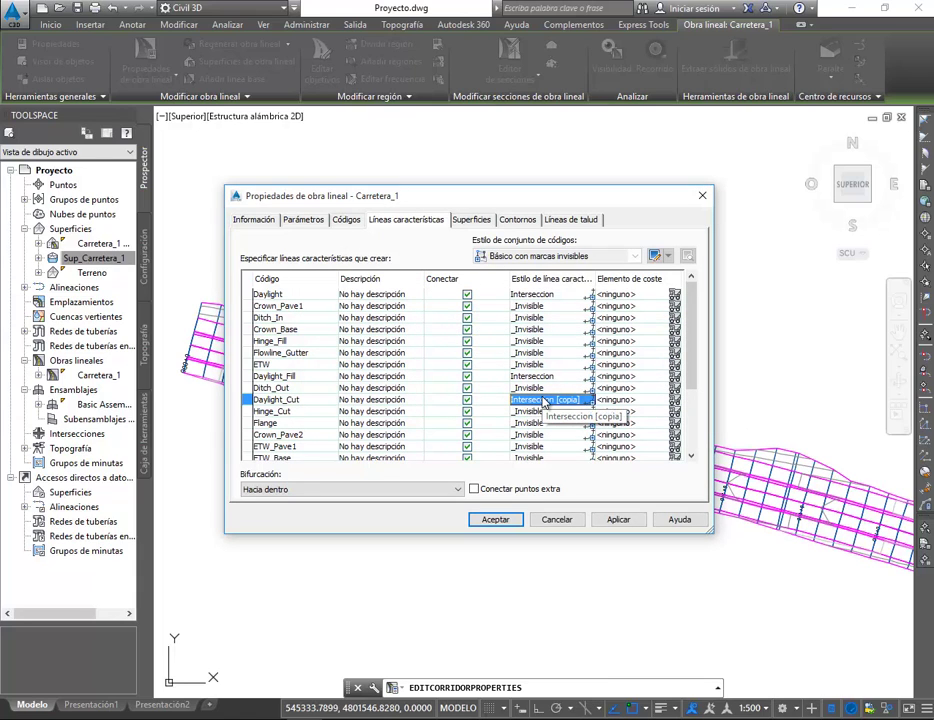
Apply the feature line styles to the corridor, leave its properties and clear the selection
{"action": "left_click", "coordinate": [618, 519]}
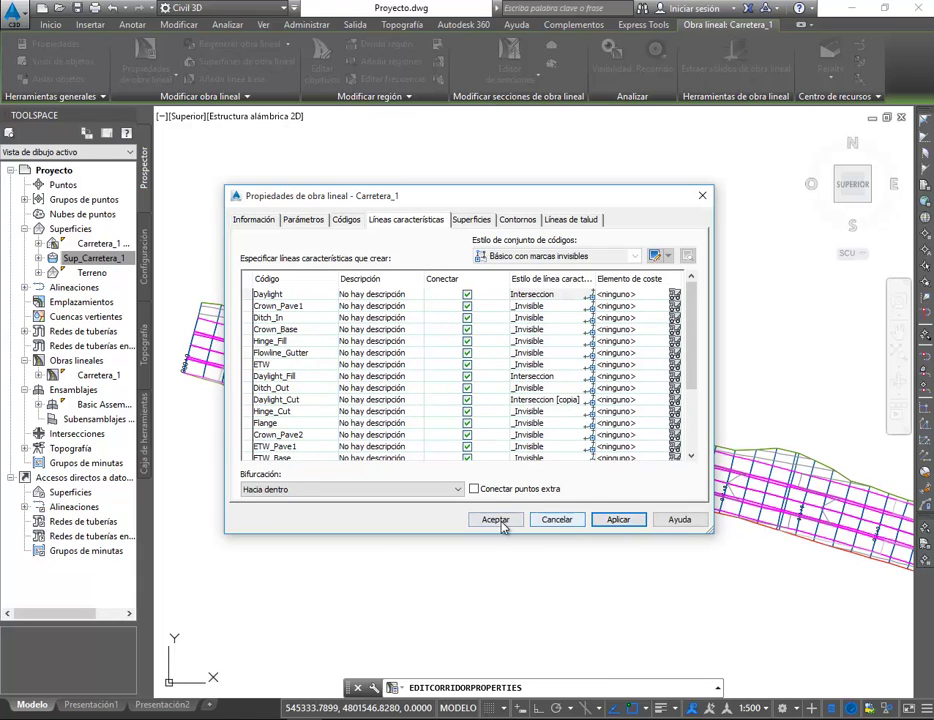
{"action": "left_click", "coordinate": [495, 519]}
{"action": "key", "text": "Escape"}
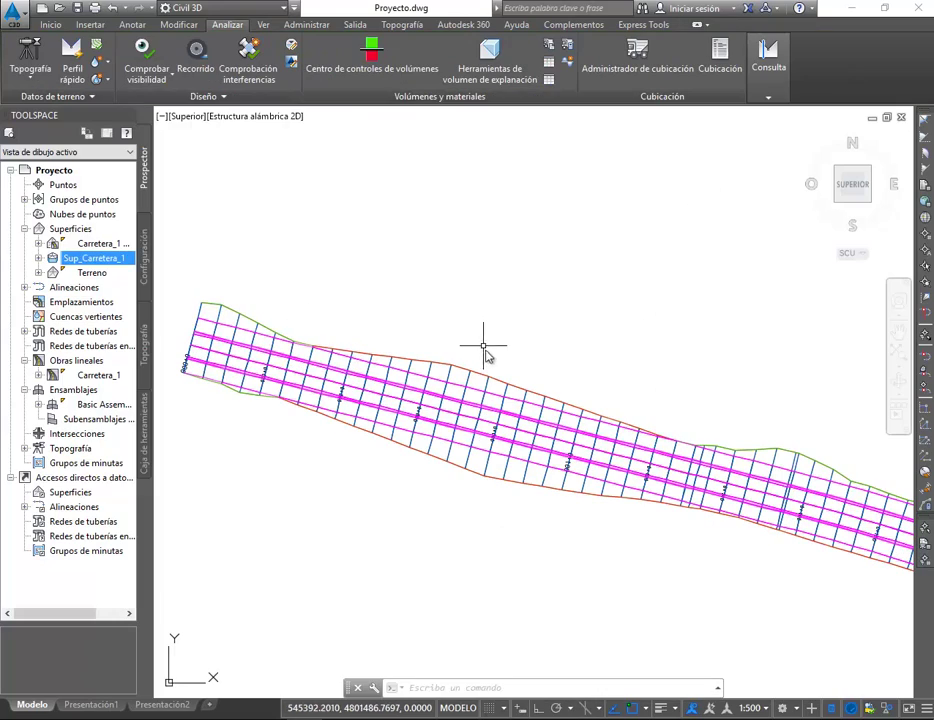
{"action": "scroll", "coordinate": [720, 447], "scroll_direction": "up", "scroll_amount": 3}
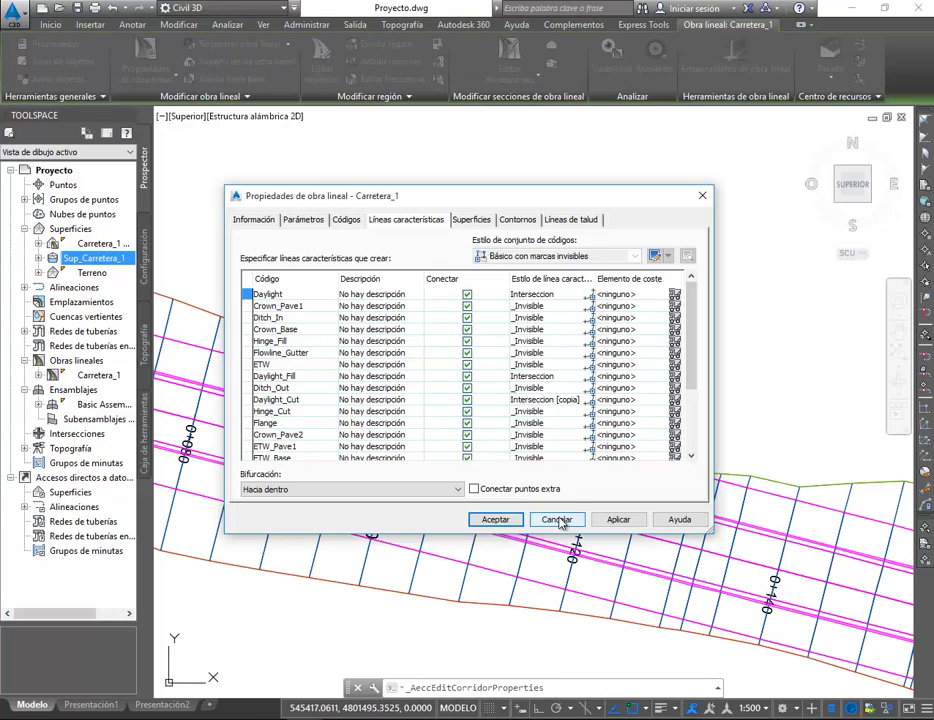
{"action": "left_click", "coordinate": [557, 520]}
{"action": "key", "text": "Escape"}
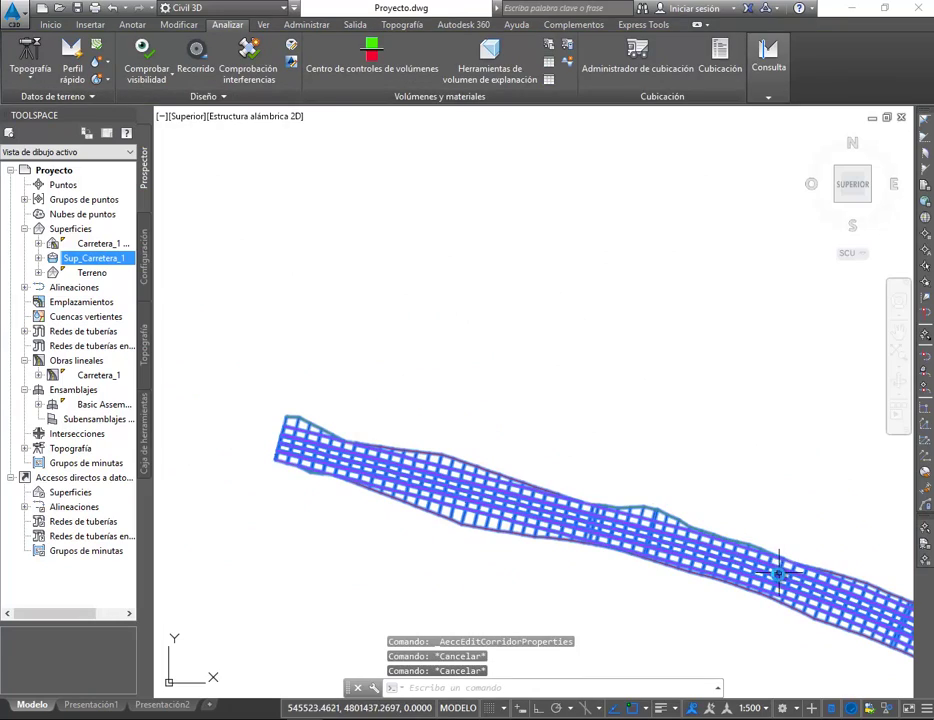
Examine the green fill and red cut daylight lines along the corridor edges, especially near station 0+000
{"action": "middle_click_drag", "start_coordinate": [778, 574], "coordinate": [498, 380]}
{"action": "left_click", "coordinate": [673, 442]}
{"action": "key", "text": "Escape"}
{"action": "key", "text": "Escape"}
{"action": "key", "text": "Escape"}
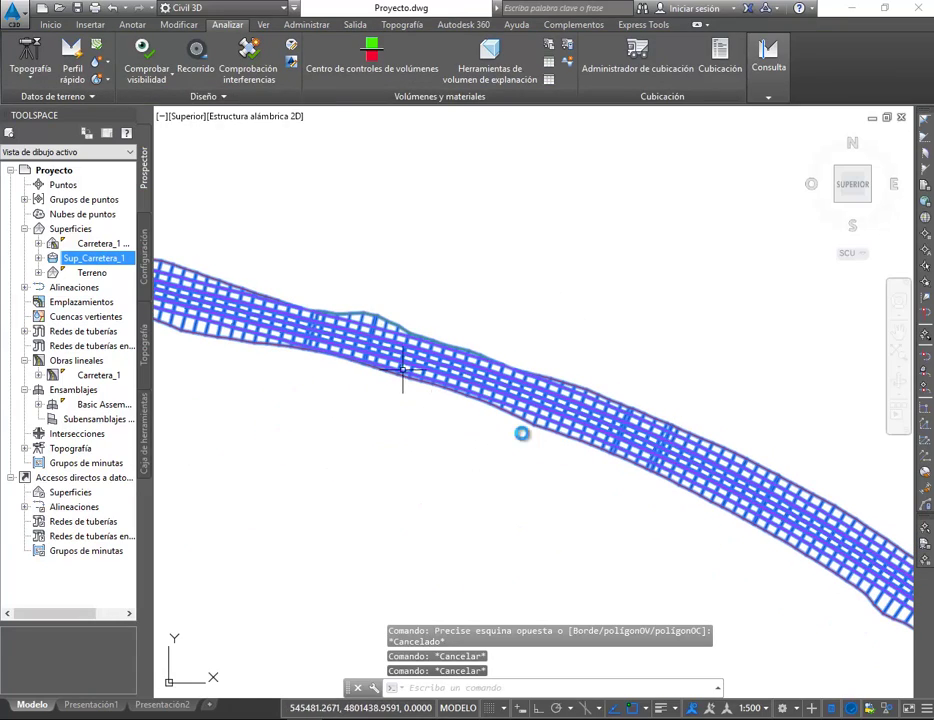
{"action": "middle_click_drag", "start_coordinate": [403, 370], "coordinate": [713, 533]}
{"action": "scroll", "coordinate": [459, 431], "scroll_direction": "up", "scroll_amount": 4}
{"action": "left_click", "coordinate": [327, 565]}
{"action": "left_click", "coordinate": [275, 434]}
{"action": "key", "text": "Escape"}
{"action": "middle_click_drag", "start_coordinate": [358, 515], "coordinate": [596, 578]}
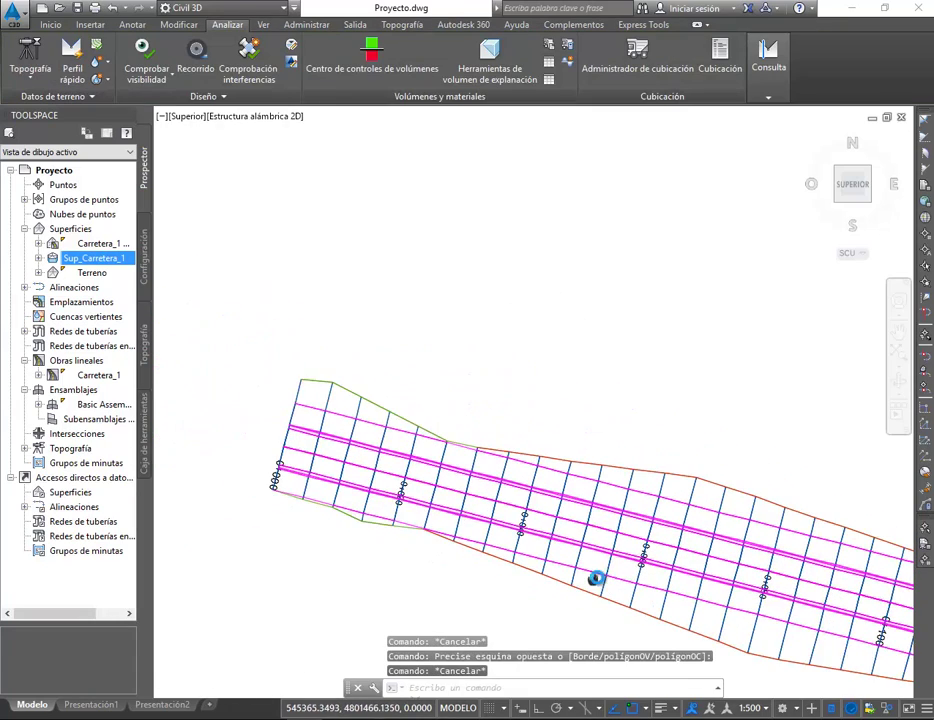
{"action": "scroll", "coordinate": [350, 408], "scroll_direction": "up", "scroll_amount": 3}
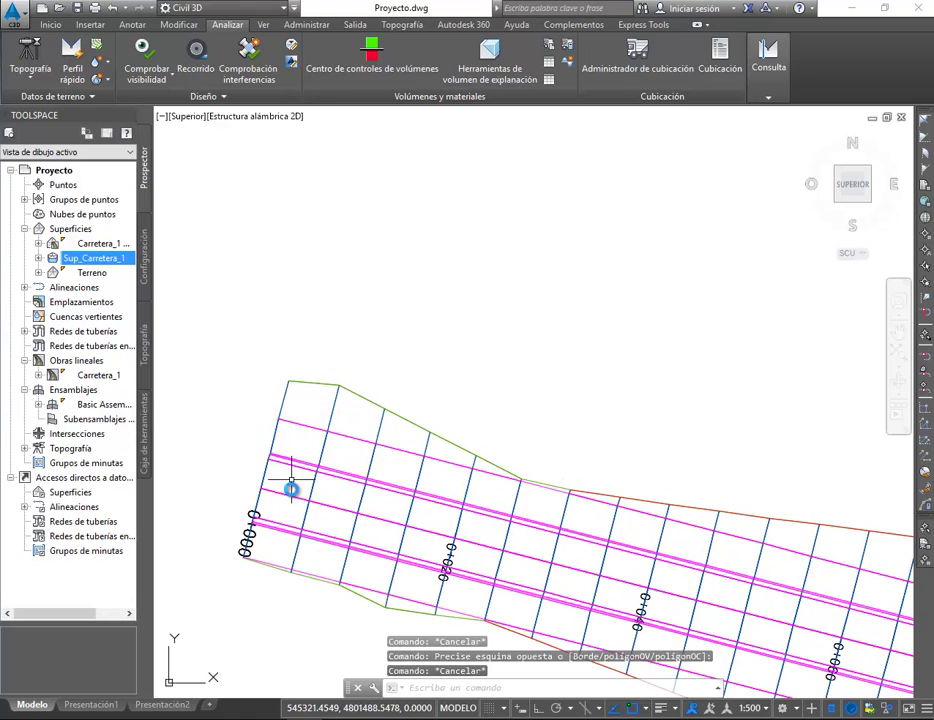
{"action": "scroll", "coordinate": [308, 373], "scroll_direction": "up", "scroll_amount": 5}
{"action": "scroll", "coordinate": [346, 327], "scroll_direction": "down", "scroll_amount": 15}
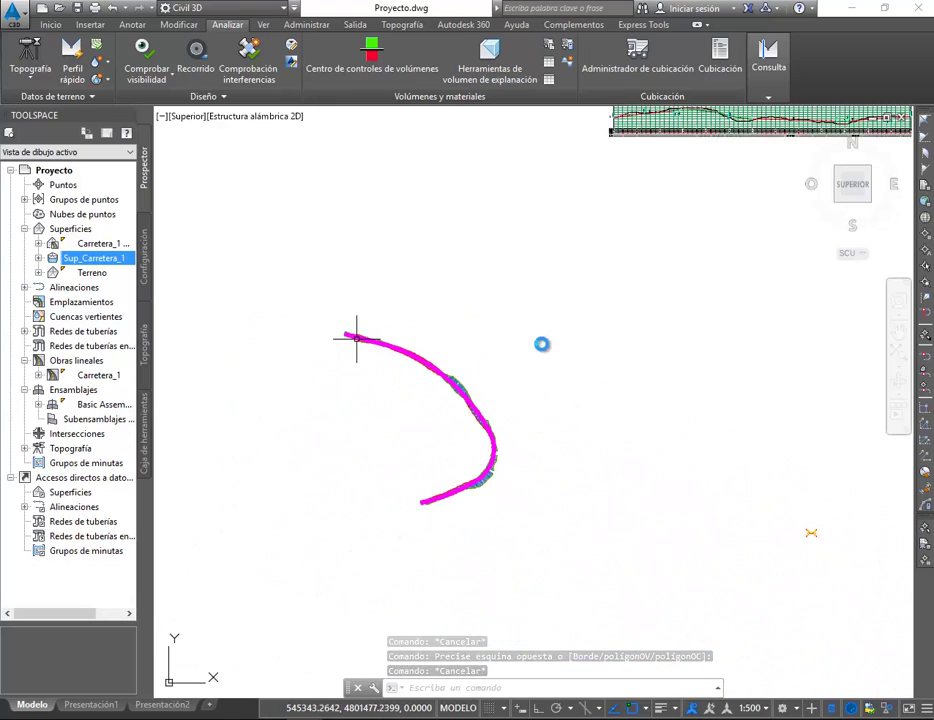
Compare the terrain and grade lines at the profile view's start with the daylight lines at the corridor's start
{"action": "scroll", "coordinate": [486, 384], "scroll_direction": "up", "scroll_amount": 15}
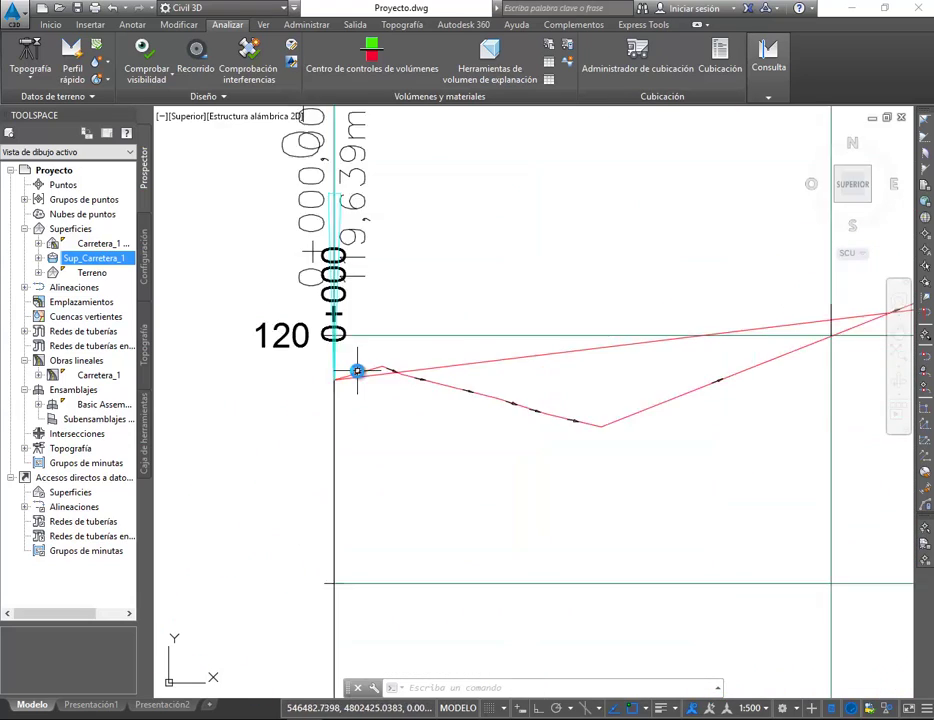
{"action": "scroll", "coordinate": [625, 340], "scroll_direction": "down", "scroll_amount": 2}
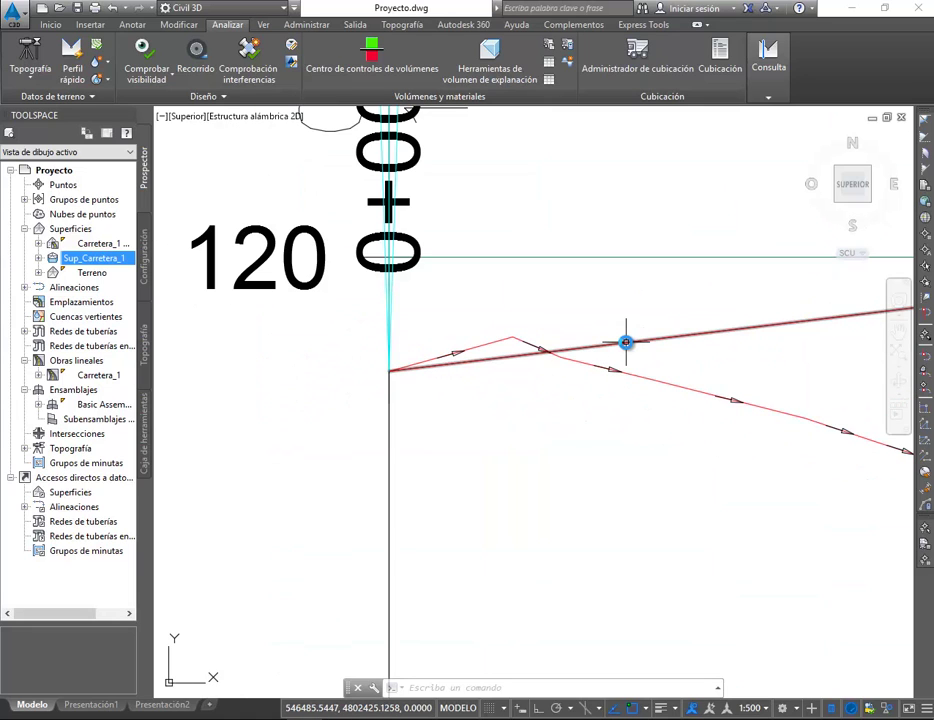
{"action": "scroll", "coordinate": [625, 341], "scroll_direction": "down", "scroll_amount": 6}
{"action": "scroll", "coordinate": [625, 341], "scroll_direction": "down", "scroll_amount": 2}
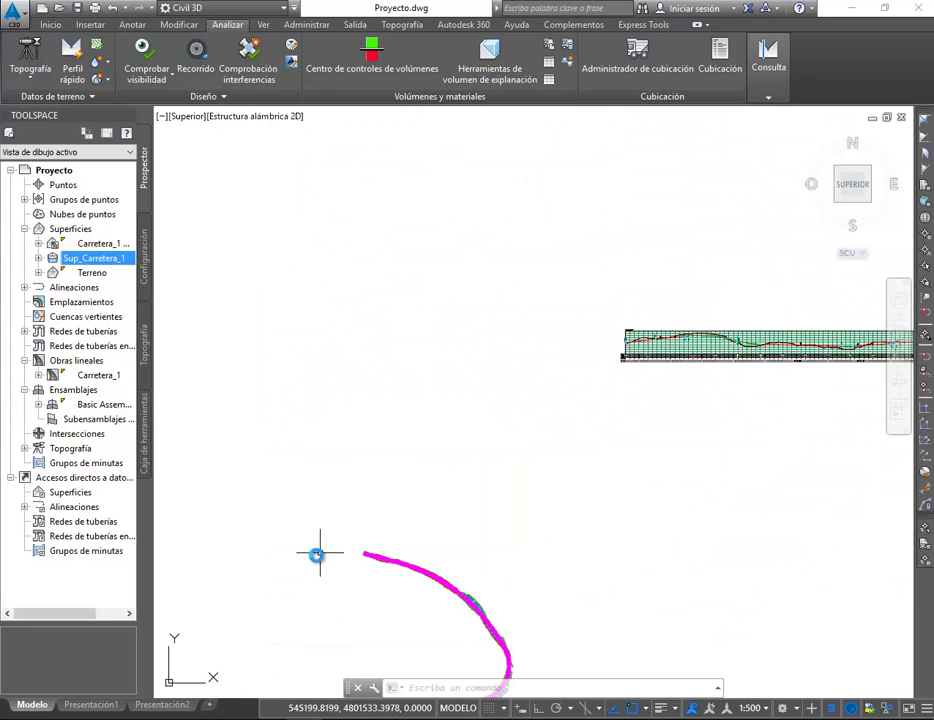
{"action": "scroll", "coordinate": [290, 602], "scroll_direction": "up", "scroll_amount": 3}
{"action": "scroll", "coordinate": [455, 484], "scroll_direction": "up", "scroll_amount": 3}
{"action": "scroll", "coordinate": [583, 522], "scroll_direction": "up", "scroll_amount": 4}
{"action": "scroll", "coordinate": [575, 524], "scroll_direction": "up", "scroll_amount": 2}
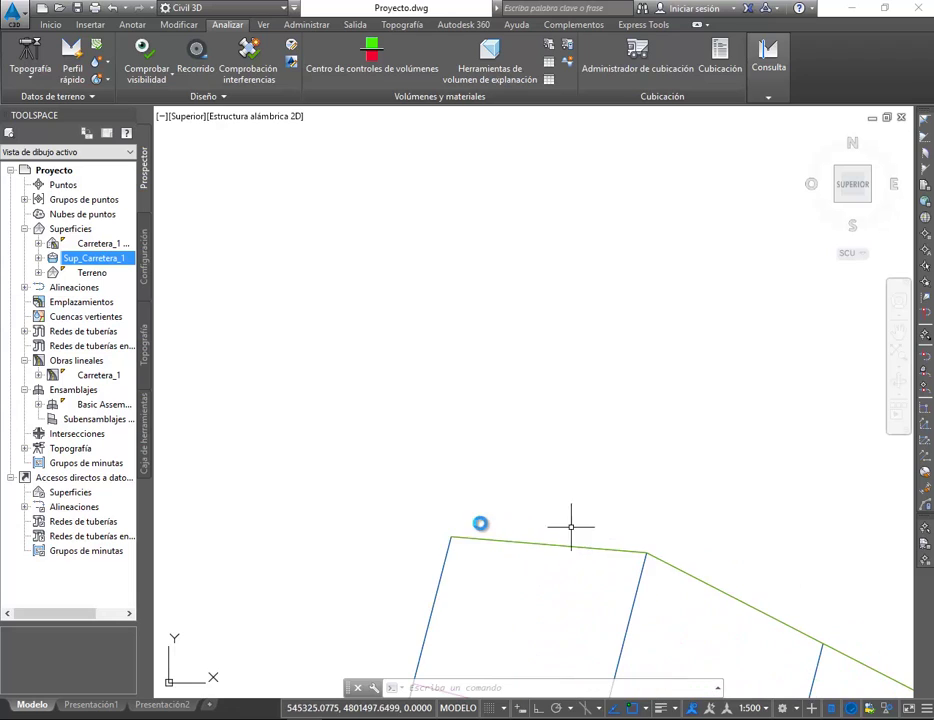
{"action": "scroll", "coordinate": [471, 536], "scroll_direction": "up", "scroll_amount": 2}
{"action": "scroll", "coordinate": [347, 570], "scroll_direction": "up", "scroll_amount": 2}
{"action": "scroll", "coordinate": [427, 563], "scroll_direction": "down", "scroll_amount": 2}
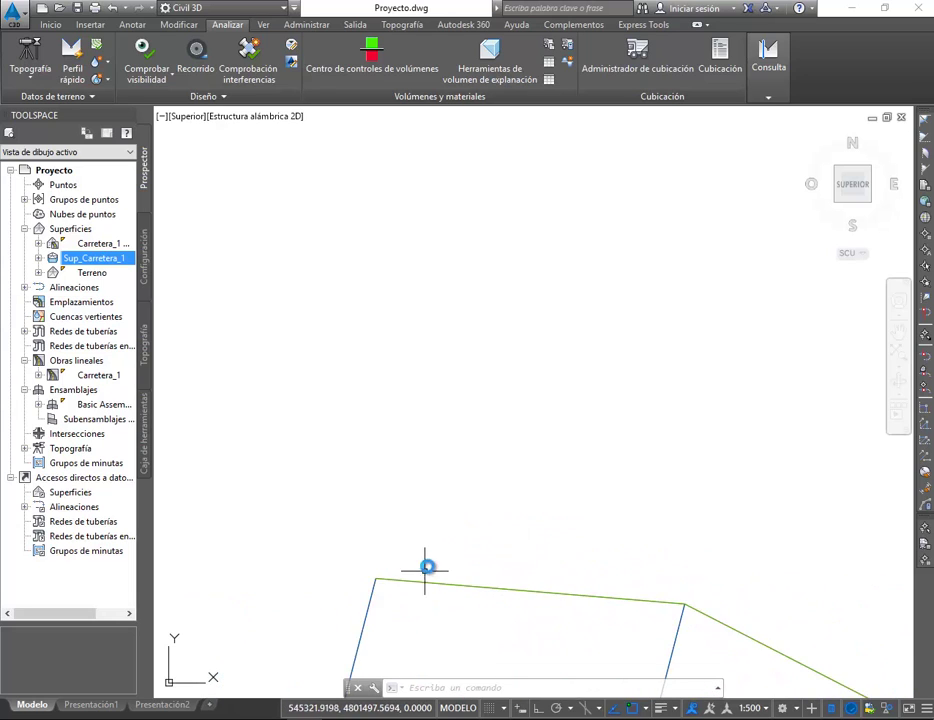
{"action": "scroll", "coordinate": [569, 600], "scroll_direction": "down", "scroll_amount": 2}
{"action": "middle_click_drag", "start_coordinate": [569, 600], "coordinate": [335, 362]}
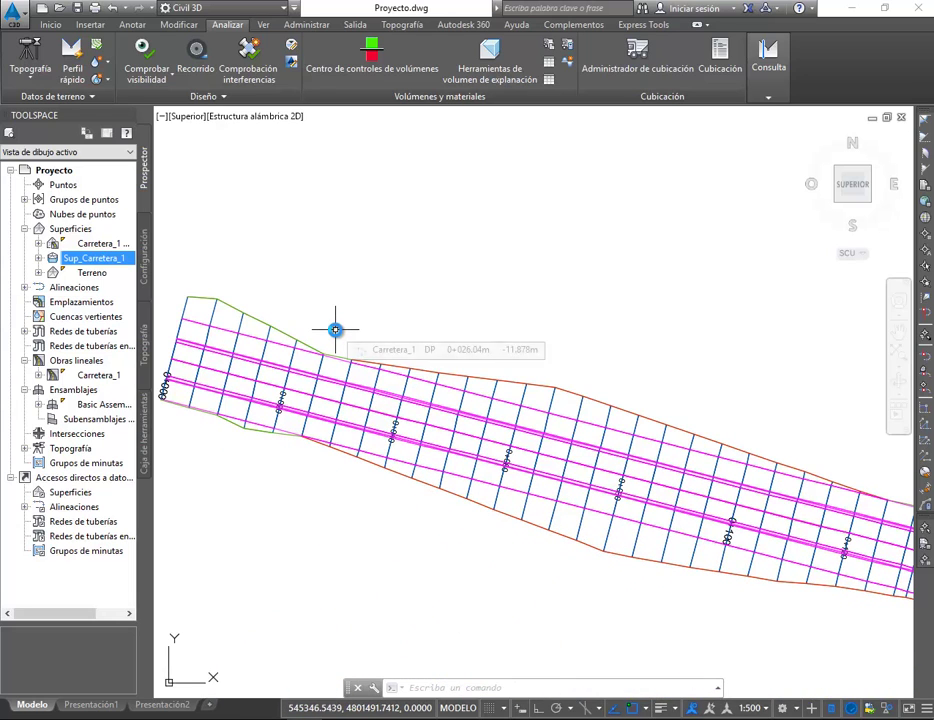
Examine where the corridor's daylight lines change between fill and cut between stations 0+020 and 0+100
{"action": "scroll", "coordinate": [590, 500], "scroll_direction": "down", "scroll_amount": 3}
{"action": "scroll", "coordinate": [773, 349], "scroll_direction": "down", "scroll_amount": 3}
{"action": "middle_click_drag", "start_coordinate": [863, 305], "coordinate": [613, 440]}
{"action": "scroll", "coordinate": [613, 440], "scroll_direction": "up", "scroll_amount": 5}
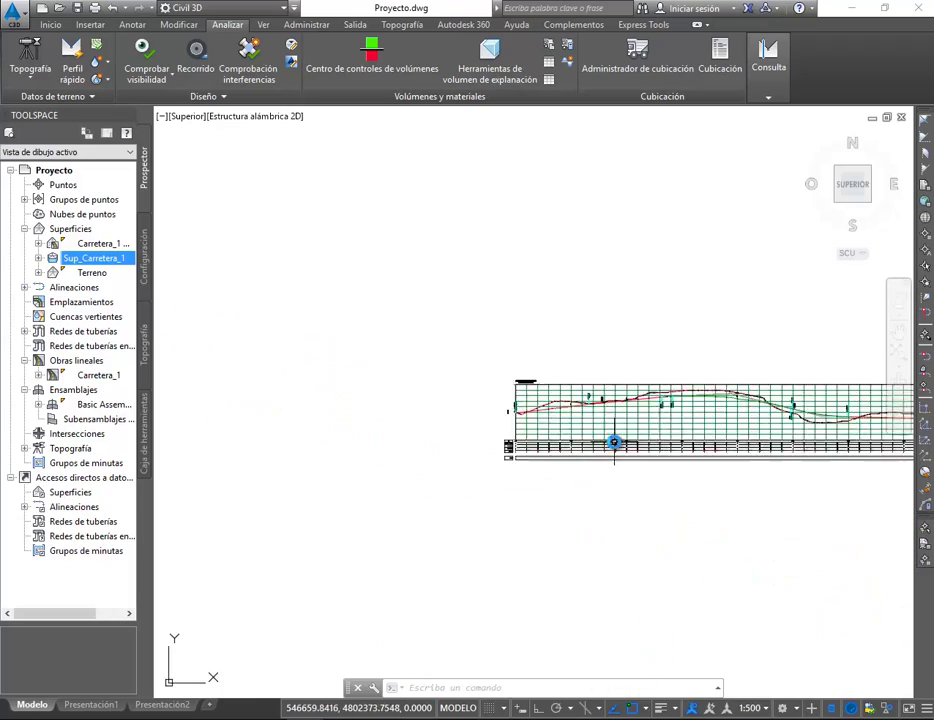
{"action": "scroll", "coordinate": [505, 441], "scroll_direction": "down", "scroll_amount": 5}
{"action": "middle_click_drag", "start_coordinate": [212, 629], "coordinate": [336, 562]}
{"action": "scroll", "coordinate": [336, 562], "scroll_direction": "up", "scroll_amount": 4}
{"action": "scroll", "coordinate": [640, 558], "scroll_direction": "up", "scroll_amount": 4}
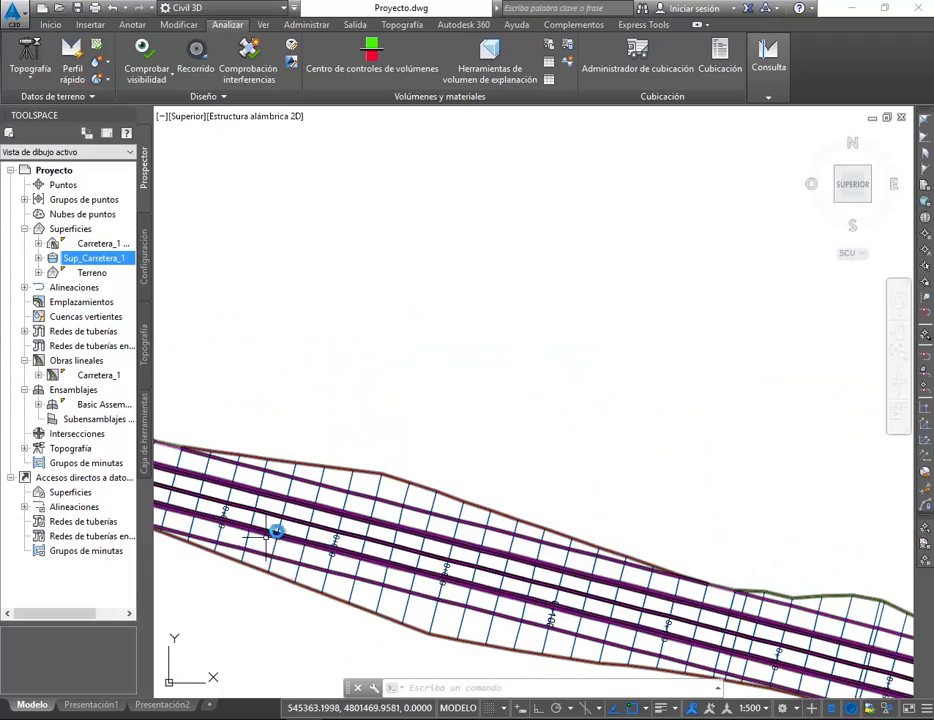
{"action": "scroll", "coordinate": [502, 519], "scroll_direction": "up", "scroll_amount": 3}
{"action": "scroll", "coordinate": [367, 517], "scroll_direction": "up", "scroll_amount": 2}
{"action": "scroll", "coordinate": [368, 517], "scroll_direction": "down", "scroll_amount": 8}
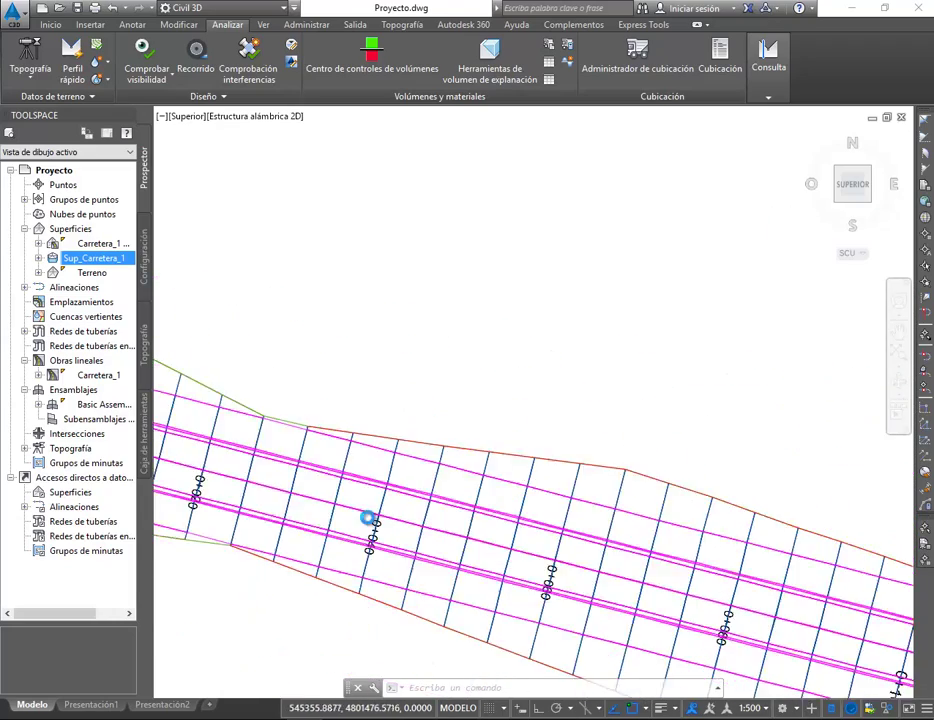
Examine the terrain and grade lines and the COTA ROJA band data at stations 20 and 40 of the profile view
{"action": "middle_click_drag", "start_coordinate": [870, 235], "coordinate": [535, 428]}
{"action": "scroll", "coordinate": [630, 218], "scroll_direction": "up", "scroll_amount": 2}
{"action": "scroll", "coordinate": [610, 380], "scroll_direction": "up", "scroll_amount": 5}
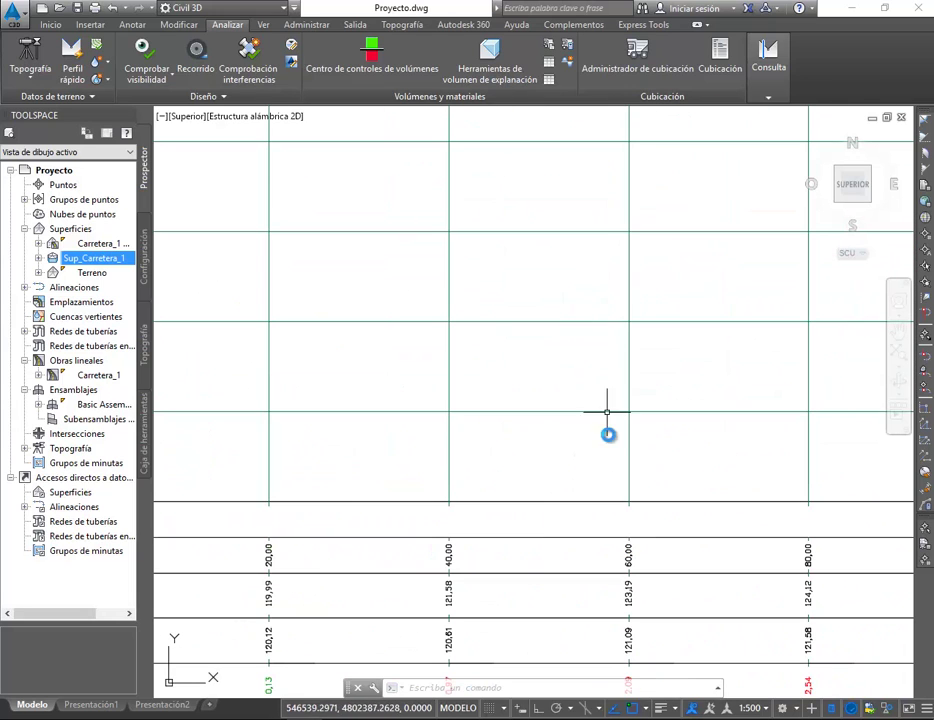
{"action": "middle_click_drag", "start_coordinate": [465, 576], "coordinate": [505, 407]}
{"action": "scroll", "coordinate": [520, 430], "scroll_direction": "down", "scroll_amount": 5}
{"action": "scroll", "coordinate": [540, 344], "scroll_direction": "up", "scroll_amount": 5}
{"action": "middle_click_drag", "start_coordinate": [527, 289], "coordinate": [527, 349]}
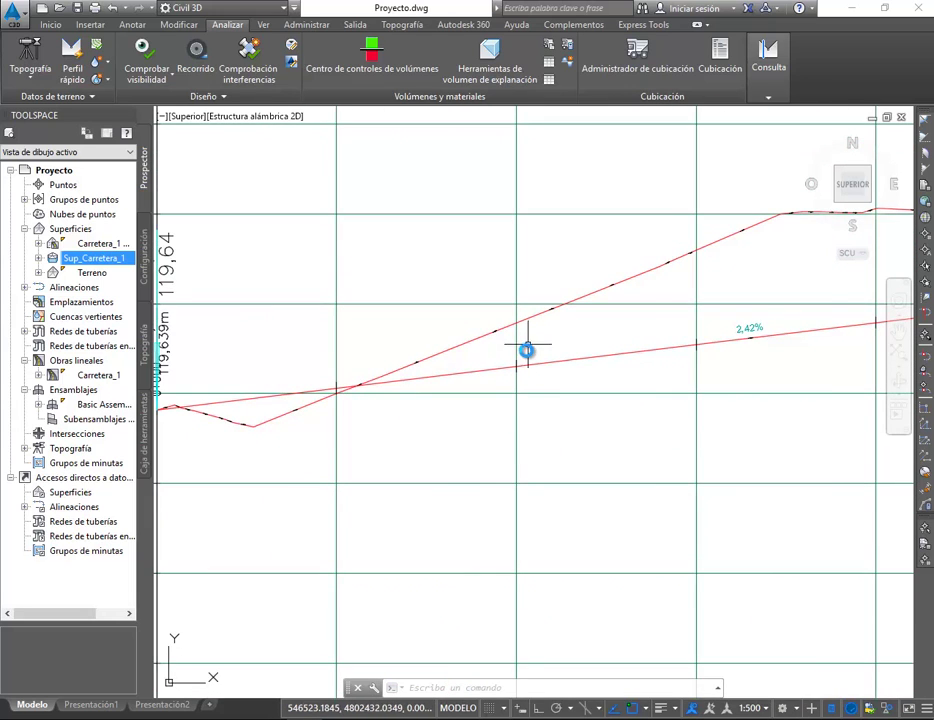
{"action": "scroll", "coordinate": [526, 350], "scroll_direction": "down", "scroll_amount": 6}
{"action": "scroll", "coordinate": [526, 350], "scroll_direction": "down", "scroll_amount": 7}
{"action": "middle_click_drag", "start_coordinate": [350, 532], "coordinate": [416, 545]}
{"action": "scroll", "coordinate": [590, 380], "scroll_direction": "up", "scroll_amount": 10}
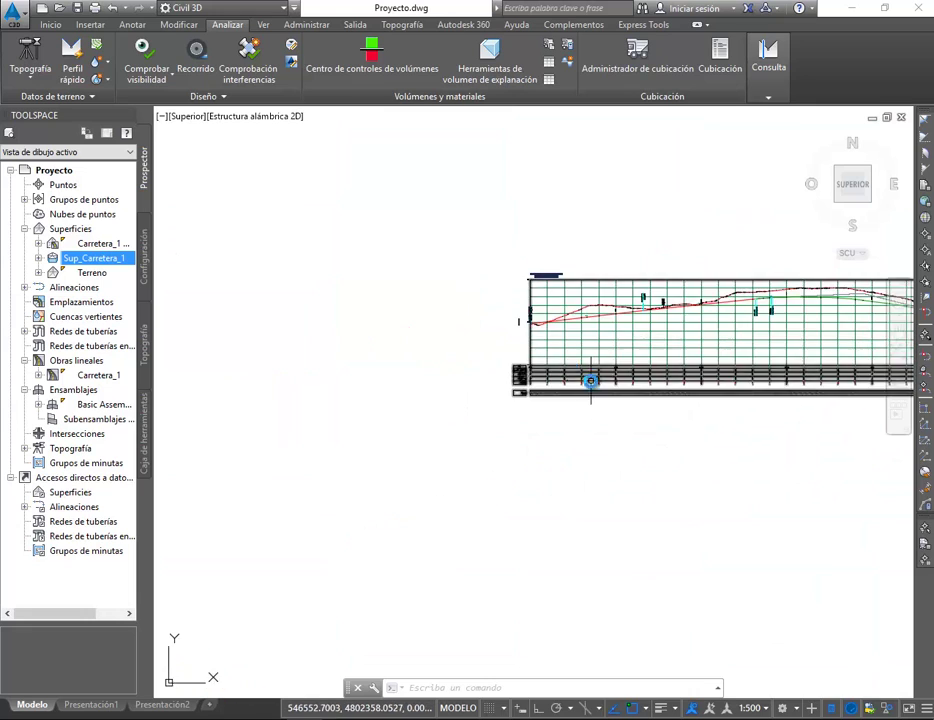
{"action": "scroll", "coordinate": [617, 500], "scroll_direction": "down", "scroll_amount": 4}
{"action": "scroll", "coordinate": [617, 500], "scroll_direction": "up", "scroll_amount": 5}
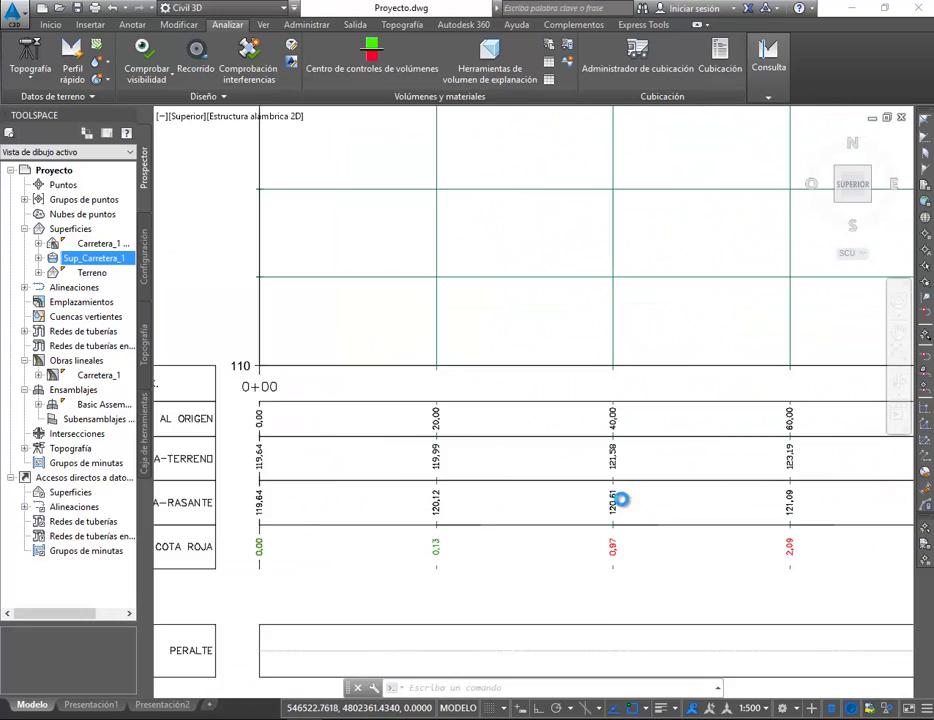
{"action": "scroll", "coordinate": [604, 547], "scroll_direction": "up", "scroll_amount": 2}
{"action": "middle_click_drag", "start_coordinate": [604, 547], "coordinate": [686, 552]}
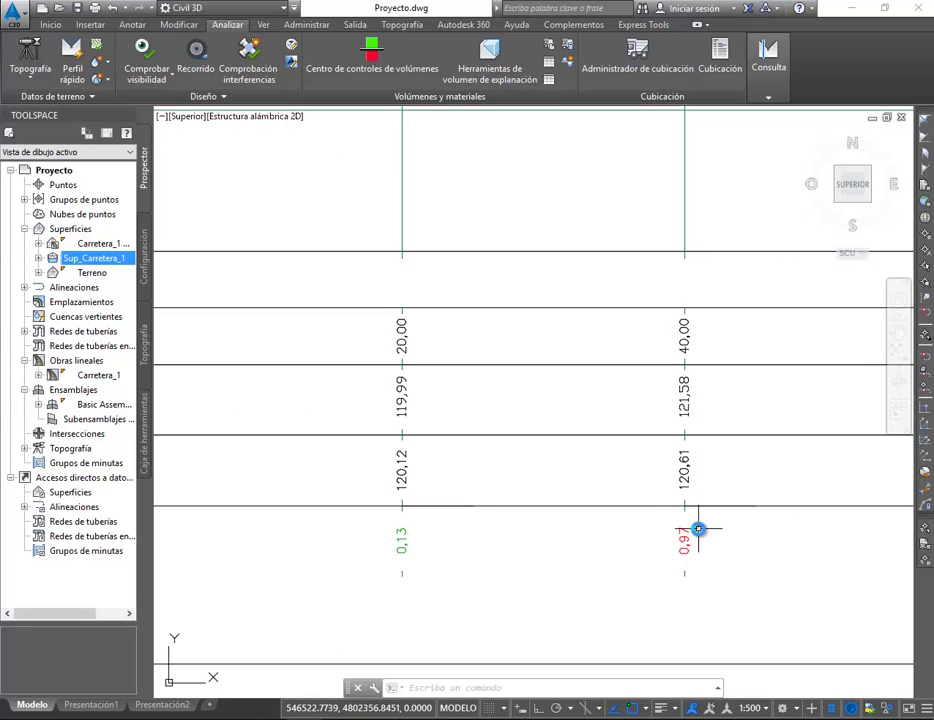
Examine the cut and fill daylight lines in plan from station 0+000 to beyond 0+200
{"action": "scroll", "coordinate": [698, 528], "scroll_direction": "down", "scroll_amount": 6}
{"action": "scroll", "coordinate": [649, 407], "scroll_direction": "down", "scroll_amount": 9}
{"action": "middle_click_drag", "start_coordinate": [382, 617], "coordinate": [727, 279]}
{"action": "scroll", "coordinate": [599, 390], "scroll_direction": "up", "scroll_amount": 8}
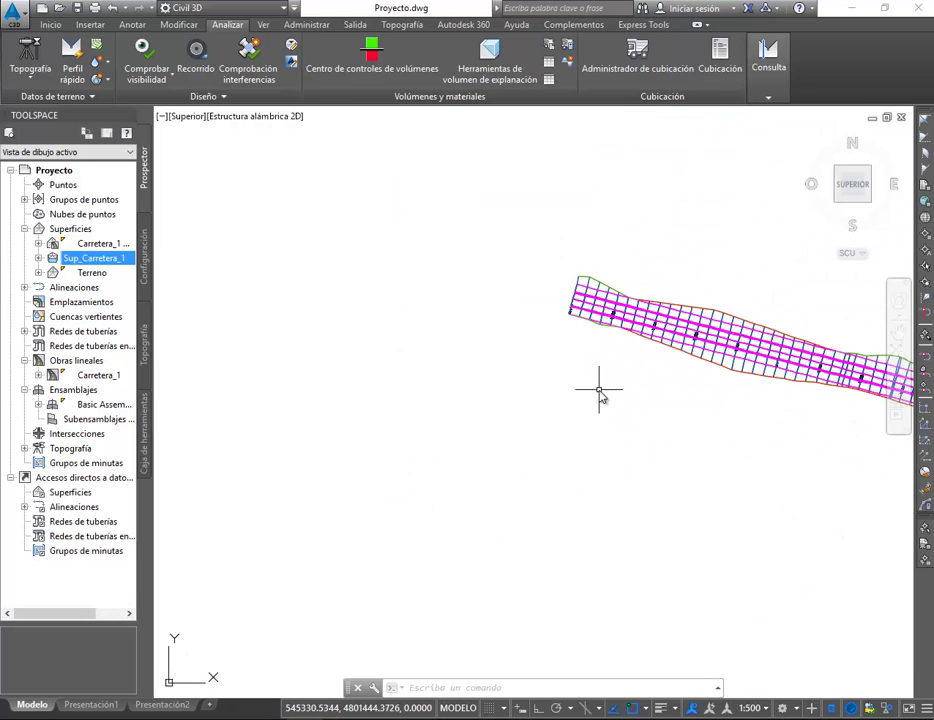
{"action": "scroll", "coordinate": [685, 274], "scroll_direction": "up", "scroll_amount": 5}
{"action": "middle_click_drag", "start_coordinate": [782, 460], "coordinate": [256, 291]}
{"action": "scroll", "coordinate": [694, 410], "scroll_direction": "down", "scroll_amount": 6}
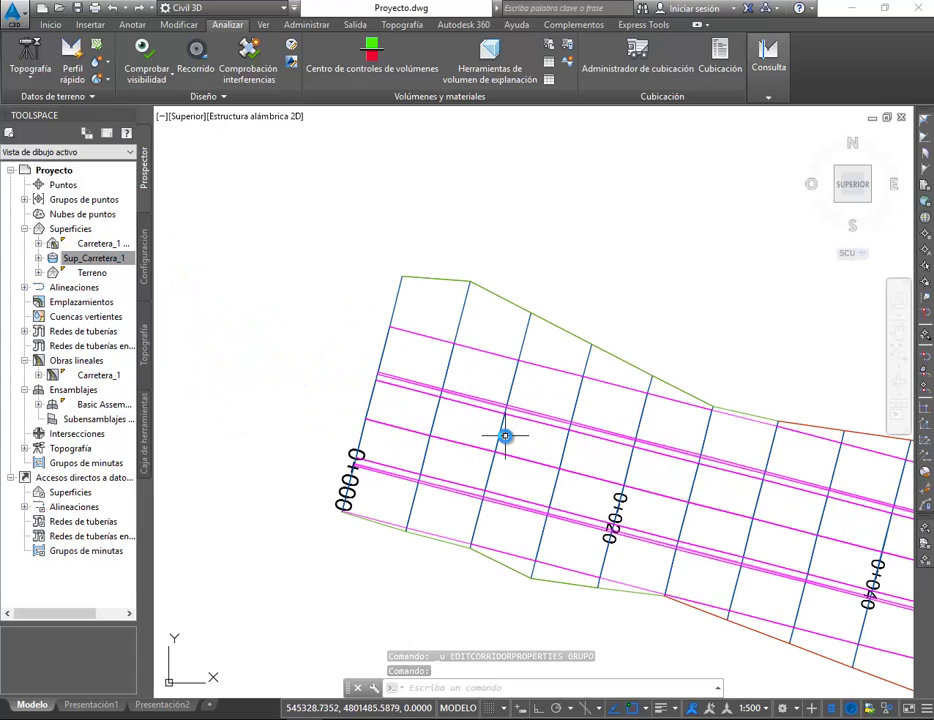
{"action": "scroll", "coordinate": [505, 436], "scroll_direction": "down", "scroll_amount": 3}
{"action": "middle_click_drag", "start_coordinate": [740, 492], "coordinate": [292, 302]}
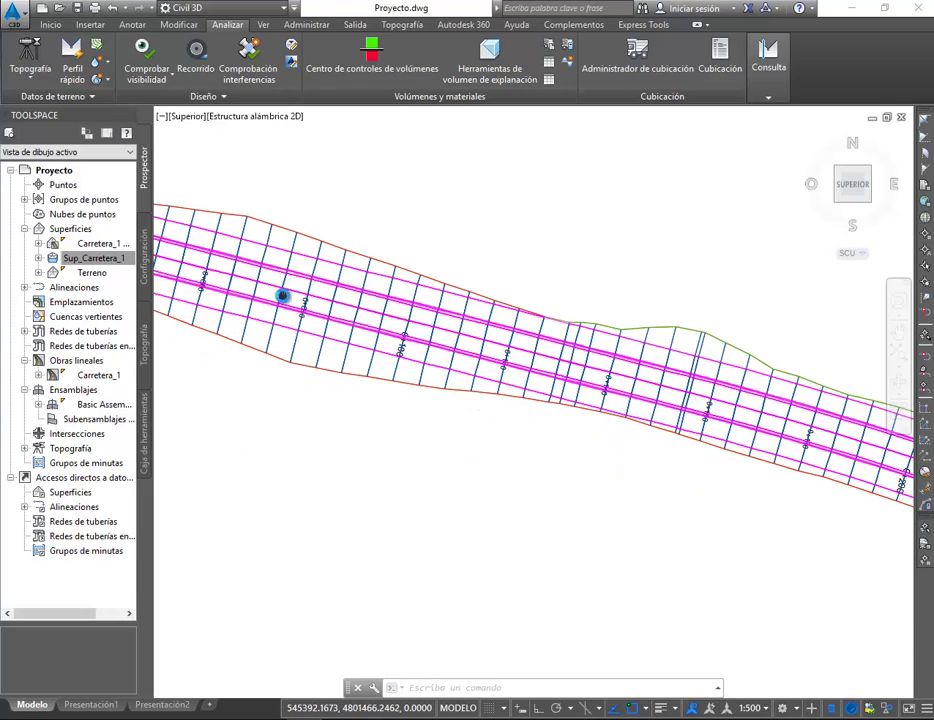
{"action": "scroll", "coordinate": [752, 387], "scroll_direction": "up", "scroll_amount": 1}
{"action": "scroll", "coordinate": [673, 471], "scroll_direction": "down", "scroll_amount": 6}
{"action": "scroll", "coordinate": [385, 329], "scroll_direction": "up", "scroll_amount": 4}
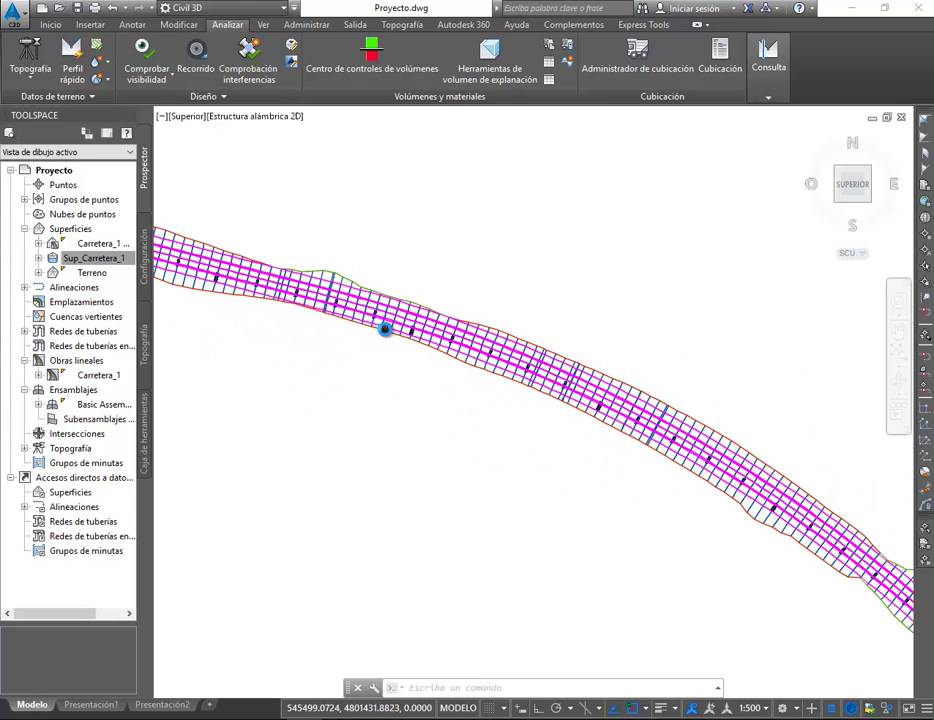
{"action": "middle_click_drag", "start_coordinate": [385, 329], "coordinate": [767, 426]}
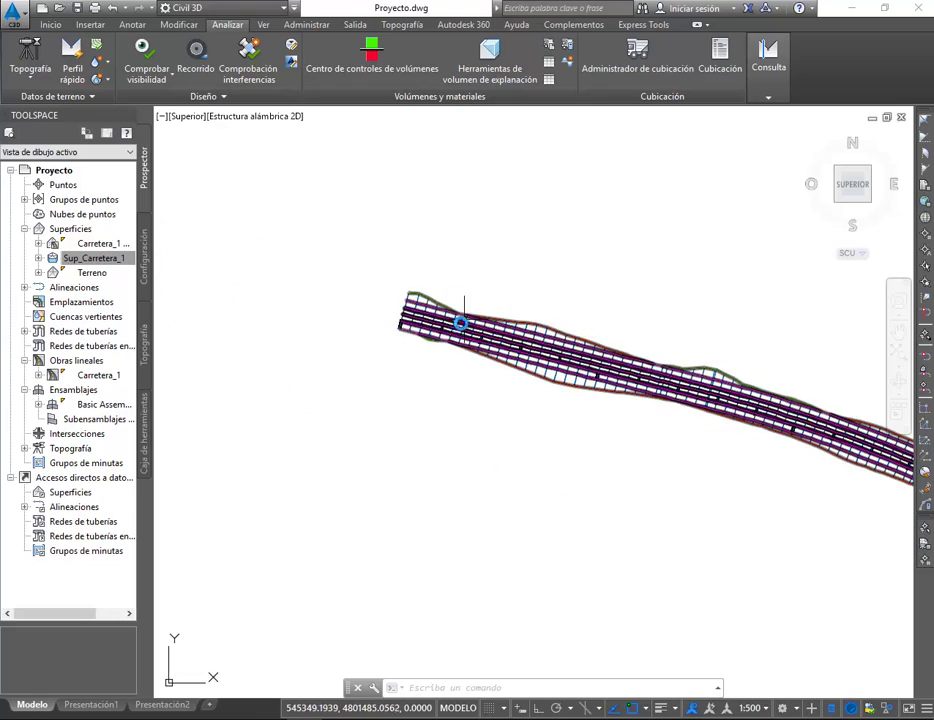
Open the code set style Básico con marcas invisibles from the Carretera_1 corridor's properties and list its Vínculo codes
{"action": "scroll", "coordinate": [460, 323], "scroll_direction": "up", "scroll_amount": 6}
{"action": "scroll", "coordinate": [375, 298], "scroll_direction": "up", "scroll_amount": 3}
{"action": "left_click", "coordinate": [305, 293]}
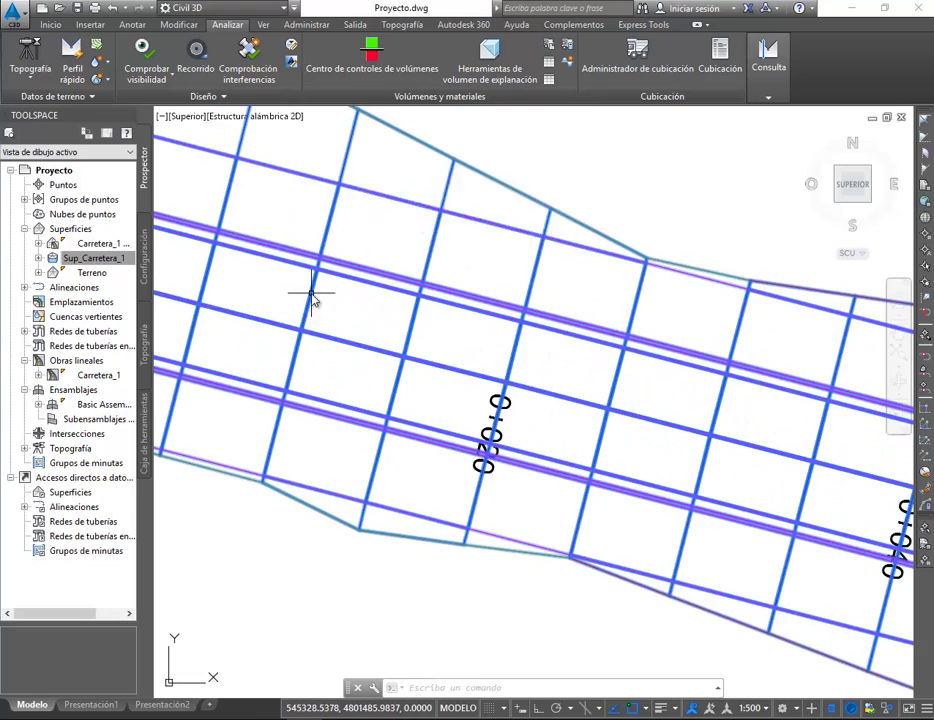
{"action": "left_click", "coordinate": [145, 62]}
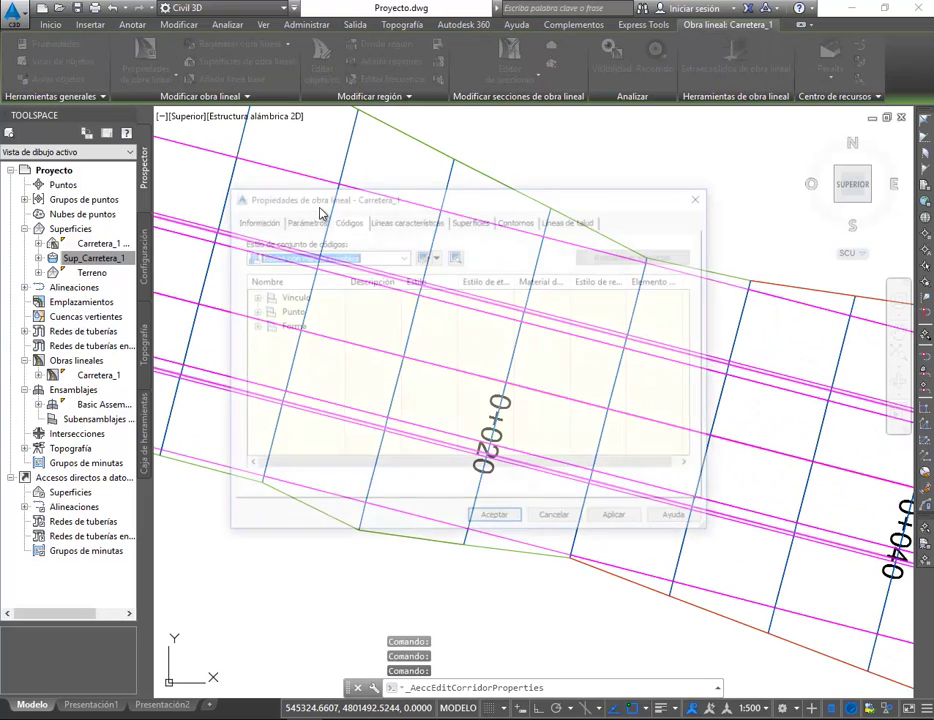
{"action": "left_click", "coordinate": [422, 257]}
{"action": "left_click", "coordinate": [252, 297]}
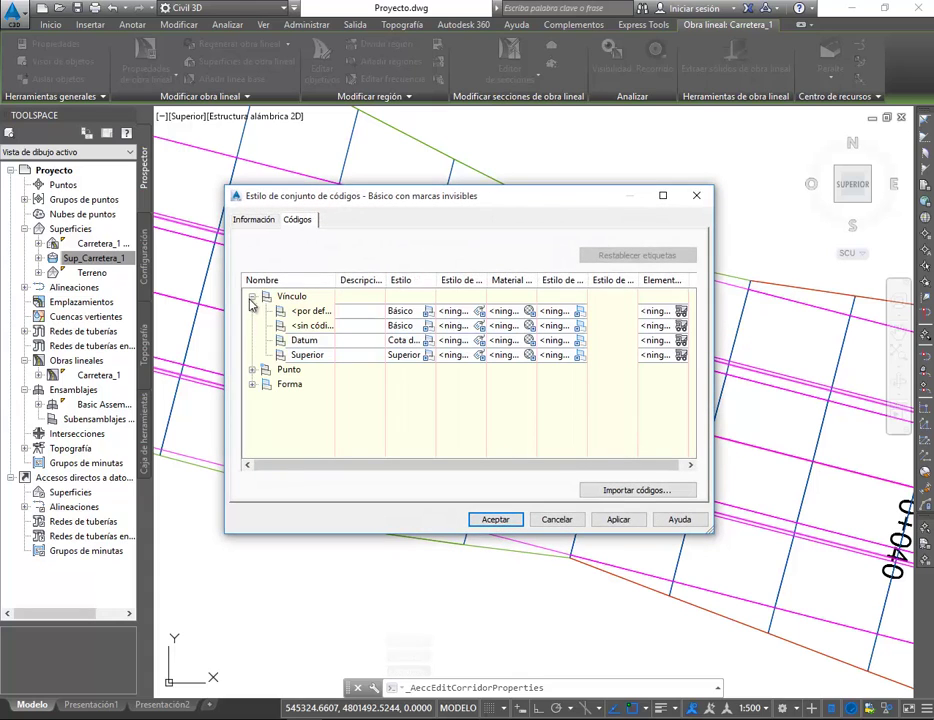
Assign the _Invisible link style to the default and no-code link entries
{"action": "left_click", "coordinate": [429, 313]}
{"action": "left_click", "coordinate": [438, 361]}
{"action": "left_click", "coordinate": [437, 376]}
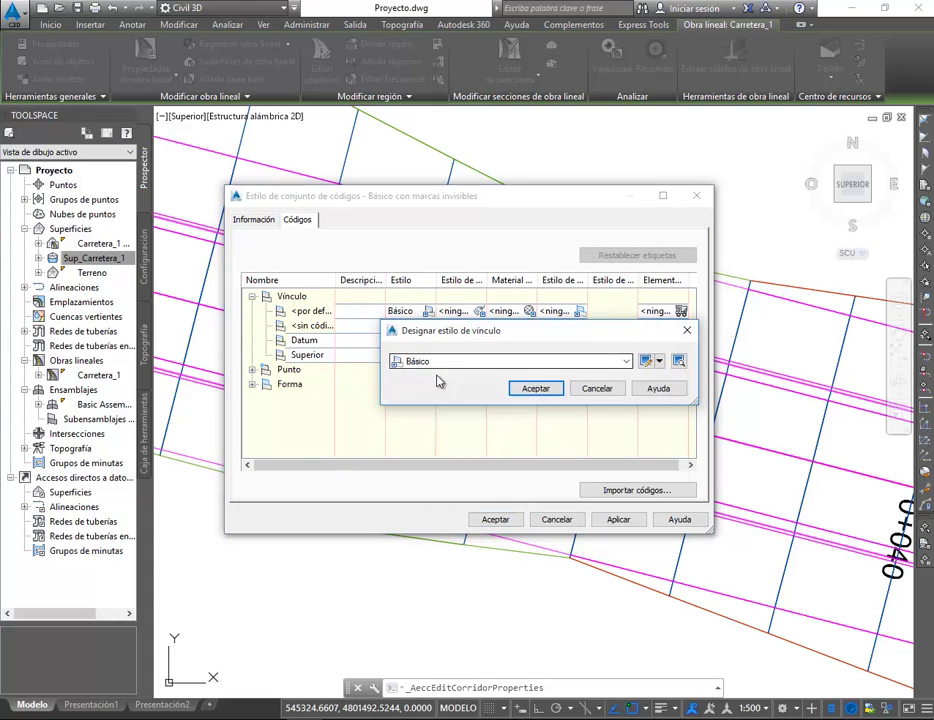
{"action": "left_click", "coordinate": [535, 389]}
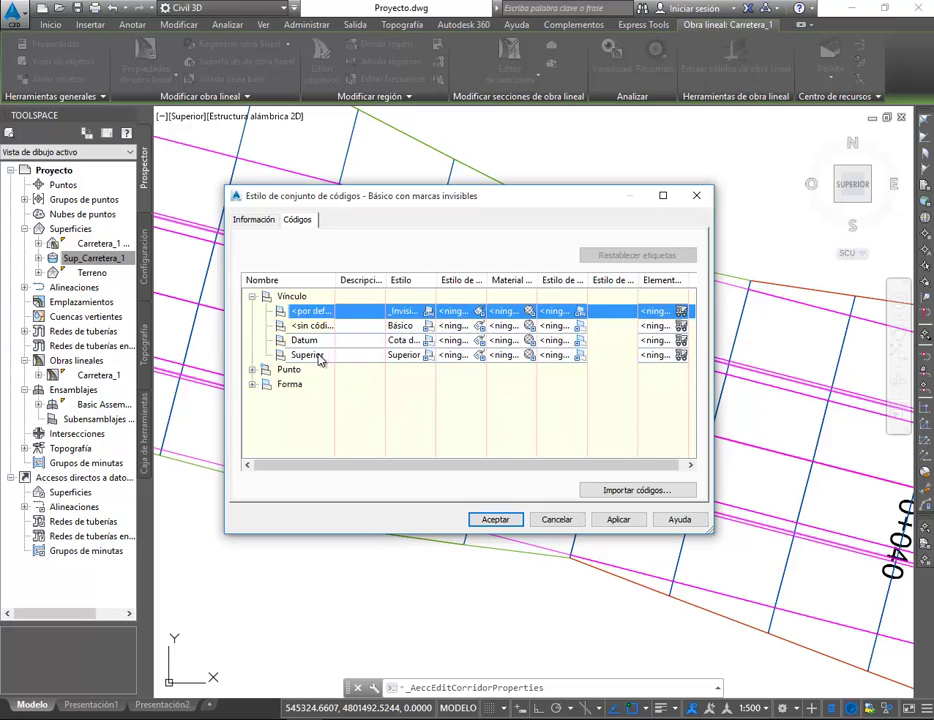
{"action": "left_click", "coordinate": [428, 326]}
{"action": "left_click", "coordinate": [438, 361]}
{"action": "left_click", "coordinate": [437, 372]}
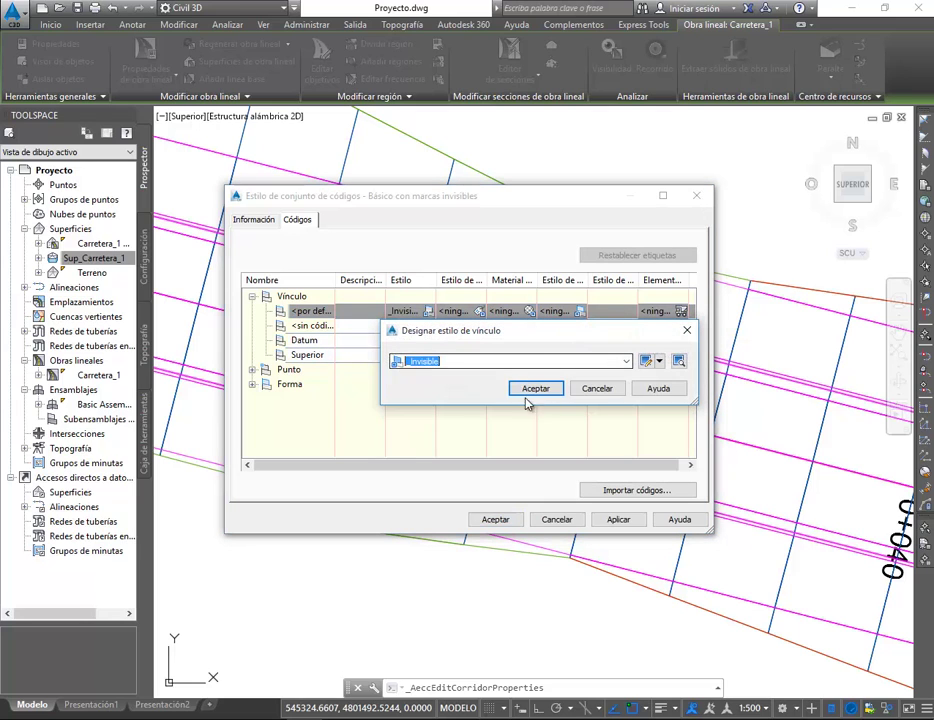
{"action": "left_click", "coordinate": [535, 389]}
Assign the _Invisible link style to the Datum and Superior link codes
{"action": "left_click", "coordinate": [428, 341]}
{"action": "left_click", "coordinate": [438, 361]}
{"action": "left_click", "coordinate": [437, 372]}
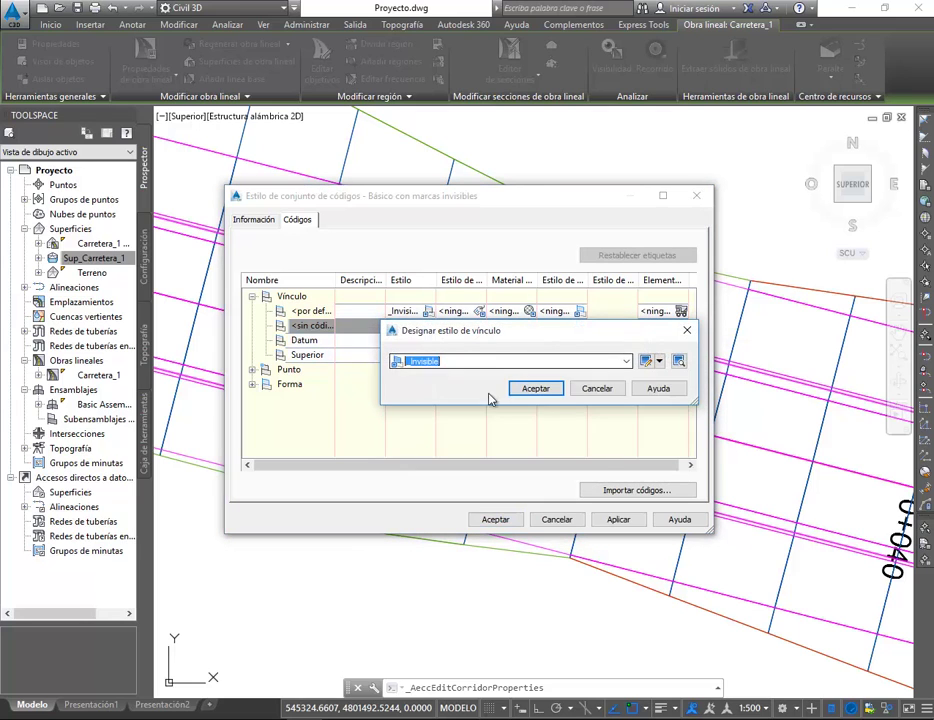
{"action": "left_click", "coordinate": [535, 389]}
{"action": "left_click", "coordinate": [428, 355]}
{"action": "left_click", "coordinate": [438, 361]}
{"action": "left_click", "coordinate": [437, 372]}
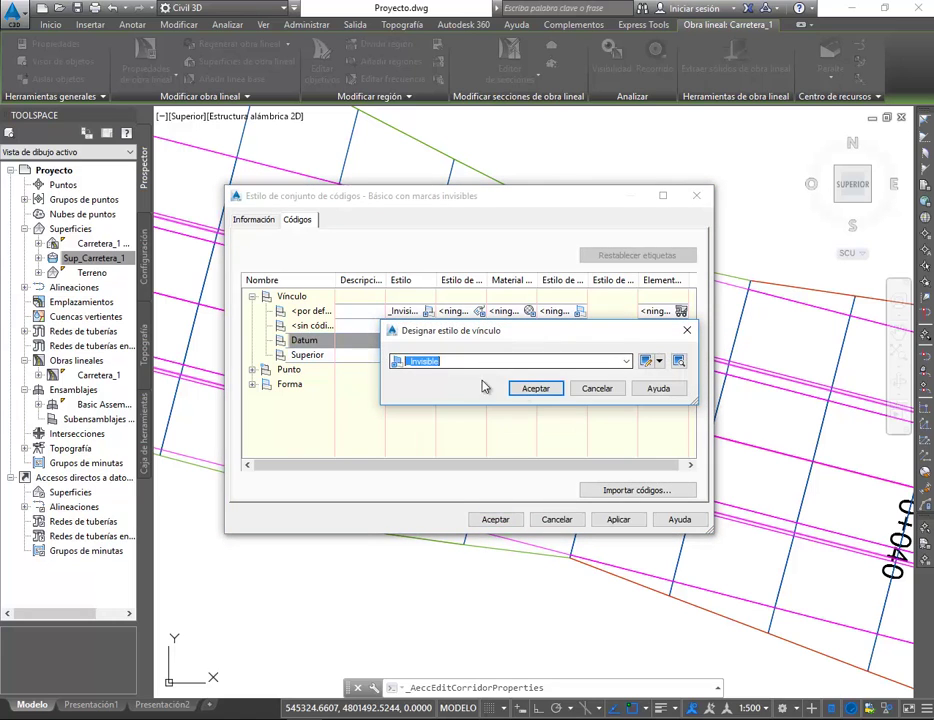
{"action": "left_click", "coordinate": [535, 389]}
Accept the code set style and corridor properties, then clear the corridor selection
{"action": "left_click", "coordinate": [496, 519]}
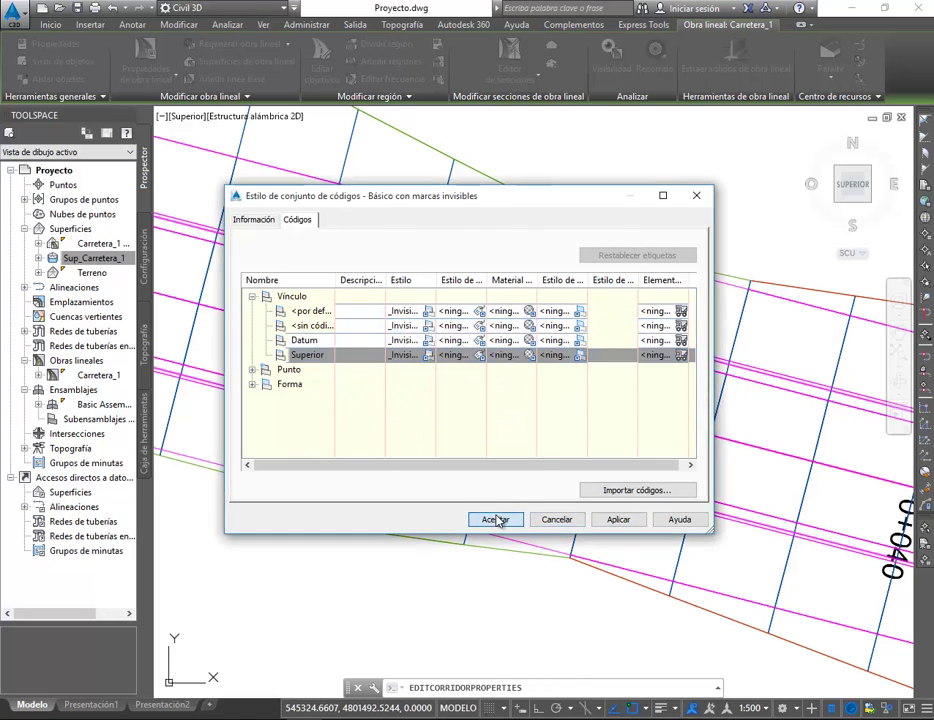
{"action": "left_click", "coordinate": [494, 518]}
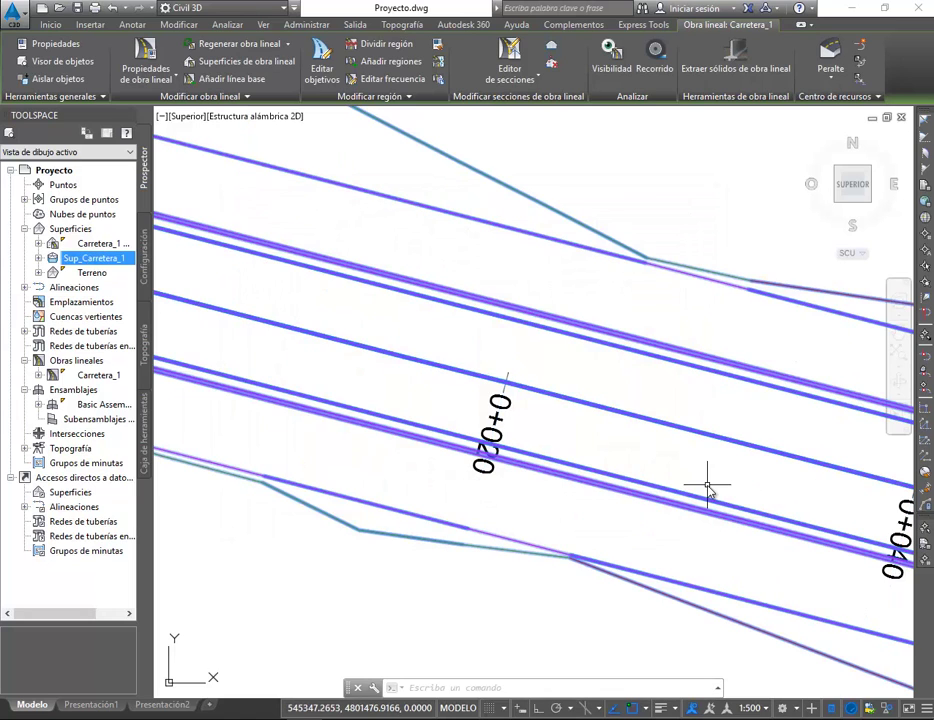
{"action": "key", "text": "Escape"}
{"action": "left_click", "coordinate": [651, 343]}
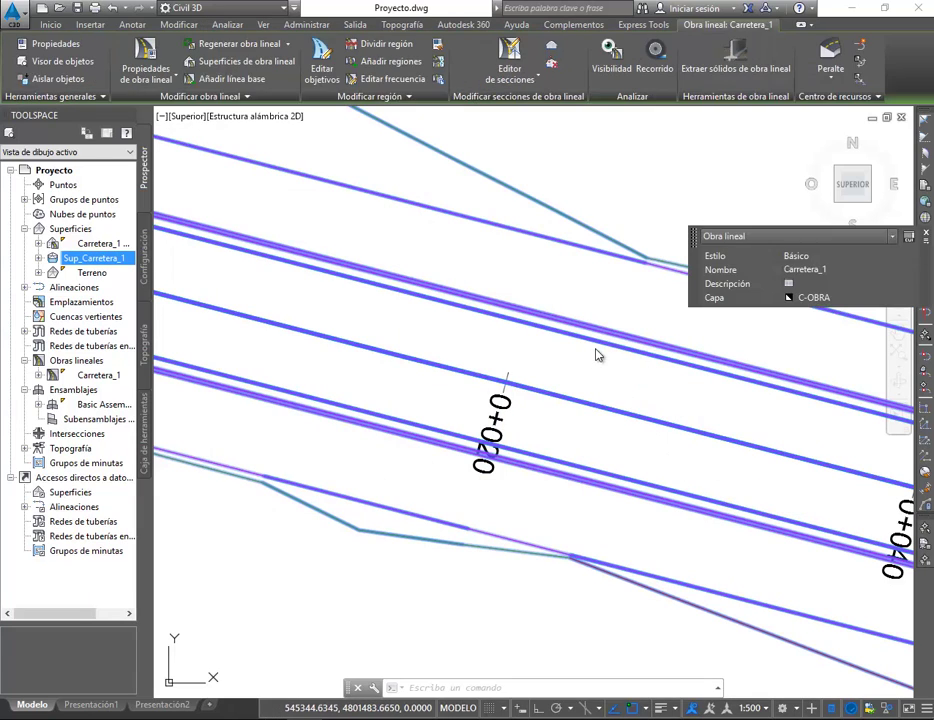
{"action": "key", "text": "Escape"}
Examine the feature lines and daylight lines along the corridor from station 0+000 through the large curve
{"action": "scroll", "coordinate": [566, 387], "scroll_direction": "down", "scroll_amount": 5}
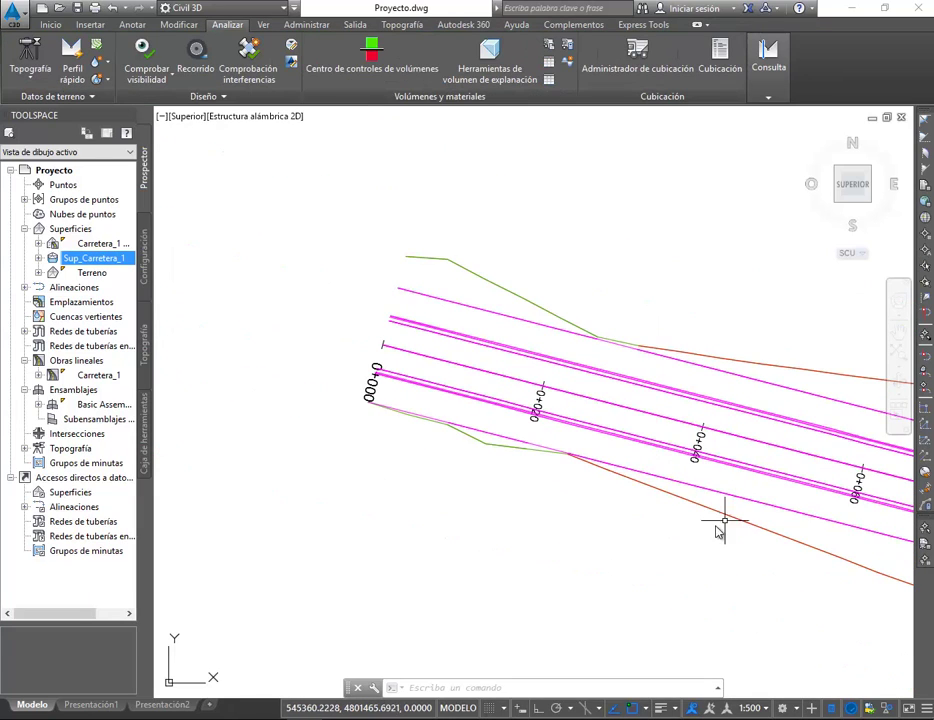
{"action": "mouse_move", "coordinate": [719, 528]}
{"action": "middle_mouse_down"}
{"action": "mouse_move", "coordinate": [621, 517]}
{"action": "mouse_move", "coordinate": [377, 420]}
{"action": "middle_mouse_up"}
{"action": "scroll", "coordinate": [417, 418], "scroll_direction": "down", "scroll_amount": 2}
{"action": "middle_click_drag", "start_coordinate": [680, 473], "coordinate": [788, 530]}
{"action": "scroll", "coordinate": [541, 380], "scroll_direction": "up", "scroll_amount": 2}
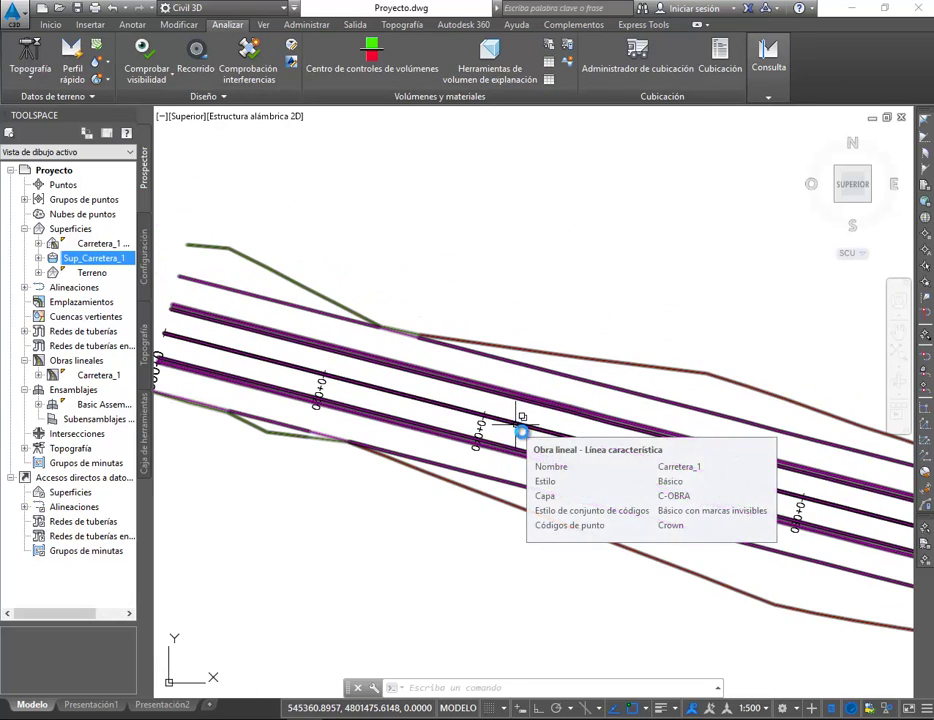
{"action": "middle_click_drag", "start_coordinate": [556, 517], "coordinate": [413, 384]}
{"action": "scroll", "coordinate": [413, 384], "scroll_direction": "down", "scroll_amount": 2}
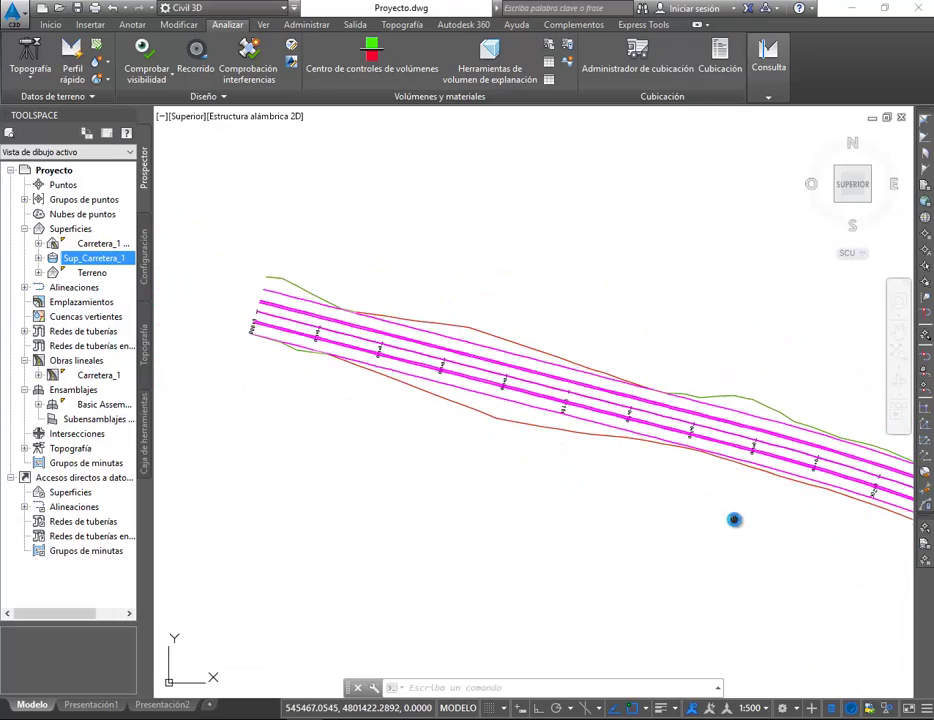
{"action": "middle_click_drag", "start_coordinate": [734, 517], "coordinate": [267, 400]}
{"action": "middle_click_drag", "start_coordinate": [793, 637], "coordinate": [252, 304]}
{"action": "mouse_move", "coordinate": [721, 600]}
{"action": "middle_mouse_down"}
{"action": "mouse_move", "coordinate": [519, 471]}
{"action": "mouse_move", "coordinate": [284, 195]}
{"action": "middle_mouse_up"}
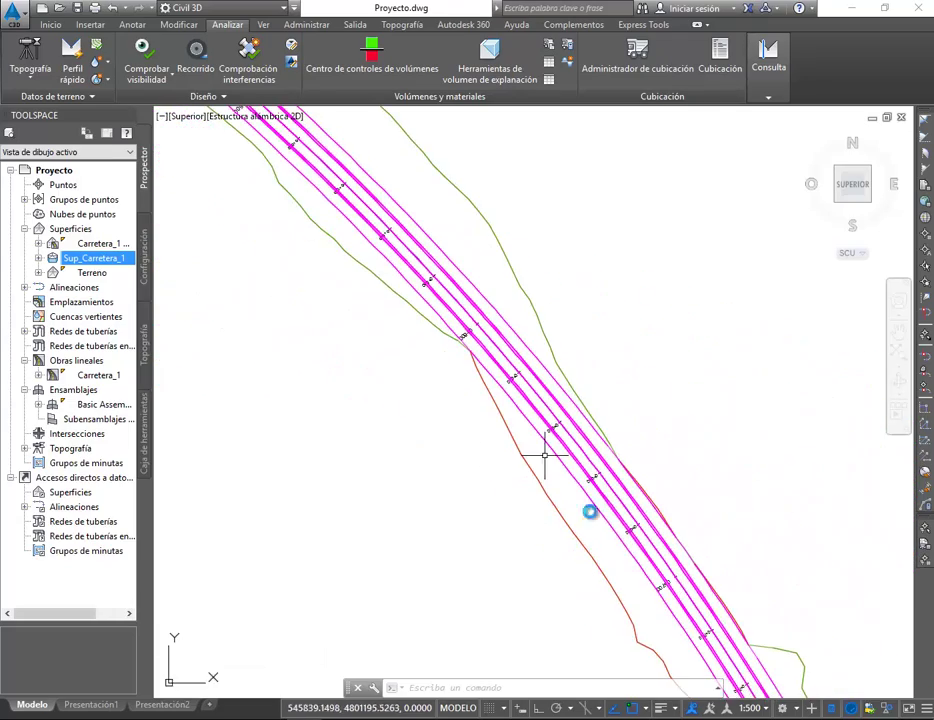
{"action": "middle_click_drag", "start_coordinate": [641, 599], "coordinate": [344, 113]}
{"action": "mouse_move", "coordinate": [593, 584]}
{"action": "middle_mouse_down"}
{"action": "mouse_move", "coordinate": [572, 524]}
{"action": "mouse_move", "coordinate": [522, 201]}
{"action": "middle_mouse_up"}
{"action": "middle_click_drag", "start_coordinate": [419, 598], "coordinate": [676, 369]}
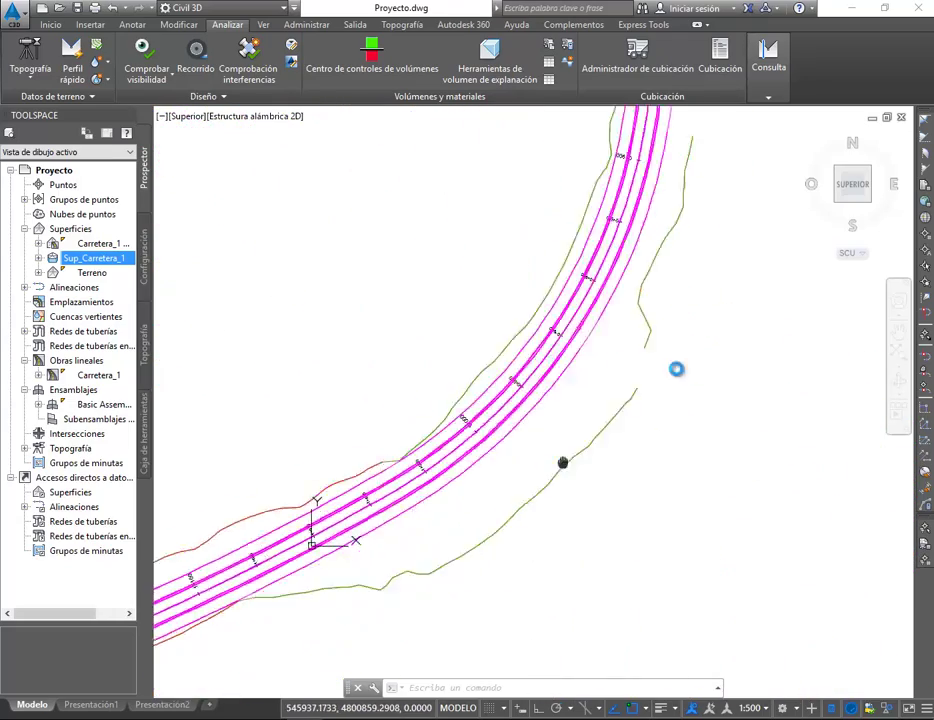